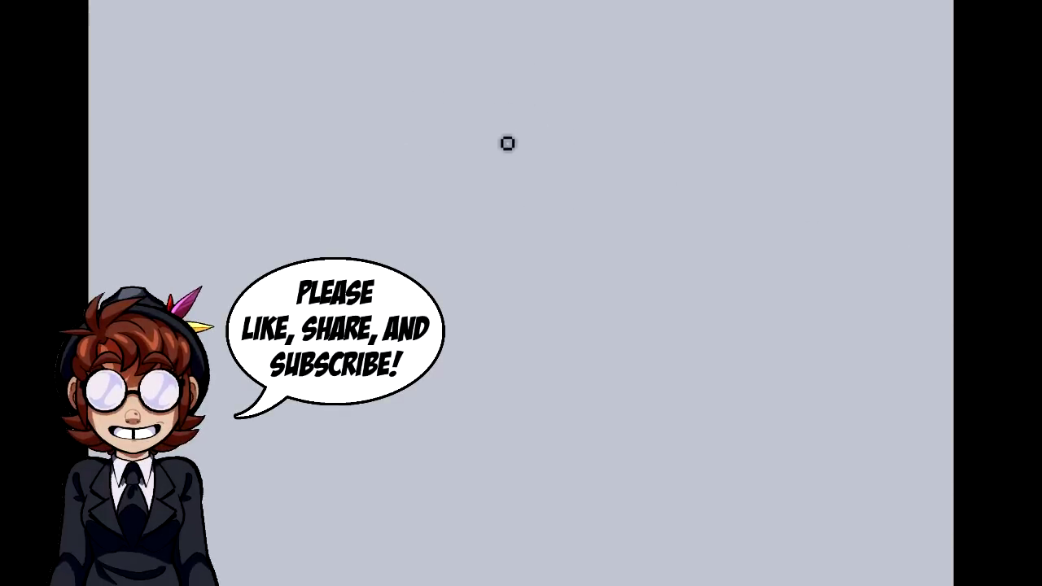
Sketch overlapping rough circles for the character's head in the upper middle of the canvas
mouse_move(491, 86)
left_mouse_down()
mouse_move(447, 167)
mouse_move(562, 197)
left_mouse_up()
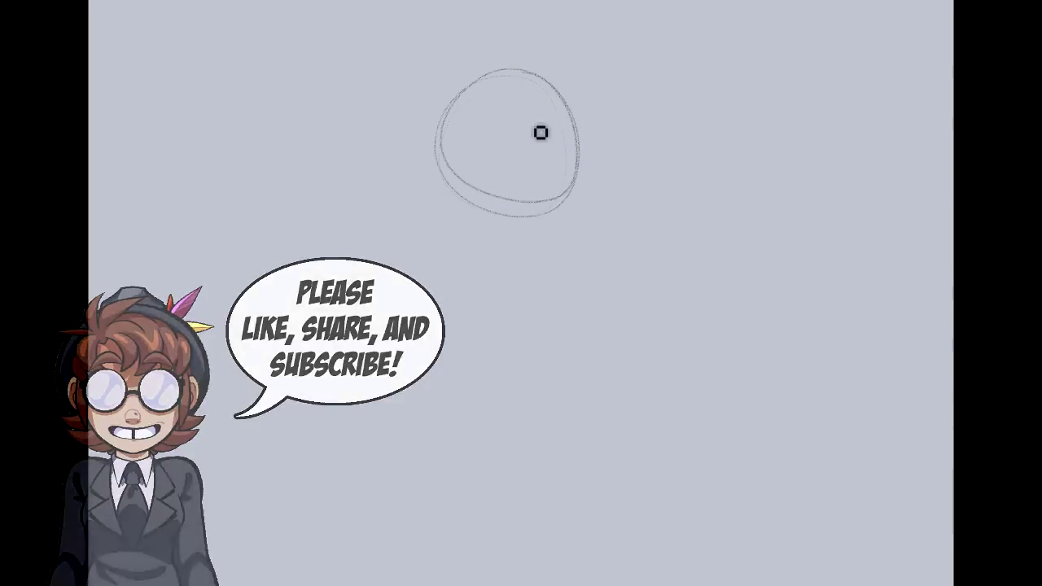
left_click_drag(509, 67, 605, 175)
mouse_move(468, 88)
left_mouse_down()
mouse_move(574, 222)
mouse_move(591, 160)
left_mouse_up()
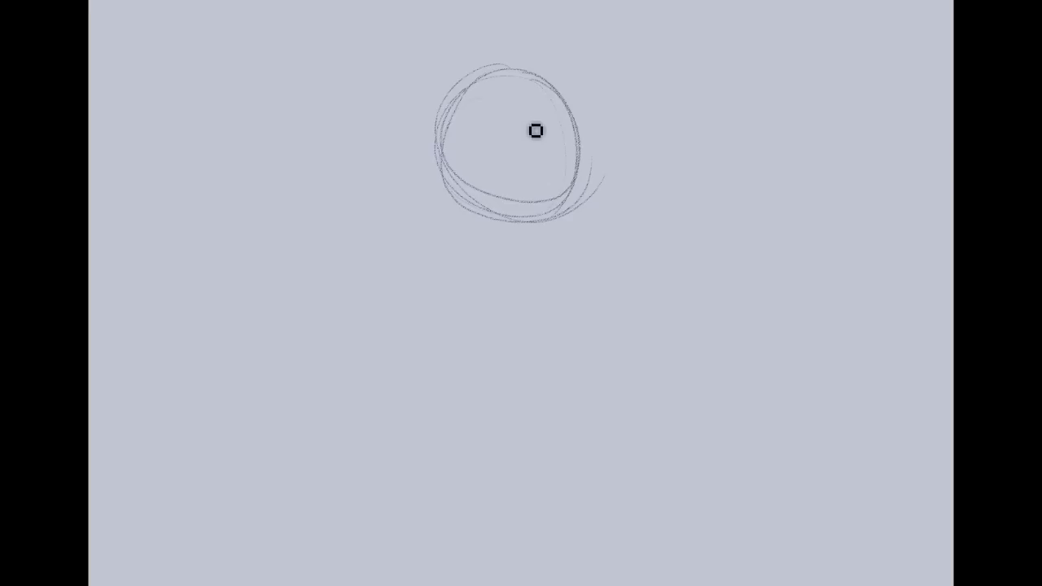
Flip the canvas horizontally and draw curved vertical and horizontal facial guide lines across the head
key("h")
left_click_drag(516, 78, 507, 243)
left_click_drag(498, 119, 505, 220)
mouse_move(467, 155)
left_mouse_down()
mouse_move(469, 192)
mouse_move(504, 221)
left_mouse_up()
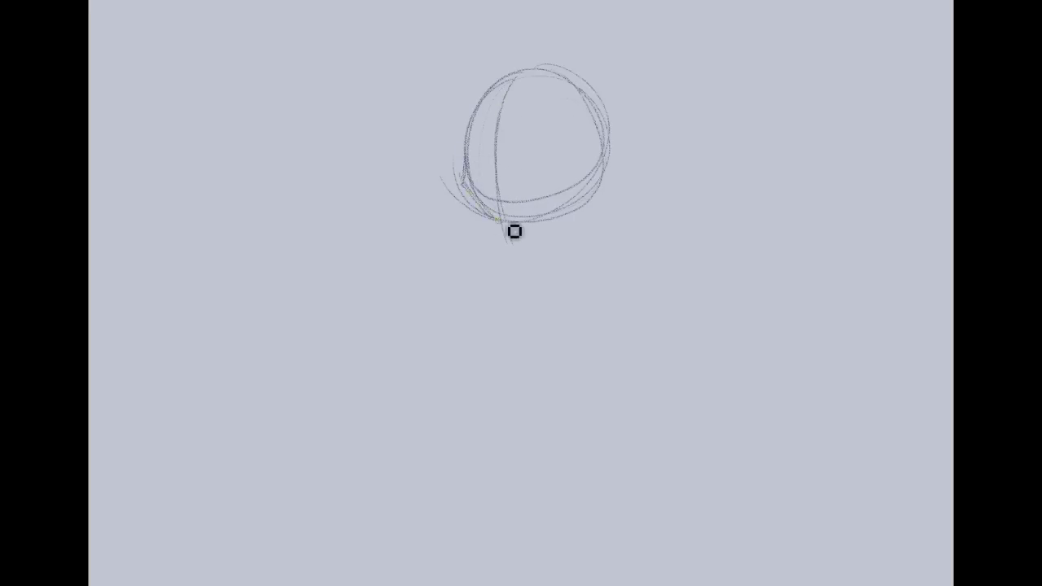
left_click_drag(480, 159, 607, 219)
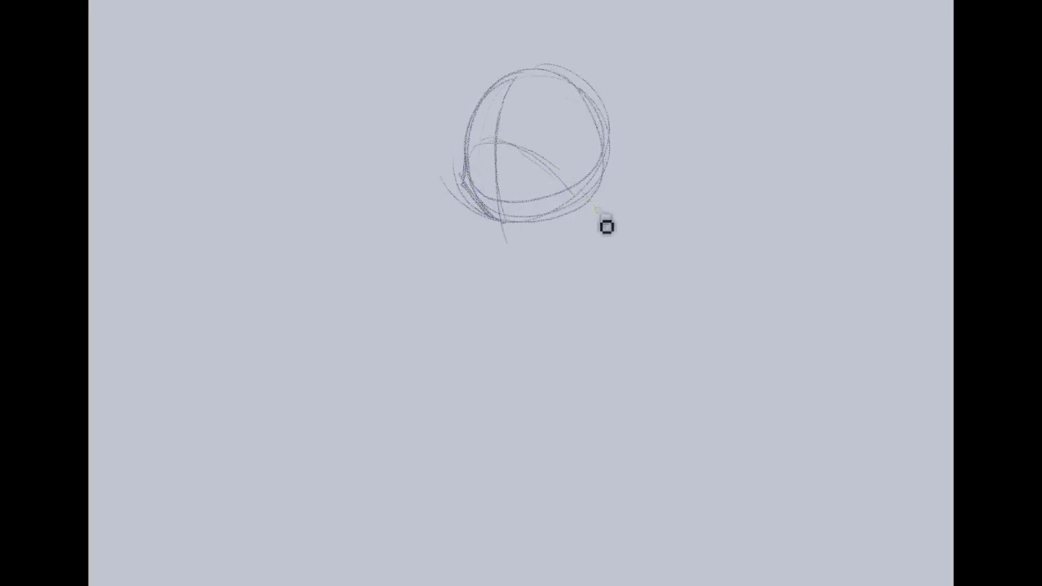
Sketch the large eyes, round nose, wide grin and ear on the head
mouse_move(463, 120)
left_mouse_down()
mouse_move(531, 133)
mouse_move(584, 103)
mouse_move(538, 117)
mouse_move(587, 119)
left_mouse_up()
left_click_drag(464, 110, 501, 76)
left_click_drag(464, 120, 466, 159)
mouse_move(523, 76)
left_mouse_down()
mouse_move(464, 160)
mouse_move(487, 96)
mouse_move(463, 189)
mouse_move(480, 179)
mouse_move(469, 194)
mouse_move(607, 185)
left_mouse_up()
mouse_move(608, 149)
left_mouse_down()
mouse_move(595, 206)
mouse_move(557, 198)
mouse_move(611, 182)
mouse_move(619, 125)
left_mouse_up()
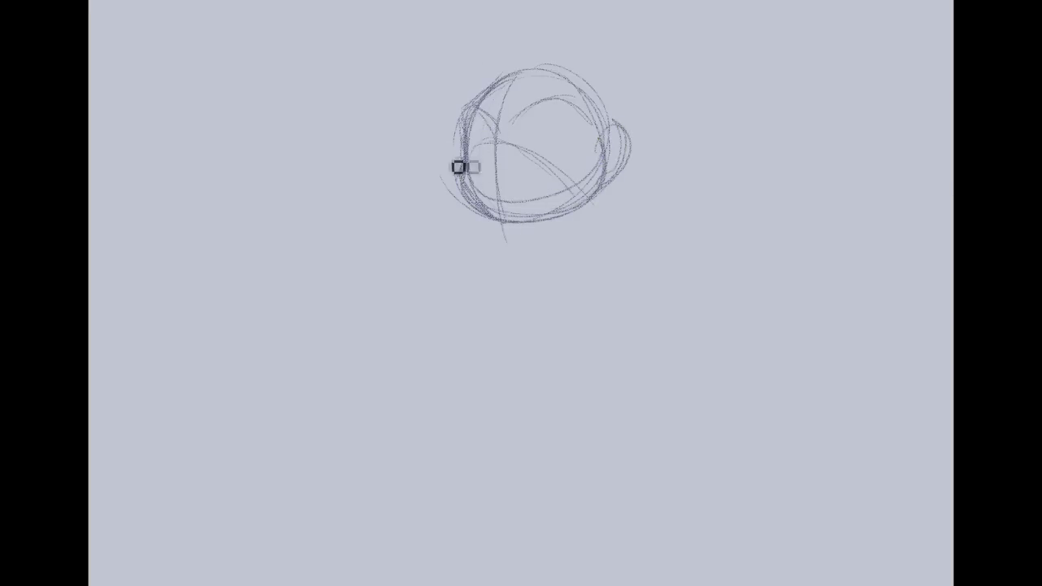
mouse_move(470, 122)
left_mouse_down()
mouse_move(495, 153)
mouse_move(480, 187)
mouse_move(464, 168)
mouse_move(468, 124)
left_mouse_up()
mouse_move(563, 128)
left_mouse_down()
mouse_move(528, 165)
mouse_move(576, 123)
mouse_move(566, 192)
mouse_move(534, 122)
mouse_move(582, 141)
mouse_move(523, 142)
mouse_move(500, 163)
mouse_move(522, 161)
mouse_move(502, 170)
mouse_move(525, 165)
mouse_move(494, 126)
mouse_move(488, 180)
mouse_move(504, 163)
mouse_move(491, 166)
mouse_move(496, 189)
mouse_move(494, 162)
mouse_move(514, 171)
mouse_move(489, 180)
mouse_move(497, 193)
mouse_move(519, 169)
mouse_move(485, 170)
mouse_move(495, 185)
mouse_move(487, 164)
mouse_move(507, 168)
mouse_move(492, 175)
mouse_move(499, 163)
mouse_move(497, 183)
mouse_move(507, 184)
mouse_move(506, 167)
mouse_move(498, 183)
mouse_move(525, 188)
mouse_move(518, 207)
mouse_move(486, 197)
mouse_move(551, 190)
mouse_move(544, 206)
mouse_move(542, 185)
mouse_move(537, 200)
mouse_move(487, 198)
mouse_move(510, 219)
mouse_move(546, 183)
mouse_move(484, 208)
mouse_move(545, 194)
mouse_move(516, 198)
mouse_move(518, 219)
mouse_move(518, 200)
mouse_move(507, 196)
mouse_move(510, 213)
mouse_move(557, 185)
mouse_move(505, 200)
mouse_move(561, 168)
mouse_move(510, 199)
mouse_move(553, 180)
mouse_move(528, 209)
left_mouse_up()
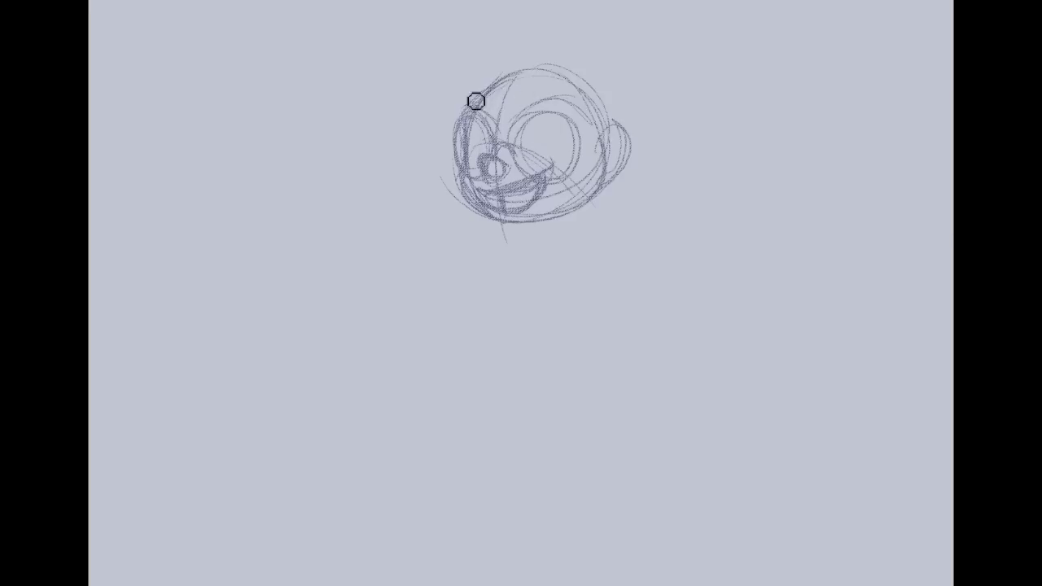
Reinforce the head outline and rough in the neck, slim torso and flared hem below it
mouse_move(556, 92)
left_mouse_down()
mouse_move(473, 105)
mouse_move(597, 99)
mouse_move(547, 69)
mouse_move(629, 152)
mouse_move(570, 240)
mouse_move(541, 233)
mouse_move(521, 330)
left_mouse_up()
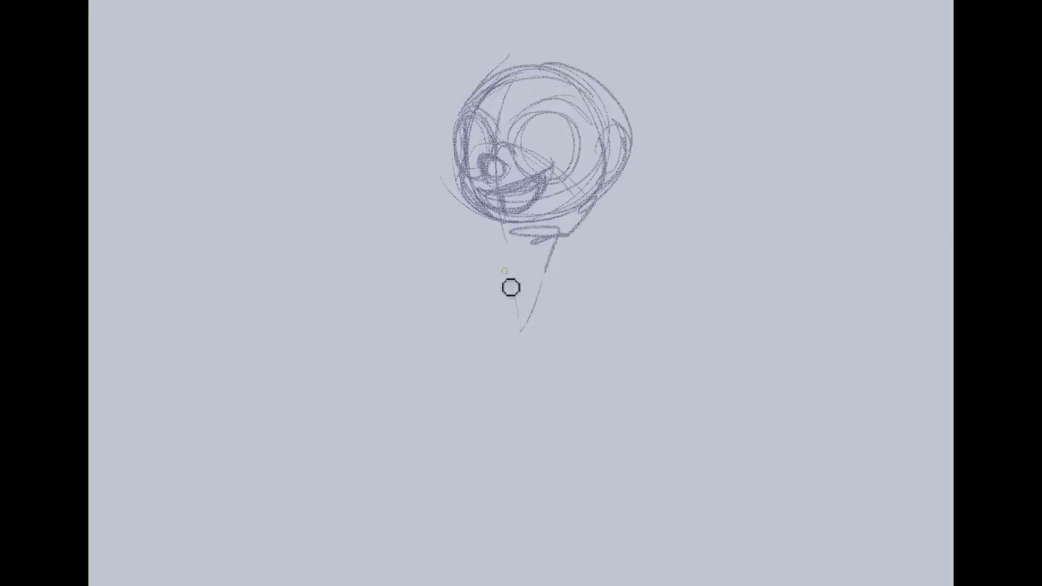
left_click_drag(559, 271, 573, 231)
mouse_move(511, 202)
left_mouse_down()
mouse_move(481, 369)
mouse_move(547, 399)
mouse_move(611, 262)
left_mouse_up()
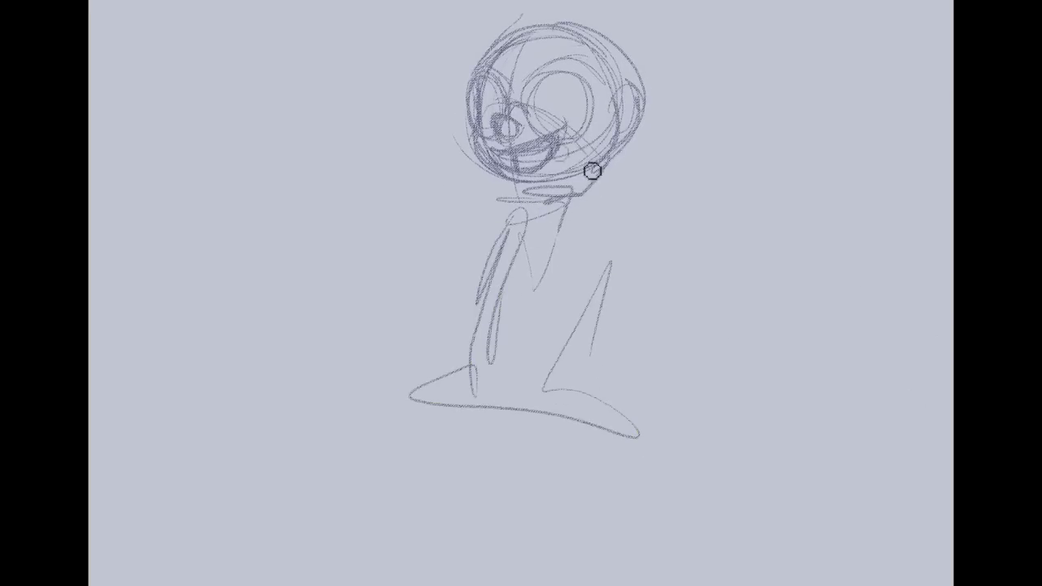
mouse_move(491, 244)
left_mouse_down()
mouse_move(493, 395)
mouse_move(523, 531)
mouse_move(489, 290)
mouse_move(467, 347)
mouse_move(399, 358)
left_mouse_up()
Sketch both legs in a wide stance below the hem, with rough strokes for the feet
scroll(945, 415, "up", 5)
left_click_drag(536, 260, 588, 408)
left_click_drag(559, 310, 601, 397)
left_click_drag(573, 348, 606, 472)
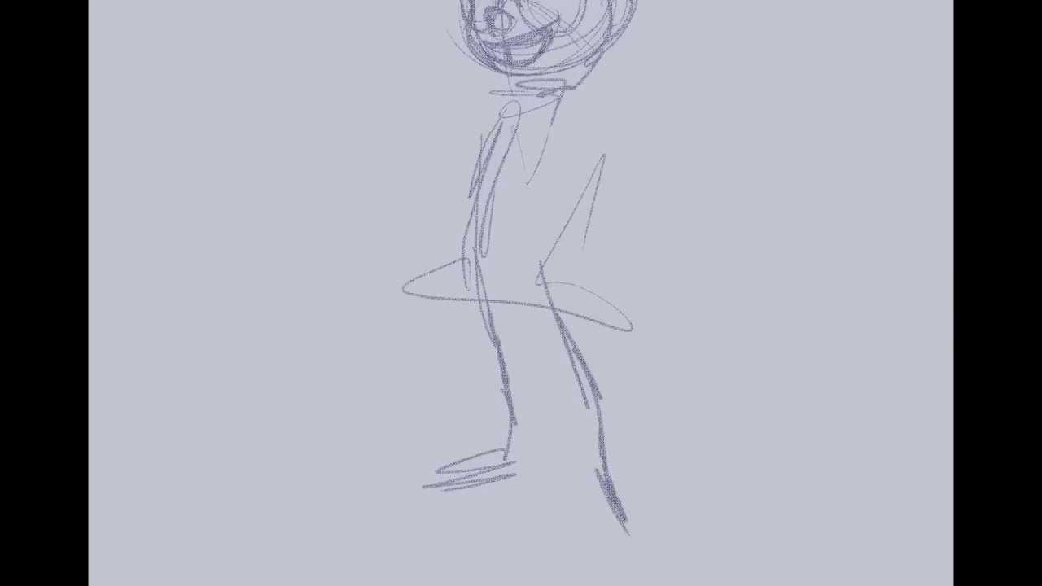
Define the neck and sketch a wide draped collar around the shoulders
scroll(557, 220, "up", 3)
mouse_move(503, 249)
left_mouse_down()
mouse_move(499, 187)
mouse_move(524, 164)
left_mouse_up()
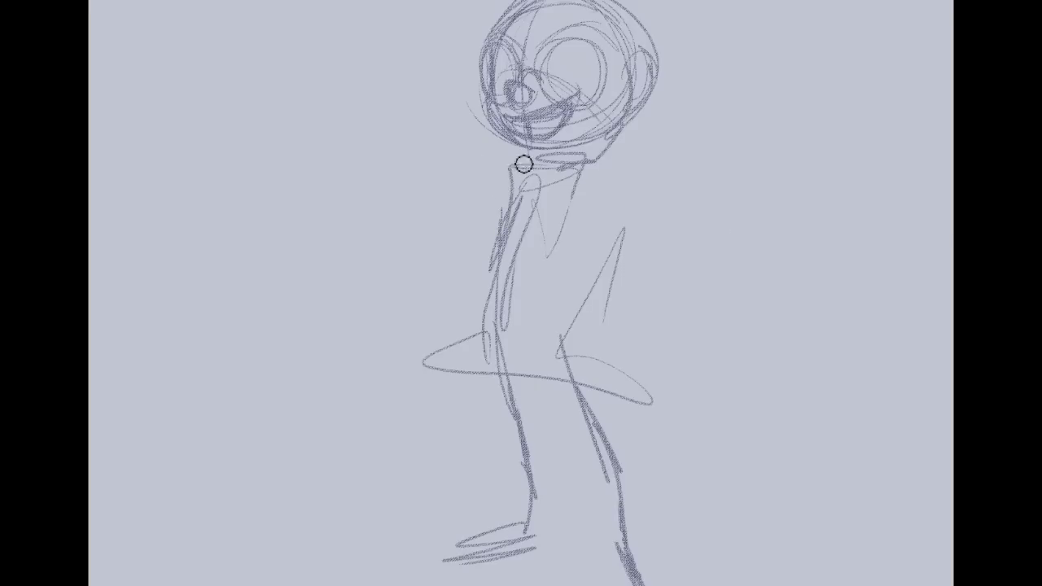
mouse_move(440, 174)
left_mouse_down()
mouse_move(668, 91)
mouse_move(626, 123)
mouse_move(434, 173)
left_mouse_up()
mouse_move(490, 125)
left_mouse_down()
mouse_move(421, 169)
mouse_move(461, 144)
mouse_move(461, 165)
mouse_move(652, 126)
mouse_move(666, 108)
mouse_move(644, 165)
mouse_move(620, 159)
left_mouse_up()
left_click_drag(432, 165, 533, 251)
Draw long curved lines down both sides of the body for the outer silhouette below the collar
mouse_move(602, 191)
left_mouse_down()
mouse_move(631, 183)
mouse_move(674, 289)
mouse_move(669, 371)
left_mouse_up()
left_click_drag(652, 318, 654, 349)
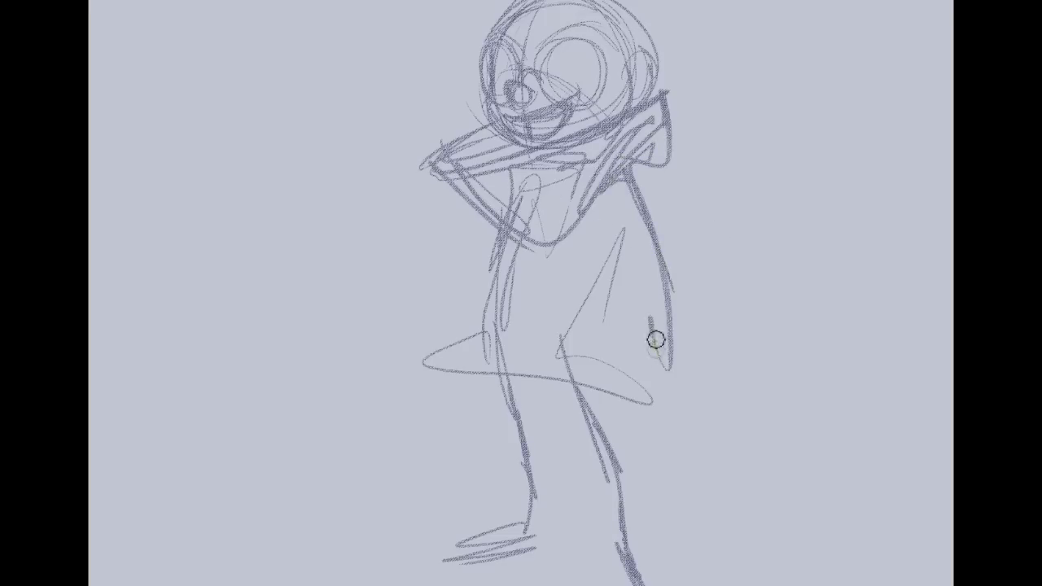
mouse_move(474, 281)
left_mouse_down()
mouse_move(461, 347)
mouse_move(469, 432)
left_mouse_up()
left_click_drag(623, 172, 670, 430)
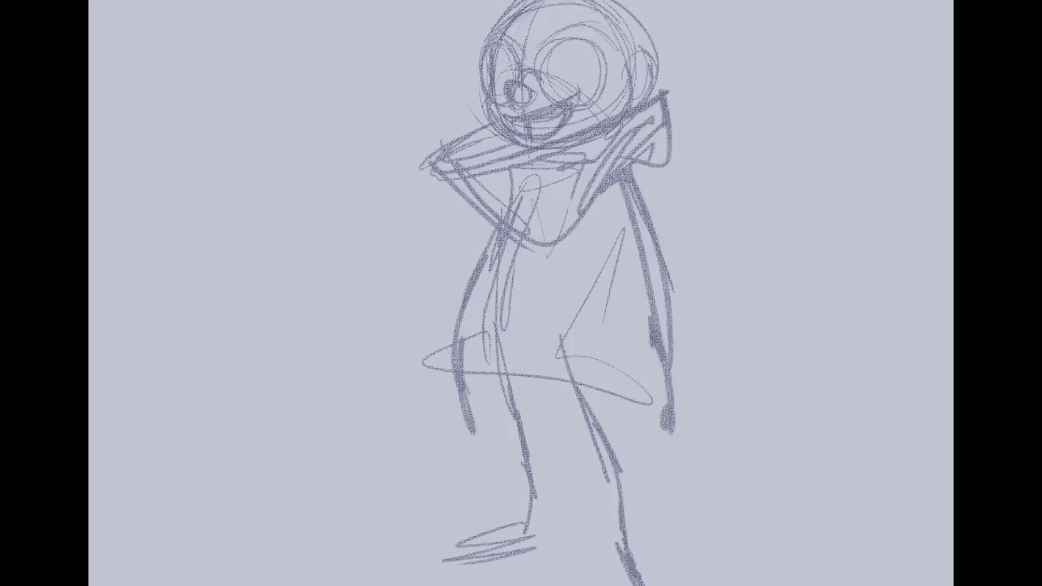
left_click_drag(448, 424, 394, 317)
mouse_move(463, 366)
left_mouse_down()
mouse_move(389, 443)
mouse_move(360, 455)
mouse_move(513, 431)
left_mouse_up()
mouse_move(880, 2)
left_mouse_down()
mouse_move(966, 215)
mouse_move(947, 286)
left_mouse_up()
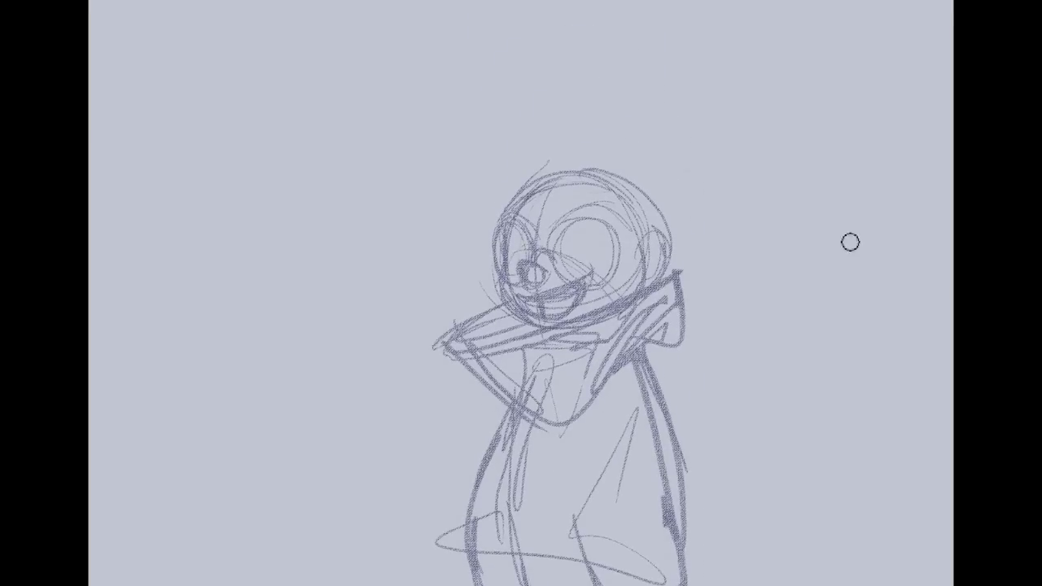
left_click_drag(480, 122, 699, 272)
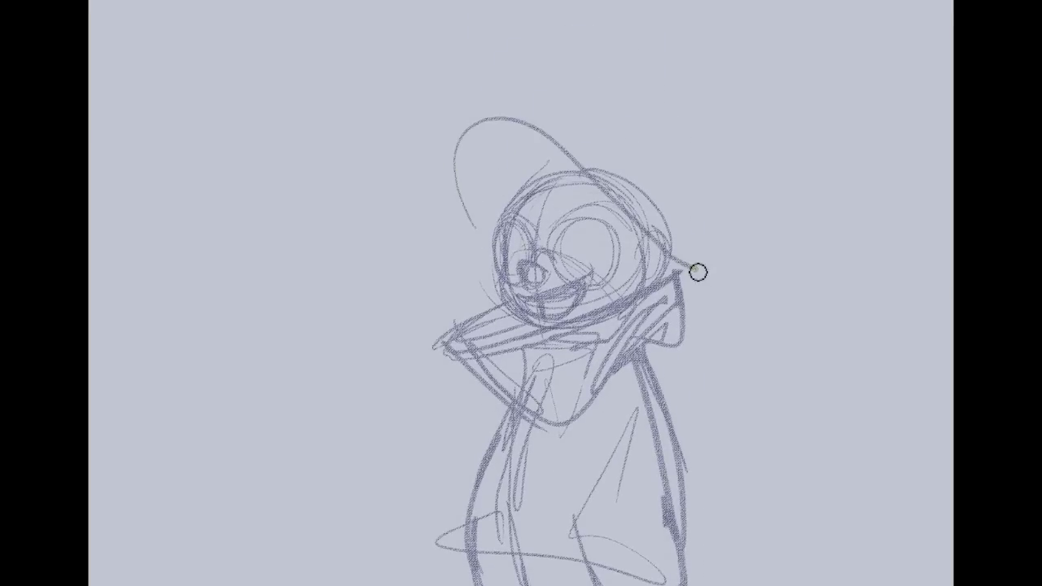
key("ctrl+z")
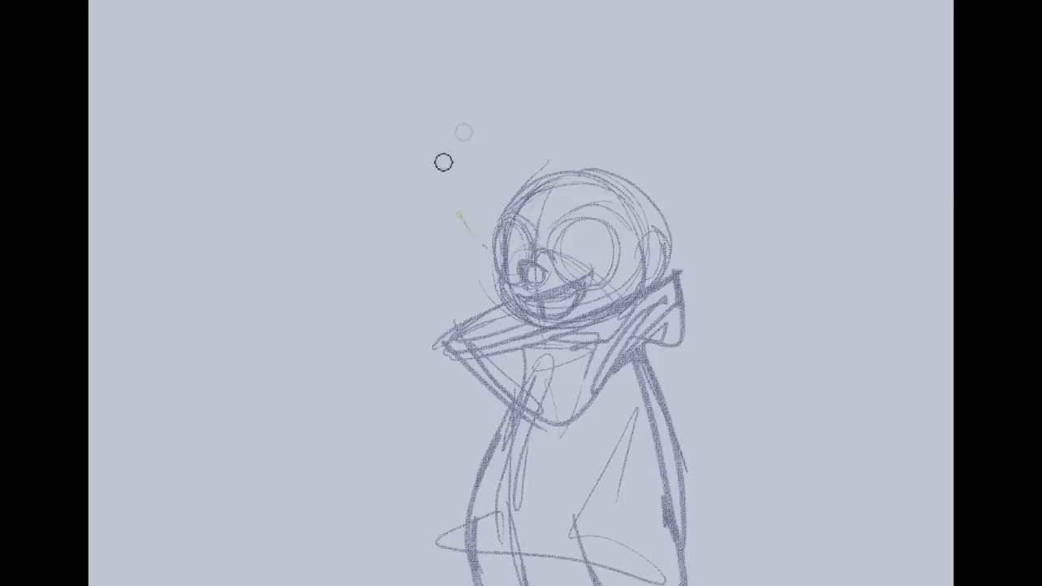
left_click_drag(480, 244, 699, 251)
key("ctrl+z")
left_click_drag(477, 246, 691, 264)
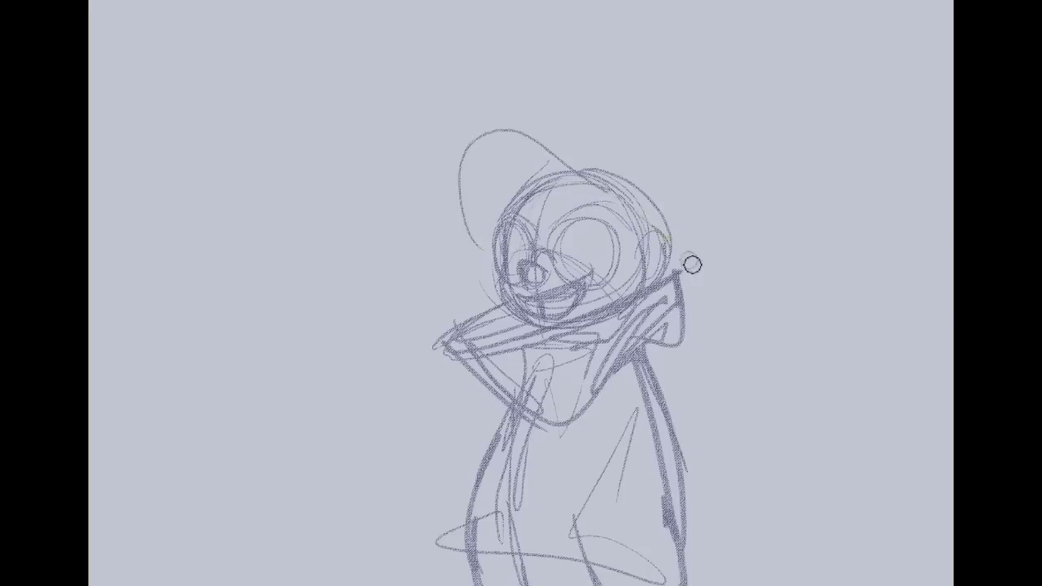
key("ctrl+z")
Sketch the sweeping hat brim above the head and add hair strands falling over the forehead
mouse_move(479, 241)
left_mouse_down()
mouse_move(535, 158)
mouse_move(510, 158)
mouse_move(700, 253)
left_mouse_up()
mouse_move(505, 157)
left_mouse_down()
mouse_move(544, 174)
mouse_move(544, 243)
mouse_move(585, 249)
left_mouse_up()
left_click_drag(551, 170, 596, 242)
mouse_move(557, 186)
left_mouse_down()
mouse_move(607, 235)
mouse_move(576, 205)
mouse_move(621, 240)
left_mouse_up()
left_click_drag(588, 193, 634, 241)
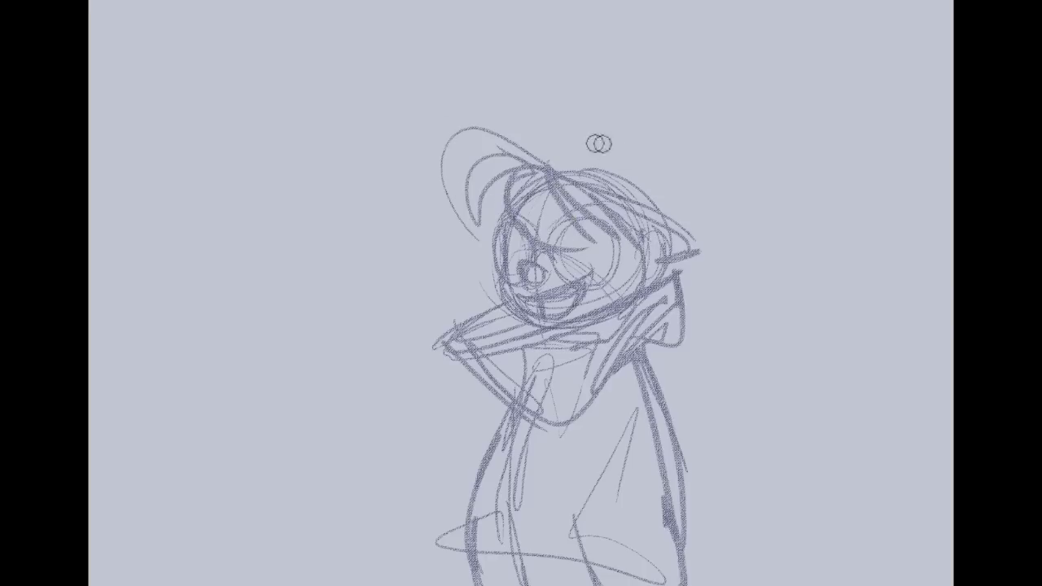
Draw the hat's tall flat-topped crown and enlarge the upturned brim with thicker curves
mouse_move(574, 119)
left_mouse_down()
mouse_move(542, 160)
mouse_move(539, 137)
mouse_move(694, 248)
mouse_move(605, 164)
left_mouse_up()
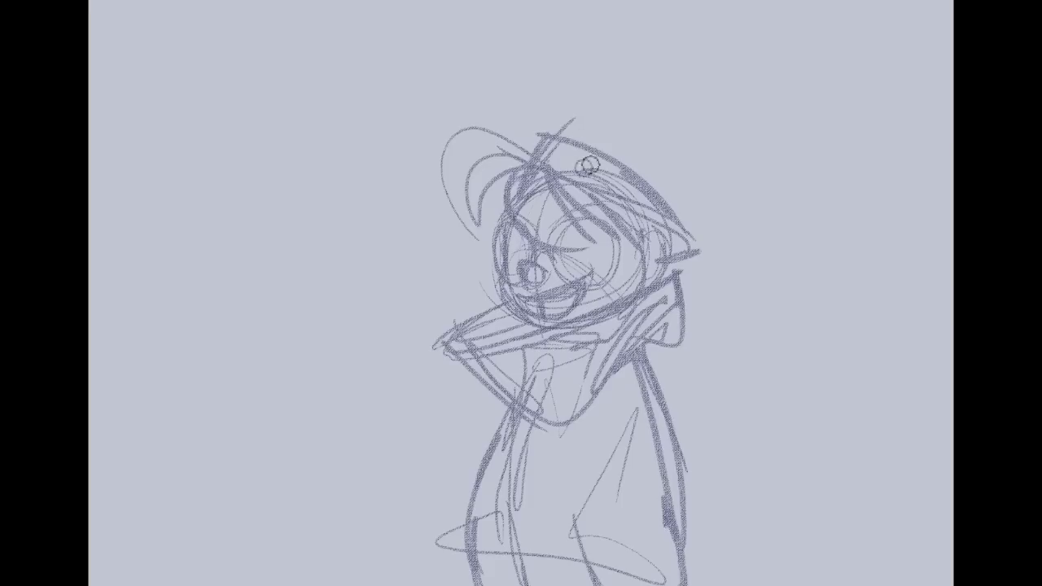
mouse_move(593, 103)
left_mouse_down()
mouse_move(568, 133)
mouse_move(624, 117)
mouse_move(649, 133)
mouse_move(683, 234)
mouse_move(660, 284)
mouse_move(688, 221)
left_mouse_up()
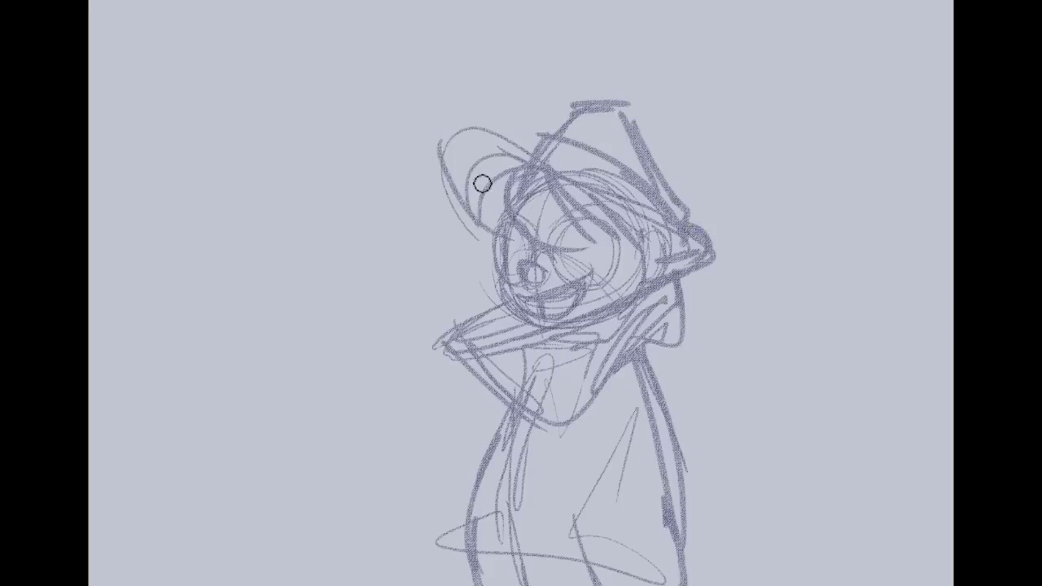
left_click_drag(477, 239, 473, 114)
mouse_move(417, 148)
left_mouse_down()
mouse_move(470, 112)
mouse_move(472, 144)
mouse_move(559, 152)
mouse_move(459, 166)
left_mouse_up()
key("ctrl+z")
mouse_move(452, 208)
left_mouse_down()
mouse_move(463, 112)
mouse_move(574, 193)
left_mouse_up()
mouse_move(505, 126)
left_mouse_down()
mouse_move(597, 215)
mouse_move(612, 204)
left_mouse_up()
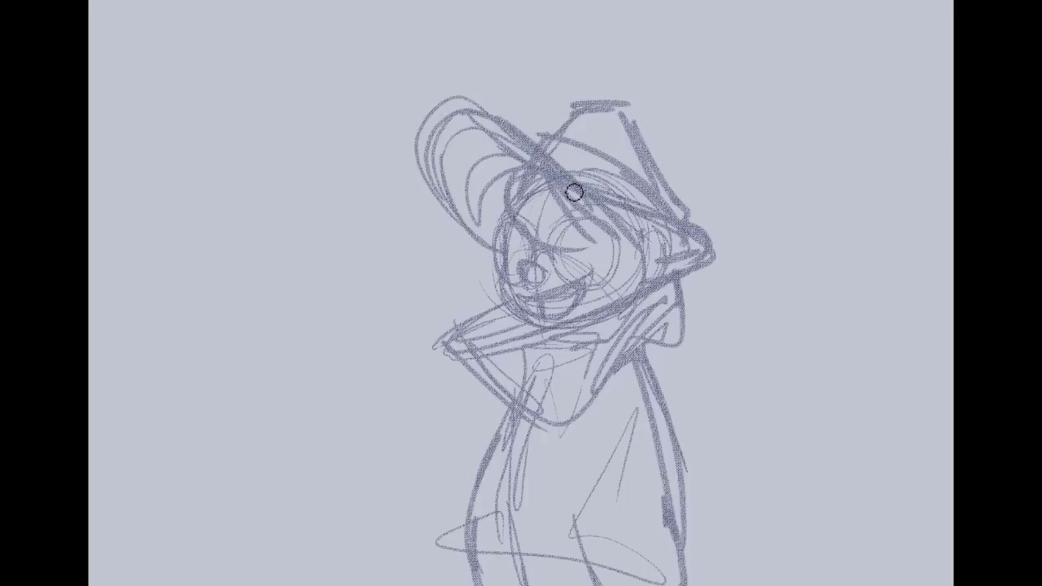
left_click_drag(474, 241, 513, 254)
mouse_move(435, 201)
left_mouse_down()
mouse_move(462, 114)
mouse_move(422, 158)
mouse_move(463, 230)
left_mouse_up()
key("ctrl+z")
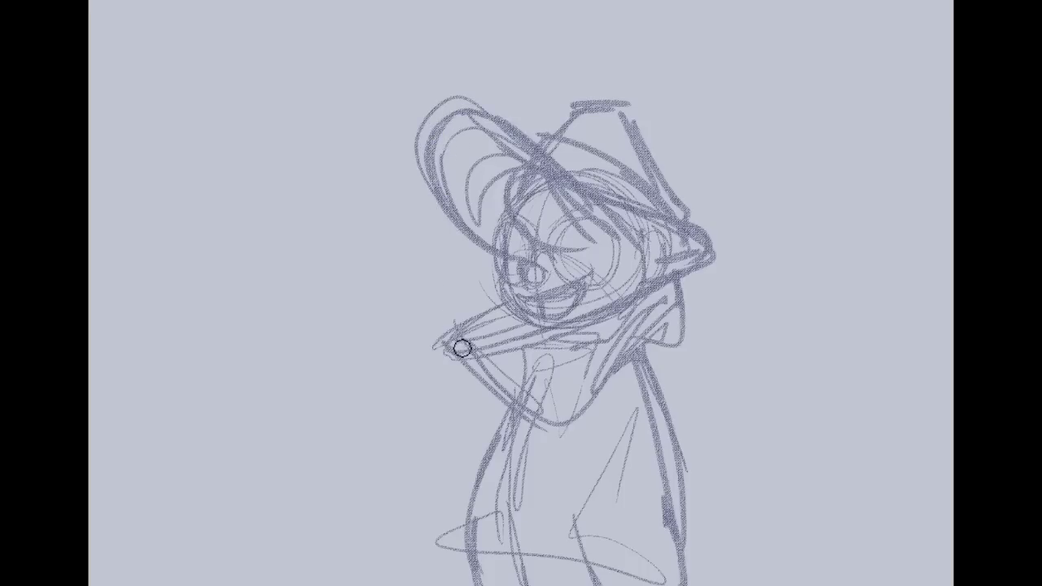
Add jagged zigzag strokes beside and across the lower face, just above the collar
left_click_drag(433, 248, 468, 319)
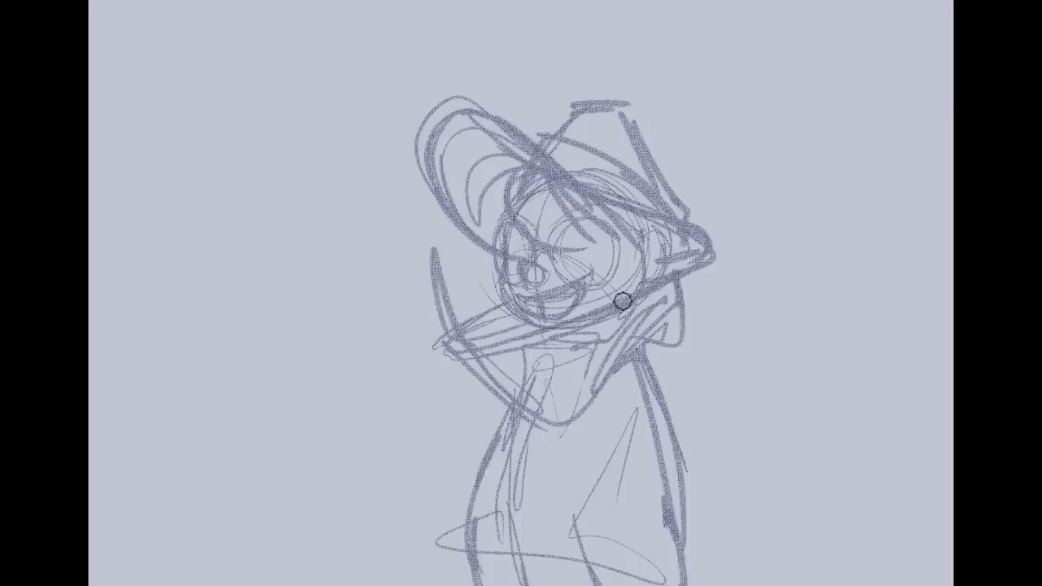
left_click_drag(625, 216, 611, 303)
mouse_move(465, 339)
left_mouse_down()
mouse_move(500, 353)
mouse_move(533, 342)
left_mouse_up()
left_click_drag(594, 246, 585, 323)
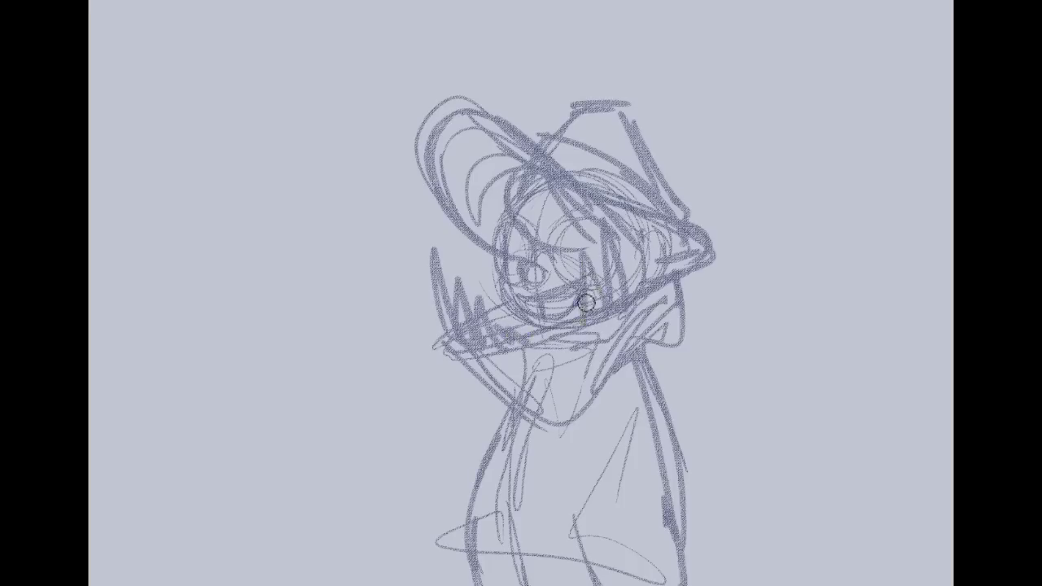
Hatch the underside of the hat brim and sharpen the brim's pointed back end
mouse_move(432, 134)
left_mouse_down()
mouse_move(456, 117)
mouse_move(460, 223)
mouse_move(481, 117)
mouse_move(501, 125)
left_mouse_up()
key("ctrl+z")
left_click_drag(425, 166, 430, 243)
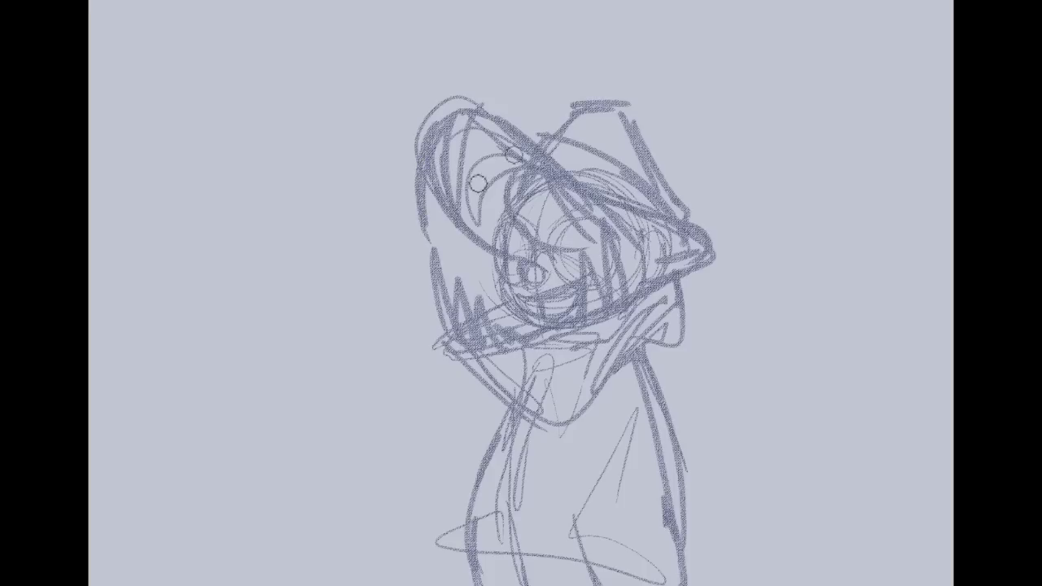
mouse_move(441, 142)
left_mouse_down()
mouse_move(450, 163)
mouse_move(518, 193)
left_mouse_up()
key("ctrl+z")
left_click_drag(437, 181, 506, 192)
mouse_move(472, 136)
left_mouse_down()
mouse_move(473, 168)
mouse_move(496, 184)
mouse_move(535, 170)
mouse_move(548, 218)
mouse_move(589, 224)
left_mouse_up()
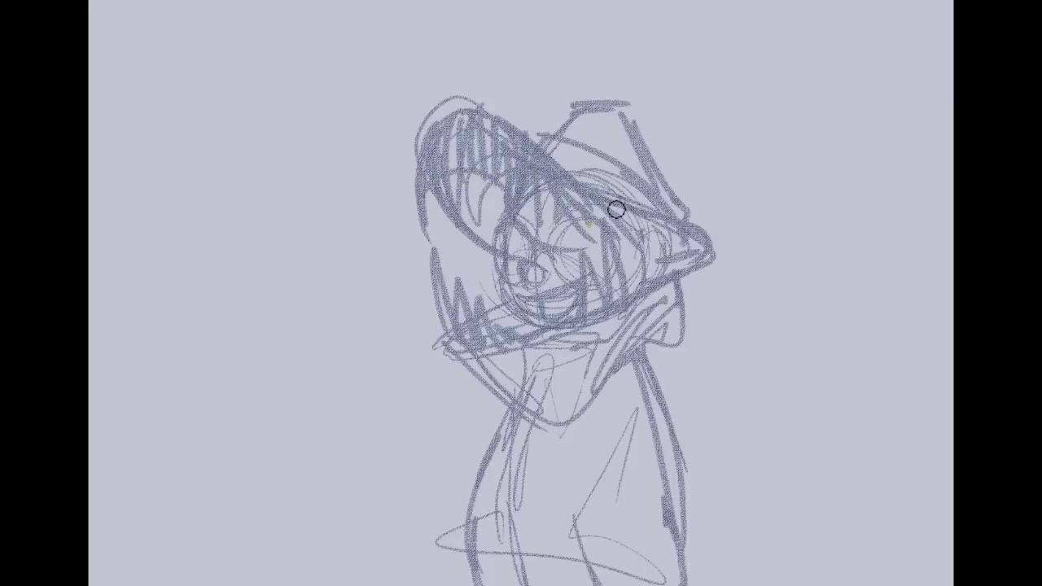
mouse_move(701, 236)
left_mouse_down()
mouse_move(722, 233)
mouse_move(689, 205)
mouse_move(644, 270)
mouse_move(658, 210)
left_mouse_up()
Draw the inner edge and banded cuff of the long sleeve hanging at the character's side
left_click_drag(657, 342, 530, 168)
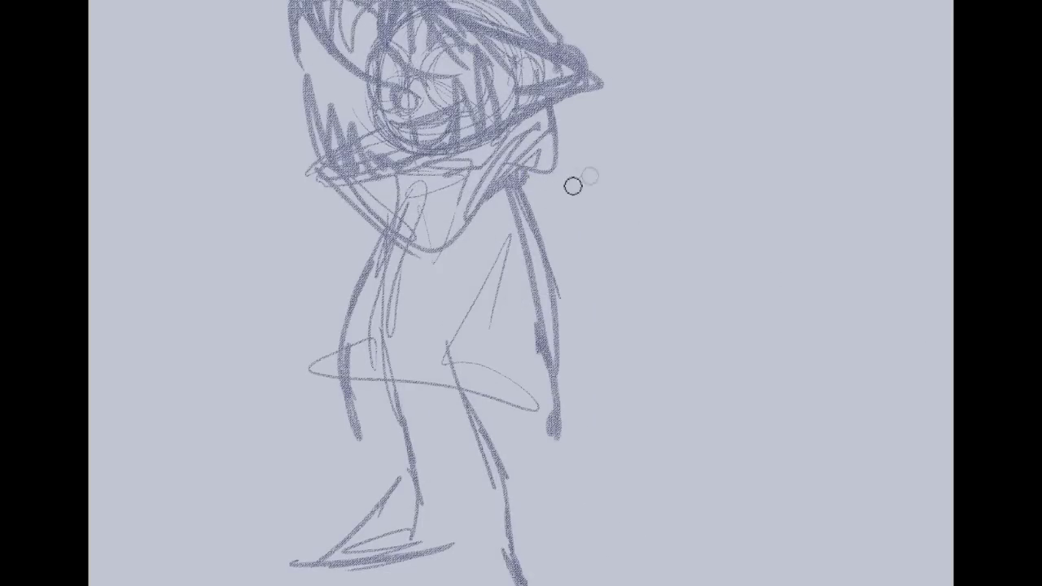
left_click_drag(374, 306, 382, 298)
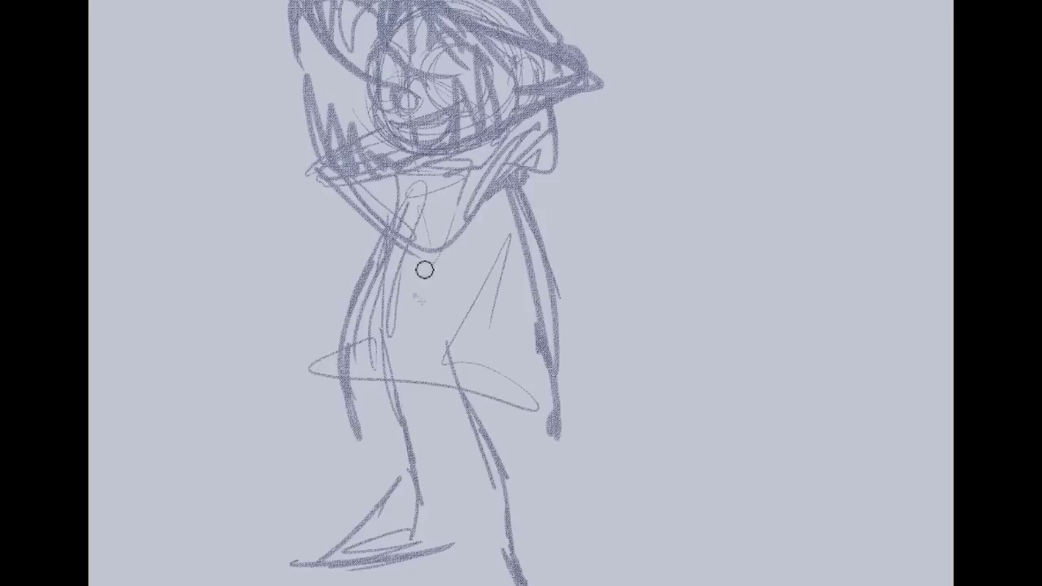
key("ctrl+z")
right_click(432, 235)
left_click(423, 345)
left_click_drag(402, 378, 448, 325)
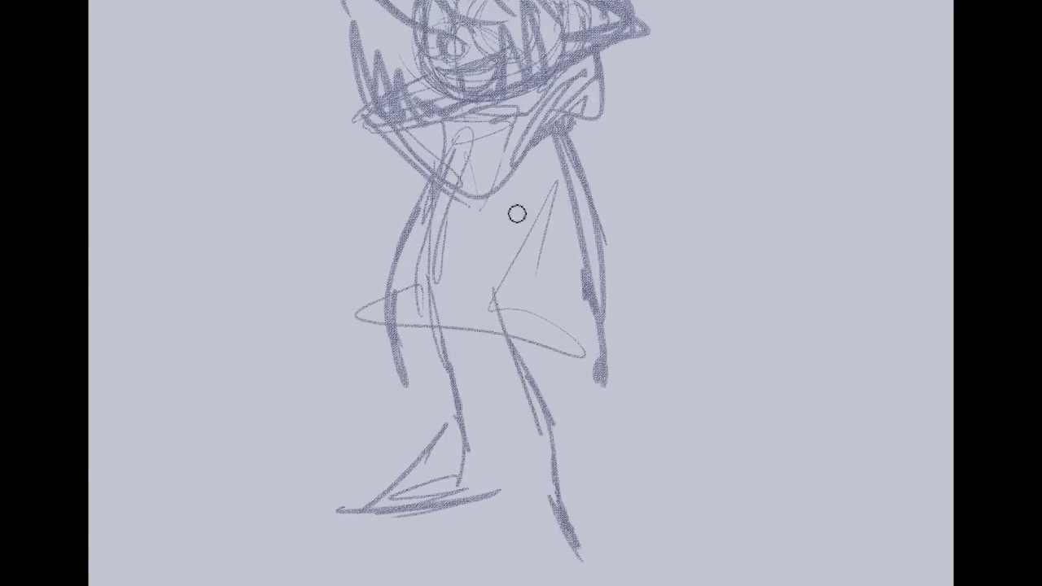
mouse_move(539, 157)
left_mouse_down()
mouse_move(538, 298)
mouse_move(592, 359)
left_mouse_up()
left_click_drag(547, 244, 543, 350)
mouse_move(559, 402)
left_mouse_down()
mouse_move(561, 463)
mouse_move(550, 382)
left_mouse_up()
key("ctrl+z")
Sketch the rounded foot on the further-extended leg and a curved ground line linking both feet
mouse_move(537, 495)
left_mouse_down()
mouse_move(570, 465)
mouse_move(590, 506)
left_mouse_up()
scroll(667, 402, "down", 2)
mouse_move(553, 425)
left_mouse_down()
mouse_move(563, 454)
mouse_move(587, 440)
left_mouse_up()
mouse_move(464, 431)
left_mouse_down()
mouse_move(628, 493)
mouse_move(638, 487)
left_mouse_up()
mouse_move(549, 446)
left_mouse_down()
mouse_move(603, 424)
mouse_move(643, 467)
mouse_move(610, 426)
mouse_move(644, 446)
left_mouse_up()
Build up both feet into chunky boots with rounded toes and flared cuffs
mouse_move(437, 368)
left_mouse_down()
mouse_move(500, 316)
mouse_move(495, 310)
mouse_move(433, 333)
mouse_move(434, 370)
left_mouse_up()
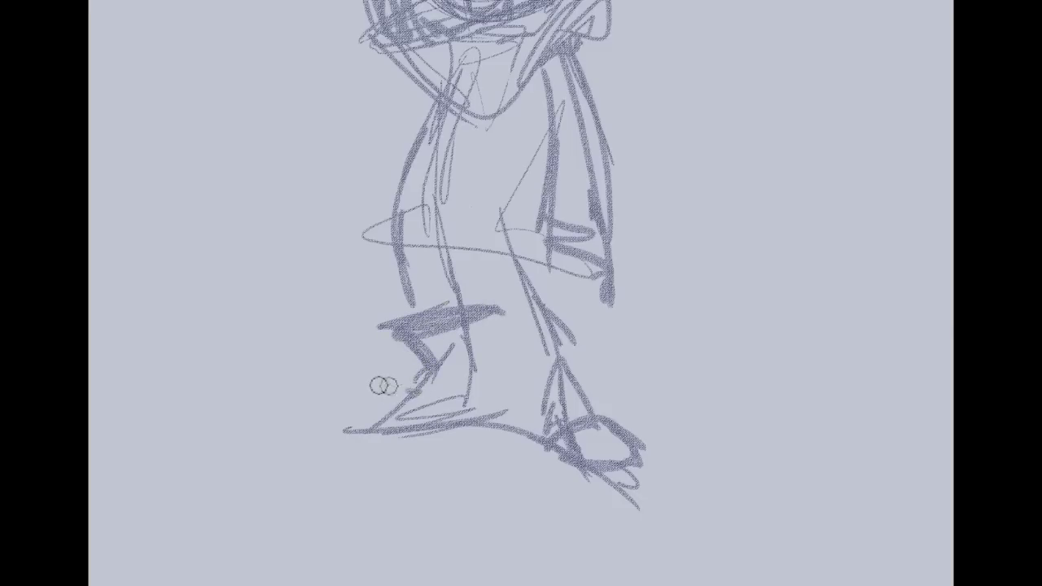
mouse_move(356, 415)
left_mouse_down()
mouse_move(415, 438)
mouse_move(348, 392)
mouse_move(366, 412)
mouse_move(366, 399)
mouse_move(441, 418)
mouse_move(440, 428)
mouse_move(493, 418)
left_mouse_up()
left_click_drag(484, 374, 491, 412)
mouse_move(579, 427)
left_mouse_down()
mouse_move(612, 406)
mouse_move(639, 447)
mouse_move(591, 456)
mouse_move(641, 444)
mouse_move(597, 464)
mouse_move(658, 465)
left_mouse_up()
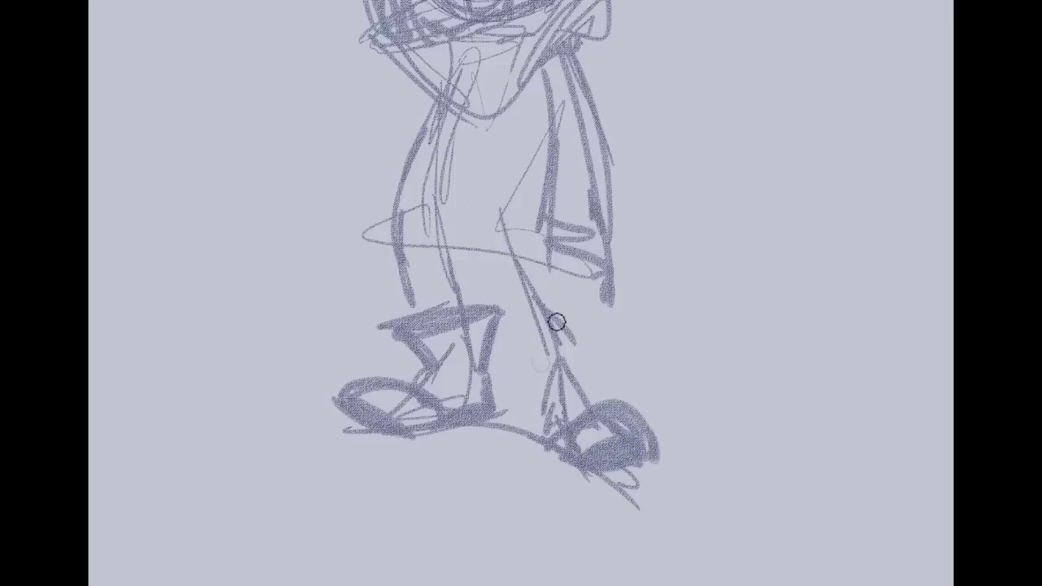
mouse_move(560, 320)
left_mouse_down()
mouse_move(581, 338)
mouse_move(552, 337)
mouse_move(542, 381)
mouse_move(537, 364)
mouse_move(620, 346)
mouse_move(601, 386)
mouse_move(583, 380)
mouse_move(556, 399)
mouse_move(545, 440)
left_mouse_up()
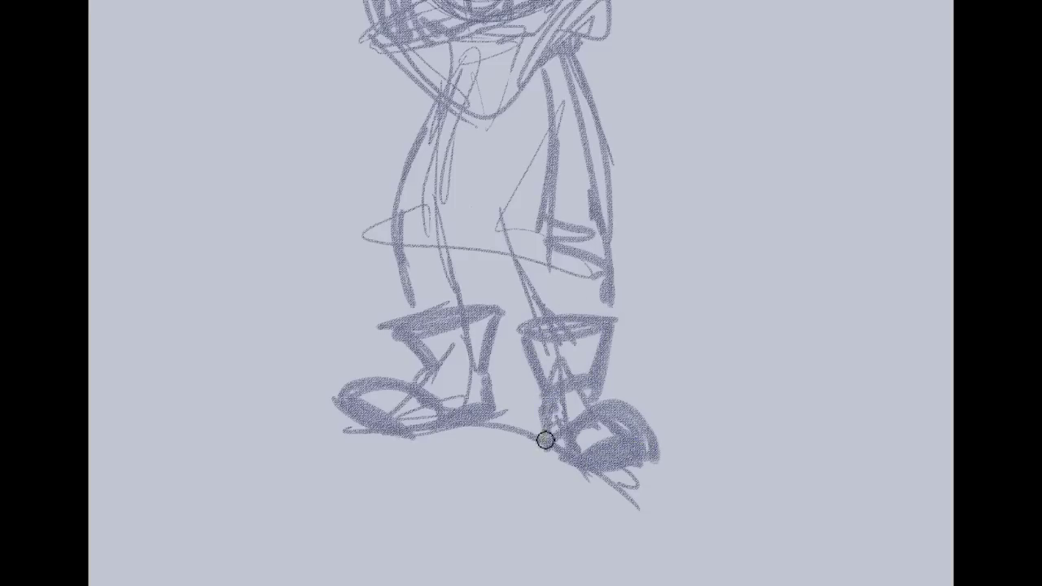
Scale the whole character sketch up with Free Transform and reposition it on the canvas
mouse_move(521, 294)
left_mouse_down()
mouse_move(648, 447)
mouse_move(568, 493)
mouse_move(492, 402)
mouse_move(468, 313)
left_mouse_up()
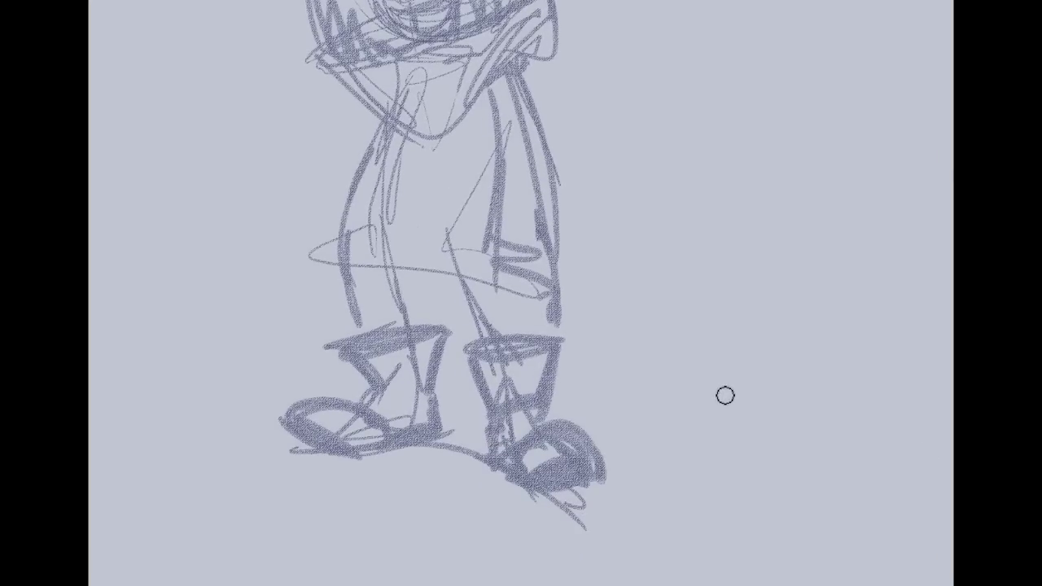
scroll(726, 396, "down", 4)
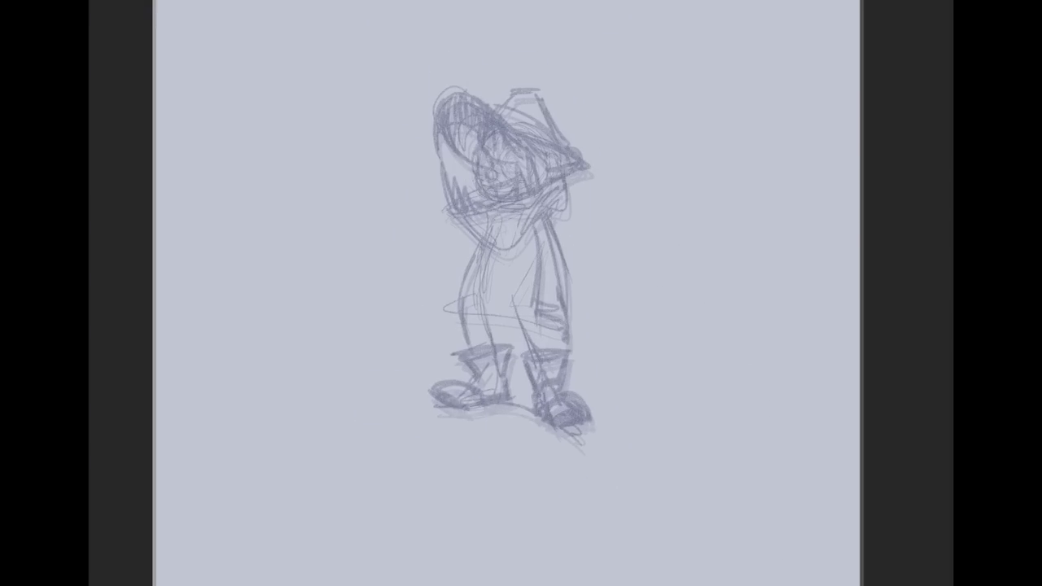
key("ctrl+t")
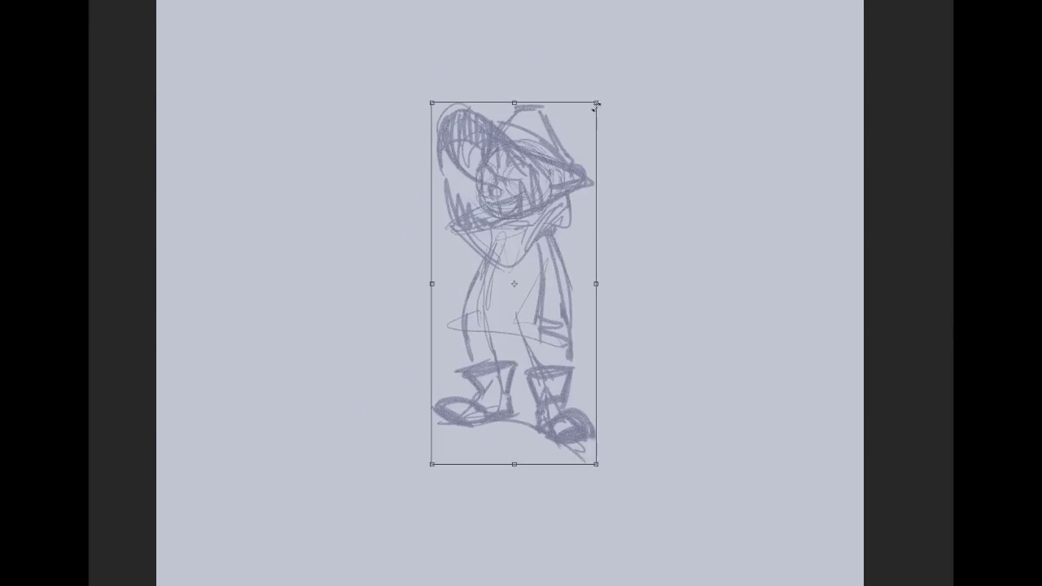
left_click_drag(597, 104, 642, 49)
left_click_drag(568, 486, 654, 557)
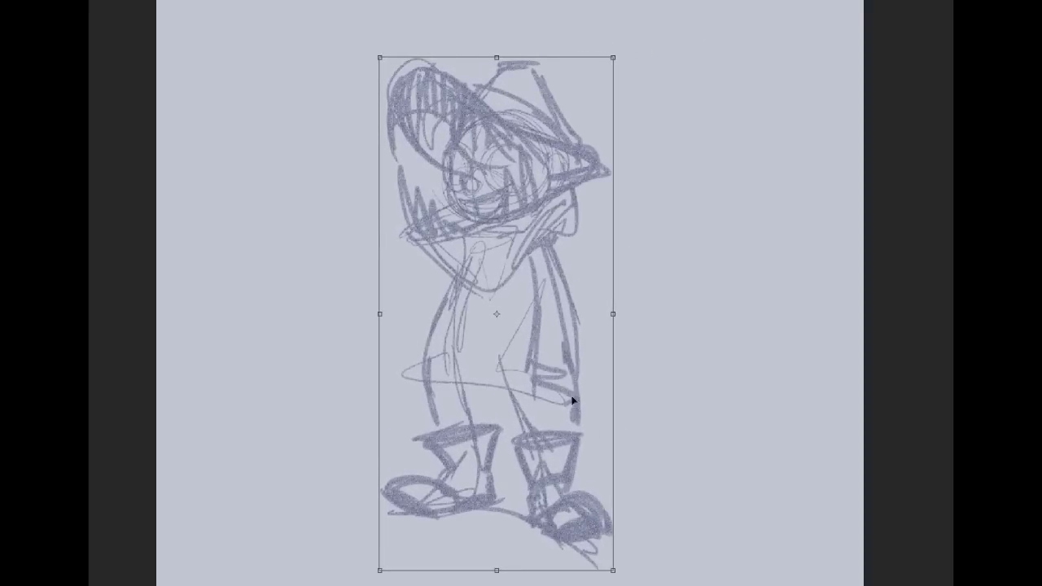
left_click_drag(572, 401, 589, 395)
key("Return")
Extend the hat with a bent peak ending in a small drooping loop, and add a leafy tuft at its back
left_click_drag(658, 56, 671, 125)
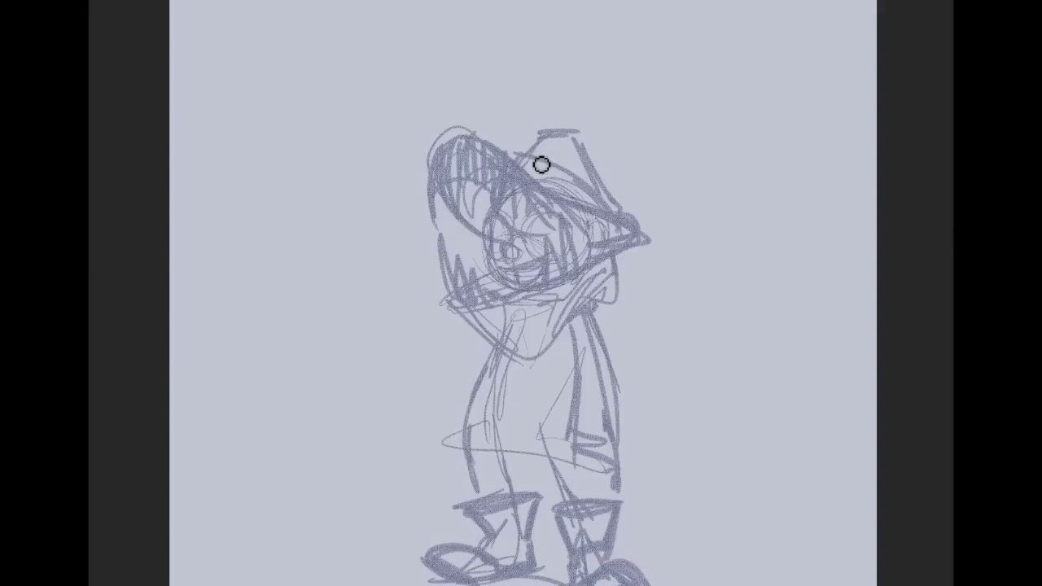
left_click_drag(513, 98, 540, 164)
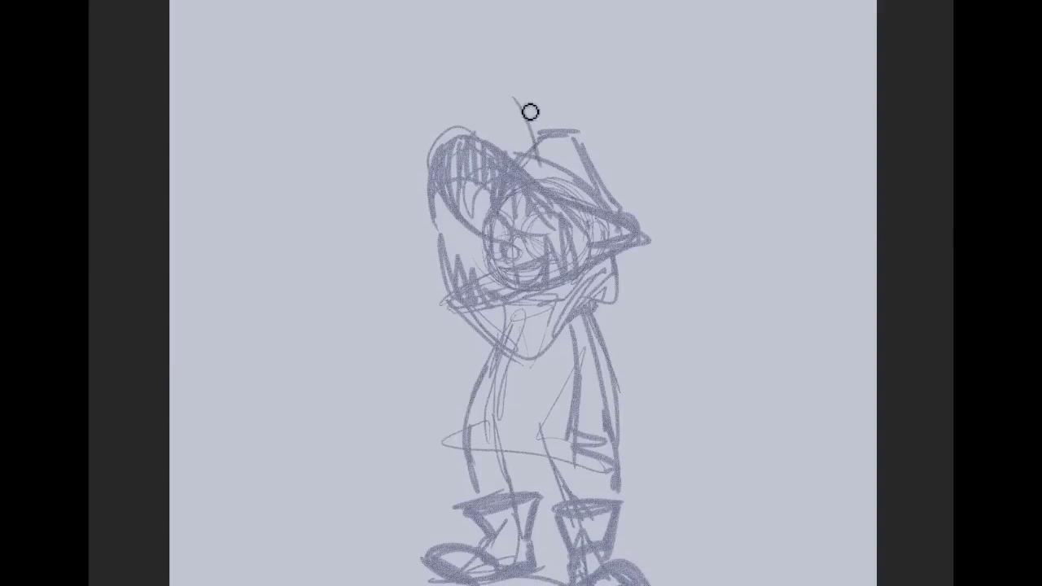
left_click_drag(521, 103, 544, 144)
left_click_drag(424, 122, 507, 96)
mouse_move(417, 130)
left_mouse_down()
mouse_move(405, 129)
mouse_move(480, 99)
mouse_move(472, 91)
mouse_move(430, 124)
mouse_move(506, 95)
mouse_move(536, 119)
left_mouse_up()
left_click_drag(449, 109, 521, 97)
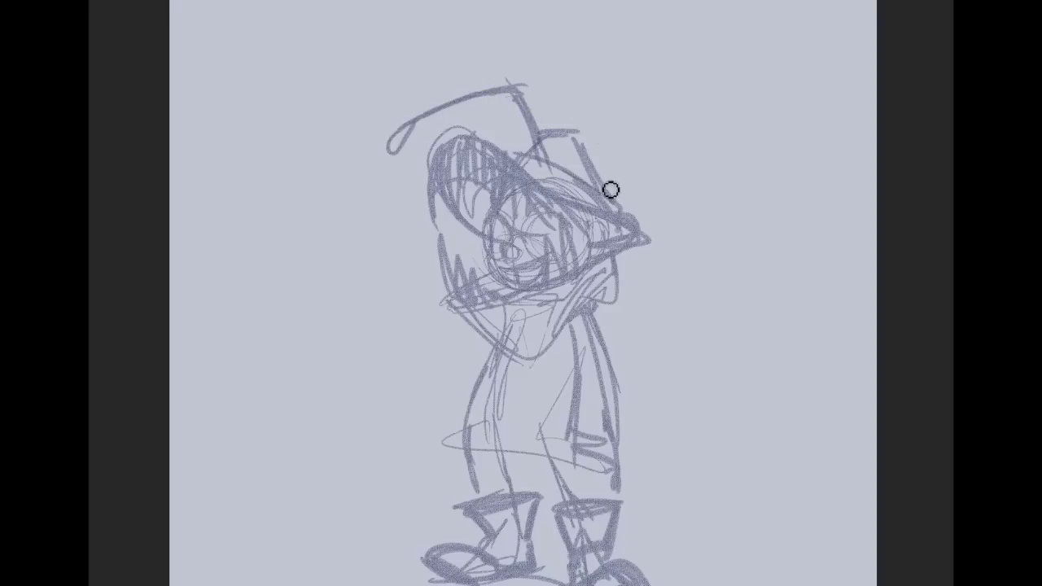
mouse_move(623, 172)
left_mouse_down()
mouse_move(588, 198)
mouse_move(655, 202)
mouse_move(598, 190)
left_mouse_up()
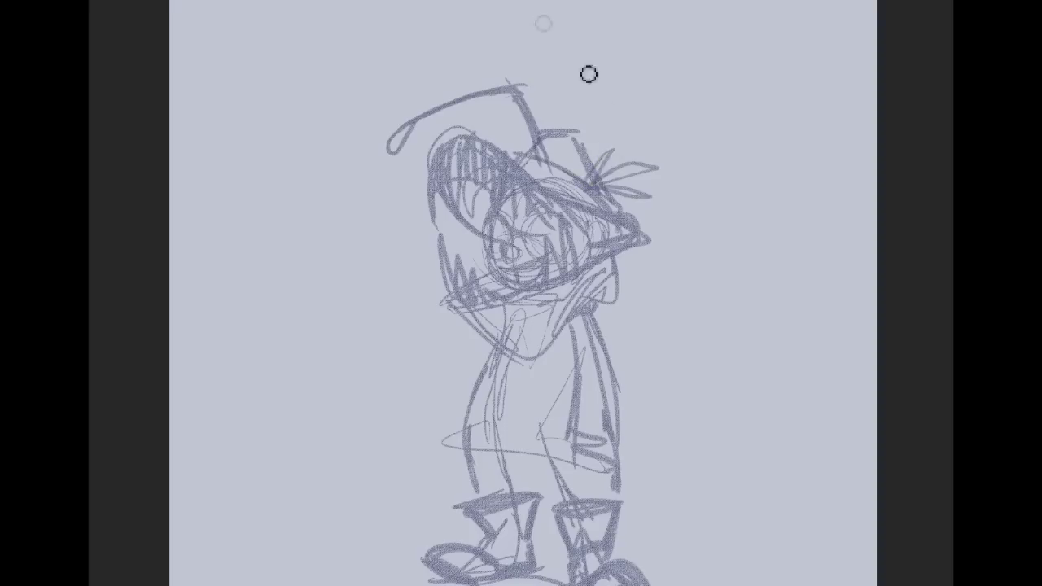
Sketch the torso inside the open coat with a rounded belly and waistline, and define both legs down to the boots
left_click_drag(531, 380, 491, 325)
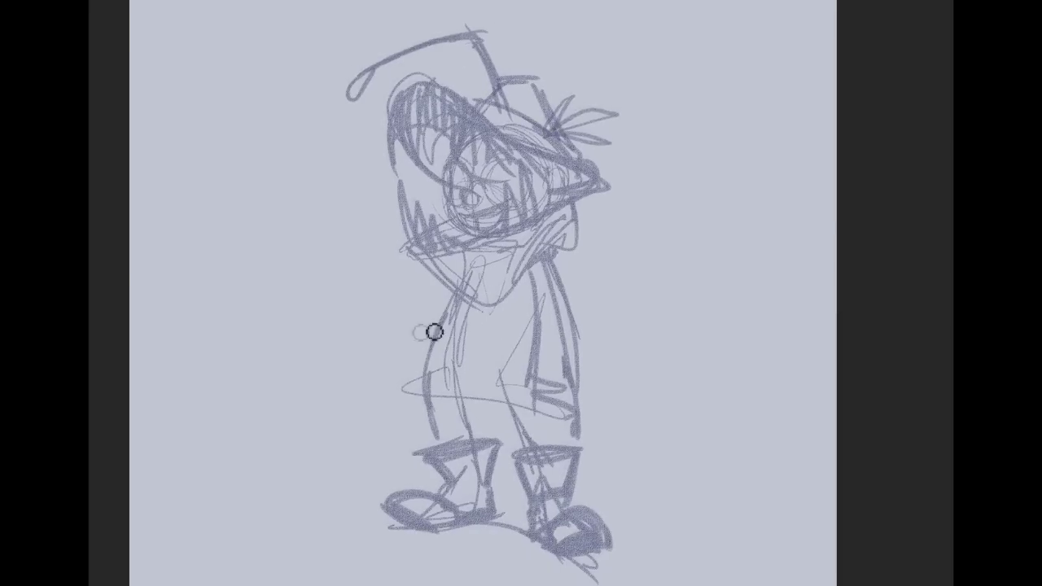
left_click_drag(458, 399, 470, 449)
mouse_move(460, 374)
left_mouse_down()
mouse_move(524, 370)
mouse_move(477, 380)
left_mouse_up()
mouse_move(453, 342)
left_mouse_down()
mouse_move(496, 382)
mouse_move(513, 366)
left_mouse_up()
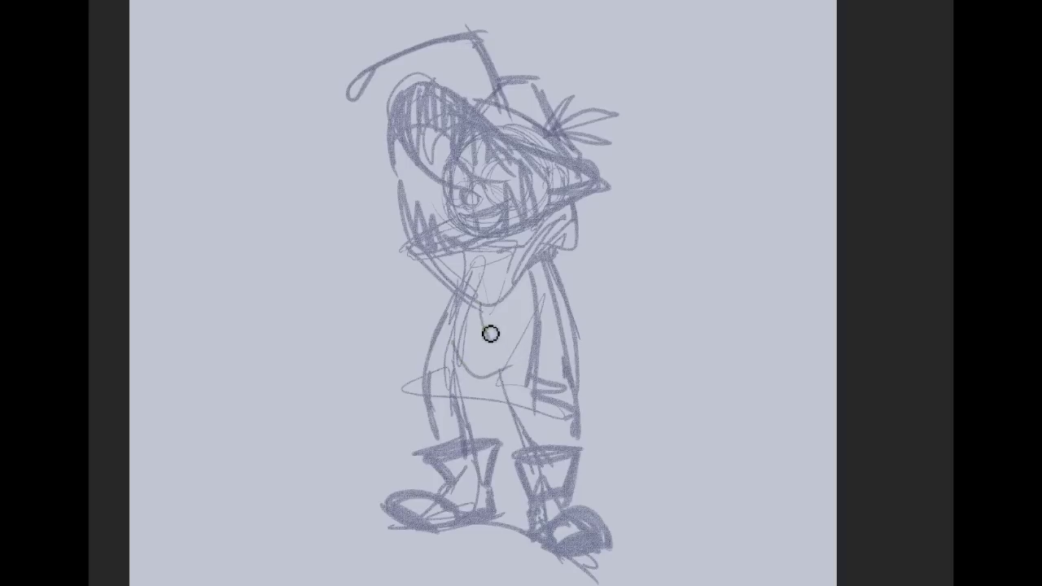
mouse_move(486, 330)
left_mouse_down()
mouse_move(461, 328)
mouse_move(535, 332)
mouse_move(533, 318)
mouse_move(537, 333)
mouse_move(534, 276)
mouse_move(535, 398)
mouse_move(508, 388)
mouse_move(540, 420)
mouse_move(535, 395)
mouse_move(540, 433)
mouse_move(485, 395)
mouse_move(484, 424)
mouse_move(498, 406)
mouse_move(492, 382)
mouse_move(489, 431)
left_mouse_up()
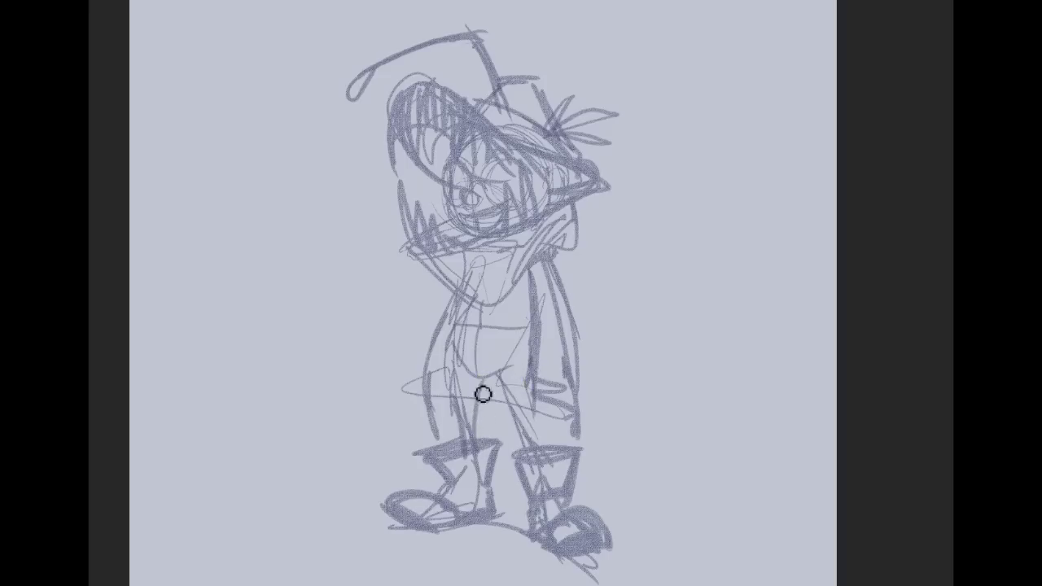
mouse_move(491, 391)
left_mouse_down()
mouse_move(538, 453)
mouse_move(519, 373)
mouse_move(534, 368)
mouse_move(542, 452)
left_mouse_up()
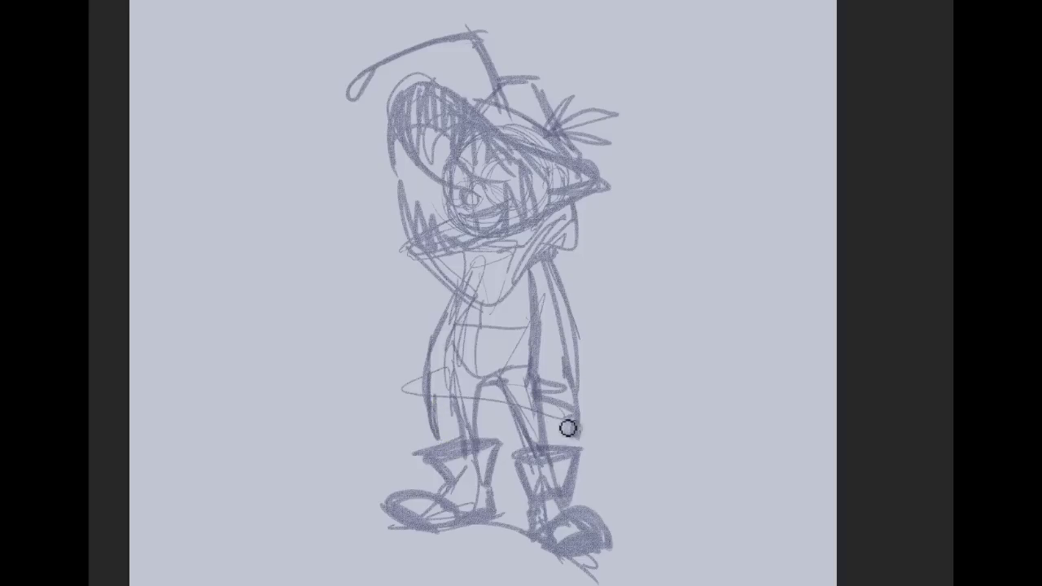
Draw a long cape sweeping from behind the coat to a sharp point on the ground
left_click_drag(554, 431, 584, 461)
left_click_drag(574, 369, 654, 491)
left_click_drag(572, 476, 692, 522)
left_click_drag(616, 461, 716, 534)
left_click_drag(624, 531, 715, 530)
left_click_drag(435, 396, 435, 413)
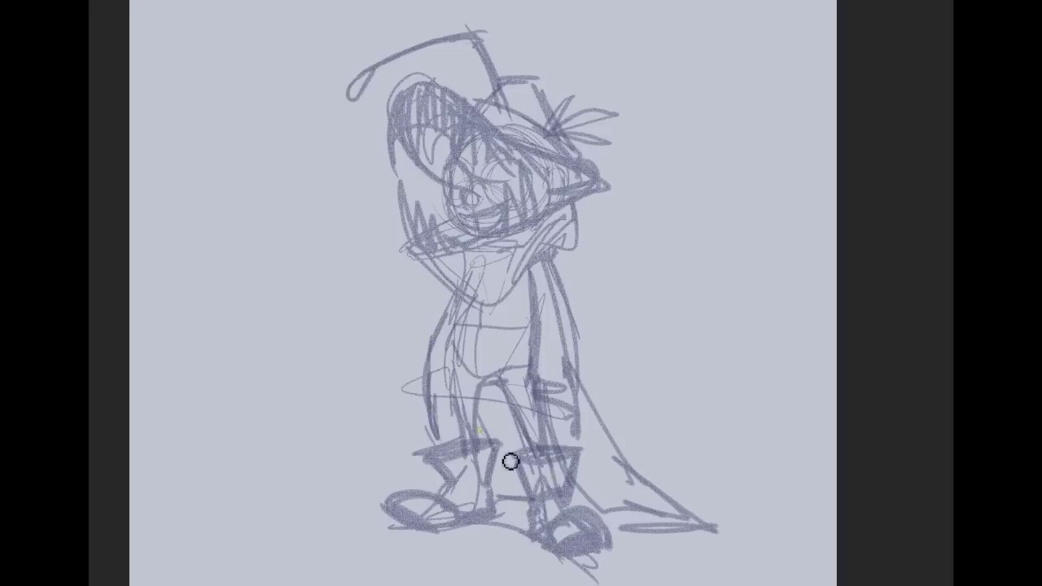
left_click_drag(576, 328, 624, 447)
left_click_drag(598, 394, 705, 528)
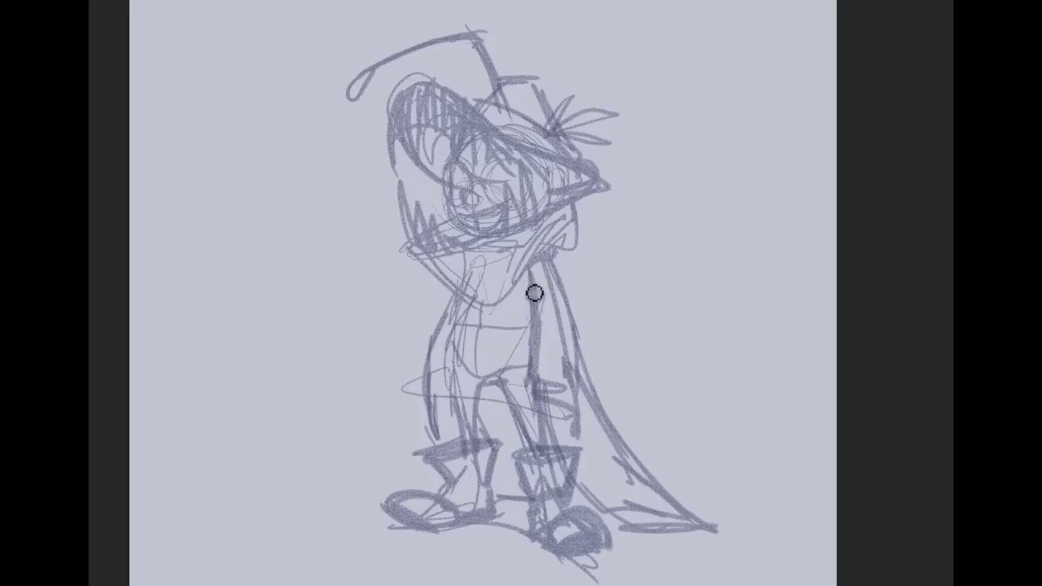
Strengthen the coat's front edges, draw the shirt's lower hem, and shade the shirt with thick horizontal stripes
left_click_drag(530, 279, 527, 299)
key("ctrl+z")
mouse_move(545, 260)
left_mouse_down()
mouse_move(537, 287)
mouse_move(550, 264)
mouse_move(537, 282)
mouse_move(528, 274)
mouse_move(532, 314)
left_mouse_up()
mouse_move(572, 256)
left_mouse_down()
mouse_move(591, 323)
mouse_move(590, 302)
left_mouse_up()
mouse_move(456, 351)
left_mouse_down()
mouse_move(448, 391)
mouse_move(554, 394)
left_mouse_up()
left_click_drag(457, 399, 555, 409)
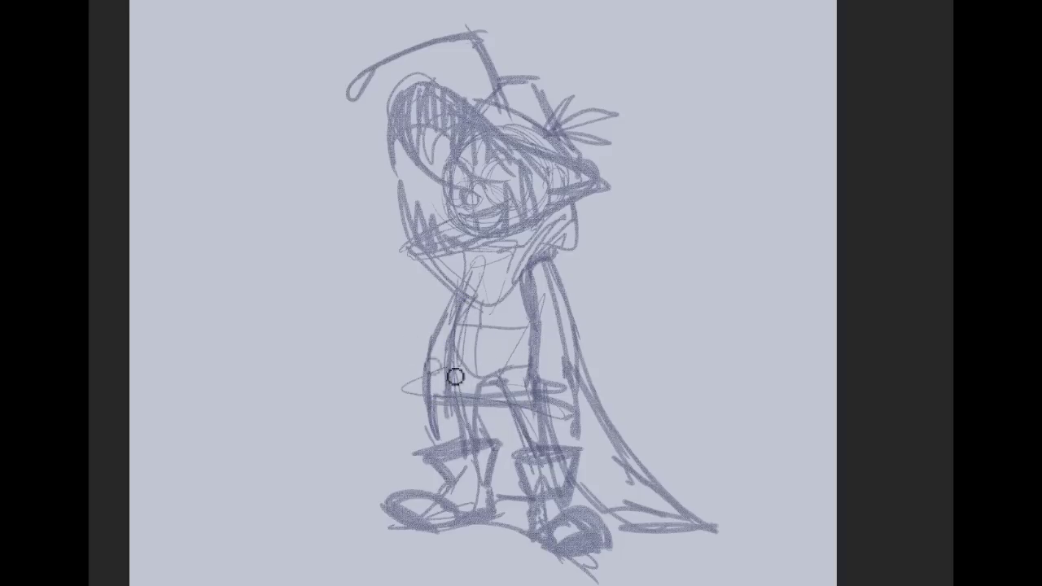
mouse_move(450, 374)
left_mouse_down()
mouse_move(529, 375)
mouse_move(464, 348)
mouse_move(490, 350)
mouse_move(505, 333)
mouse_move(457, 324)
mouse_move(528, 321)
mouse_move(483, 307)
mouse_move(524, 291)
left_mouse_up()
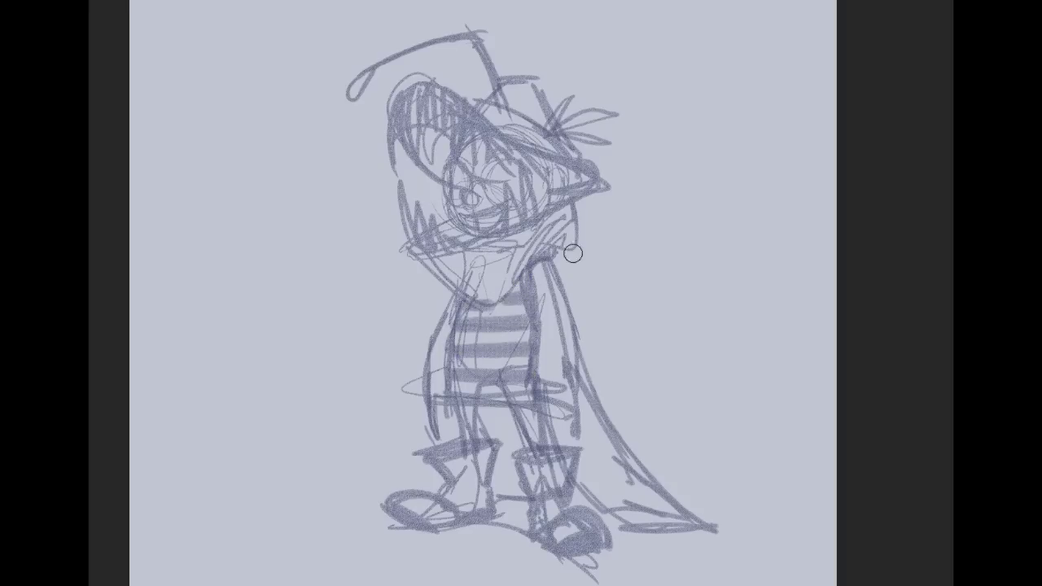
Fill the coat, the trailing cape and the gap behind the legs with dark shading
left_click_drag(538, 287, 541, 325)
mouse_move(545, 411)
left_mouse_down()
mouse_move(607, 468)
mouse_move(590, 489)
mouse_move(581, 434)
mouse_move(605, 470)
mouse_move(601, 452)
mouse_move(630, 447)
left_mouse_up()
mouse_move(454, 297)
left_mouse_down()
mouse_move(427, 405)
mouse_move(438, 342)
mouse_move(434, 434)
left_mouse_up()
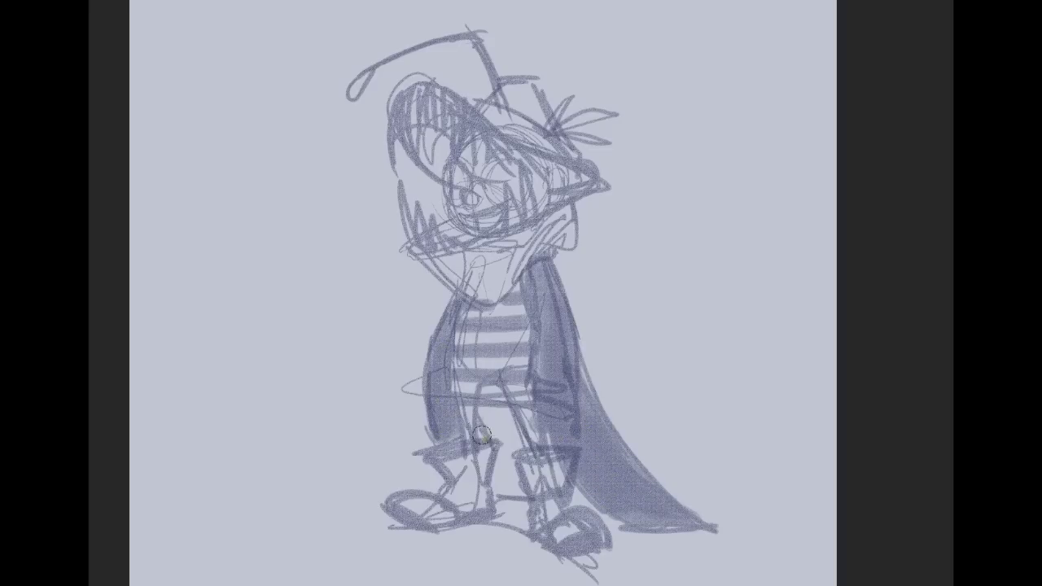
mouse_move(473, 399)
left_mouse_down()
mouse_move(510, 460)
mouse_move(493, 466)
mouse_move(499, 487)
mouse_move(500, 460)
mouse_move(524, 490)
left_mouse_up()
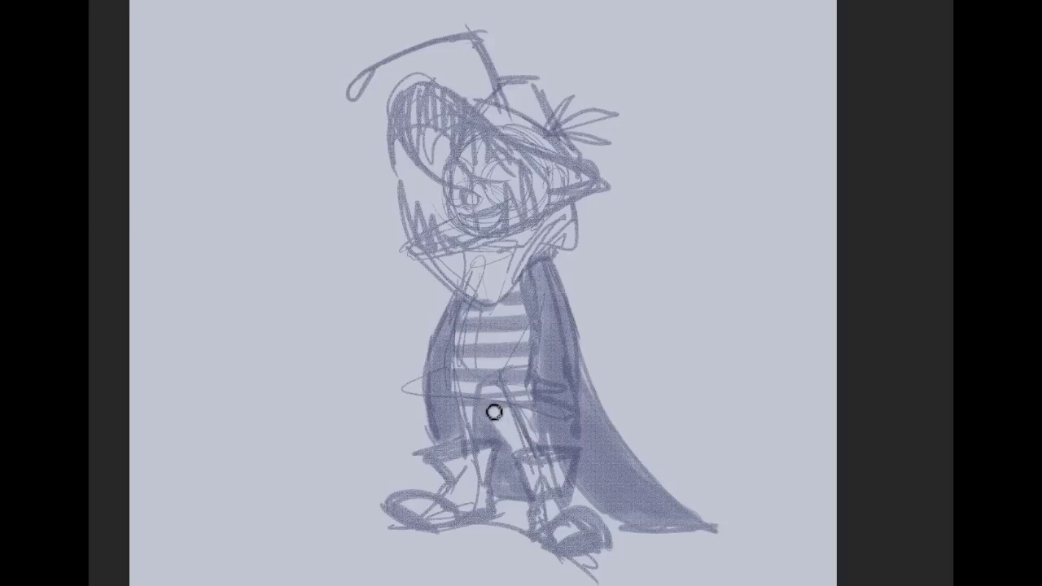
Erase the trailing cape and the shading between the legs, cutting light edges along the shirt hem and coat
mouse_move(454, 352)
left_mouse_down()
mouse_move(457, 408)
mouse_move(528, 404)
left_mouse_up()
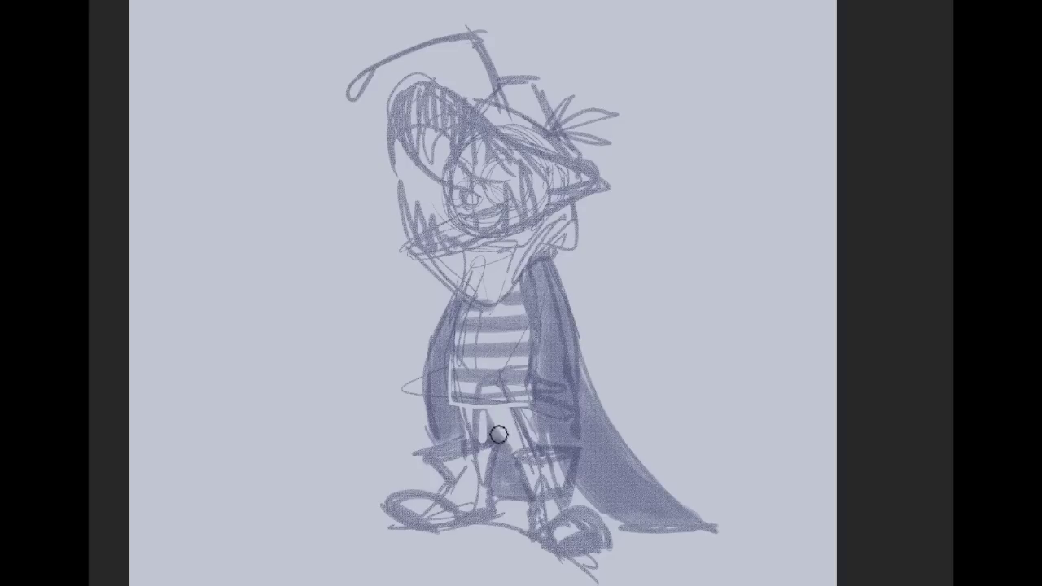
mouse_move(481, 414)
left_mouse_down()
mouse_move(509, 447)
mouse_move(497, 495)
mouse_move(520, 500)
mouse_move(510, 453)
mouse_move(524, 506)
mouse_move(506, 487)
left_mouse_up()
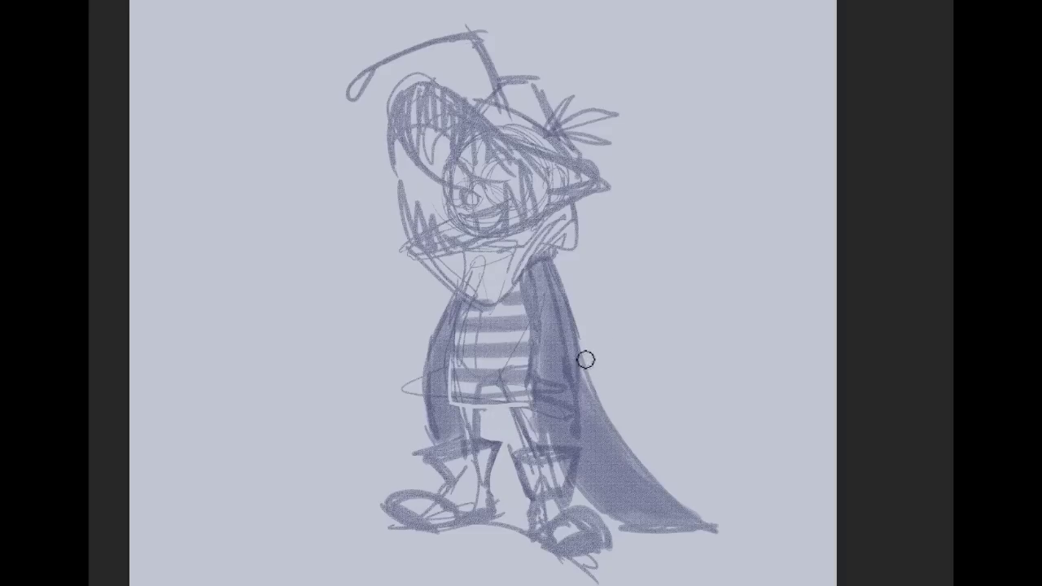
left_click_drag(586, 348, 580, 434)
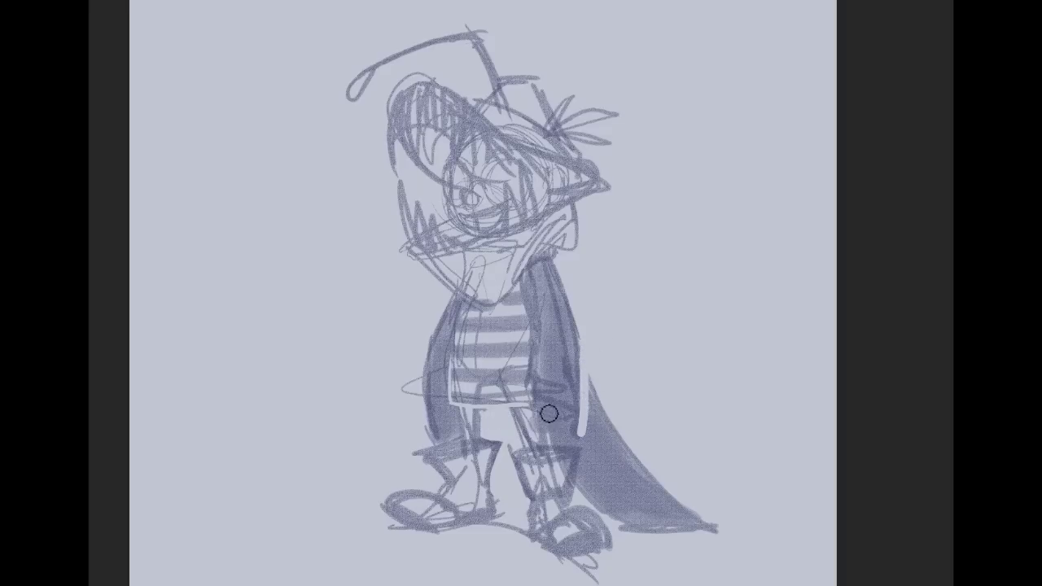
left_click_drag(534, 394, 582, 423)
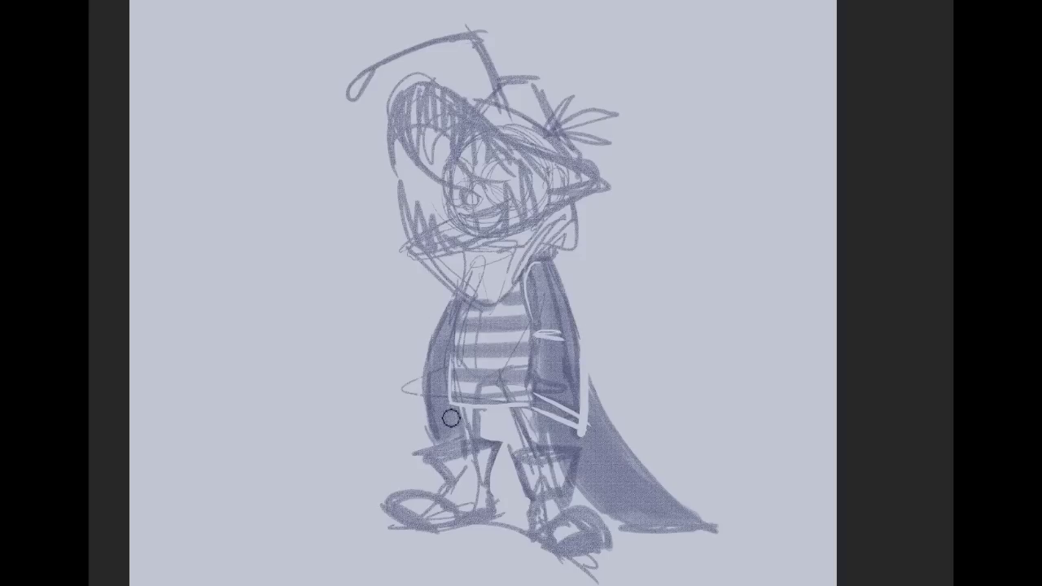
left_click_drag(433, 441, 453, 429)
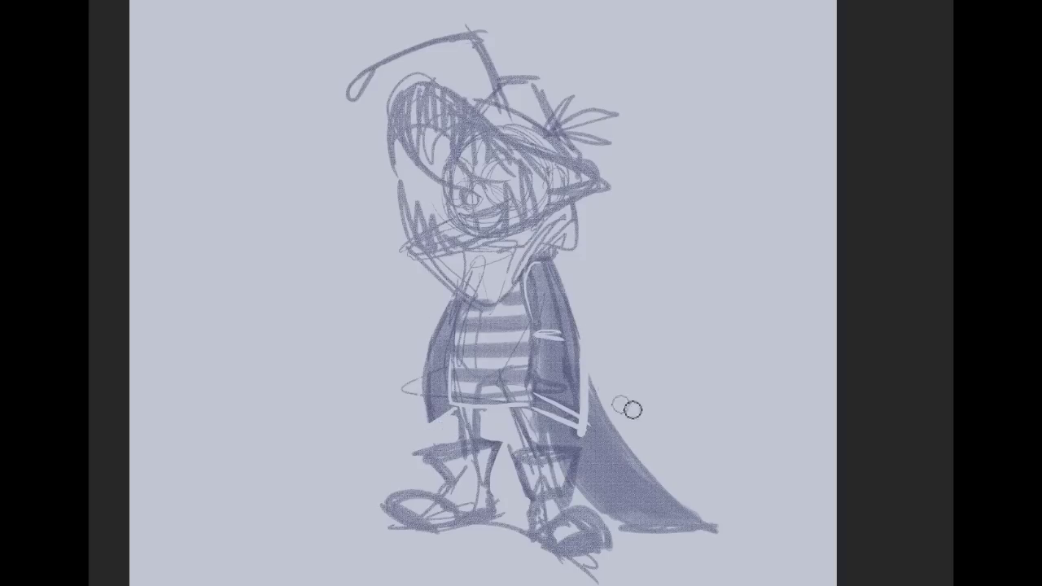
mouse_move(592, 432)
left_mouse_down()
mouse_move(555, 436)
mouse_move(583, 448)
mouse_move(599, 437)
mouse_move(594, 493)
mouse_move(588, 469)
mouse_move(648, 525)
mouse_move(632, 522)
mouse_move(606, 460)
mouse_move(668, 489)
mouse_move(717, 531)
left_mouse_up()
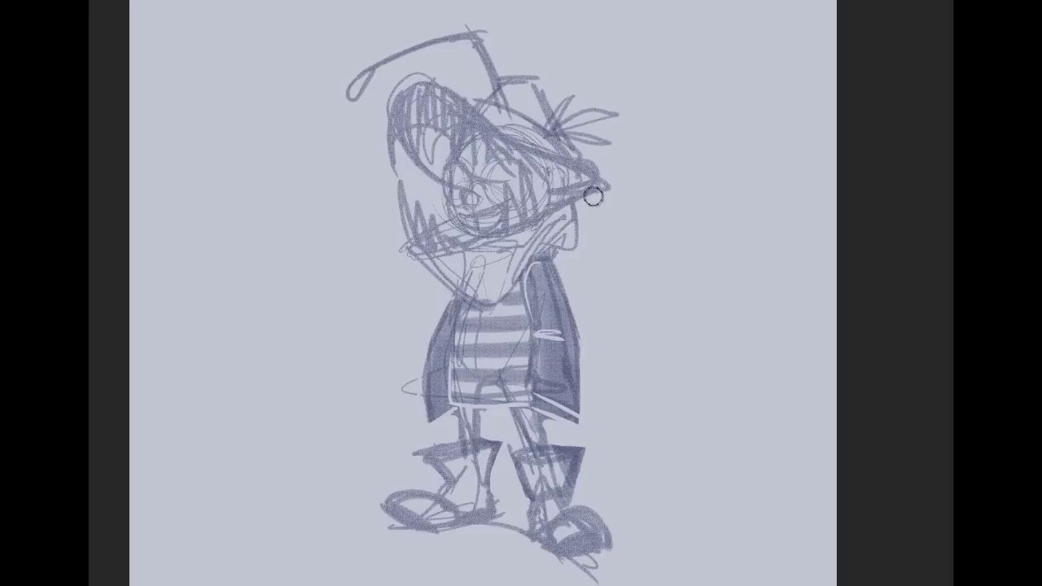
Draw a rounded fold of the scarf behind the collar, just above the coat's shoulder
mouse_move(586, 204)
left_mouse_down()
mouse_move(615, 282)
mouse_move(580, 288)
mouse_move(584, 315)
mouse_move(620, 342)
left_mouse_up()
left_click_drag(569, 278, 576, 267)
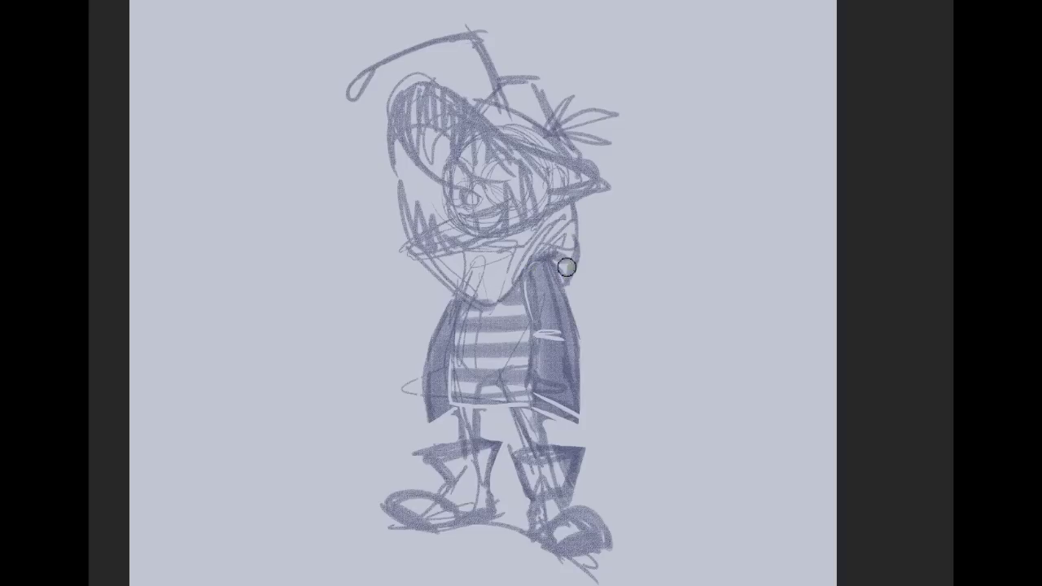
left_click_drag(584, 223, 579, 280)
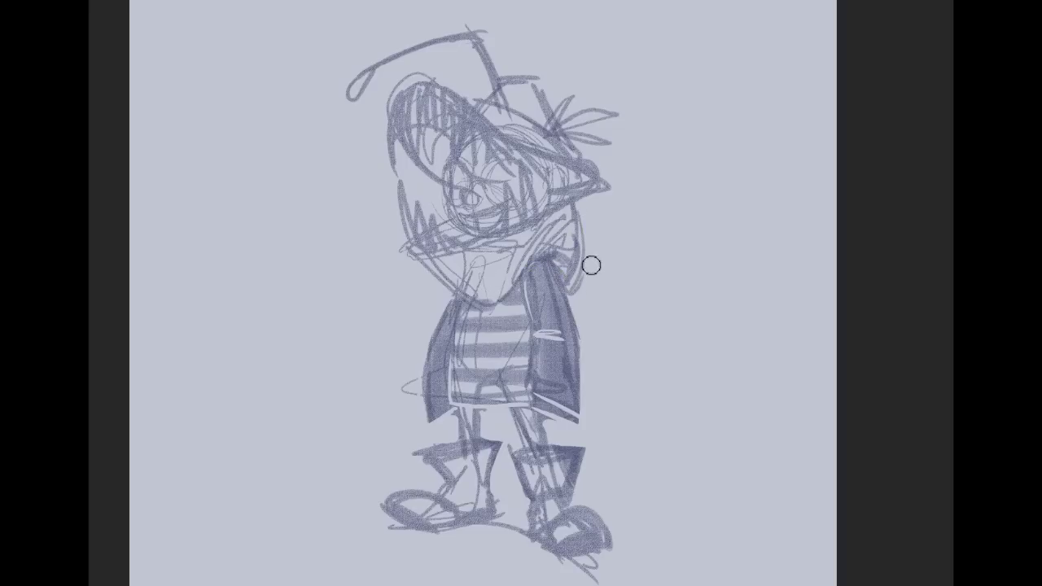
left_click_drag(584, 239, 689, 339)
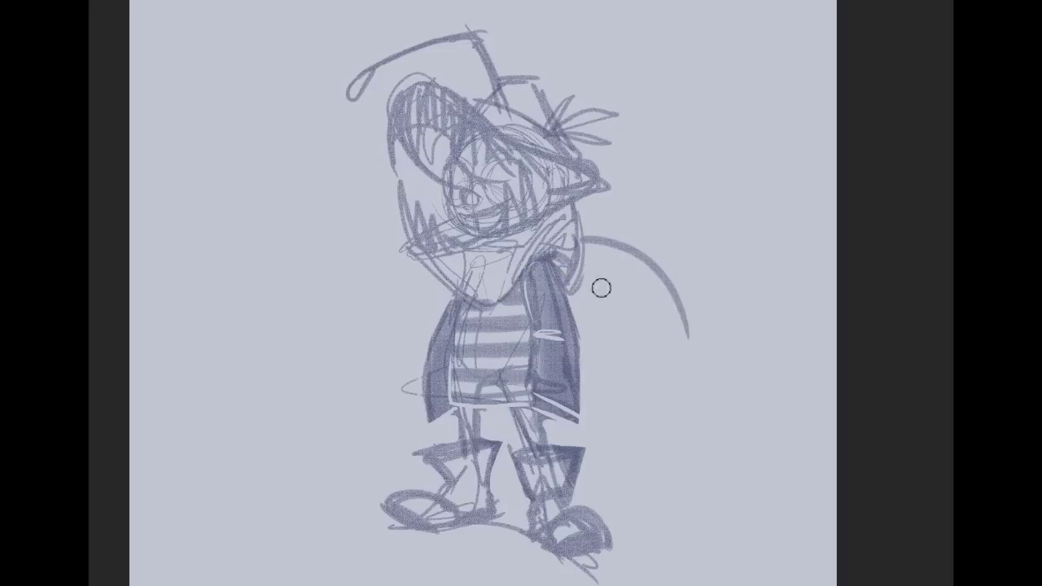
key("ctrl+z")
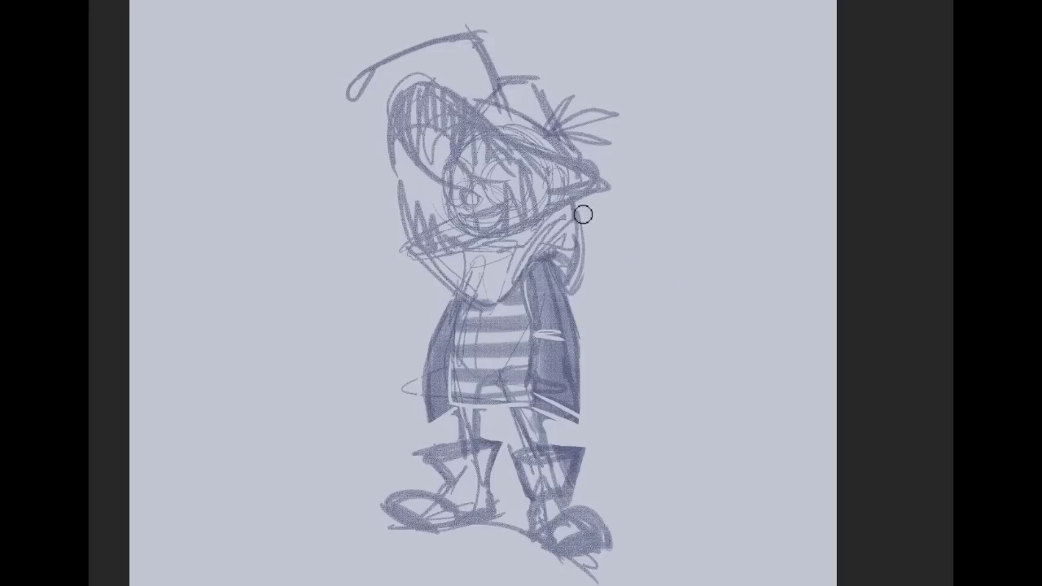
mouse_move(584, 219)
left_mouse_down()
mouse_move(558, 277)
mouse_move(599, 249)
mouse_move(652, 255)
left_mouse_up()
key("ctrl+z")
Draw two widening scarf tails behind the neck, one flying outward and one hanging beside the coat
left_click_drag(588, 216, 693, 247)
left_click_drag(589, 256, 682, 237)
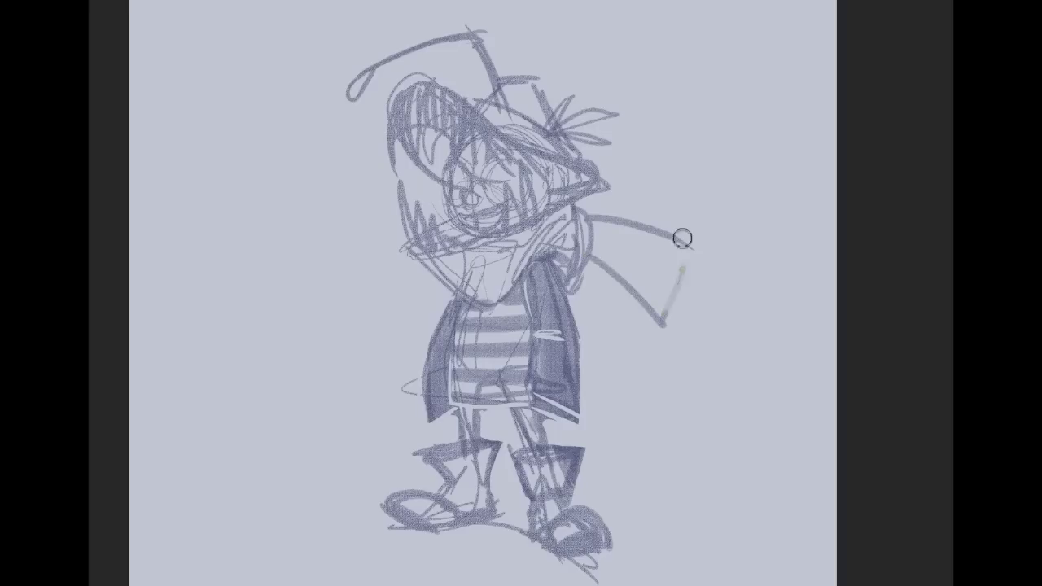
mouse_move(642, 358)
left_mouse_down()
mouse_move(585, 262)
mouse_move(650, 399)
left_mouse_up()
key("ctrl+z")
mouse_move(579, 281)
left_mouse_down()
mouse_move(582, 350)
mouse_move(660, 373)
left_mouse_up()
key("ctrl+z")
left_click_drag(611, 273, 659, 380)
left_click_drag(587, 342, 672, 375)
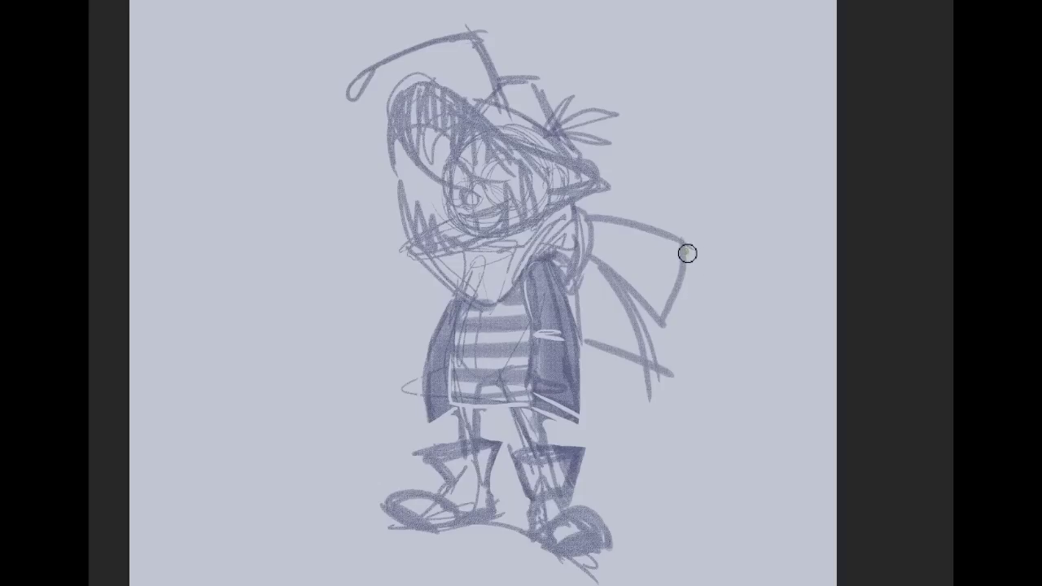
Add spread fringe strands along the end of the upper scarf tail
mouse_move(728, 278)
left_mouse_down()
mouse_move(669, 316)
mouse_move(702, 349)
left_mouse_up()
key("ctrl+z")
mouse_move(671, 305)
left_mouse_down()
mouse_move(729, 347)
mouse_move(742, 312)
left_mouse_up()
left_click_drag(674, 286, 750, 292)
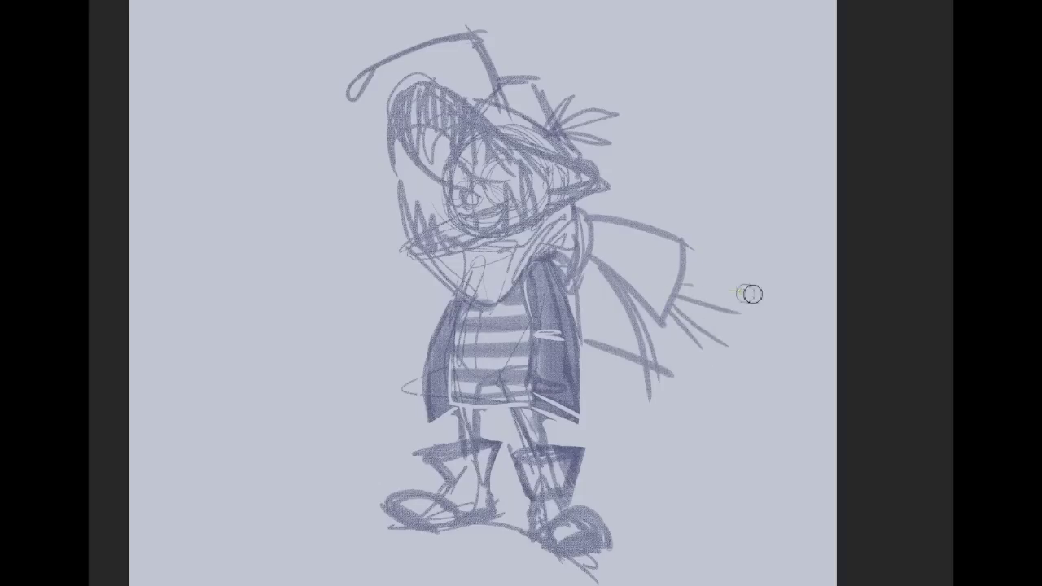
mouse_move(683, 264)
left_mouse_down()
mouse_move(742, 259)
mouse_move(717, 241)
left_mouse_up()
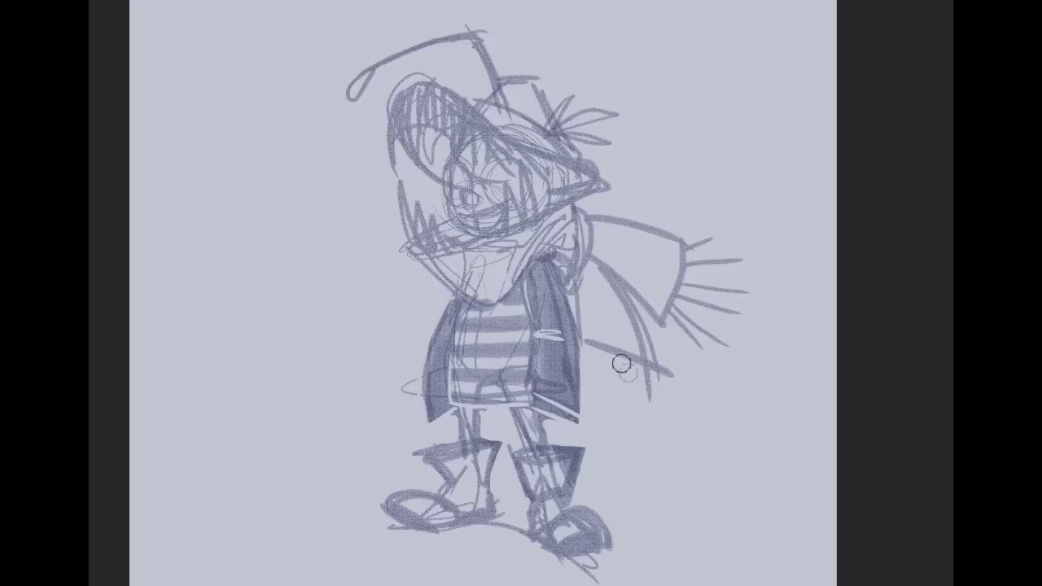
Add hanging fringe strands along the end of the lower scarf tail
left_click_drag(624, 377, 623, 423)
left_click_drag(637, 360, 642, 418)
left_click_drag(587, 351, 585, 368)
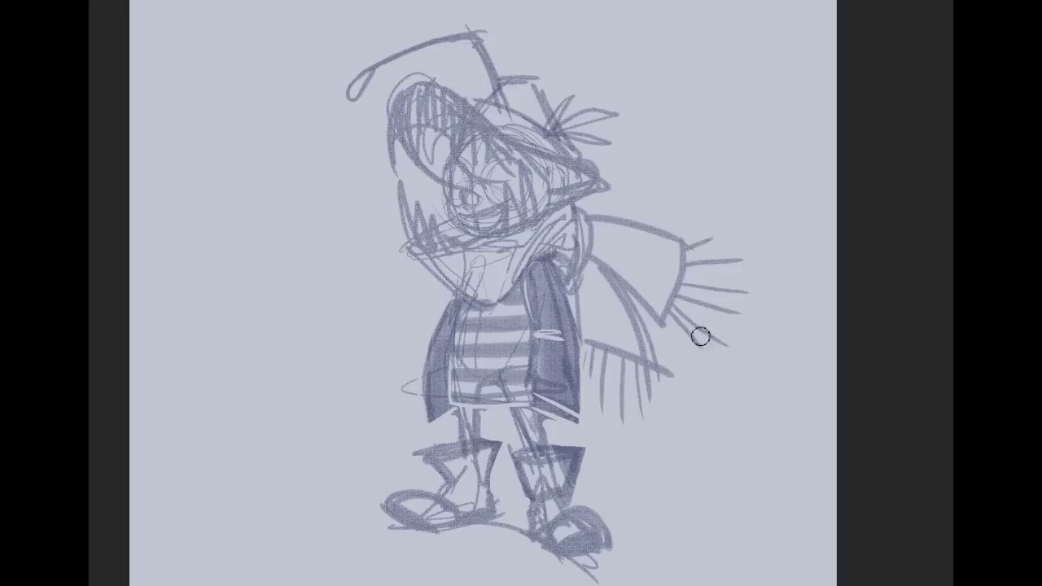
Rework the corner strands of the upper scarf tail and the outermost fringe edge of the lower tail
left_click_drag(666, 322, 698, 368)
left_click_drag(723, 236, 684, 245)
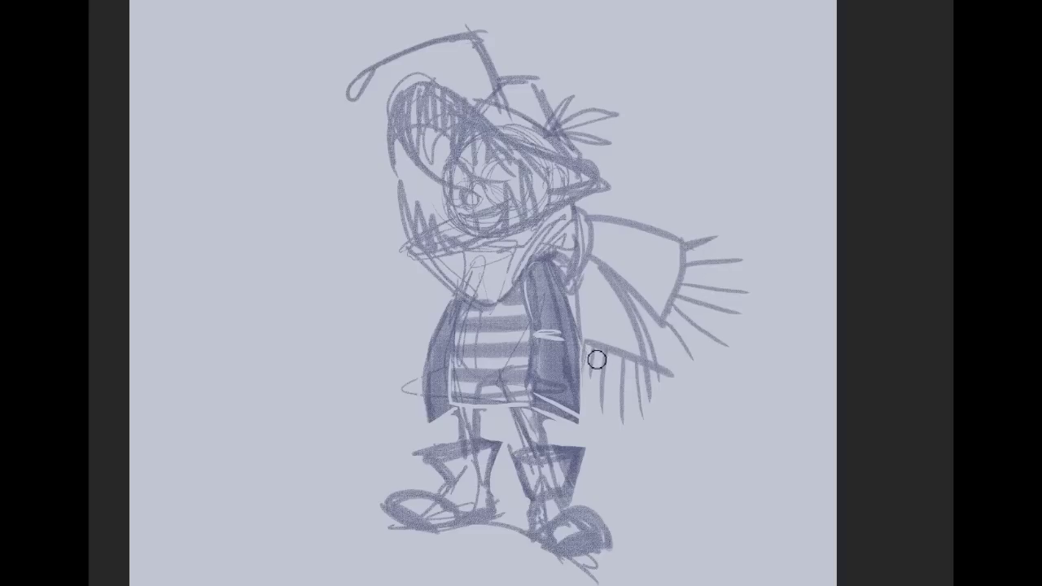
left_click_drag(646, 336, 661, 420)
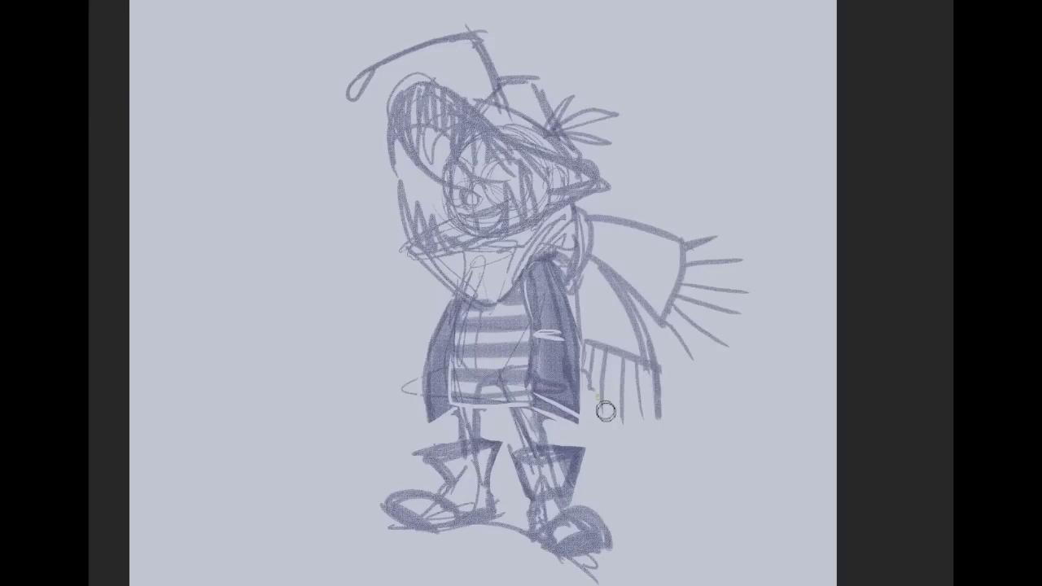
Close the loose fringe ends of both scarf tails with scalloped edge lines between the strands
left_click_drag(621, 417, 663, 413)
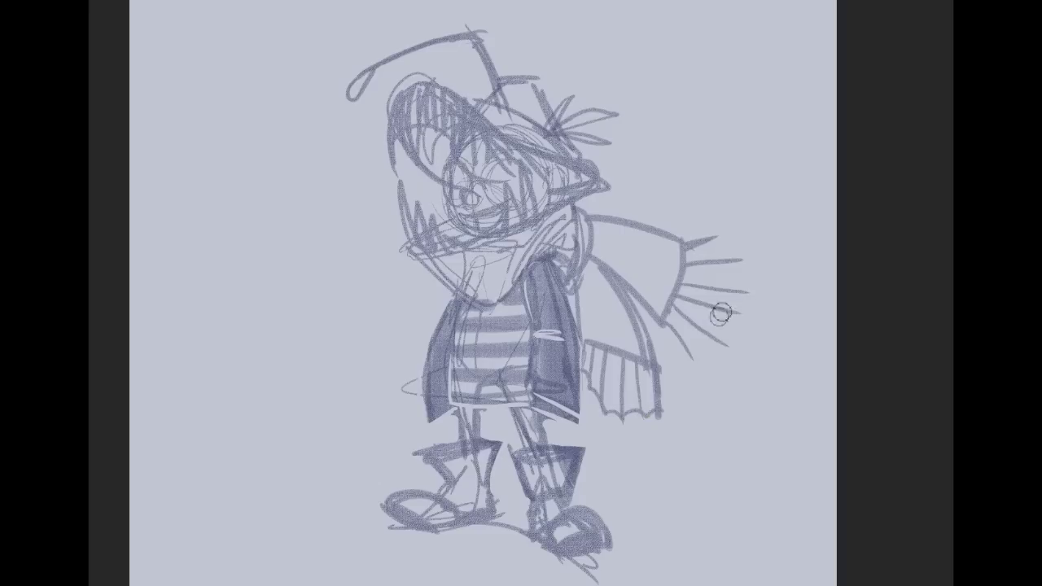
mouse_move(717, 239)
left_mouse_down()
mouse_move(744, 258)
mouse_move(749, 294)
mouse_move(728, 345)
mouse_move(724, 328)
mouse_move(705, 351)
mouse_move(725, 349)
left_mouse_up()
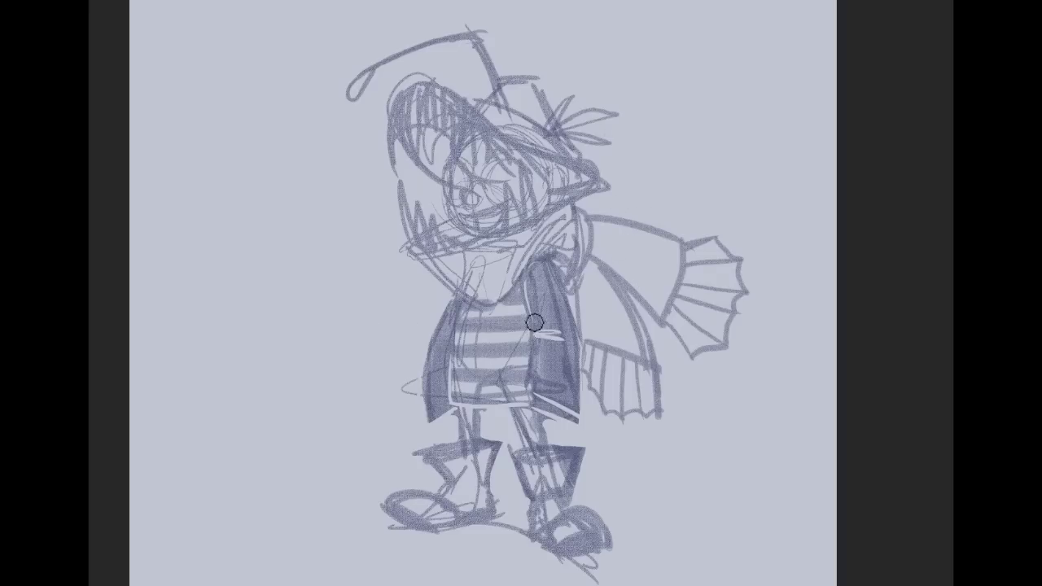
Rework the inner edge of the narrow coat side where it borders the striped shirt, from the collar down to the shirt hem
left_click_drag(482, 273, 461, 309)
left_click_drag(480, 274, 460, 302)
left_click_drag(452, 308, 449, 407)
key("ctrl+z")
left_click_drag(462, 303, 458, 373)
key("ctrl+z")
left_click_drag(458, 311, 452, 403)
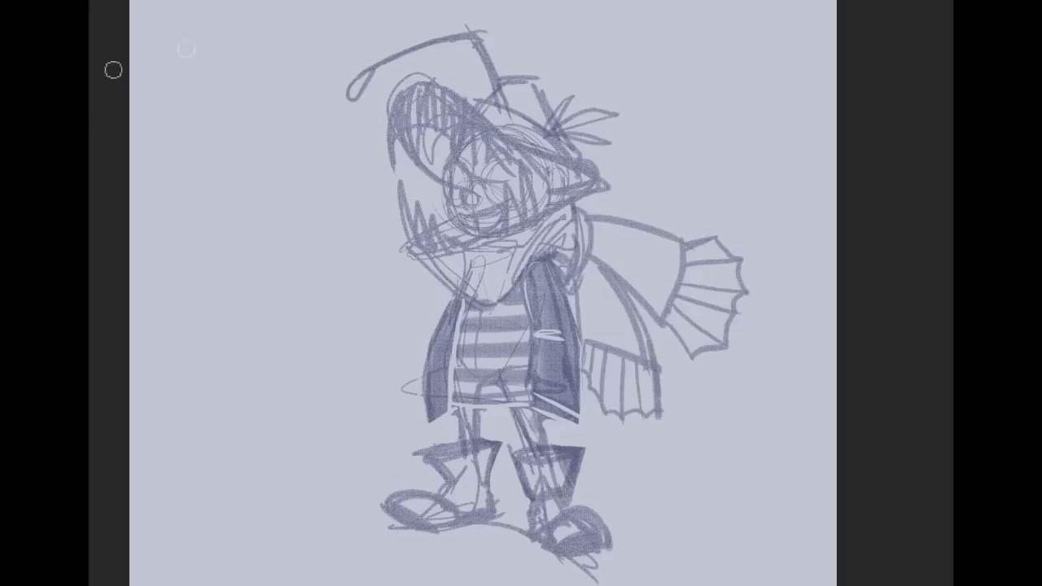
Sketch strap bands across the ankles of both boots
mouse_move(521, 293)
left_mouse_down()
mouse_move(490, 258)
mouse_move(552, 334)
mouse_move(572, 340)
mouse_move(496, 285)
mouse_move(514, 330)
mouse_move(551, 348)
mouse_move(532, 337)
mouse_move(522, 362)
mouse_move(478, 264)
left_mouse_up()
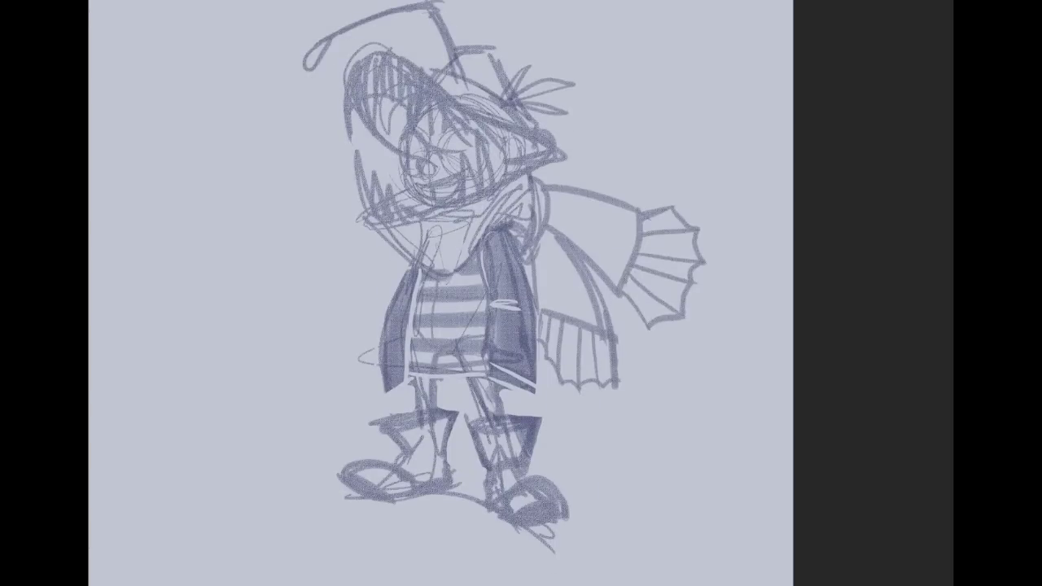
left_click_drag(782, 370, 855, 363)
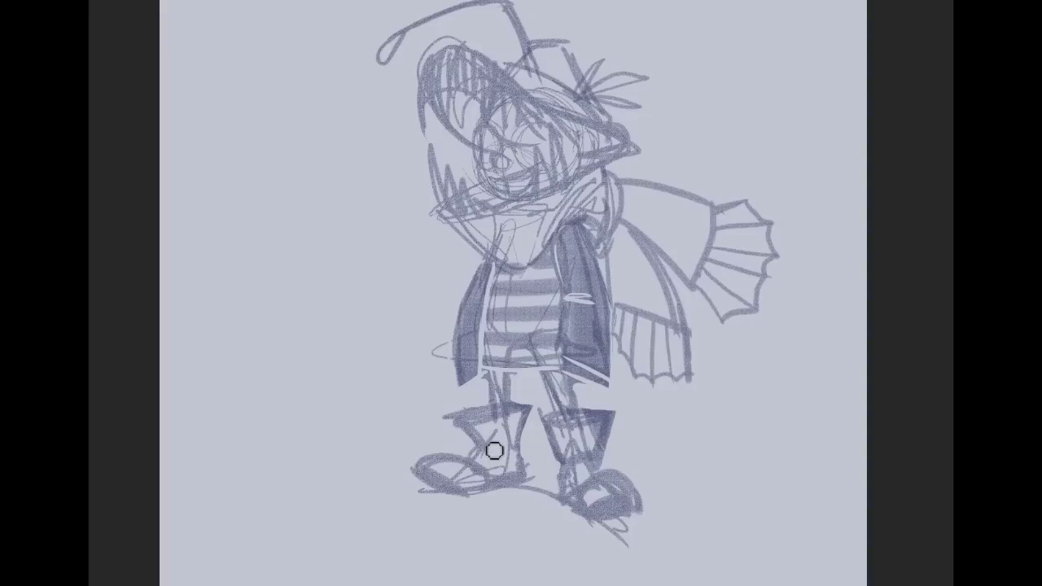
mouse_move(480, 449)
left_mouse_down()
mouse_move(500, 463)
mouse_move(478, 462)
left_mouse_up()
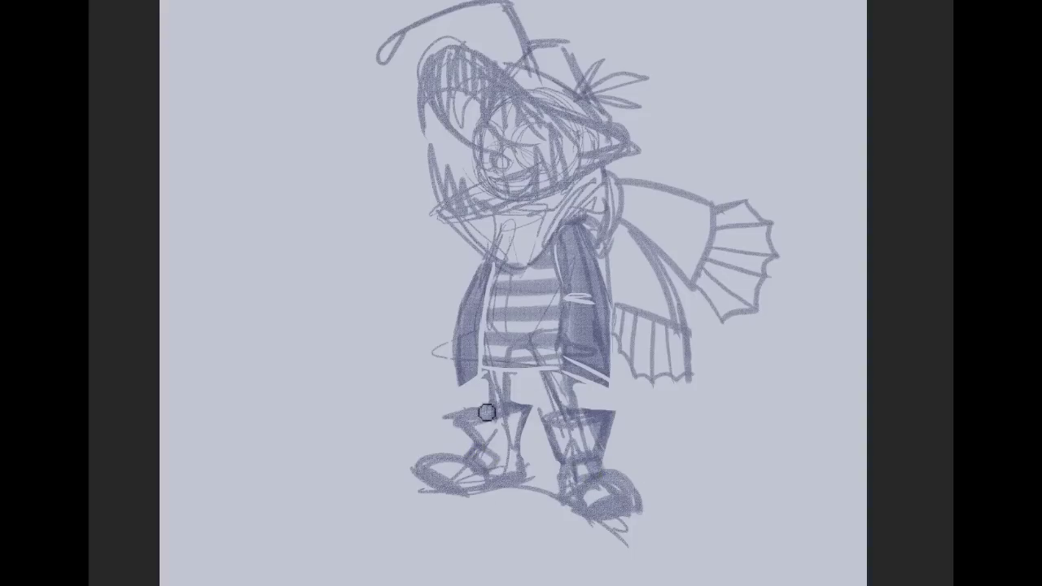
Fill both trouser legs dark and reshape the coat with longer hems and a slimmer narrow side
mouse_move(508, 406)
left_mouse_down()
mouse_move(491, 374)
mouse_move(505, 376)
mouse_move(495, 393)
left_mouse_up()
mouse_move(555, 372)
left_mouse_down()
mouse_move(572, 427)
mouse_move(576, 406)
mouse_move(582, 424)
mouse_move(570, 431)
mouse_move(586, 426)
mouse_move(571, 424)
mouse_move(584, 373)
mouse_move(541, 387)
mouse_move(577, 385)
left_mouse_up()
mouse_move(454, 320)
left_mouse_down()
mouse_move(534, 372)
mouse_move(489, 374)
left_mouse_up()
mouse_move(494, 444)
left_mouse_down()
mouse_move(491, 417)
mouse_move(526, 441)
mouse_move(511, 434)
left_mouse_up()
left_click_drag(596, 427, 598, 400)
mouse_move(621, 448)
left_mouse_down()
mouse_move(649, 428)
mouse_move(645, 457)
left_mouse_up()
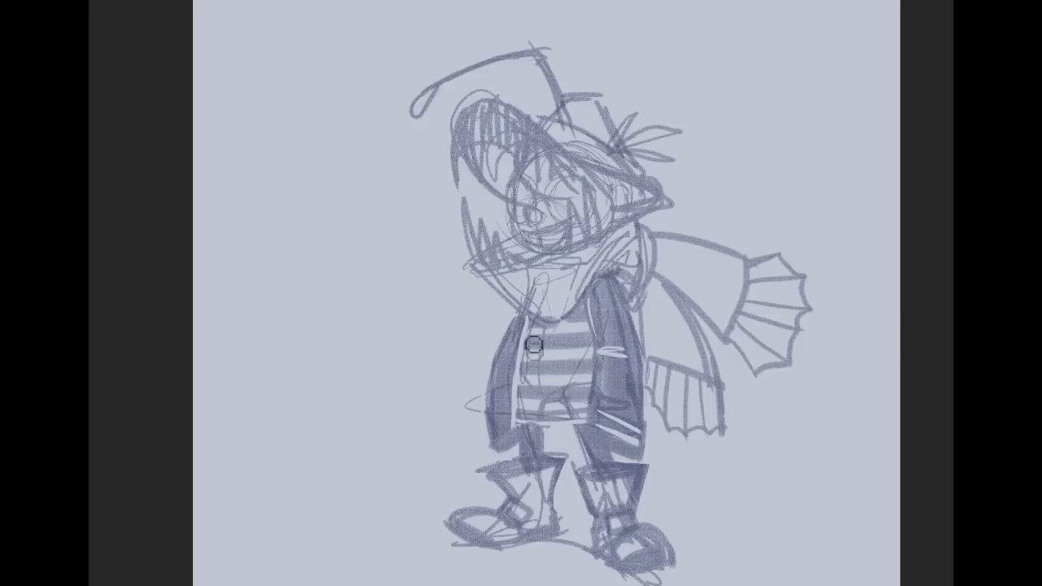
mouse_move(498, 312)
left_mouse_down()
mouse_move(466, 448)
mouse_move(500, 320)
mouse_move(479, 399)
left_mouse_up()
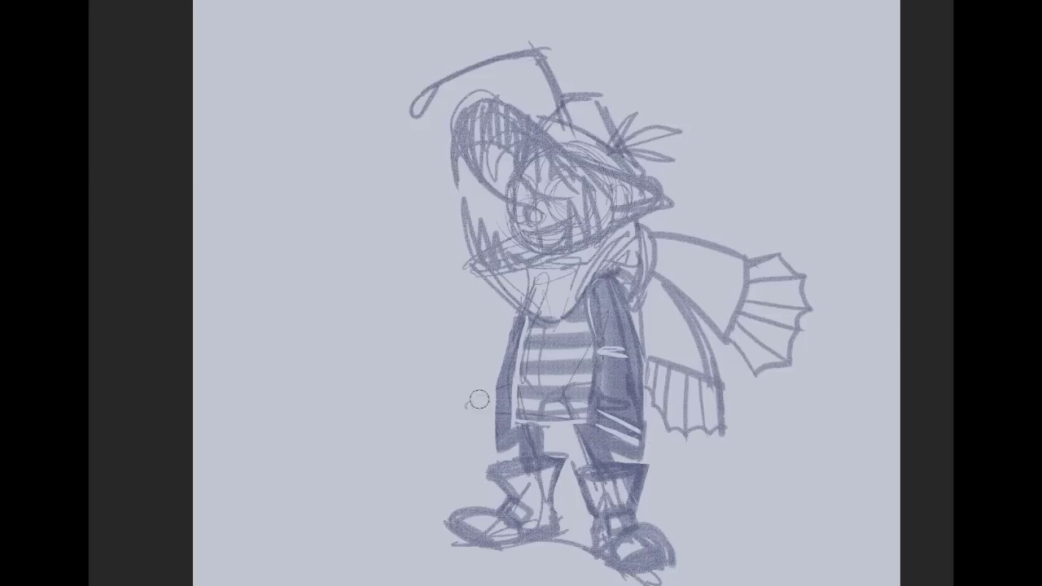
Shade the hair and the space under the hat brim dark, plus patches on the hat crown and below the face
left_click_drag(232, 71, 179, 84)
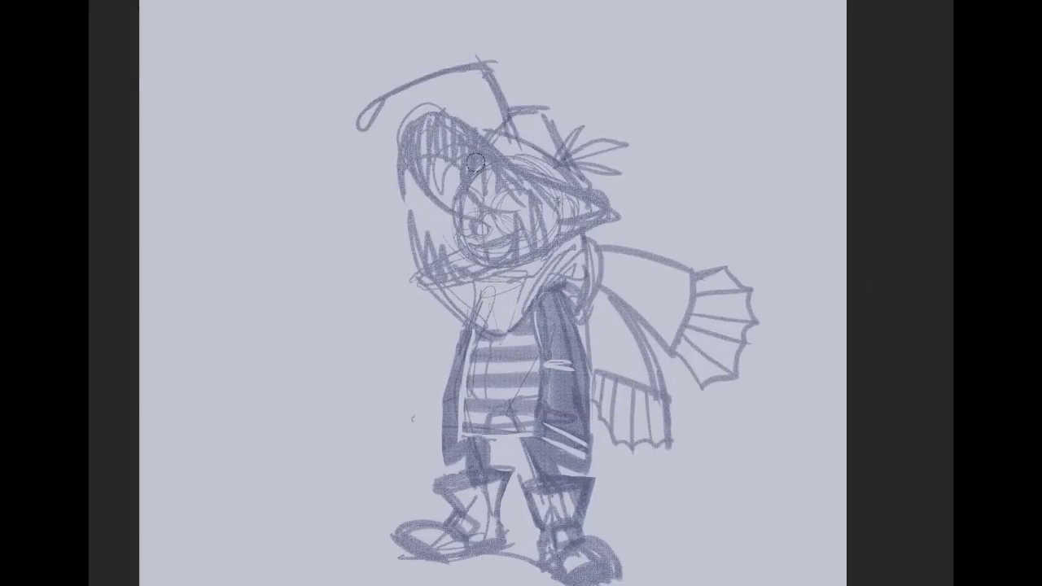
mouse_move(455, 165)
left_mouse_down()
mouse_move(483, 166)
mouse_move(475, 188)
mouse_move(479, 170)
mouse_move(529, 190)
mouse_move(491, 165)
mouse_move(548, 219)
mouse_move(542, 200)
mouse_move(539, 235)
mouse_move(538, 189)
mouse_move(558, 213)
mouse_move(570, 204)
mouse_move(535, 181)
mouse_move(610, 213)
left_mouse_up()
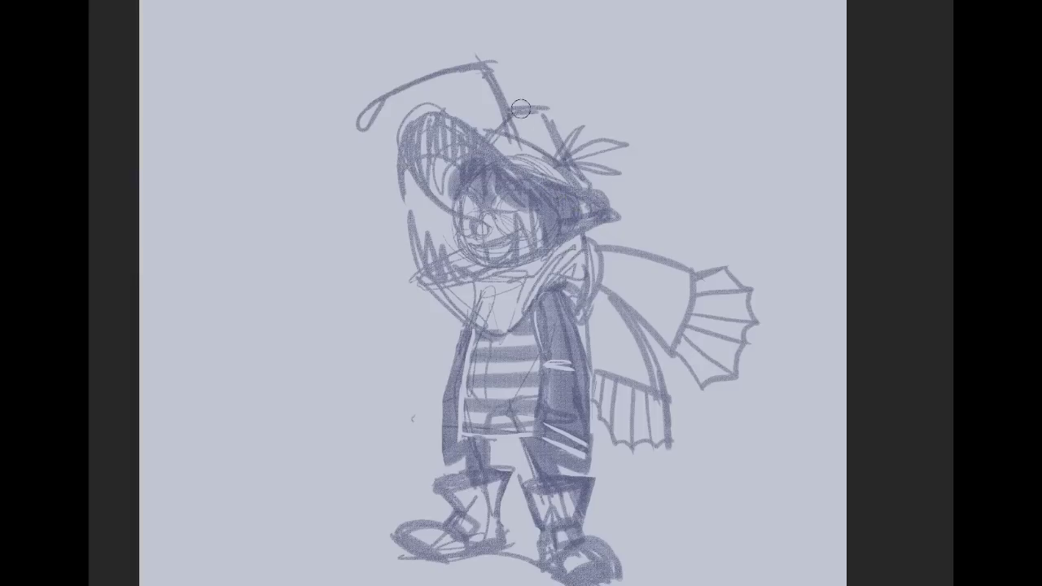
left_click_drag(512, 119, 570, 160)
mouse_move(456, 173)
left_mouse_down()
mouse_move(444, 186)
mouse_move(420, 163)
mouse_move(428, 155)
left_mouse_up()
mouse_move(470, 254)
left_mouse_down()
mouse_move(456, 264)
mouse_move(469, 264)
left_mouse_up()
Mirror the canvas horizontally and skew the whole character about 2.0° so the upper body leans toward the scarf tails
mouse_move(521, 293)
left_mouse_down()
mouse_move(531, 228)
mouse_move(548, 248)
mouse_move(541, 260)
left_mouse_up()
key("m")
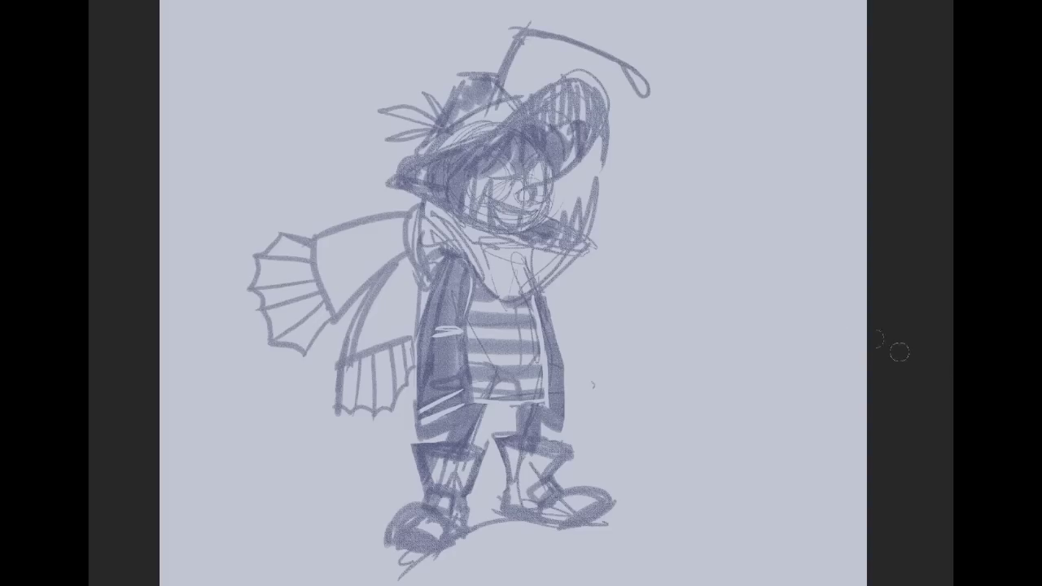
key("ctrl+t")
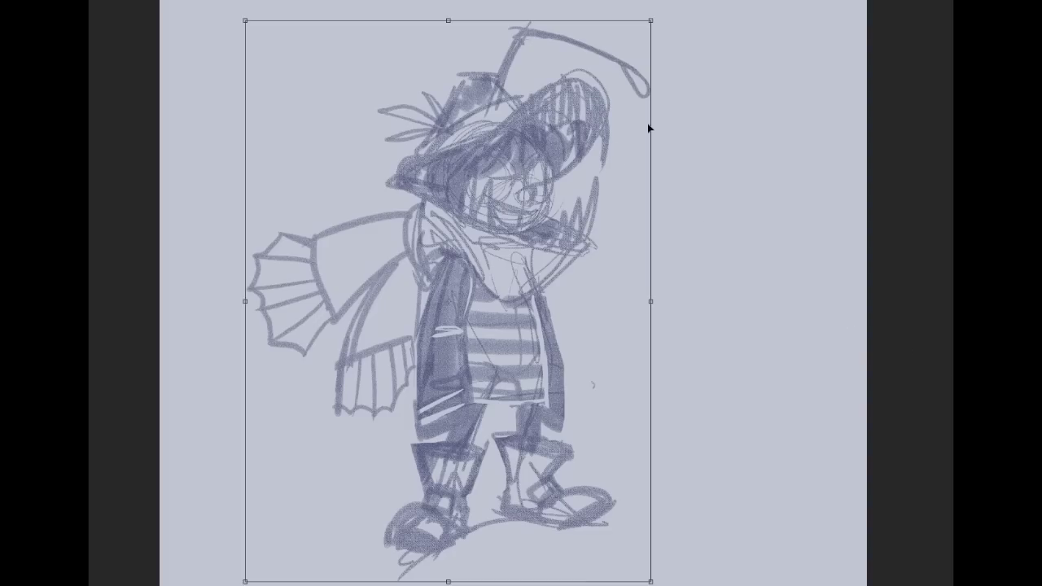
left_click_drag(449, 22, 430, 22)
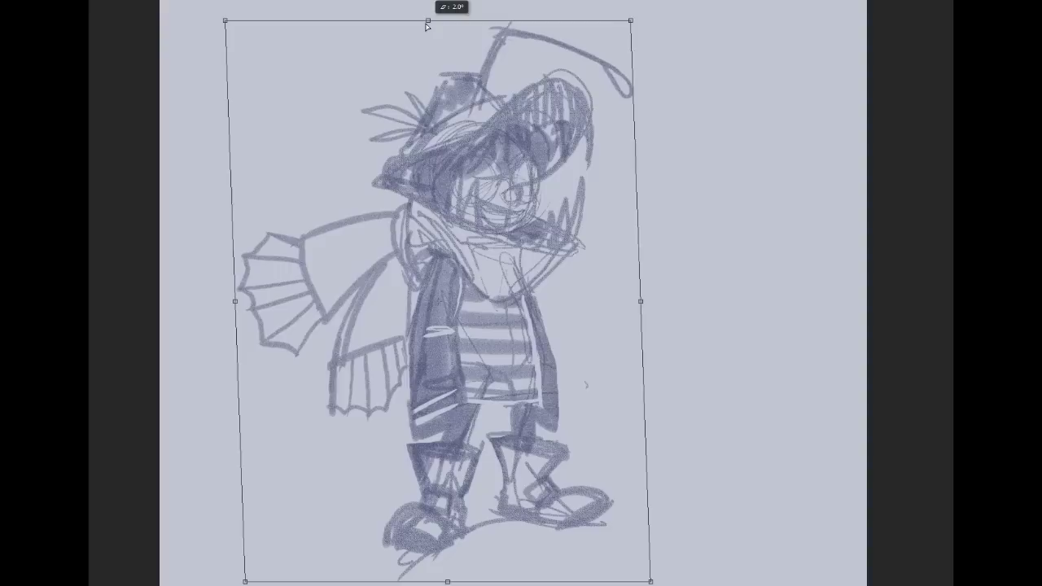
left_click_drag(634, 25, 633, 21)
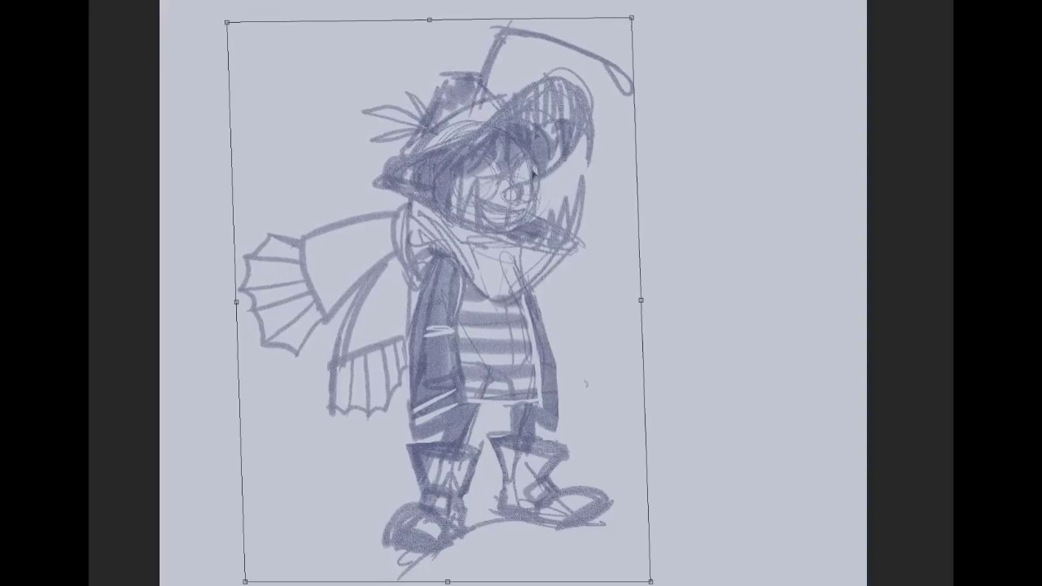
key("Return")
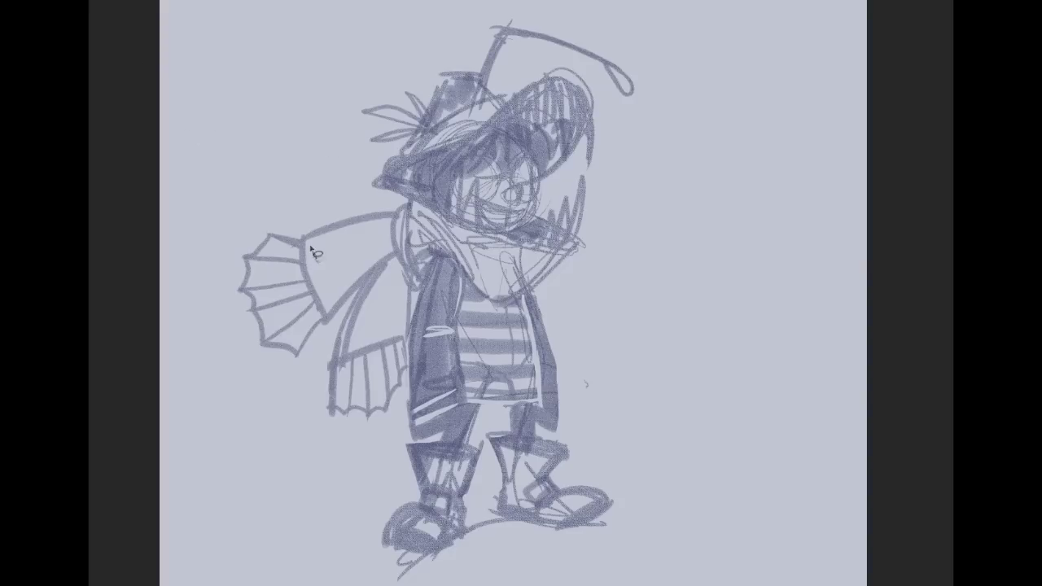
Select the fringe of the upper scarf tail, stretch it slightly with a free transform, and deselect it
mouse_move(279, 390)
left_mouse_down()
mouse_move(298, 179)
mouse_move(301, 236)
left_mouse_up()
key("ctrl+t")
left_click_drag(274, 184, 274, 180)
left_click_drag(274, 390, 281, 396)
key("Return")
key("ctrl+d")
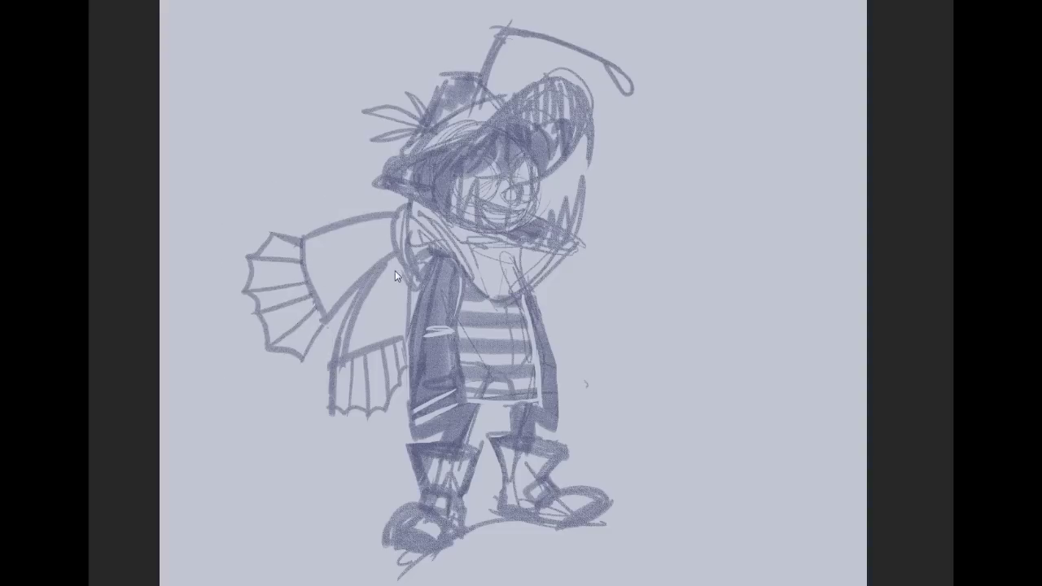
Save the drawing as a Photoshop file named splatoonme in the Art - 2015 folder inside Desktop Stuff
key("ctrl+shift+s")
left_click(805, 262)
key("ctrl+shift+s")
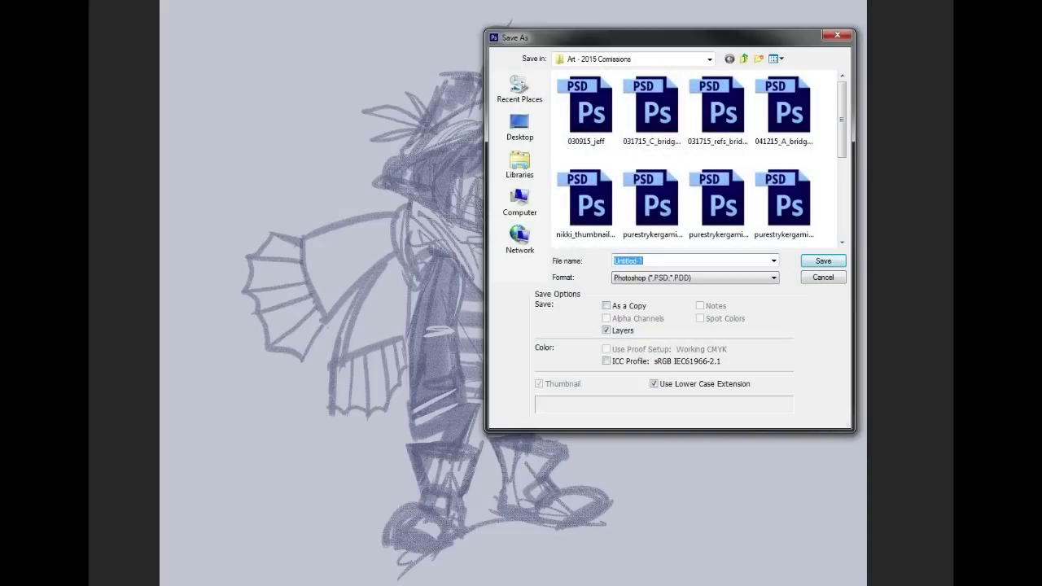
left_click(744, 58)
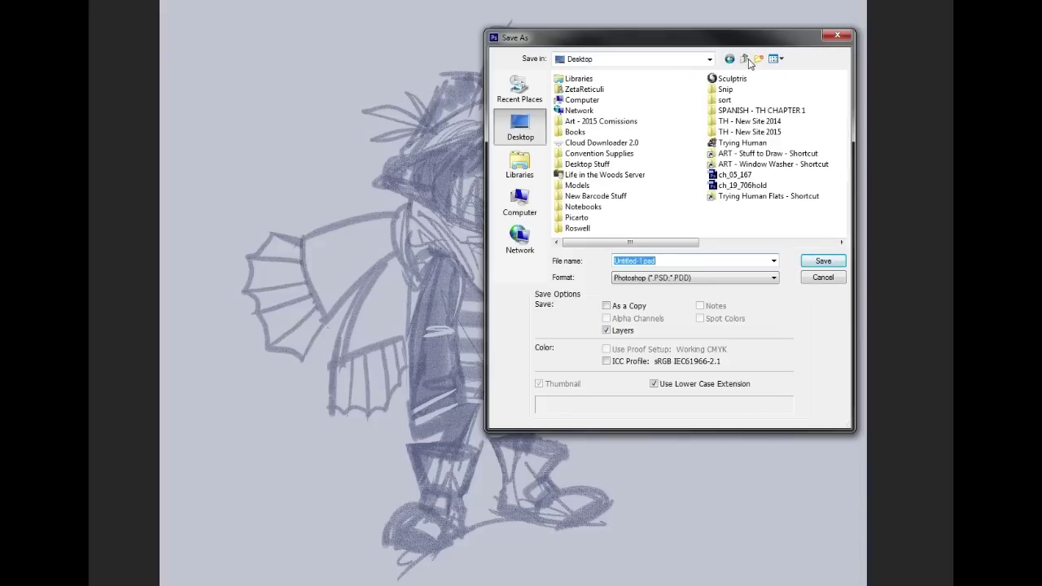
double_click(597, 165)
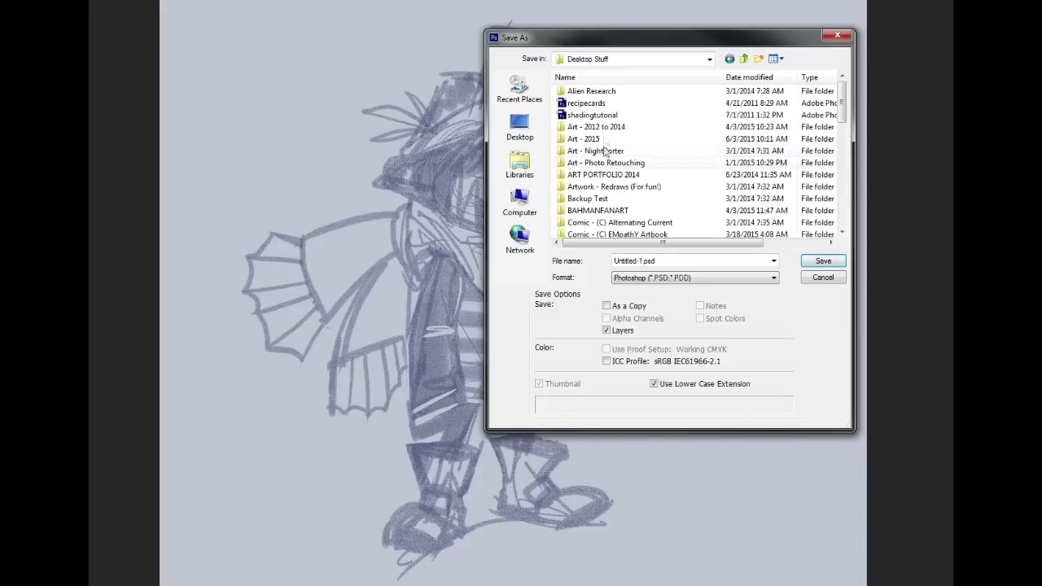
double_click(605, 141)
double_click(653, 262)
type("sp")
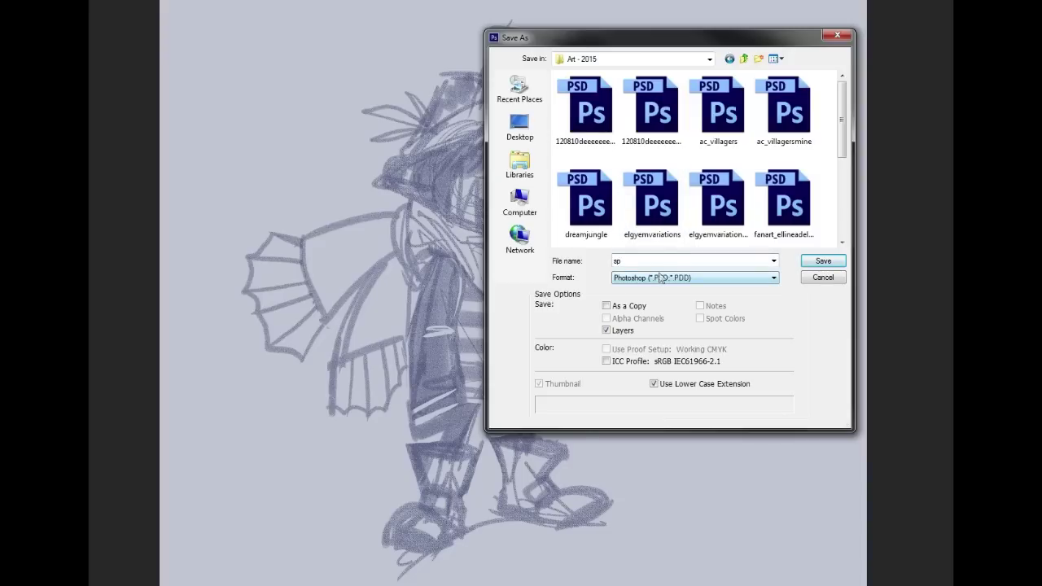
type("latoonme")
key("Return")
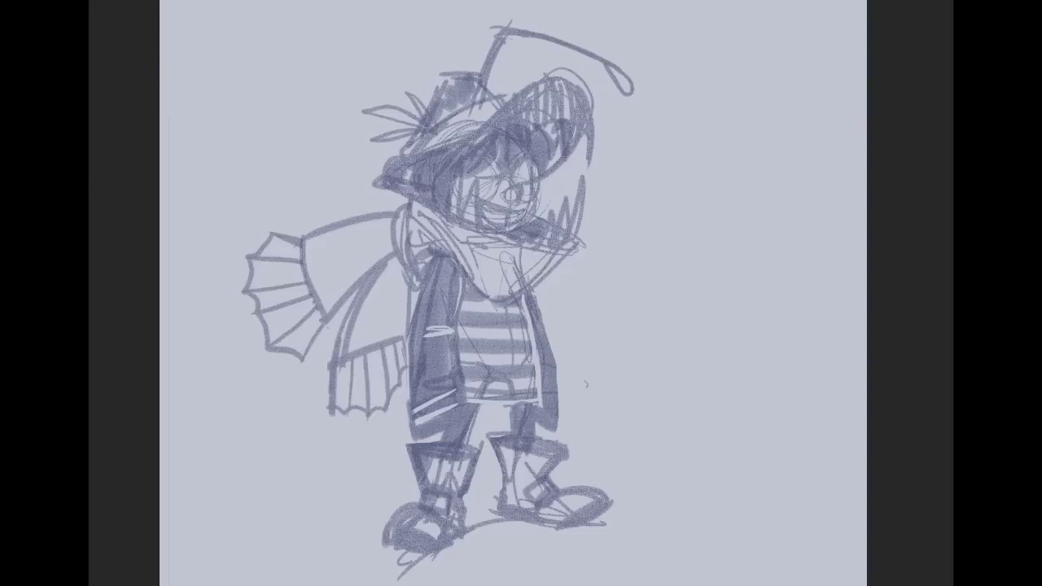
Crop the canvas closer around the character and fade the sketch layer to 30% opacity
left_click_drag(868, 271, 762, 271)
left_click_drag(265, 270, 285, 271)
left_click_drag(741, 270, 769, 271)
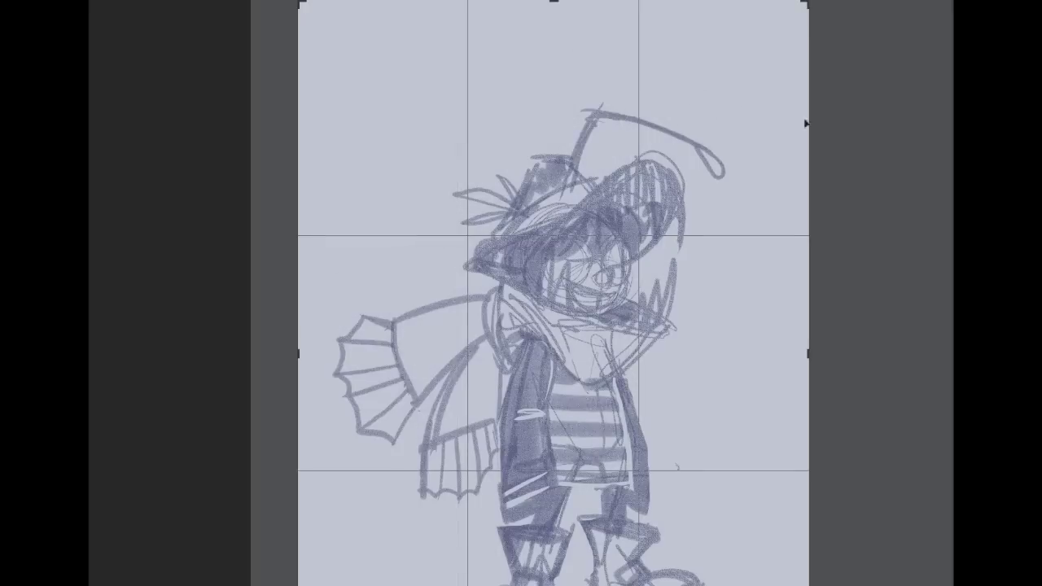
left_click_drag(560, 7, 573, 31)
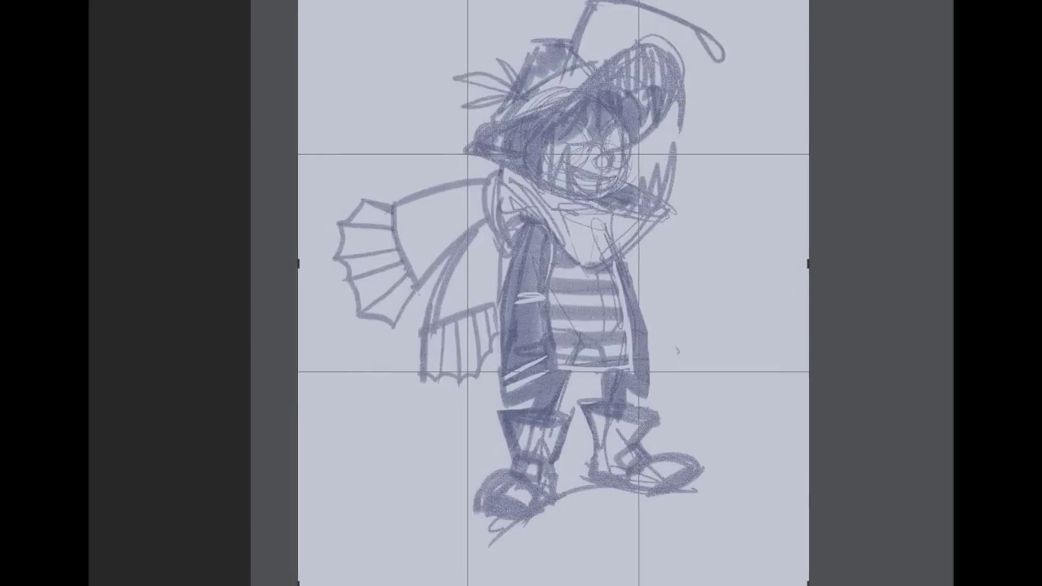
left_click_drag(558, 585, 565, 584)
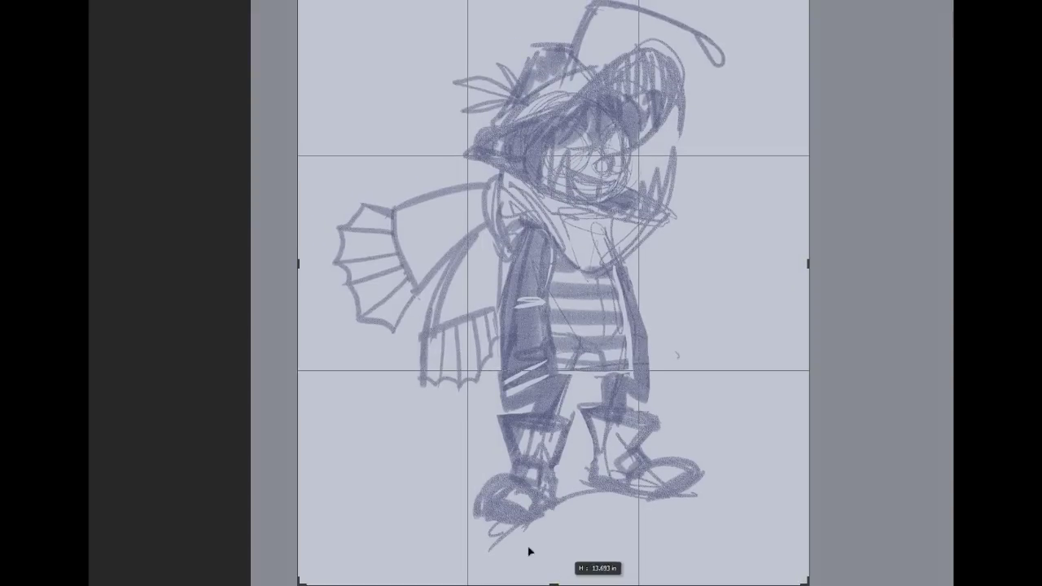
left_click_drag(305, 261, 303, 261)
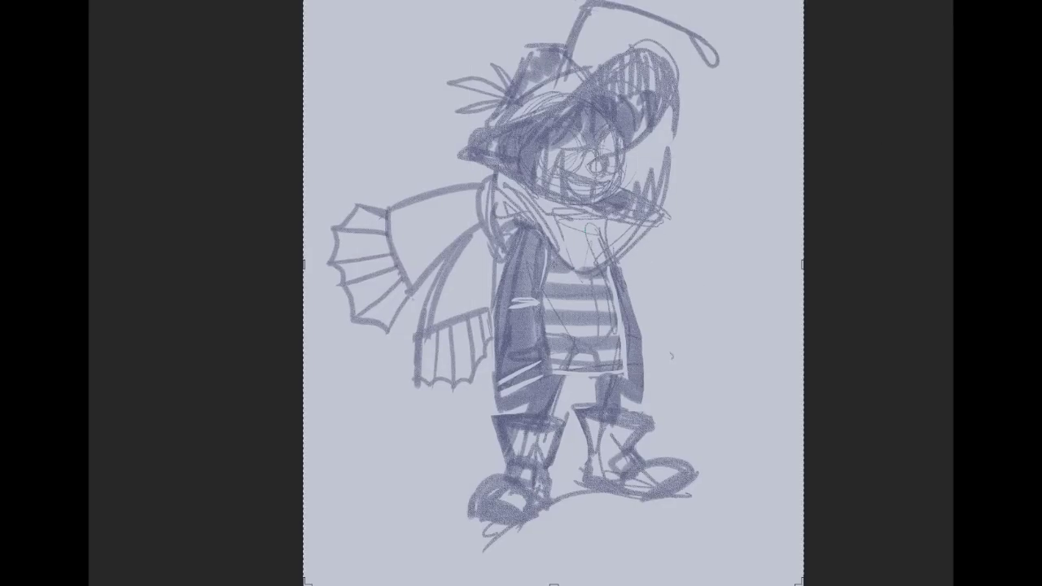
key("3")
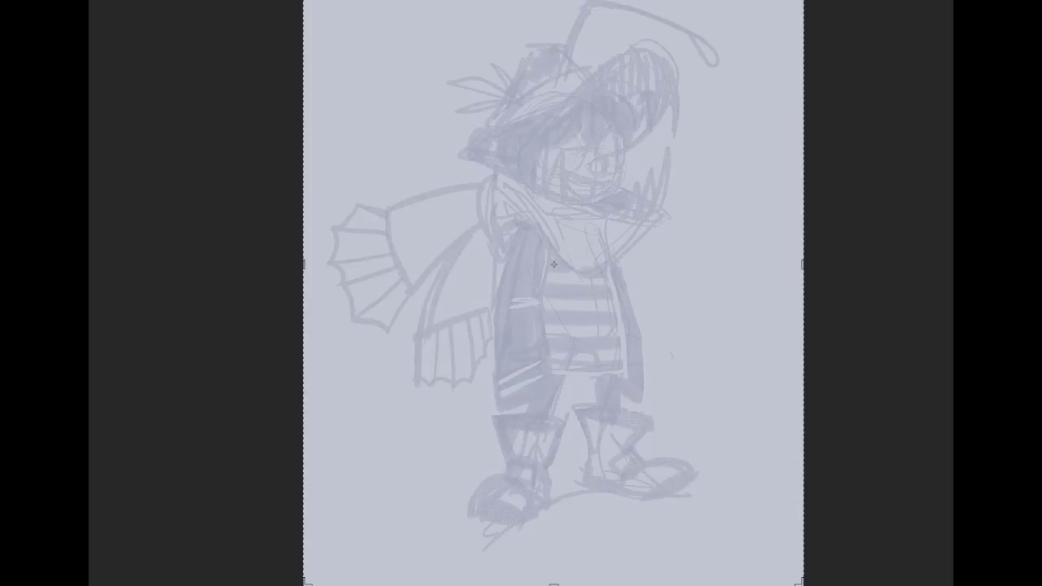
key("Return")
Try two thin tapered brush presets with test strokes over the coat and shirt, undoing each stroke
left_click(118, 0)
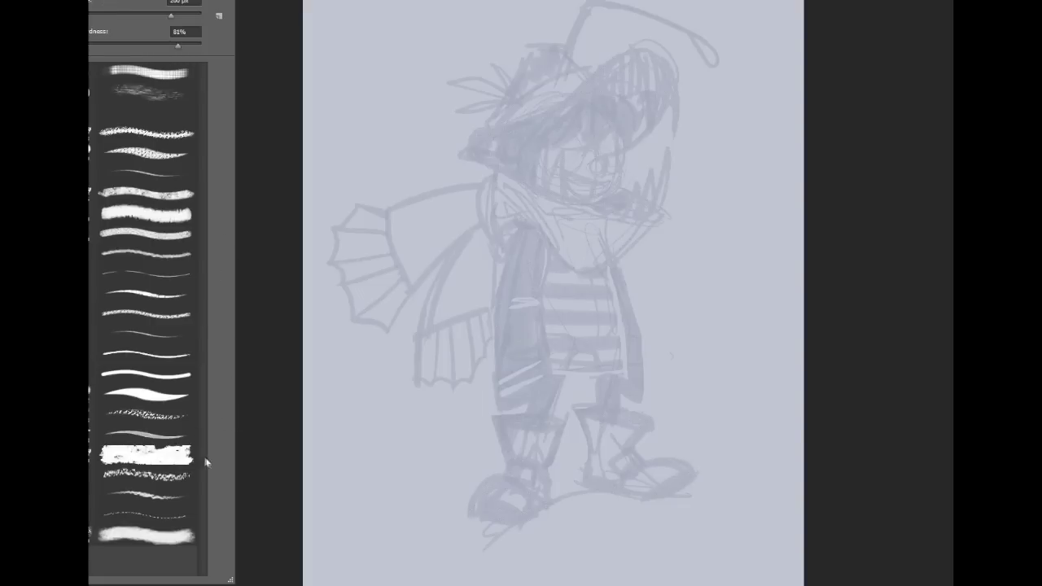
left_click(147, 434)
mouse_move(565, 255)
left_mouse_down()
mouse_move(613, 337)
mouse_move(606, 380)
mouse_move(560, 377)
left_mouse_up()
key("ctrl+z")
right_click(141, 29)
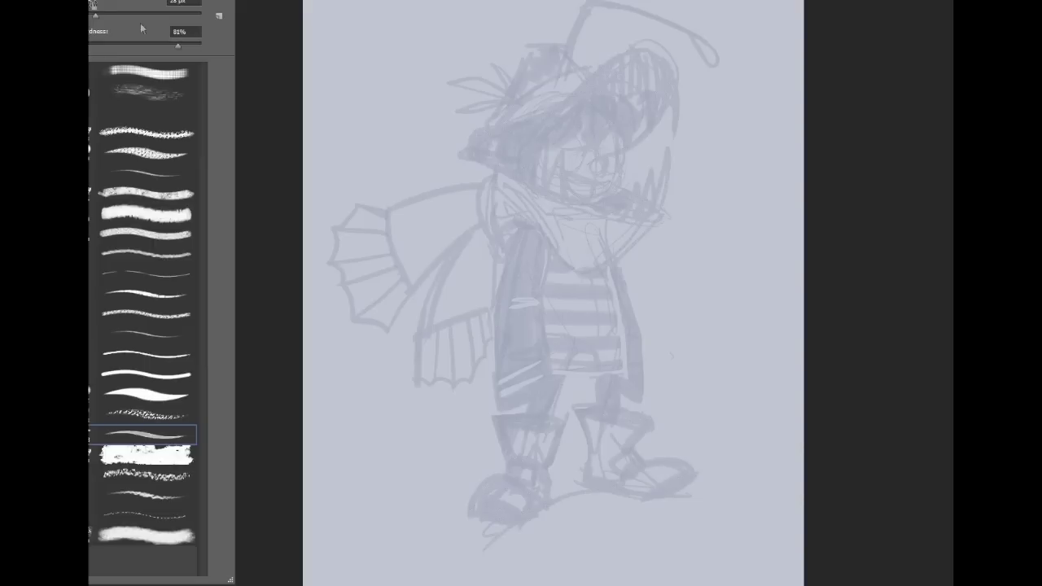
left_click(145, 497)
left_click(526, 314)
left_click_drag(561, 267, 550, 411)
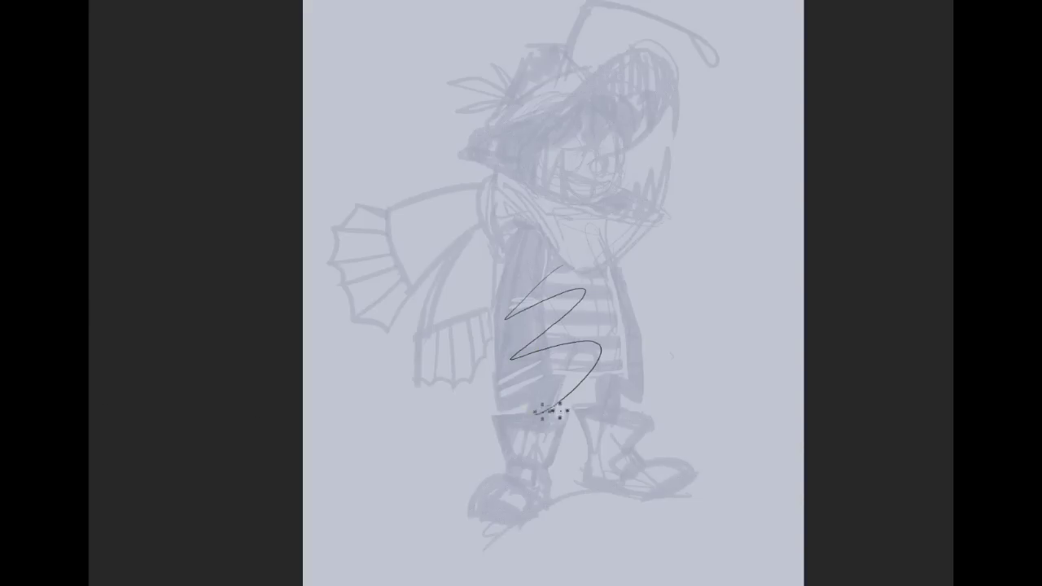
key("ctrl+z")
Choose the thick, rough-textured brush preset, test it with a stroke over the coat, and undo the test
right_click(154, 73)
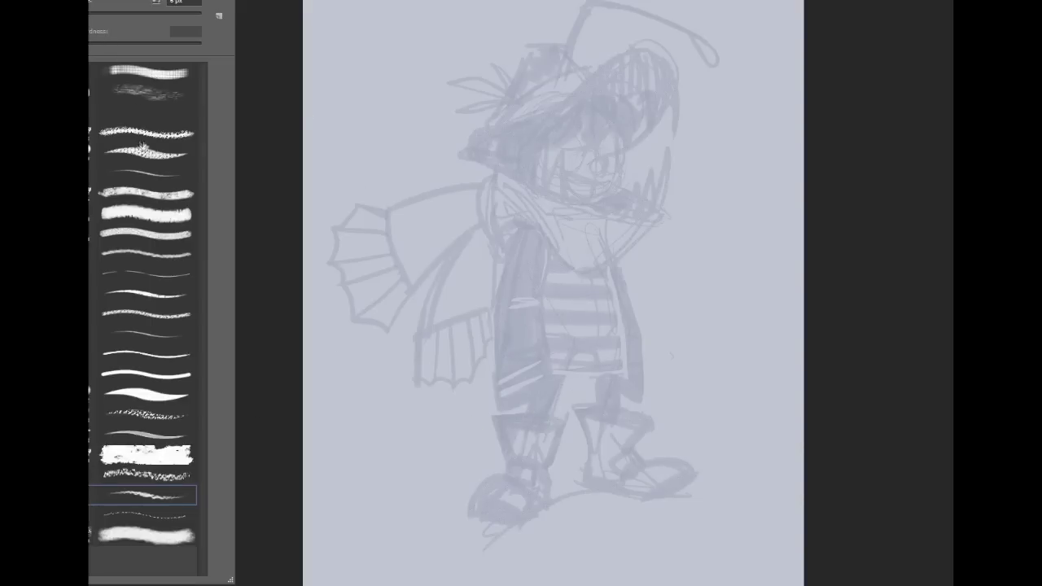
left_click(144, 133)
mouse_move(539, 228)
left_mouse_down()
mouse_move(554, 226)
mouse_move(562, 353)
left_mouse_up()
key("ctrl+z")
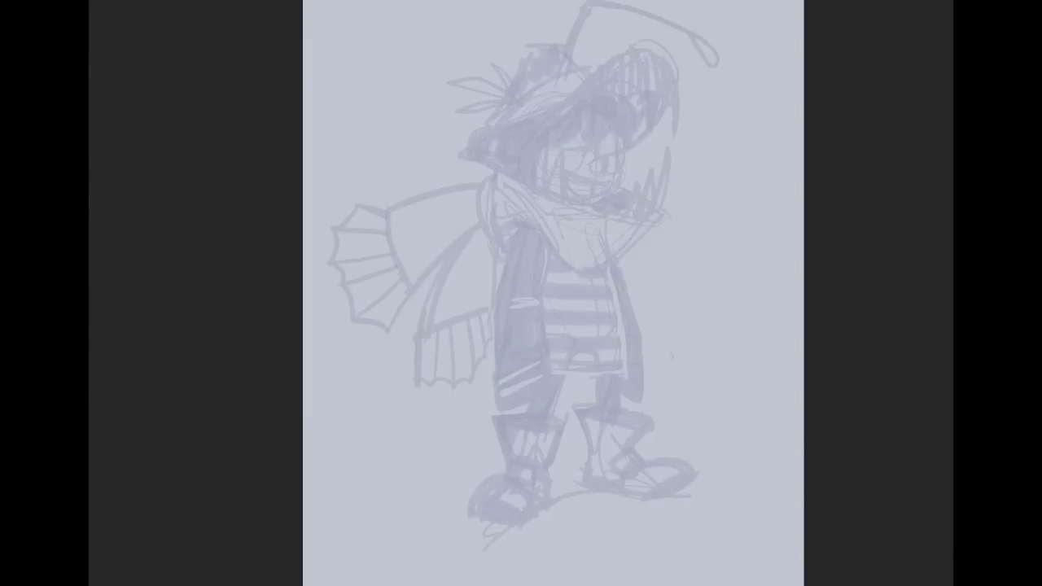
Ink a bold black curve around the narrow back end of the hat brim
key("ctrl+plus")
key("ctrl+plus")
key("ctrl+plus")
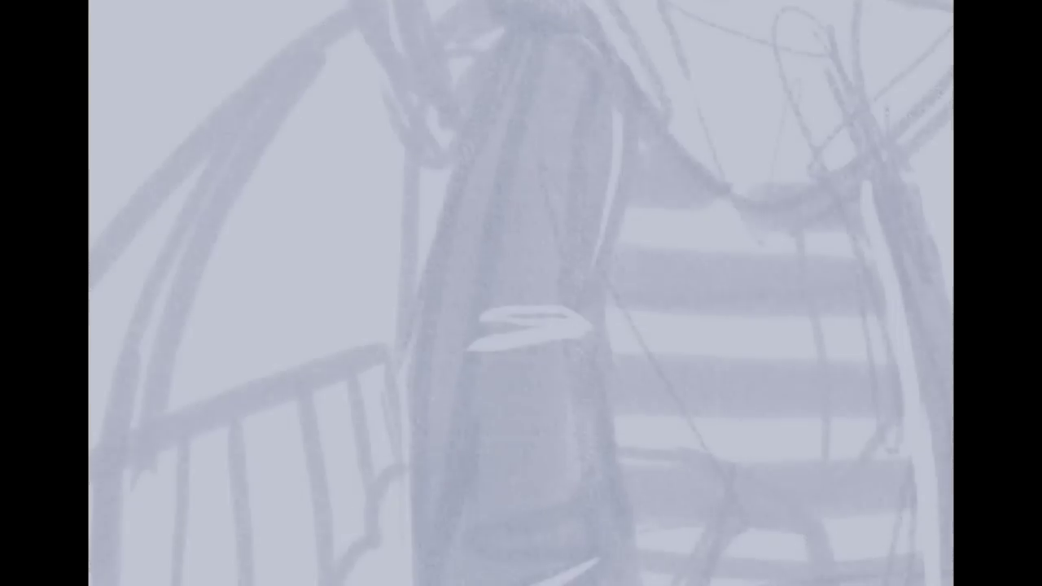
mouse_move(635, 6)
left_mouse_down()
mouse_move(436, 391)
mouse_move(357, 580)
mouse_move(442, 542)
left_mouse_up()
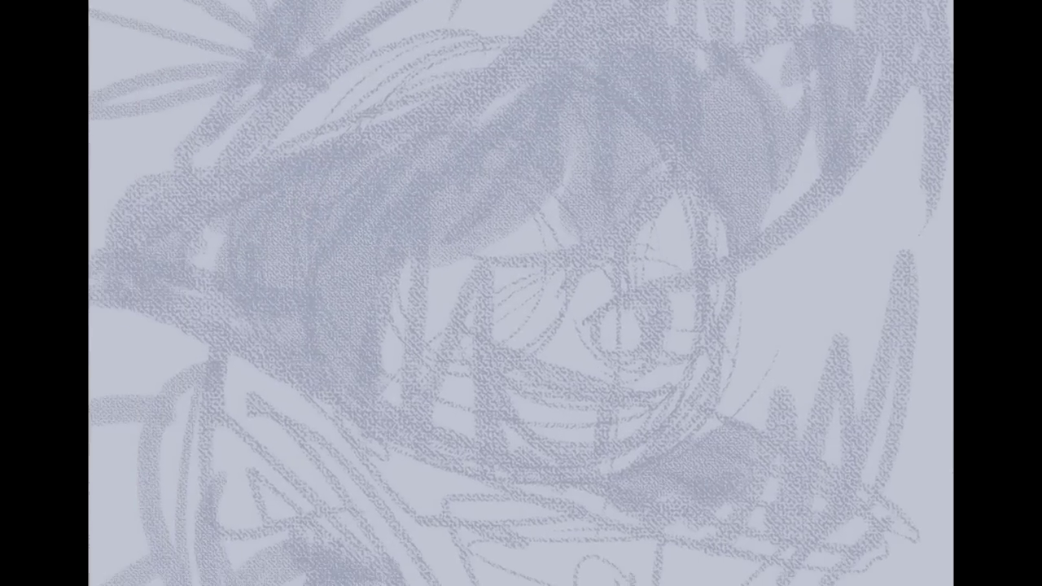
mouse_move(521, 293)
left_mouse_down()
mouse_move(453, 474)
mouse_move(586, 415)
left_mouse_up()
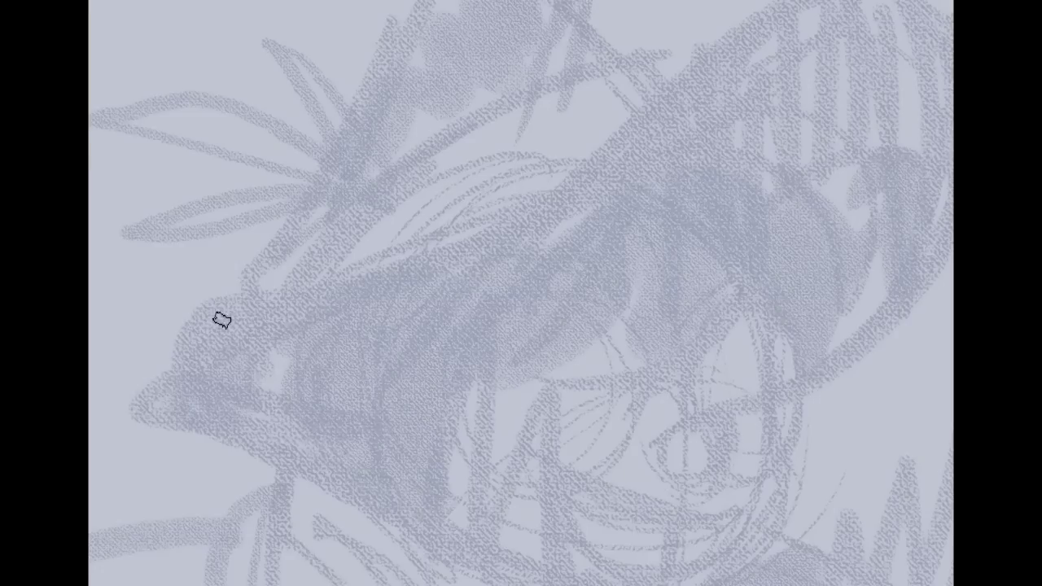
left_click_drag(244, 300, 262, 444)
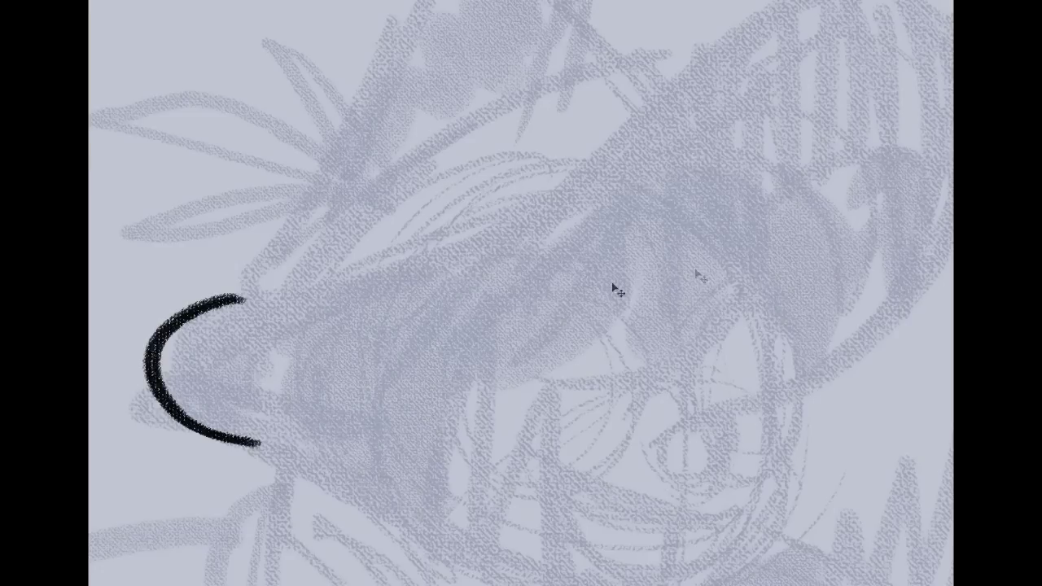
Undo the hat brim stroke and enable pen-pressure size variation for the rough brush with a 51% minimum diameter
key("ctrl+z")
key("F5")
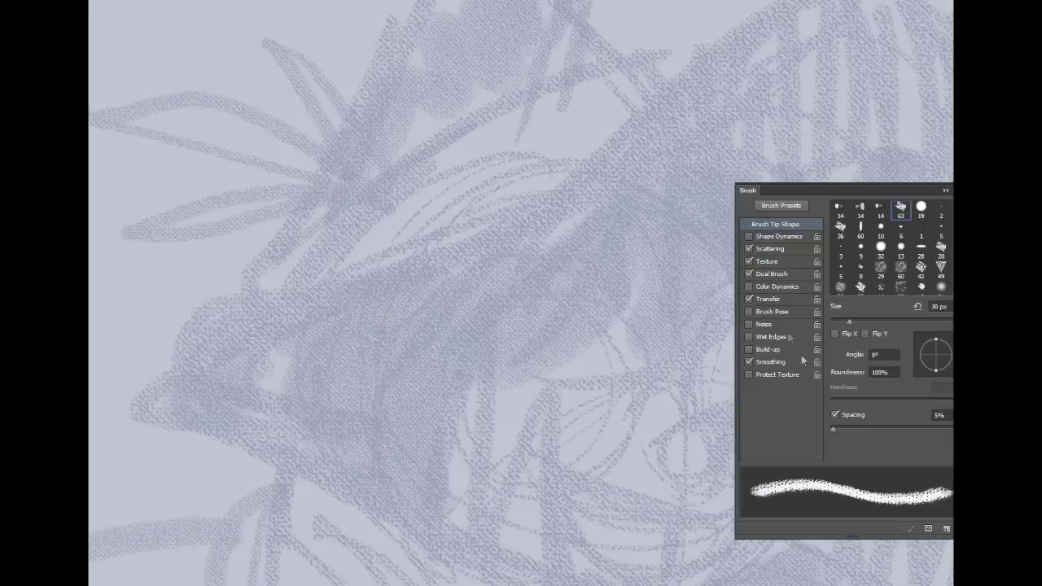
left_click(749, 236)
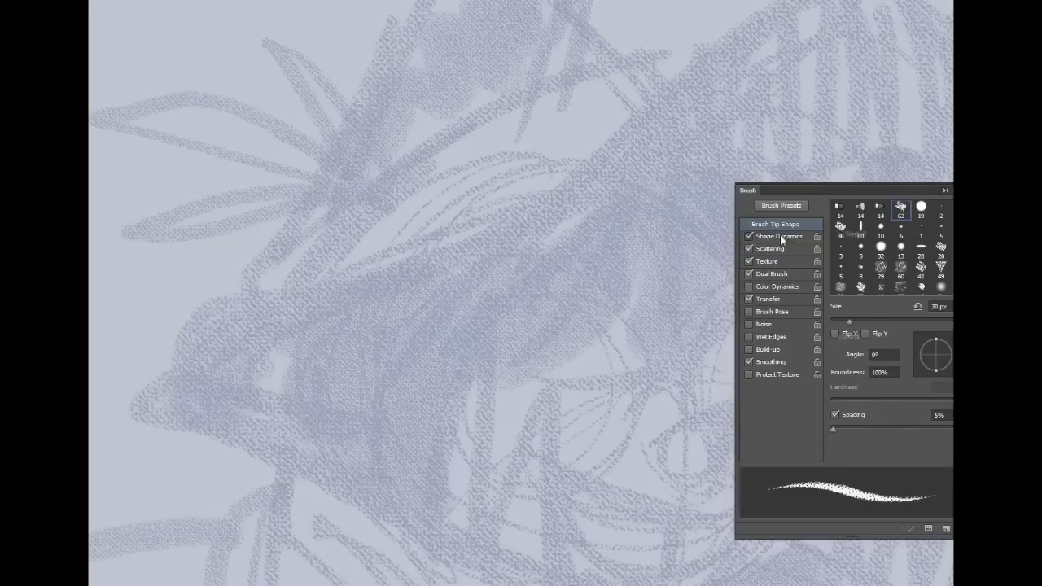
left_click(780, 236)
left_click_drag(843, 263, 901, 271)
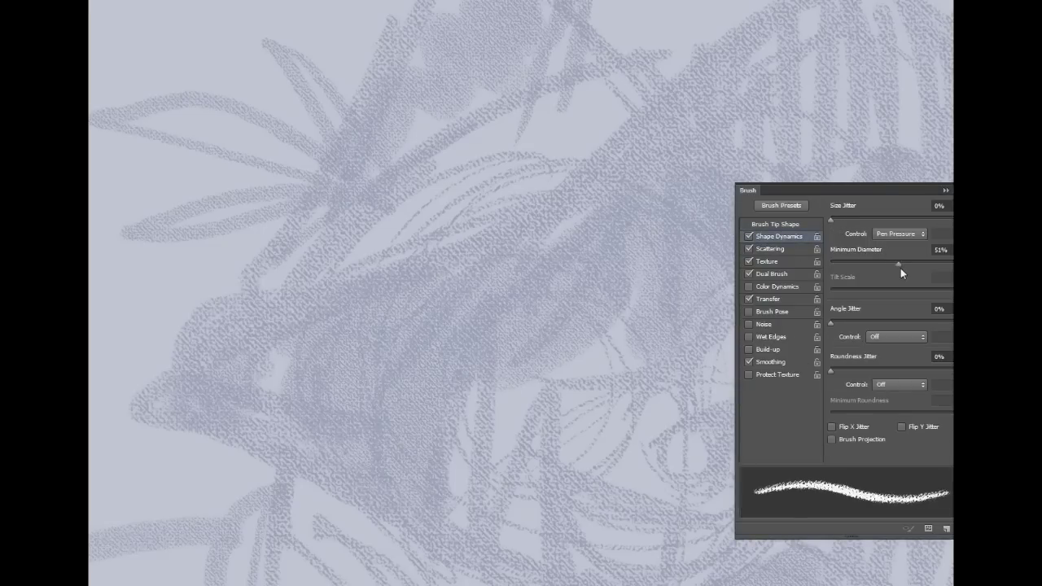
mouse_move(363, 232)
left_mouse_down()
mouse_move(320, 276)
mouse_move(581, 289)
mouse_move(457, 379)
mouse_move(488, 421)
left_mouse_up()
key("ctrl+z")
key("F5")
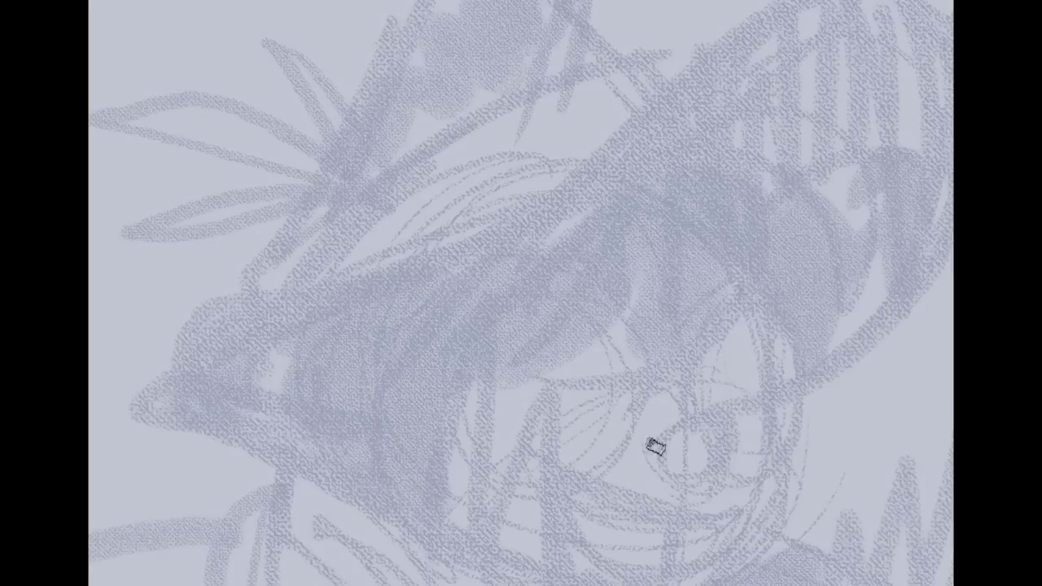
Try inking the collar's back edge and its upper line below the face, undoing each attempt
key("ctrl+minus")
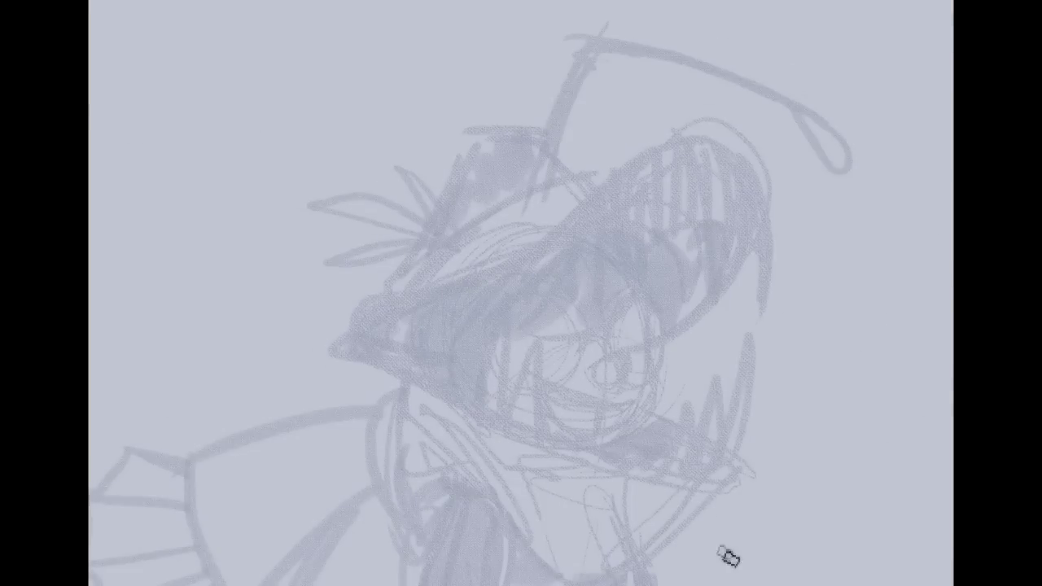
left_click_drag(942, 447, 905, 376)
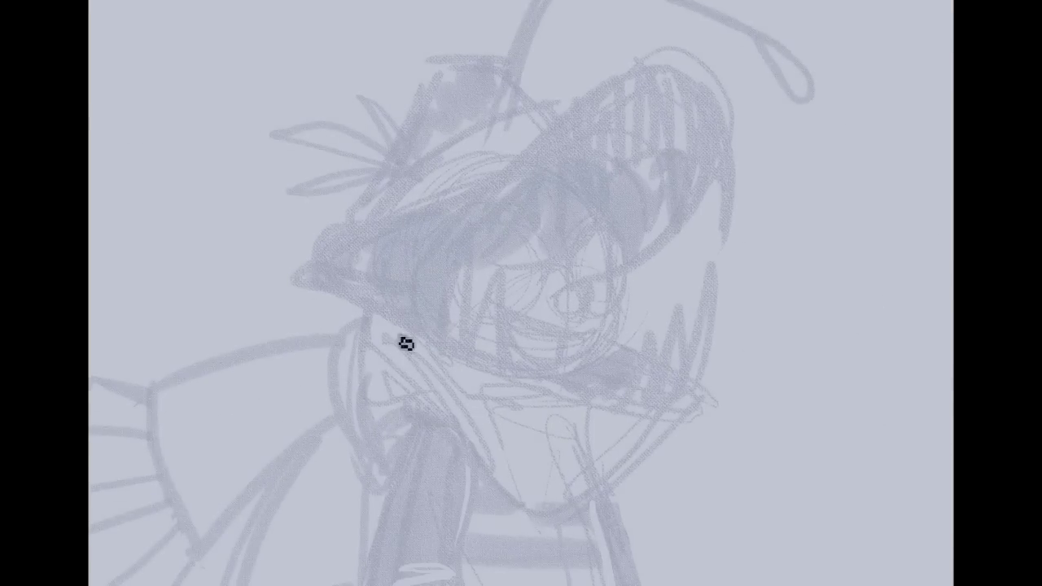
left_click_drag(355, 382, 393, 289)
key("ctrl+z")
left_click_drag(356, 381, 428, 336)
left_click_drag(576, 427, 530, 404)
key("ctrl+z")
mouse_move(363, 395)
left_mouse_down()
mouse_move(375, 305)
mouse_move(499, 373)
left_mouse_up()
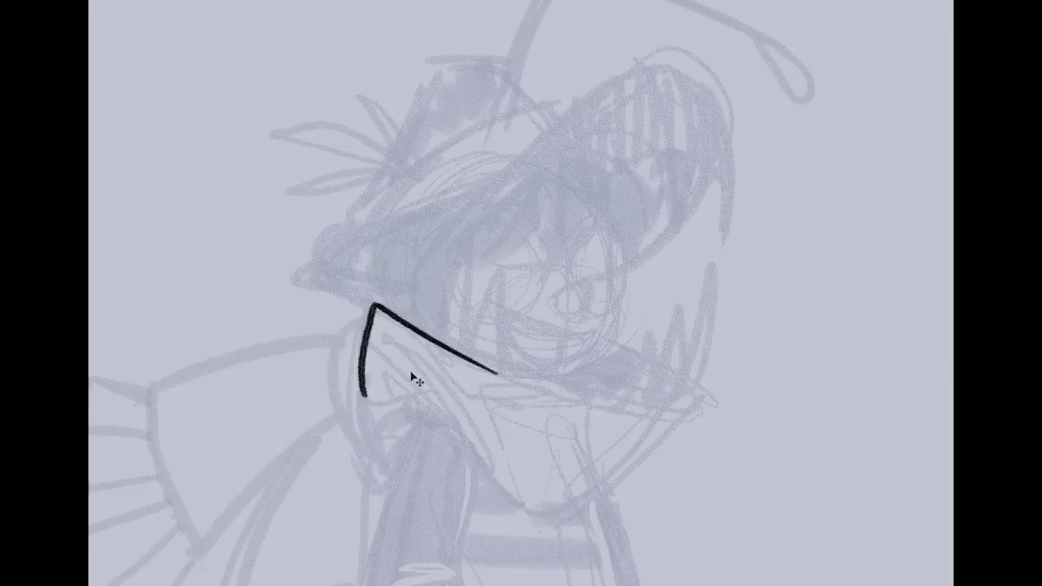
key("ctrl+z")
mouse_move(361, 398)
left_mouse_down()
mouse_move(411, 350)
mouse_move(527, 413)
mouse_move(587, 476)
left_mouse_up()
key("ctrl+z")
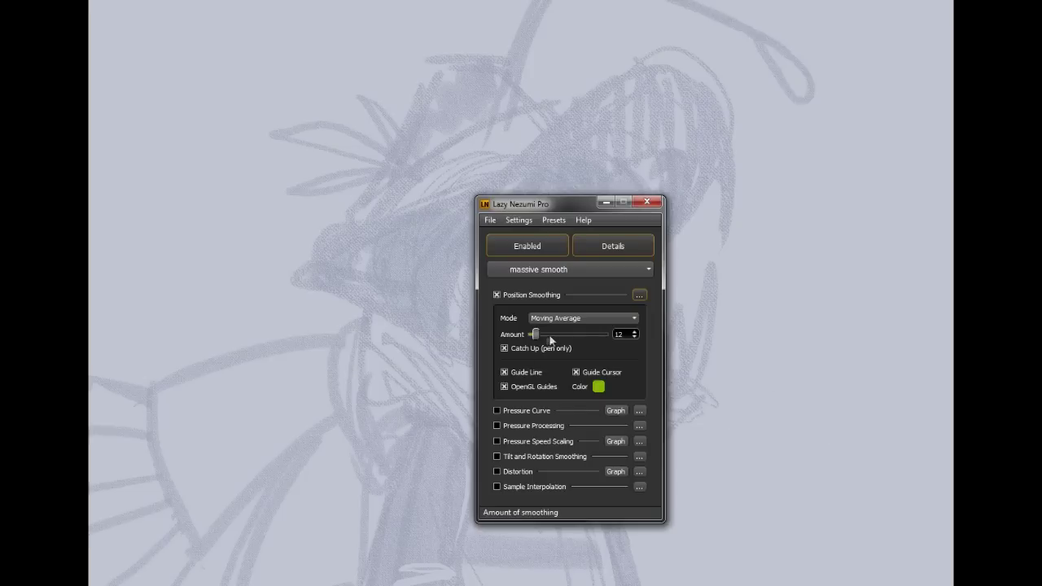
Switch to Lazy Nezumi Pro and raise the position smoothing amount to 22
left_click(552, 337)
left_click(521, 521)
left_click(647, 202)
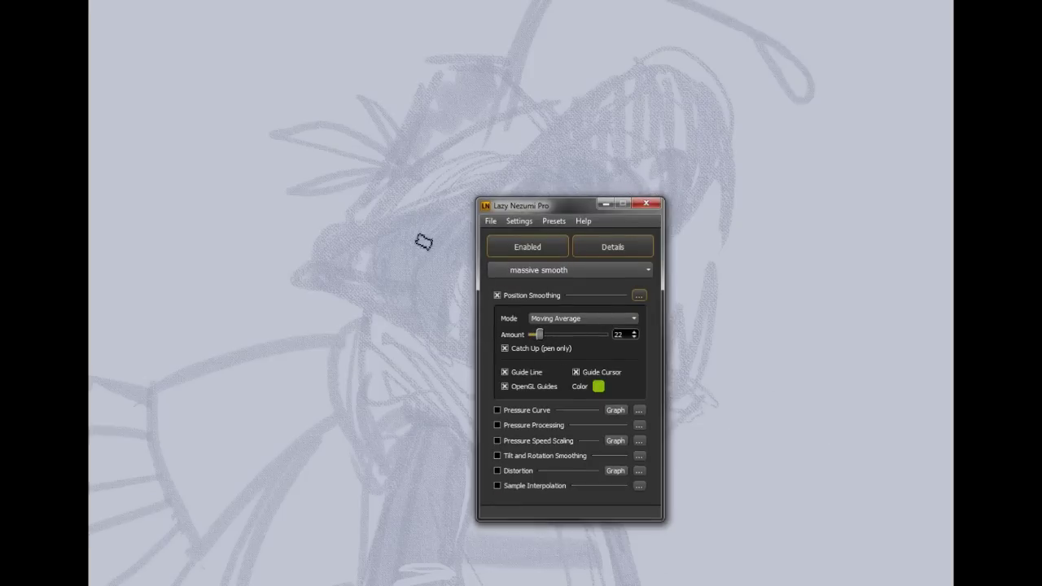
Ink the collar's short back edge and the line curving over the shoulder down to the chest, undoing the stray strokes
left_click_drag(362, 306, 379, 400)
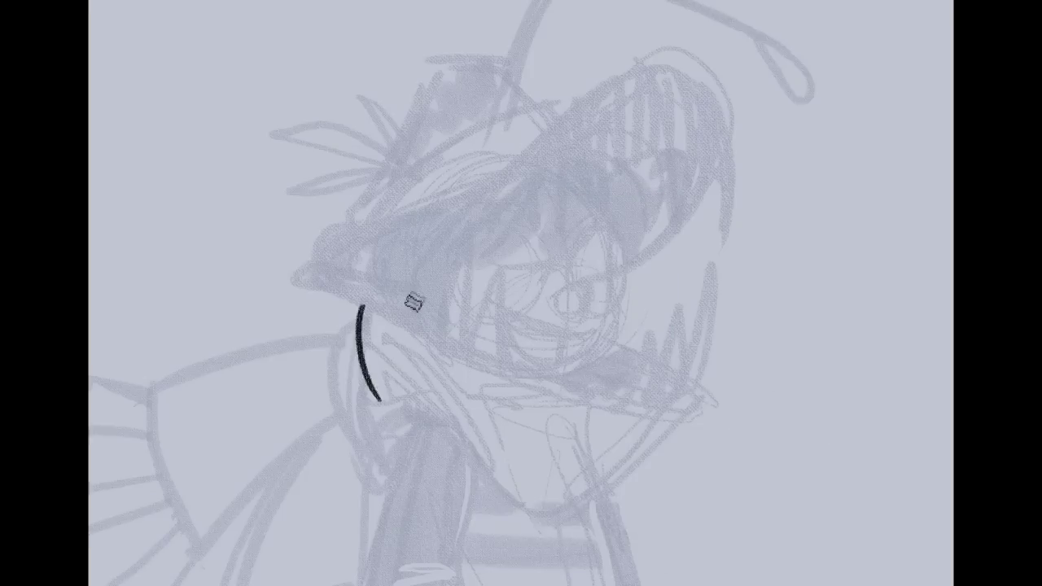
mouse_move(367, 319)
left_mouse_down()
mouse_move(383, 383)
mouse_move(537, 391)
left_mouse_up()
key("ctrl+z")
mouse_move(388, 318)
left_mouse_down()
mouse_move(609, 418)
mouse_move(682, 418)
left_mouse_up()
key("ctrl+z")
left_click_drag(383, 425, 539, 531)
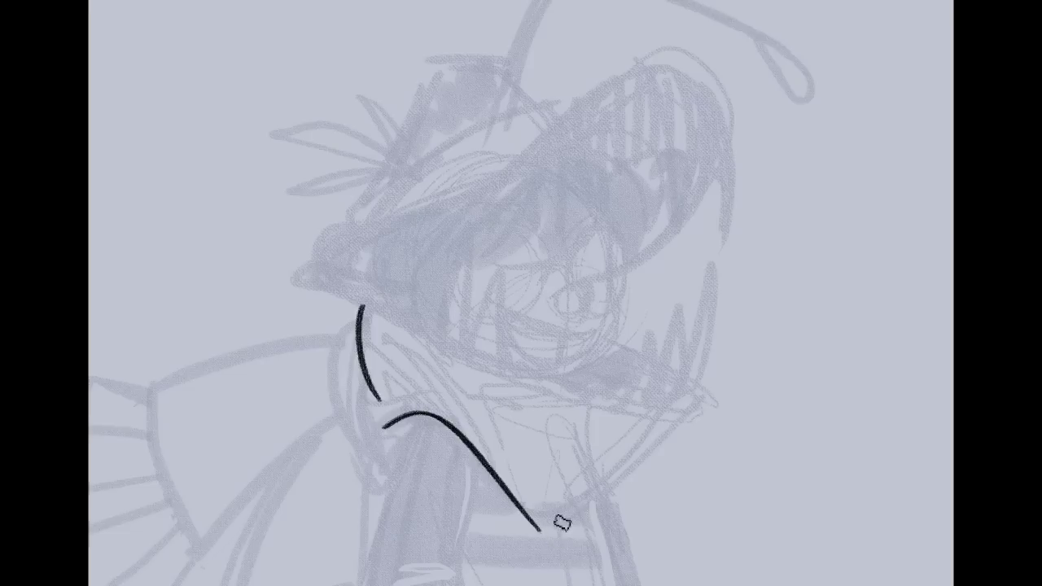
Ink the collar's front edge from its pointed tip down toward the chest, undoing and redrawing the strokes that miss
scroll(521, 293, "down", 2)
mouse_move(698, 324)
left_mouse_down()
mouse_move(682, 358)
mouse_move(541, 460)
left_mouse_up()
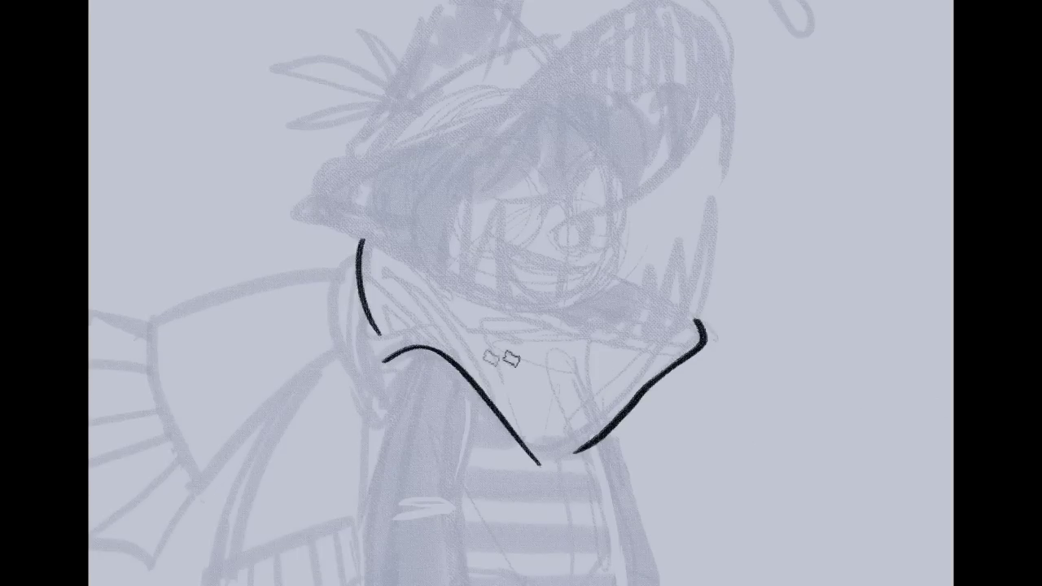
key("ctrl+z")
left_click_drag(705, 326, 612, 406)
key("ctrl+z")
mouse_move(705, 326)
left_mouse_down()
mouse_move(562, 456)
mouse_move(533, 464)
mouse_move(626, 405)
left_mouse_up()
key("ctrl+z")
key("ctrl+z")
Close the collar's rounded lowest point above the striped shirt and ink the curved fold inside it
left_click_drag(533, 461, 631, 400)
key("ctrl+z")
mouse_move(533, 458)
left_mouse_down()
mouse_move(625, 417)
mouse_move(604, 439)
left_mouse_up()
key("ctrl+z")
left_click_drag(640, 396, 604, 444)
mouse_move(632, 401)
left_mouse_down()
mouse_move(510, 370)
mouse_move(555, 419)
mouse_move(635, 399)
left_mouse_up()
key("ctrl+z")
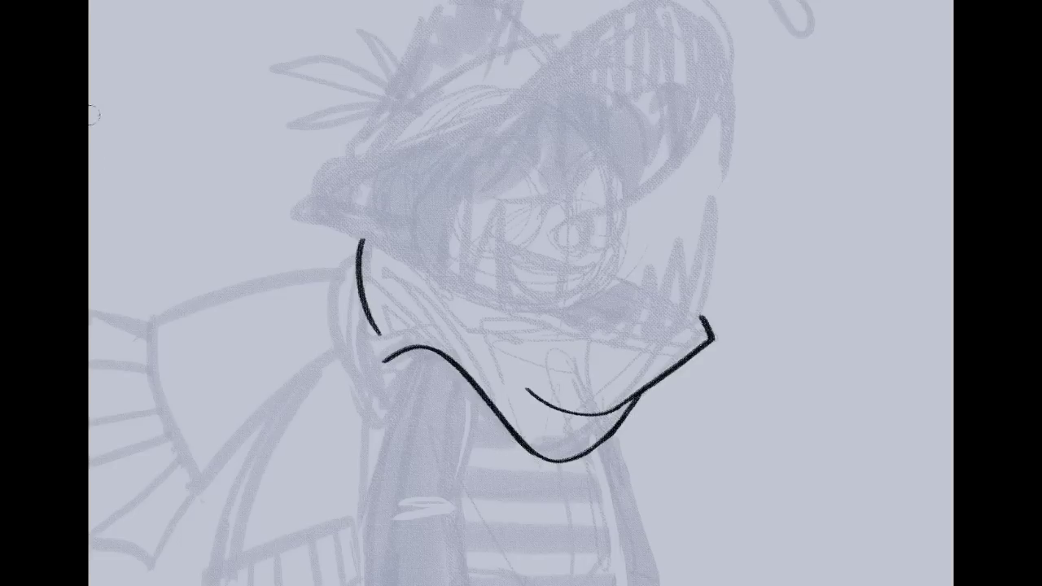
Try a smoother brush preset with test squiggles on the empty area beside the collar, undoing each one
left_click(91, 2)
left_click(167, 294)
mouse_move(752, 253)
left_mouse_down()
mouse_move(765, 305)
mouse_move(758, 351)
left_mouse_up()
key("ctrl+z")
mouse_move(715, 411)
left_mouse_down()
mouse_move(790, 452)
mouse_move(758, 465)
left_mouse_up()
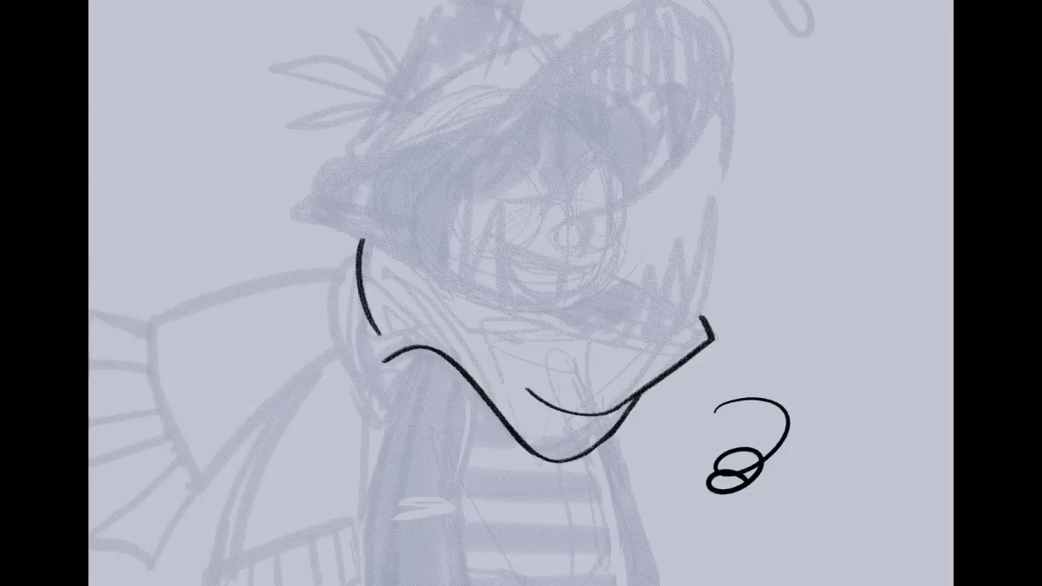
key("ctrl+z")
Load the ThundercakesMod brush set from the Photoshop Stuff folder
right_click(160, 27)
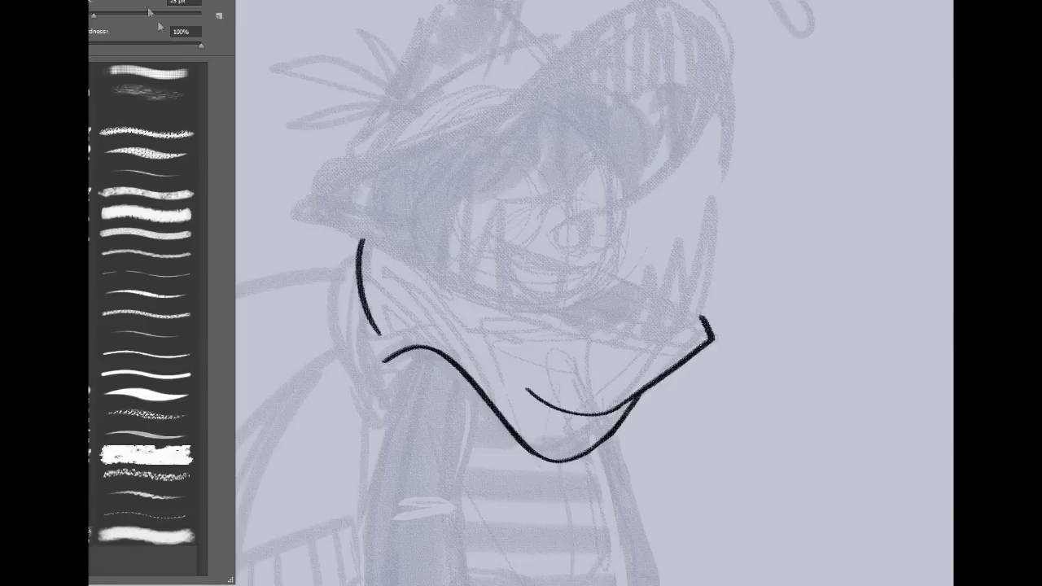
left_click(219, 12)
left_click(290, 189)
mouse_move(684, 197)
left_mouse_down()
mouse_move(837, 261)
mouse_move(836, 310)
left_mouse_up()
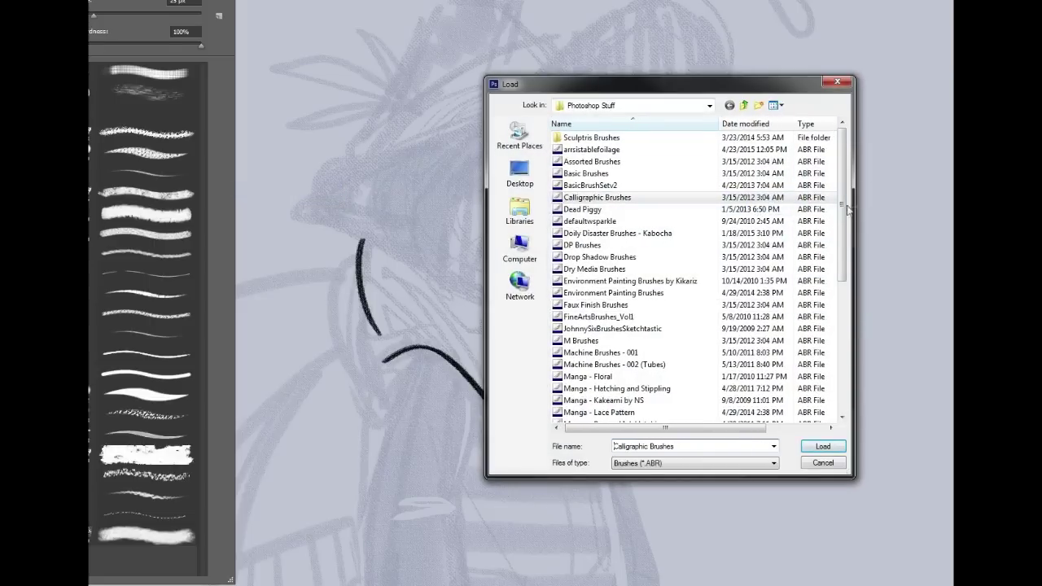
scroll(829, 384, "down", 7)
left_click(794, 389)
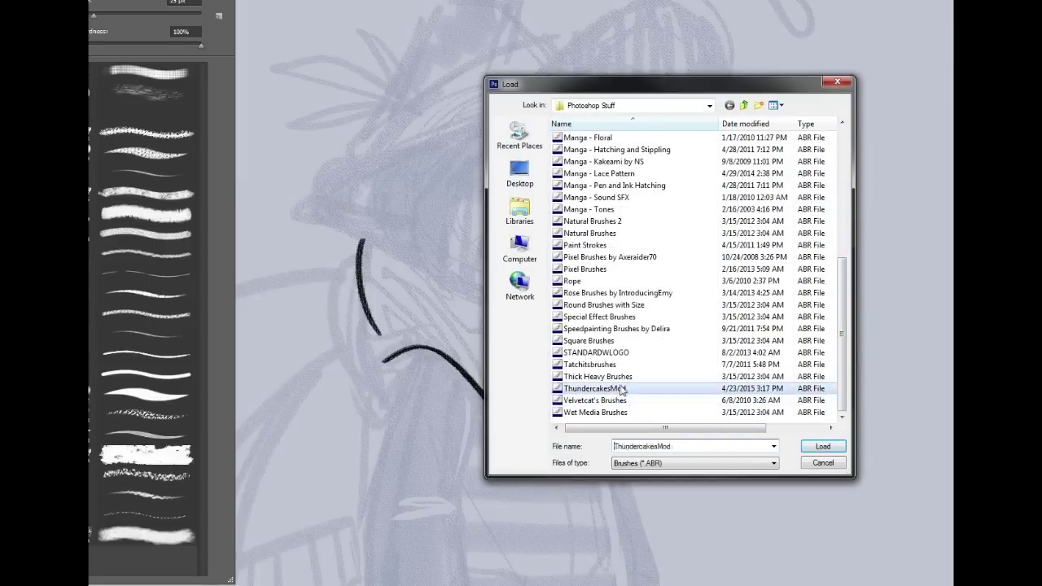
left_click(820, 447)
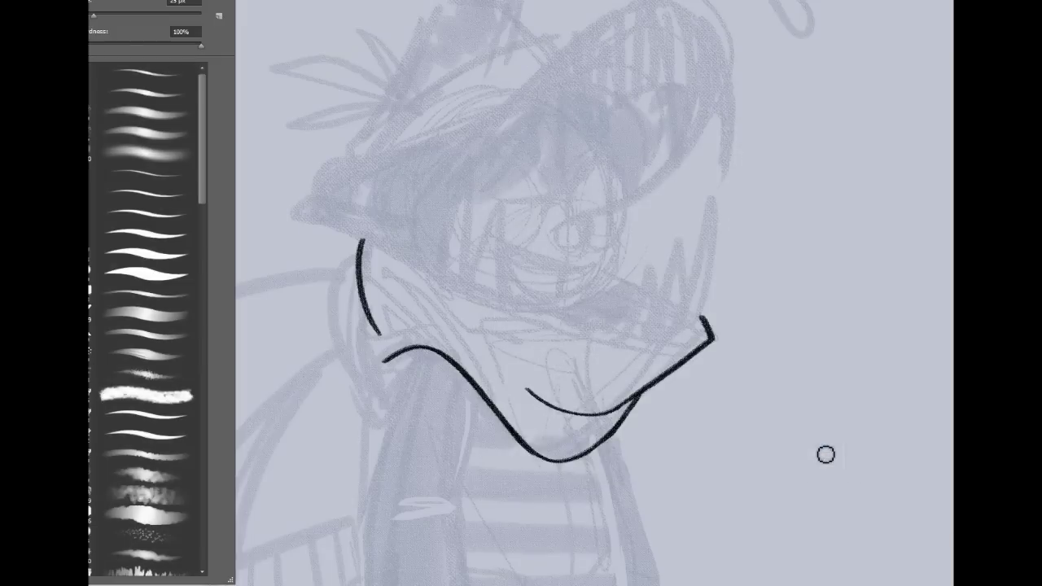
Try a speckled-tip brush from the loaded set with test strokes over and beside the collar, undoing each stroke
mouse_move(208, 150)
left_mouse_down()
mouse_move(213, 330)
mouse_move(246, 401)
mouse_move(252, 526)
left_mouse_up()
left_click(160, 266)
left_click(150, 350)
mouse_move(488, 350)
left_mouse_down()
mouse_move(512, 318)
mouse_move(545, 304)
left_mouse_up()
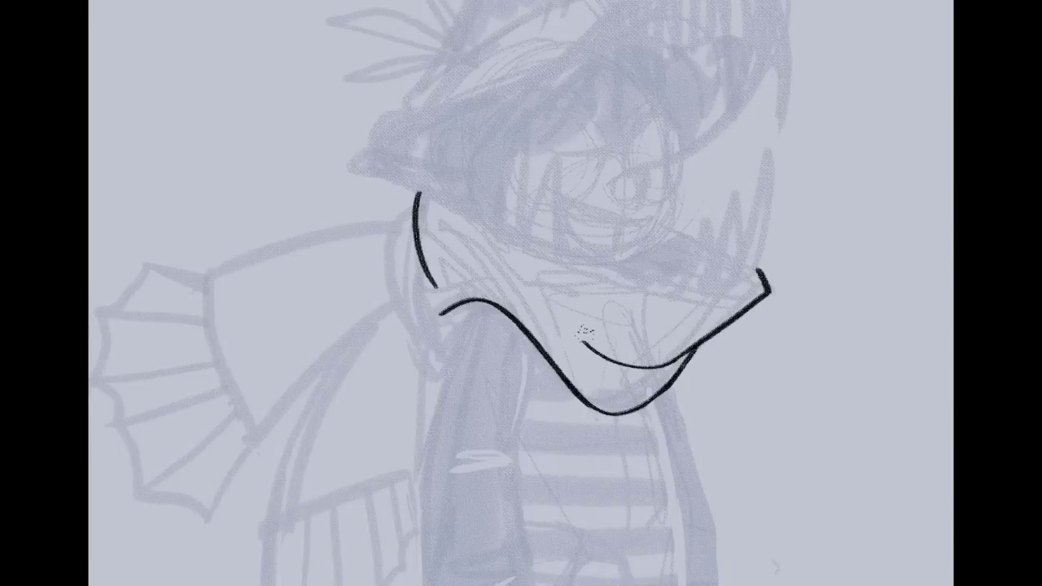
left_click_drag(534, 298, 595, 359)
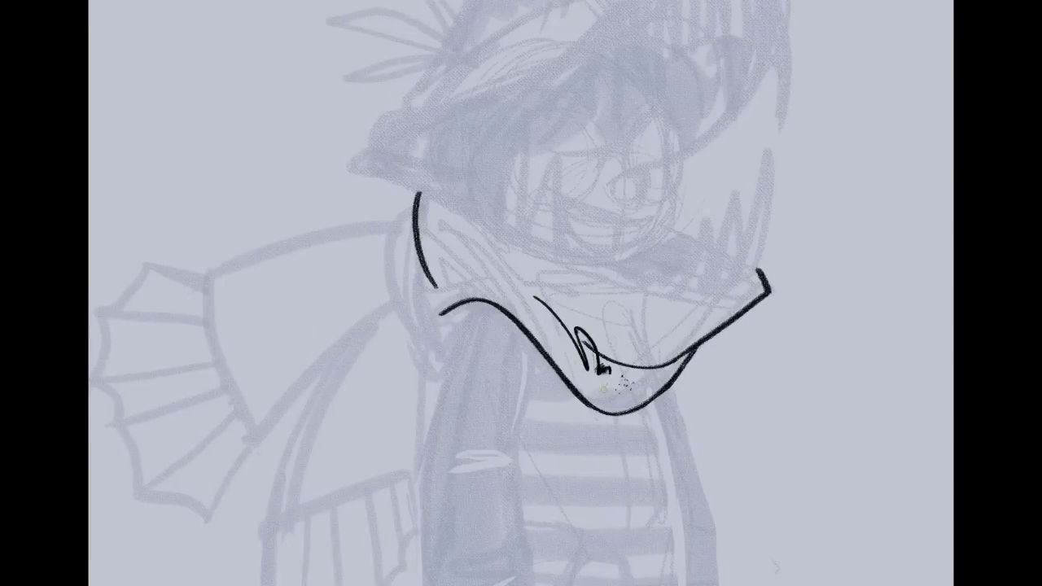
key("ctrl+z")
mouse_move(815, 198)
left_mouse_down()
mouse_move(868, 326)
mouse_move(790, 426)
left_mouse_up()
key("ctrl+z")
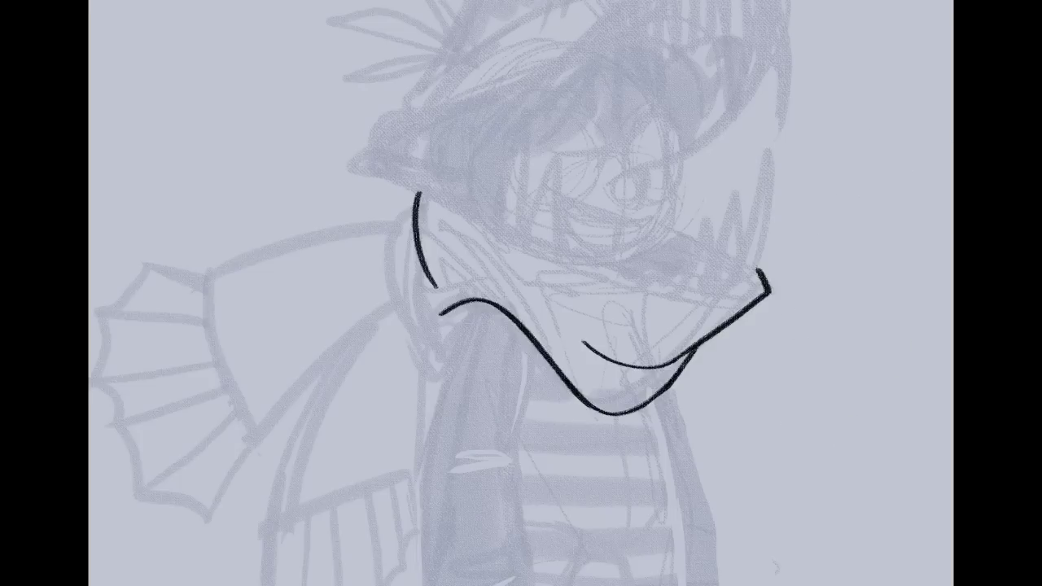
mouse_move(428, 192)
left_mouse_down()
mouse_move(575, 269)
mouse_move(709, 295)
left_mouse_up()
key("ctrl+z")
Try two further brush presets from the loaded set with strokes across the face and collar, undoing each stroke
mouse_move(145, 39)
left_click(155, 423)
mouse_move(505, 257)
left_mouse_down()
mouse_move(642, 281)
mouse_move(680, 307)
left_mouse_up()
key("ctrl+z")
mouse_move(189, 277)
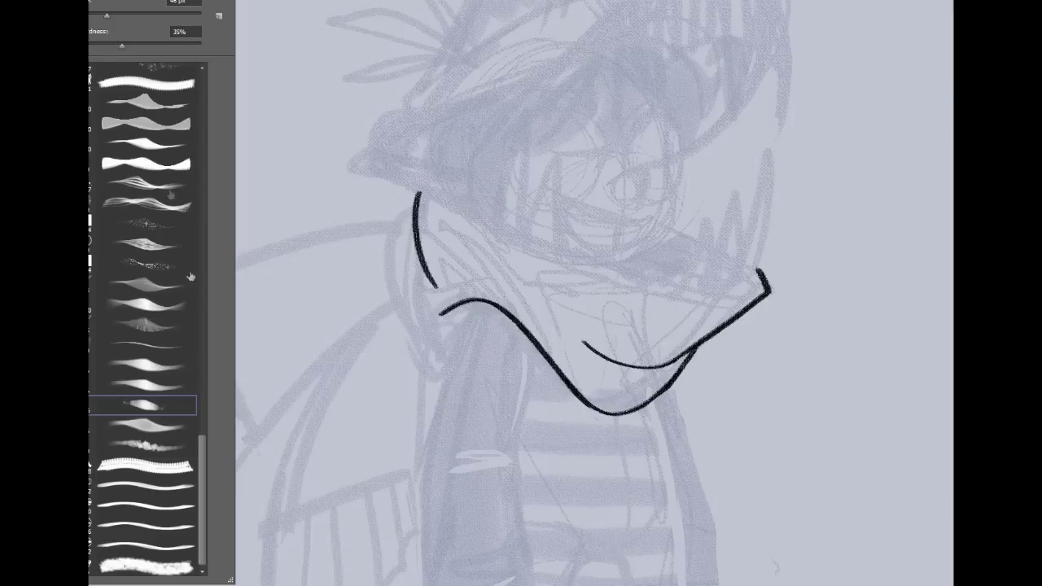
left_click(169, 230)
left_click(178, 204)
mouse_move(200, 458)
left_mouse_down()
mouse_move(207, 355)
mouse_move(235, 256)
mouse_move(198, 188)
left_mouse_up()
left_click(148, 409)
mouse_move(541, 223)
left_mouse_down()
mouse_move(699, 313)
mouse_move(669, 294)
mouse_move(476, 262)
left_mouse_up()
key("ctrl+z")
Try another brush preset with a short stroke on the empty area beside the striped shirt, then undo it
right_click(105, 24)
mouse_move(204, 187)
left_mouse_down()
mouse_move(210, 102)
mouse_move(208, 398)
left_mouse_up()
left_click(147, 213)
left_click(744, 396)
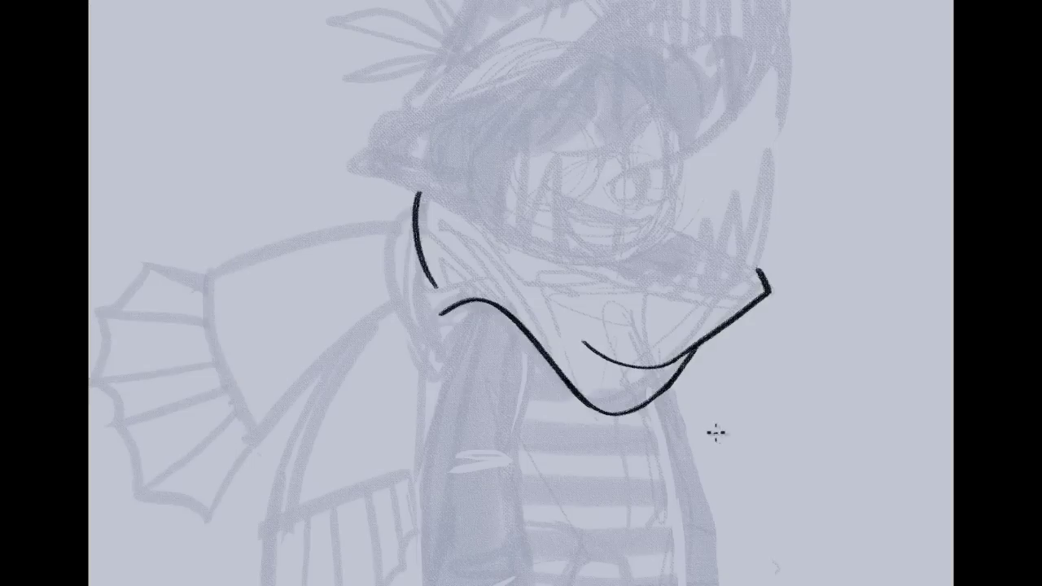
left_click_drag(767, 416, 808, 487)
key("ctrl+z")
Ink a thin pointed tooth outline rising from the collar's upper edge below the grinning mouth
left_click_drag(895, 439, 933, 474)
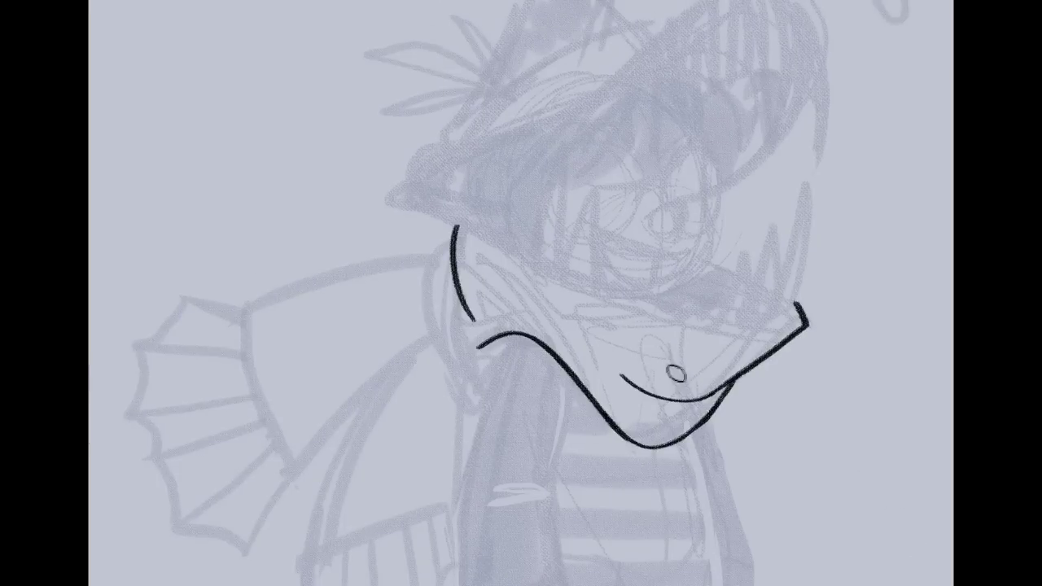
key("ctrl+plus")
key("ctrl+plus")
mouse_move(668, 294)
left_mouse_down()
mouse_move(537, 342)
mouse_move(374, 351)
left_mouse_up()
mouse_move(489, 293)
left_mouse_down()
mouse_move(566, 400)
mouse_move(610, 359)
left_mouse_up()
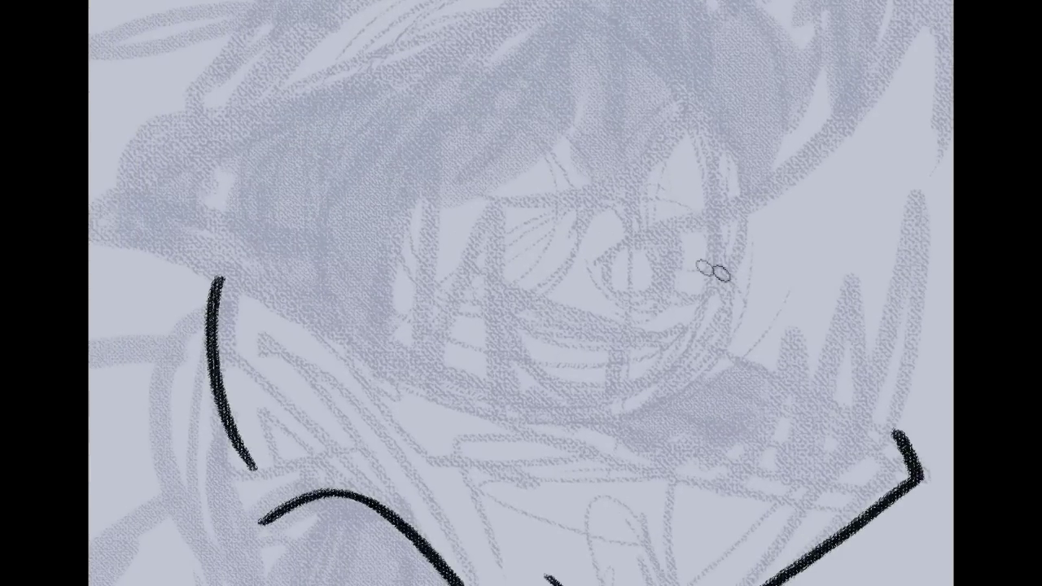
mouse_move(817, 341)
left_mouse_down()
mouse_move(723, 294)
mouse_move(732, 293)
left_mouse_up()
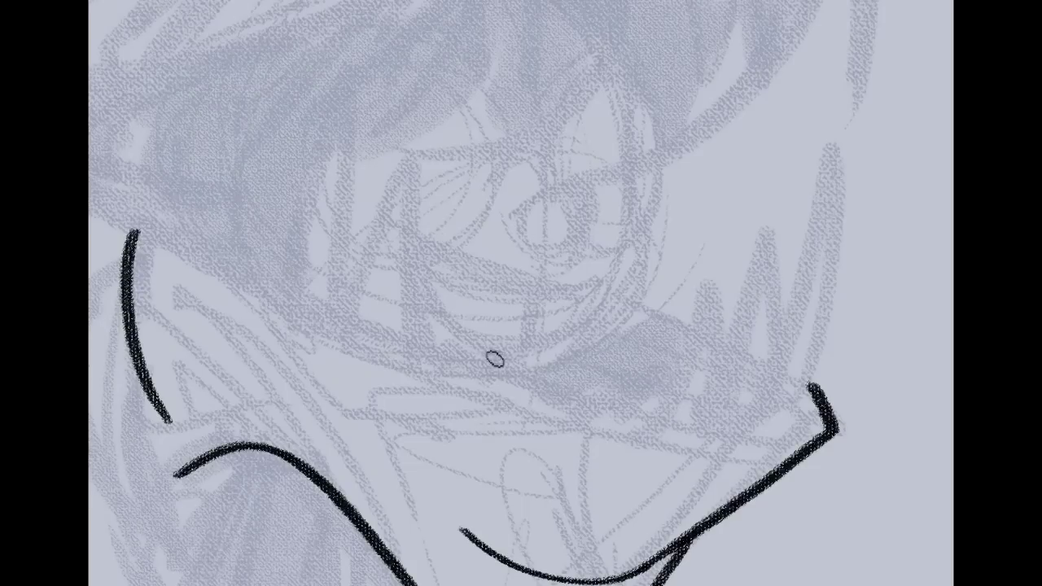
left_click_drag(440, 320, 435, 384)
mouse_move(440, 335)
left_mouse_down()
mouse_move(454, 298)
mouse_move(483, 389)
mouse_move(438, 386)
left_mouse_up()
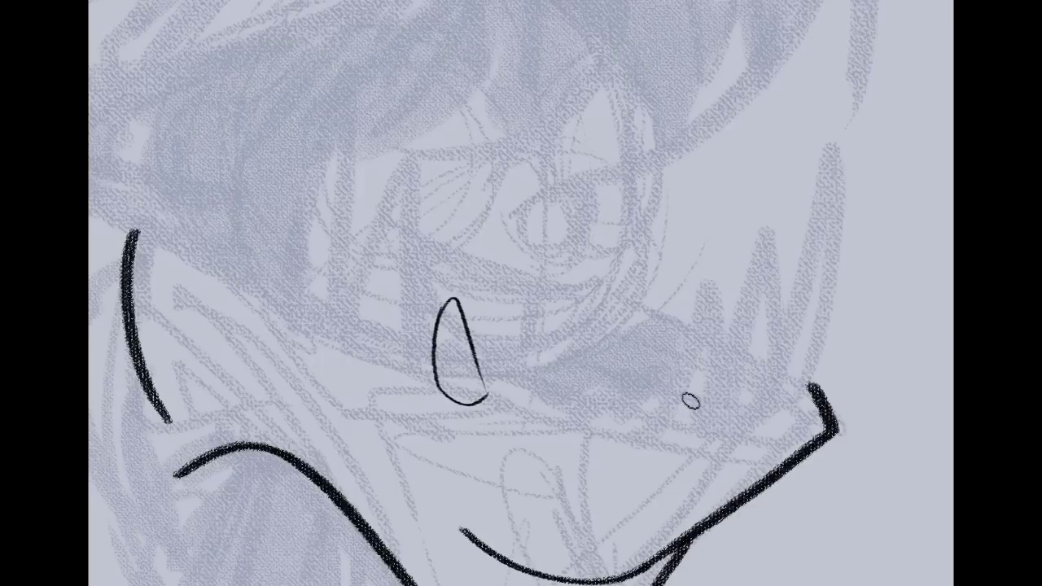
Ink two overlapping pointed teeth near the collar's front tip, with short crease strokes at their bases
left_click_drag(685, 316, 646, 415)
mouse_move(689, 319)
left_mouse_down()
mouse_move(737, 382)
mouse_move(728, 409)
left_mouse_up()
left_click_drag(651, 417, 731, 408)
mouse_move(728, 320)
left_mouse_down()
mouse_move(770, 242)
mouse_move(768, 224)
mouse_move(768, 425)
mouse_move(754, 407)
mouse_move(774, 404)
mouse_move(776, 380)
mouse_move(773, 402)
mouse_move(729, 417)
mouse_move(740, 407)
mouse_move(735, 471)
mouse_move(749, 421)
mouse_move(741, 448)
left_mouse_up()
left_click_drag(732, 403, 757, 446)
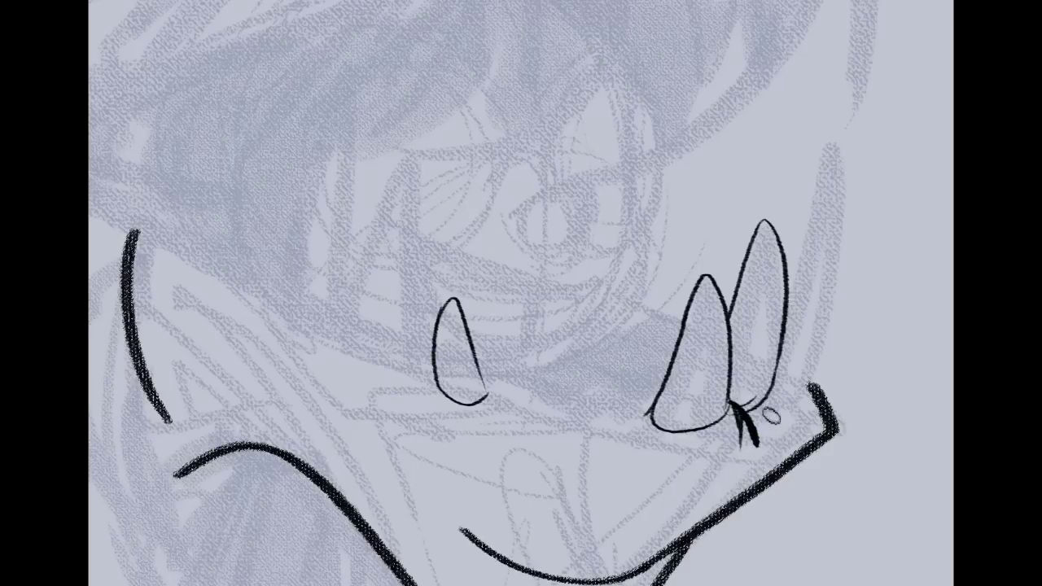
mouse_move(786, 388)
left_mouse_down()
mouse_move(795, 419)
mouse_move(780, 407)
left_mouse_up()
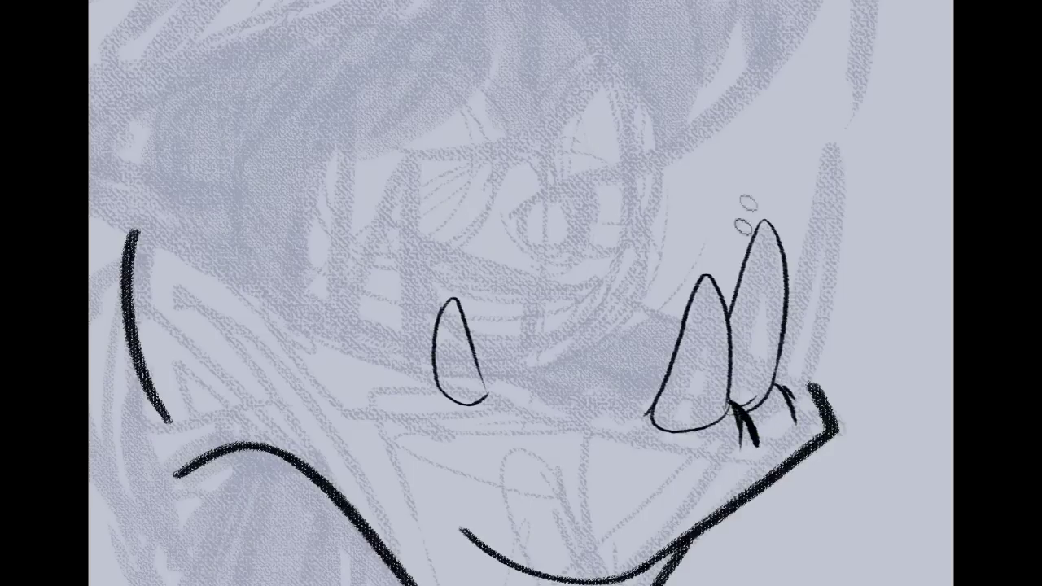
Ink a tall narrow tooth behind the pair, joining its base to the collar's front tip
left_click_drag(819, 155, 795, 269)
key("ctrl+z")
left_click_drag(817, 146, 790, 273)
left_click_drag(817, 148, 840, 338)
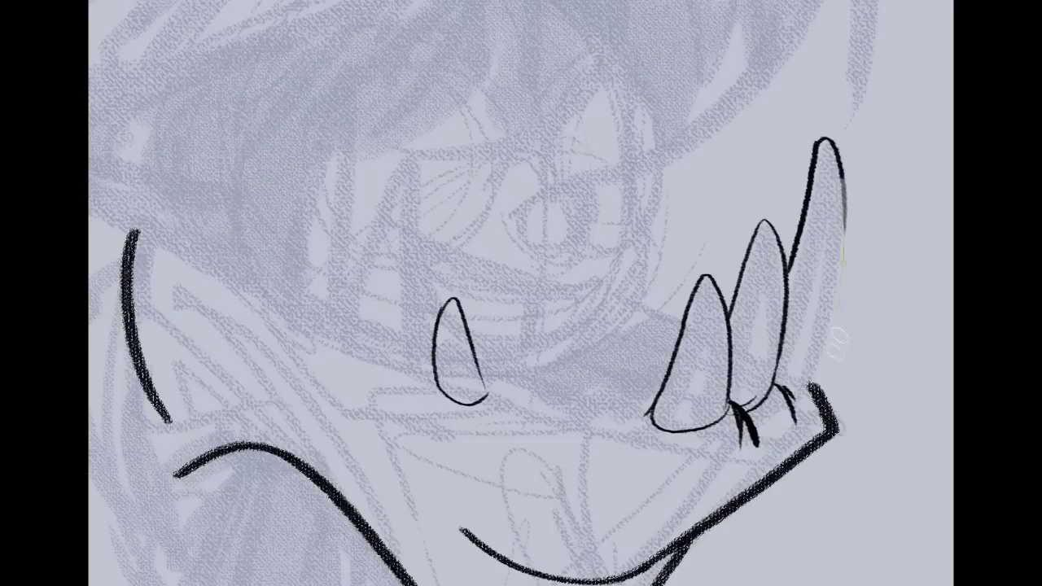
left_click_drag(849, 230, 827, 375)
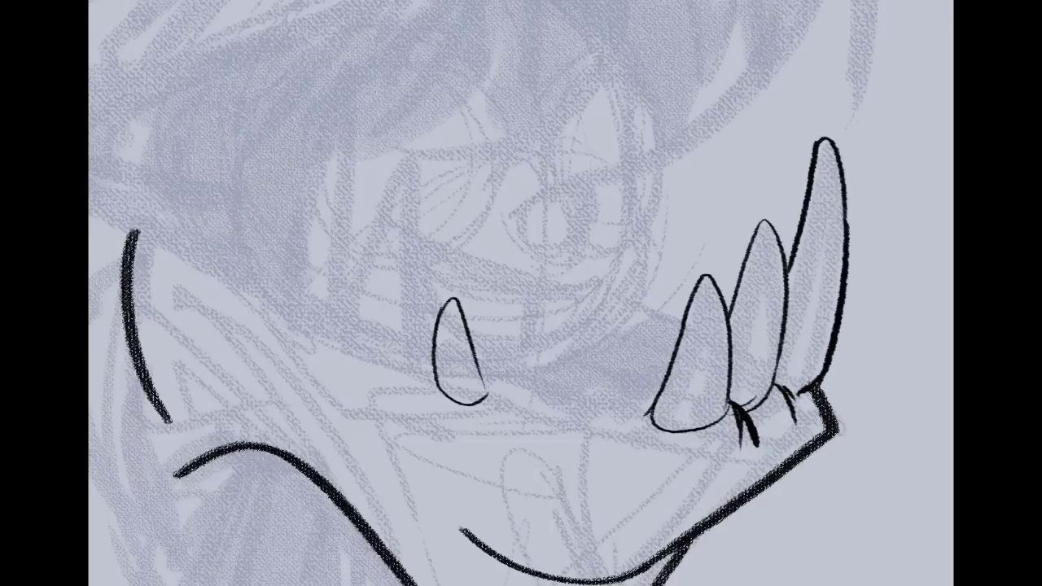
Ink a smaller pointed tooth beside the one below the mouth, adding short crease marks at its base
scroll(750, 353, "up", 1)
mouse_move(488, 436)
left_mouse_down()
mouse_move(506, 425)
mouse_move(495, 440)
mouse_move(495, 379)
mouse_move(521, 421)
left_mouse_up()
key("ctrl+z")
key("ctrl+z")
left_click_drag(477, 374, 489, 437)
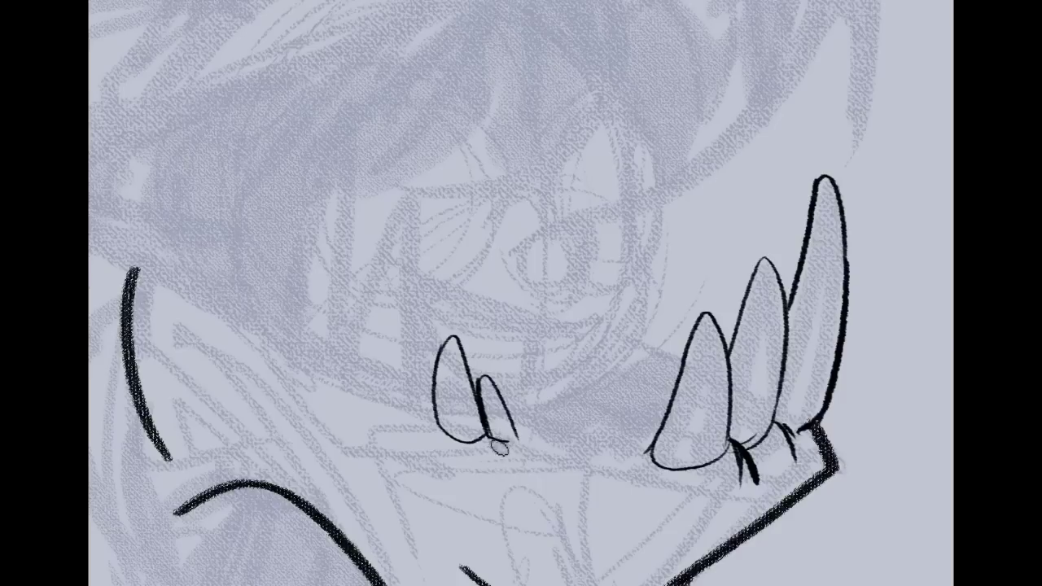
left_click_drag(522, 430, 530, 460)
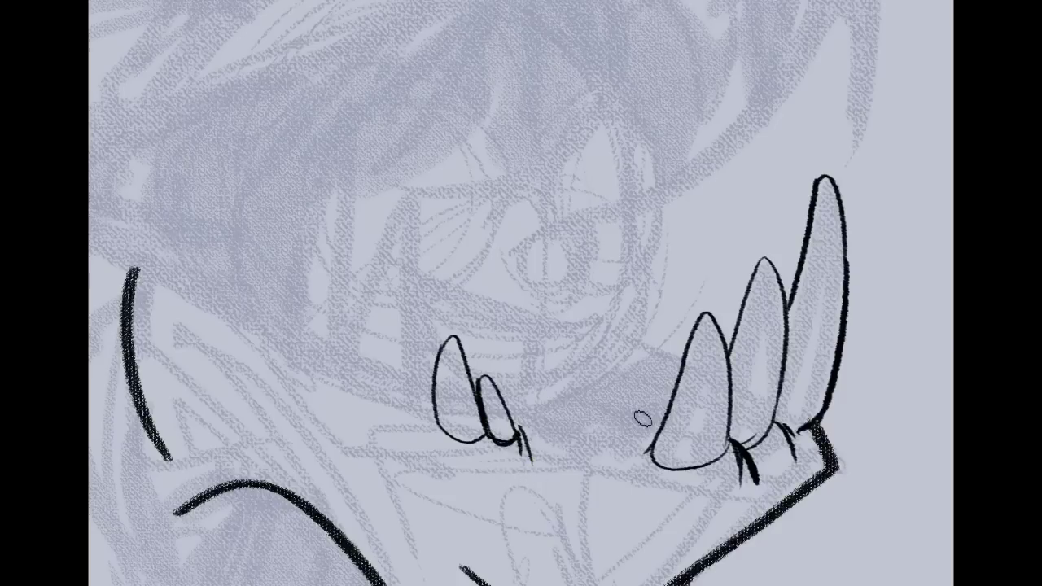
left_click_drag(521, 293, 504, 332)
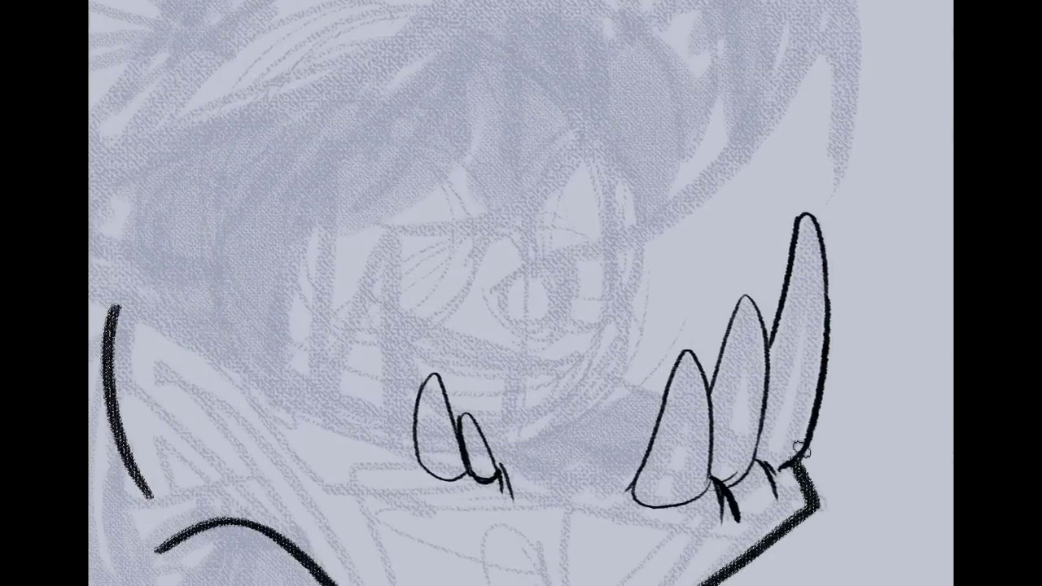
mouse_move(522, 293)
left_mouse_down()
mouse_move(485, 275)
mouse_move(569, 476)
mouse_move(559, 499)
mouse_move(635, 227)
mouse_move(409, 254)
left_mouse_up()
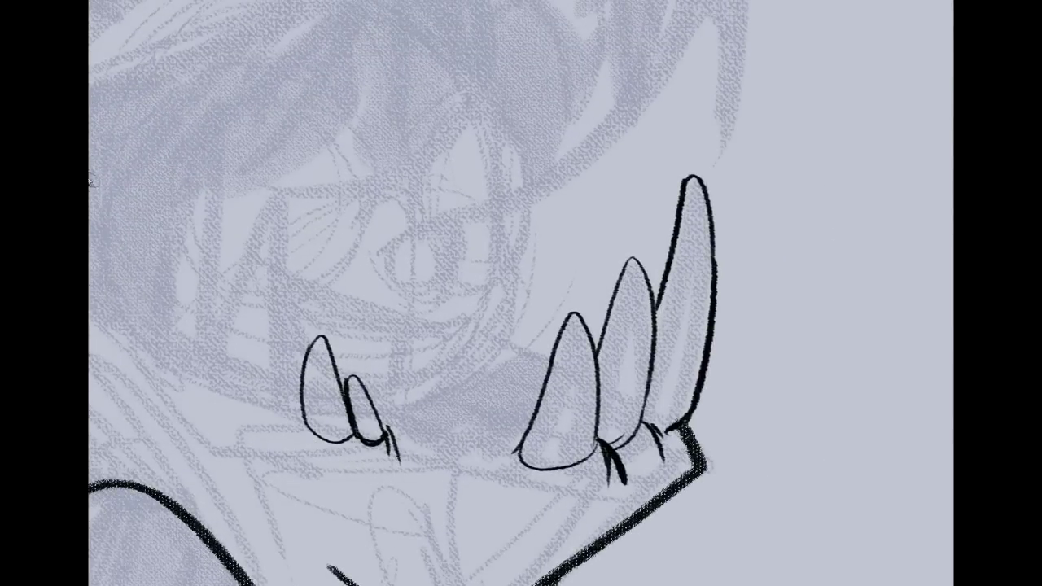
Delete the inked teeth along the collar's upper edge and clear the selection
mouse_move(261, 327)
left_mouse_down()
mouse_move(772, 184)
mouse_move(725, 413)
mouse_move(460, 544)
mouse_move(262, 326)
left_mouse_up()
key("Delete")
key("ctrl+d")
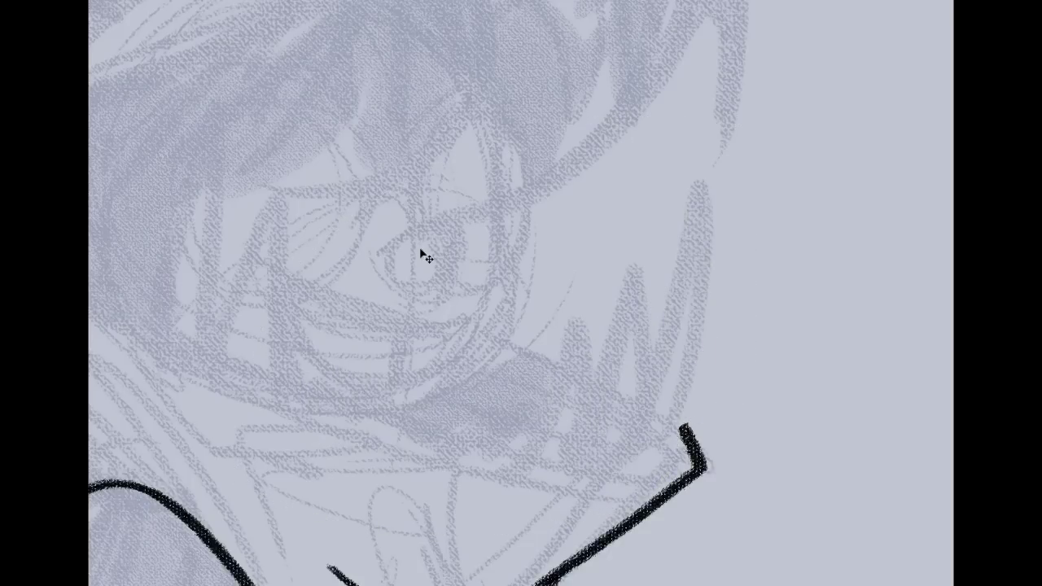
Ink two tapered eyebrow outlines above the sketched eyes, each closed by a straight, heavier inner end
mouse_move(106, 51)
left_mouse_down()
mouse_move(369, 176)
mouse_move(361, 128)
left_mouse_up()
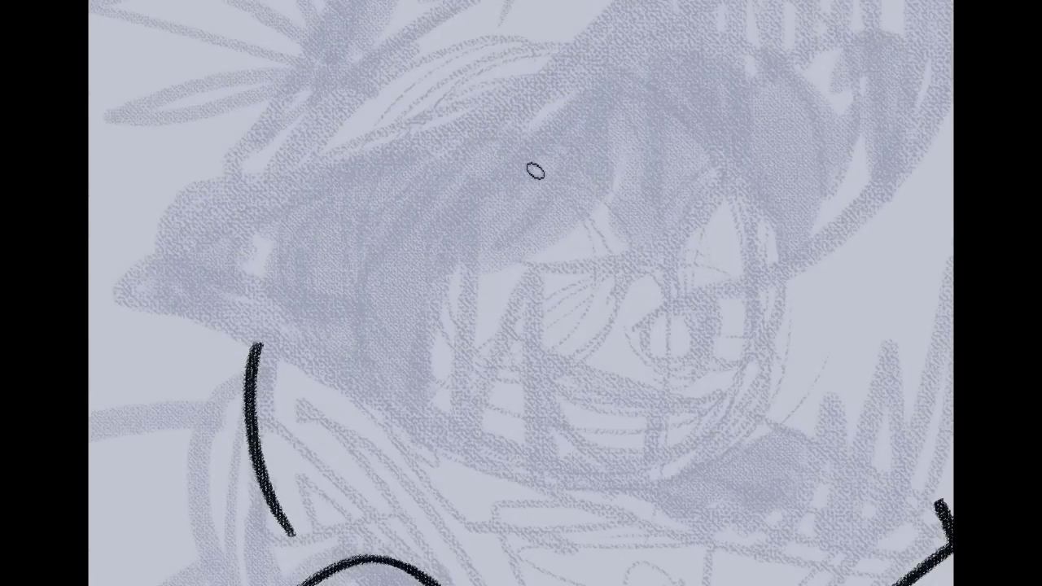
left_click_drag(450, 197, 592, 127)
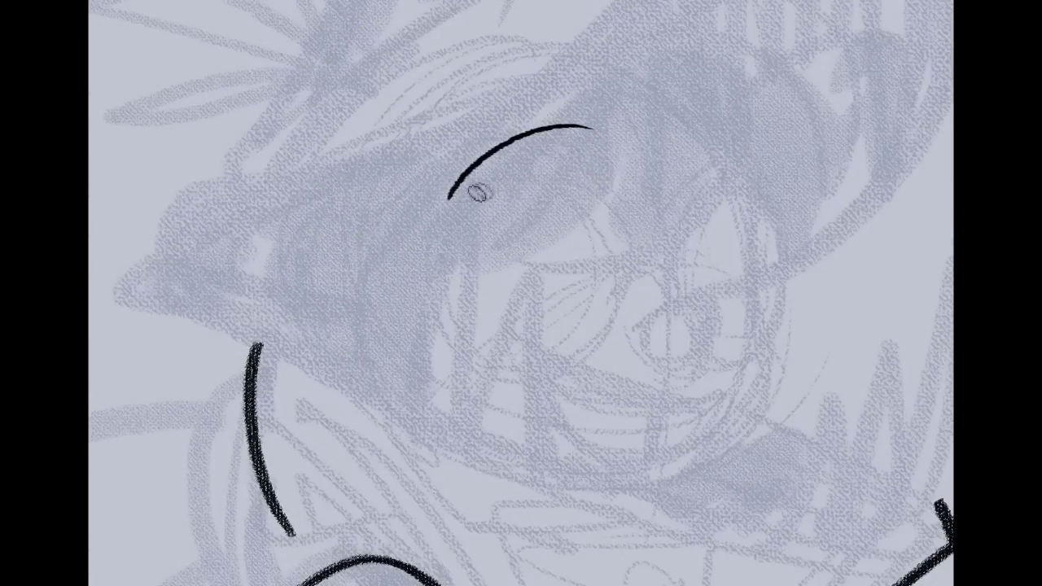
left_click_drag(450, 198, 593, 169)
left_click_drag(590, 129, 597, 168)
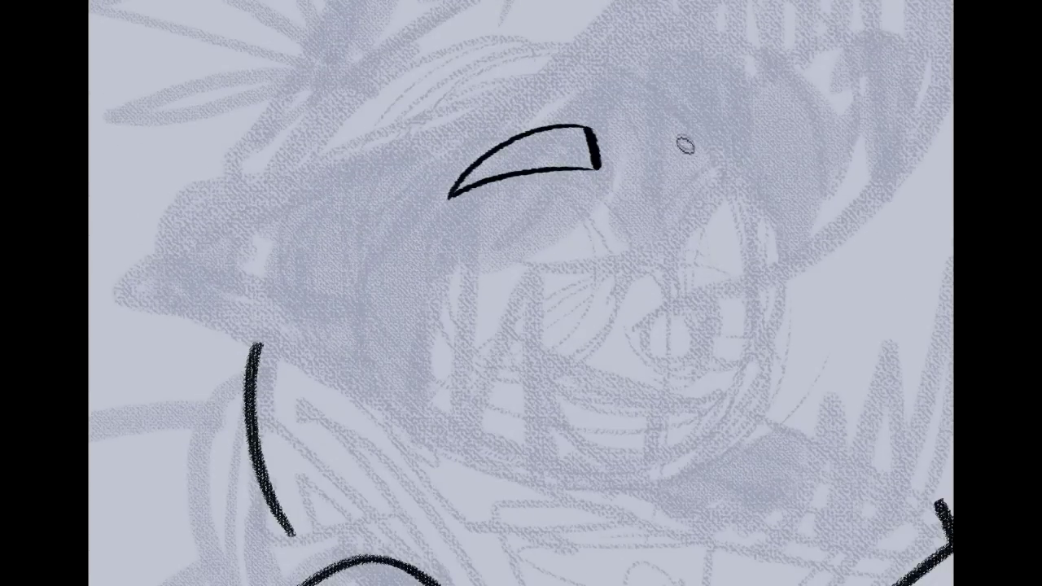
left_click_drag(677, 130, 687, 181)
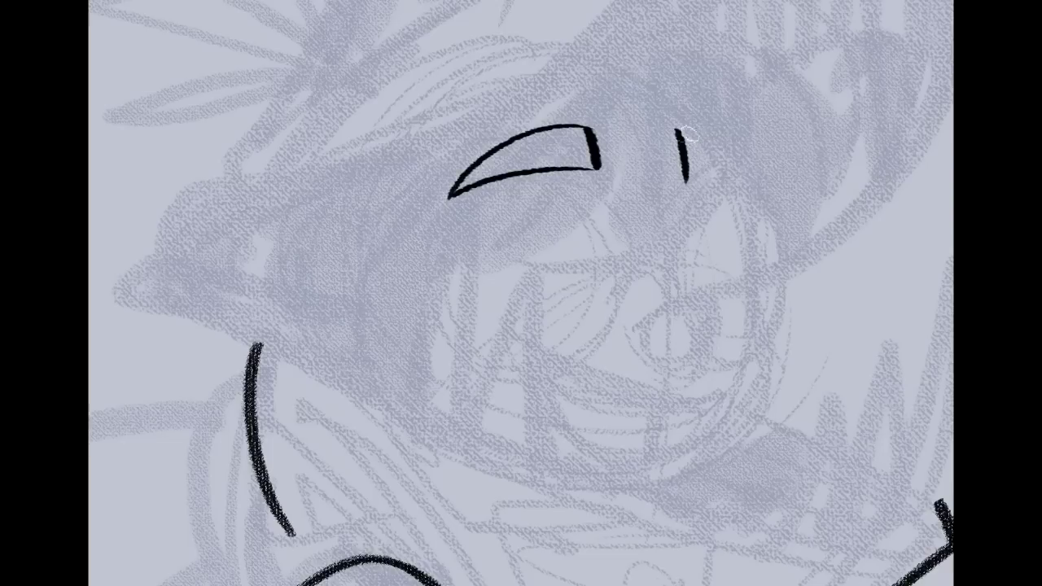
left_click_drag(678, 130, 768, 175)
left_click_drag(686, 175, 774, 183)
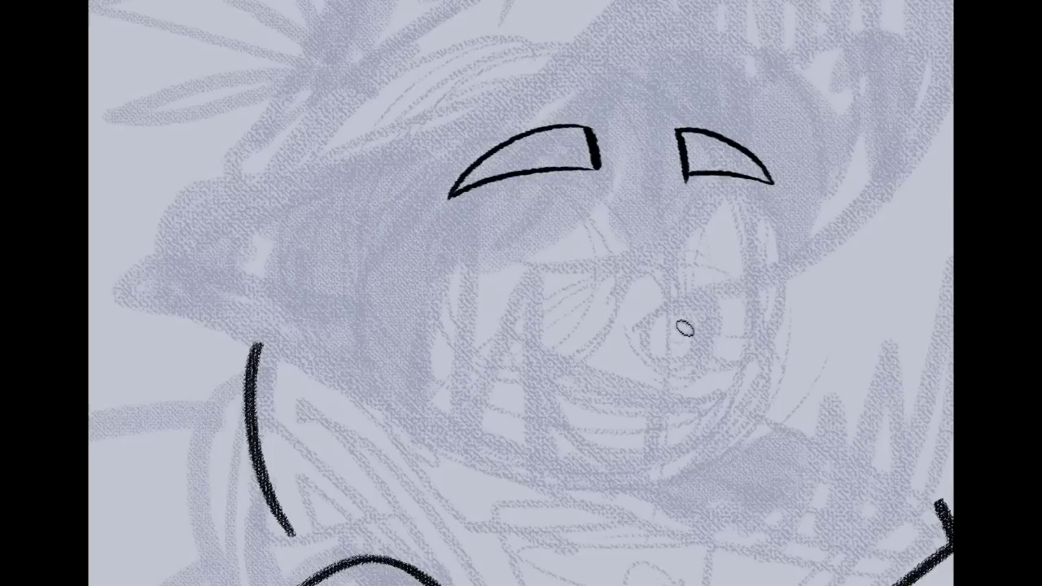
Ink the nose with a curved bridge, a thick rounded tip and a thin nostril contour between the sketched eyes
mouse_move(669, 274)
left_mouse_down()
mouse_move(721, 317)
mouse_move(697, 356)
left_mouse_up()
key("ctrl+z")
key("ctrl+z")
mouse_move(698, 302)
left_mouse_down()
mouse_move(719, 343)
mouse_move(676, 363)
mouse_move(688, 365)
mouse_move(733, 308)
mouse_move(672, 346)
mouse_move(706, 324)
mouse_move(707, 356)
mouse_move(717, 332)
mouse_move(710, 353)
mouse_move(697, 326)
mouse_move(669, 353)
left_mouse_up()
key("ctrl+z")
key("ctrl+z")
left_click_drag(710, 322, 661, 360)
key("ctrl+z")
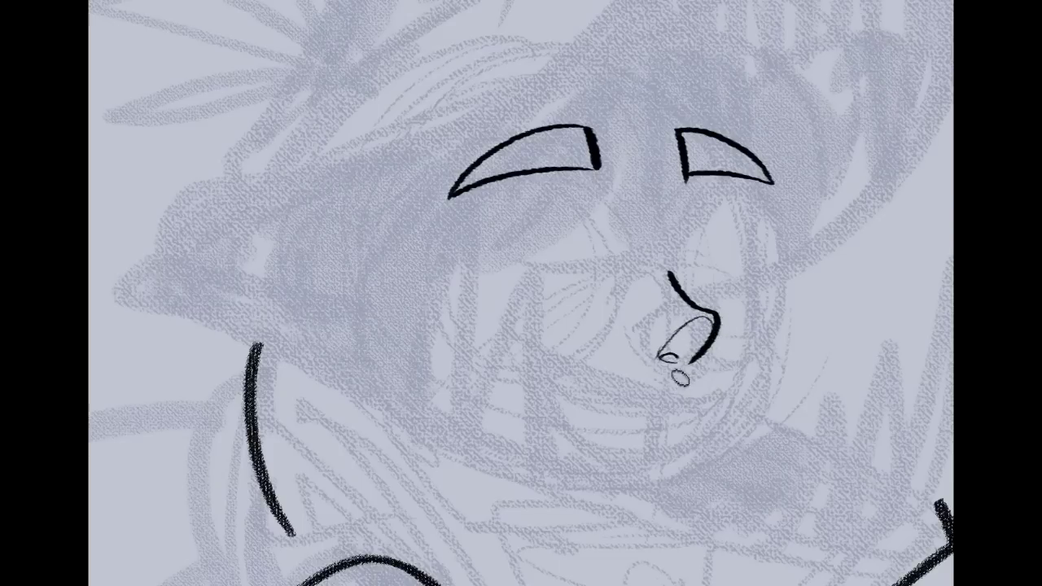
left_click_drag(665, 361, 682, 318)
Ink the larger round glasses lens with a thick outer and lower rim and a thin inner side beside the nose
scroll(521, 293, "down", 2)
scroll(521, 293, "up", 3)
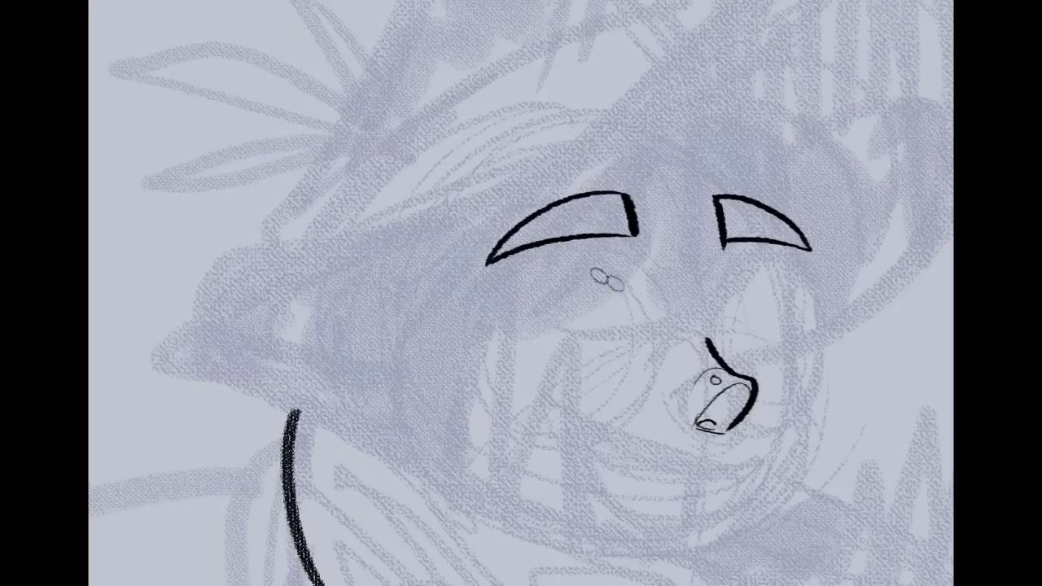
mouse_move(516, 268)
left_mouse_down()
mouse_move(482, 316)
mouse_move(494, 374)
mouse_move(536, 410)
mouse_move(595, 422)
mouse_move(652, 392)
left_mouse_up()
key("ctrl+z")
mouse_move(527, 263)
left_mouse_down()
mouse_move(512, 401)
mouse_move(648, 376)
left_mouse_up()
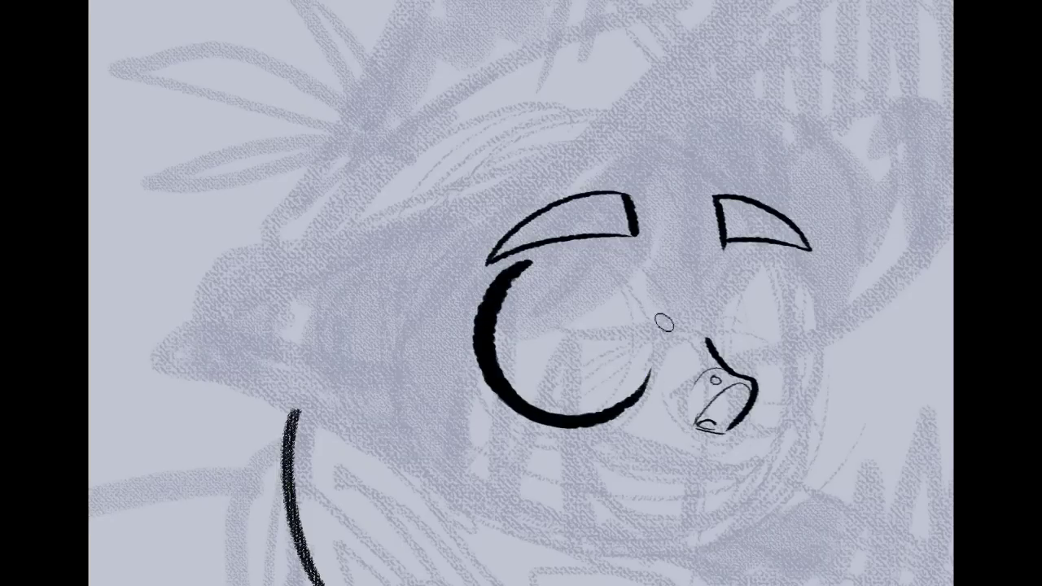
left_click_drag(632, 267, 645, 389)
key("ctrl+z")
left_click_drag(619, 260, 637, 395)
key("ctrl+z")
mouse_move(618, 270)
left_mouse_down()
mouse_move(661, 374)
mouse_move(608, 397)
left_mouse_up()
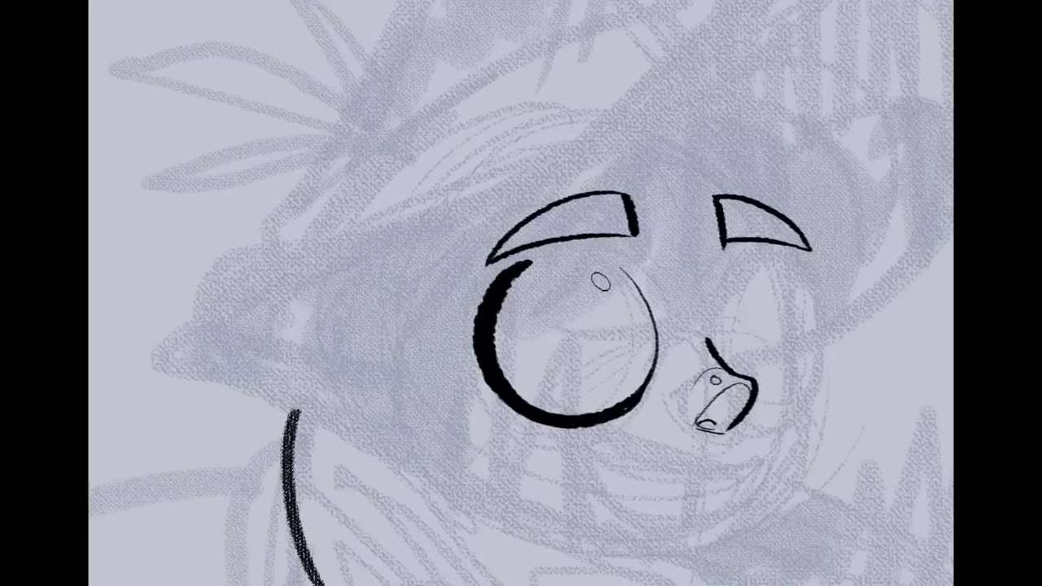
Close the large lens with a thin upper arc and ink the short arched bridge of the glasses above the nose
mouse_move(557, 260)
left_mouse_down()
mouse_move(608, 267)
mouse_move(660, 328)
left_mouse_up()
key("ctrl+z")
left_click_drag(625, 268, 652, 319)
key("ctrl+z")
mouse_move(543, 261)
left_mouse_down()
mouse_move(611, 268)
mouse_move(644, 322)
left_mouse_up()
key("ctrl+z")
mouse_move(544, 262)
left_mouse_down()
mouse_move(594, 260)
mouse_move(644, 304)
left_mouse_up()
left_click_drag(610, 263, 661, 343)
key("ctrl+z")
mouse_move(615, 268)
left_mouse_down()
mouse_move(660, 342)
mouse_move(688, 320)
mouse_move(716, 349)
mouse_move(669, 354)
left_mouse_up()
key("ctrl+z")
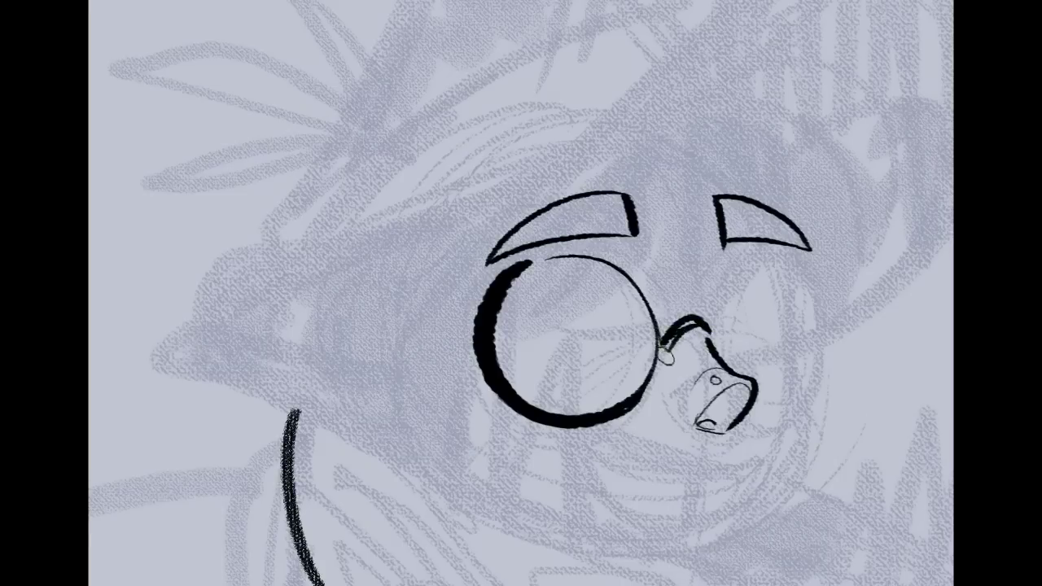
Ink the narrower far lens of the glasses, with a thick inner rim and an outer rim curving back to the nose
mouse_move(742, 259)
left_mouse_down()
mouse_move(718, 305)
mouse_move(716, 342)
left_mouse_up()
key("ctrl+z")
left_click_drag(745, 259, 715, 348)
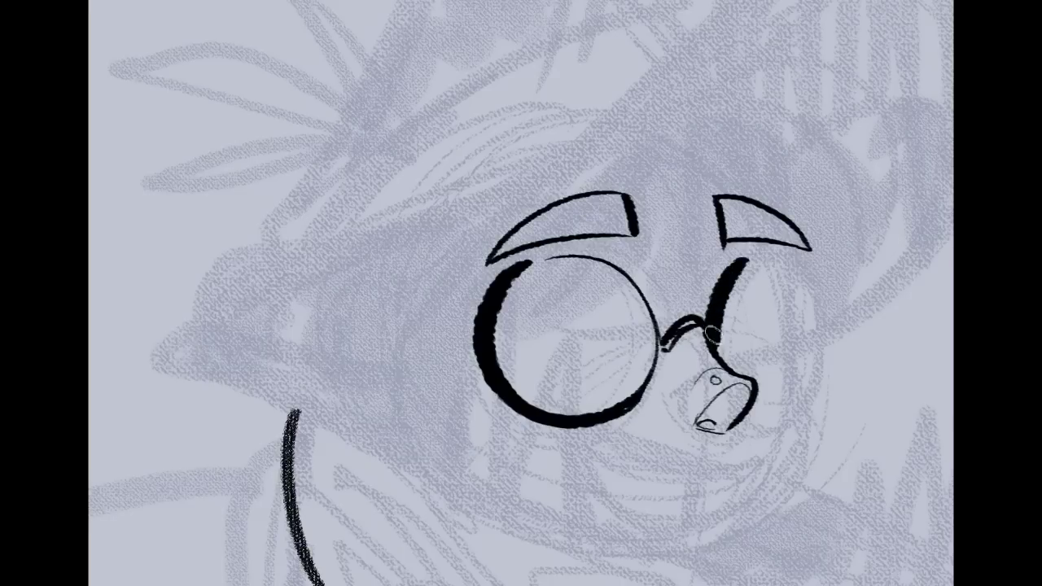
left_click_drag(730, 278, 759, 258)
left_click_drag(748, 406, 788, 413)
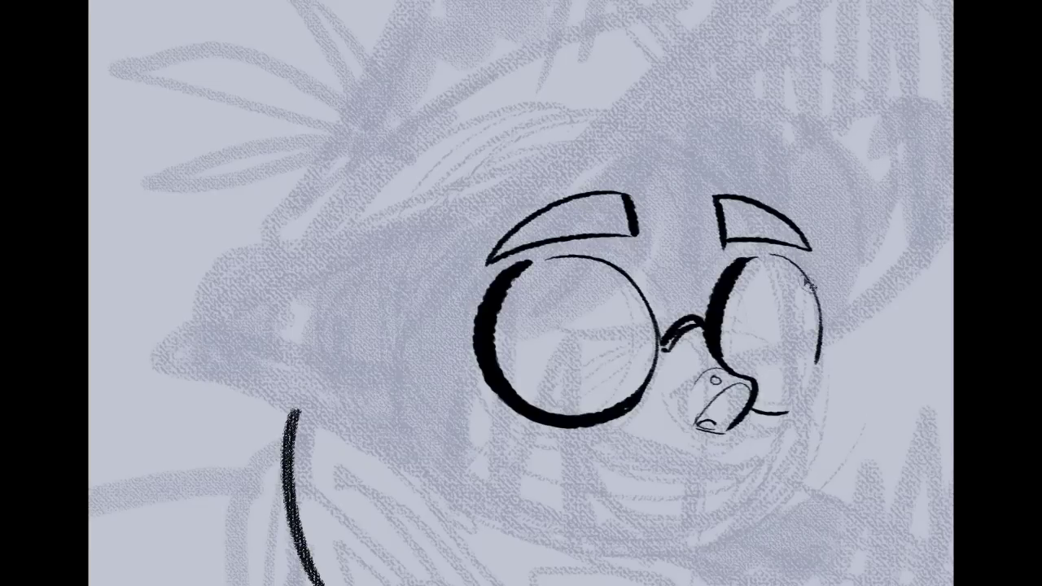
mouse_move(788, 262)
left_mouse_down()
mouse_move(816, 296)
mouse_move(824, 344)
mouse_move(813, 398)
mouse_move(774, 424)
left_mouse_up()
key("ctrl+z")
mouse_move(777, 271)
left_mouse_down()
mouse_move(816, 323)
mouse_move(812, 366)
mouse_move(783, 414)
left_mouse_up()
key("ctrl+z")
mouse_move(795, 270)
left_mouse_down()
mouse_move(814, 302)
mouse_move(815, 369)
mouse_move(793, 414)
mouse_move(756, 419)
left_mouse_up()
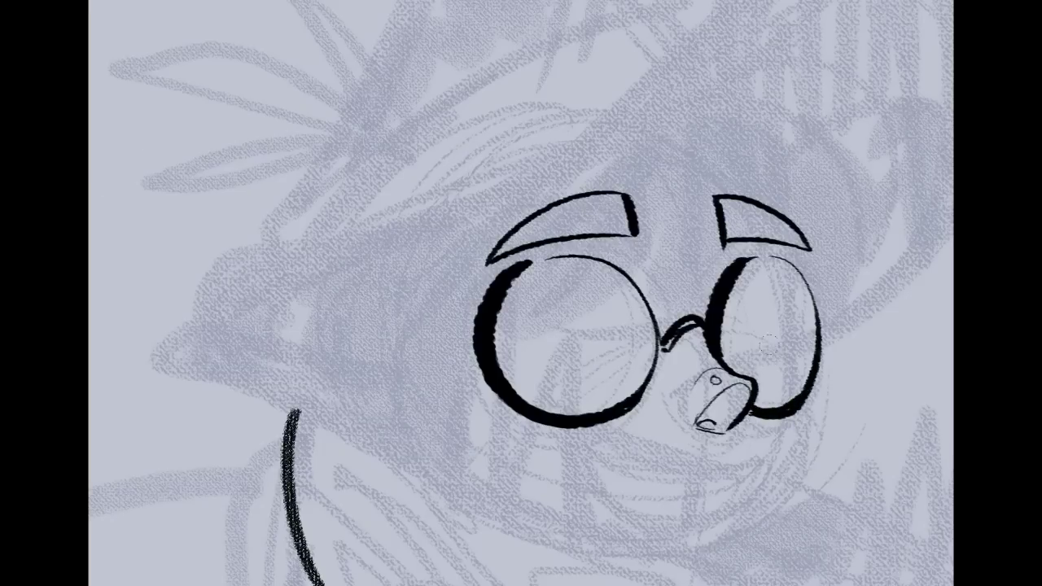
Switch to a thin tapered brush preset and extend the inner edge of the eyebrow above the large lens
key("F5")
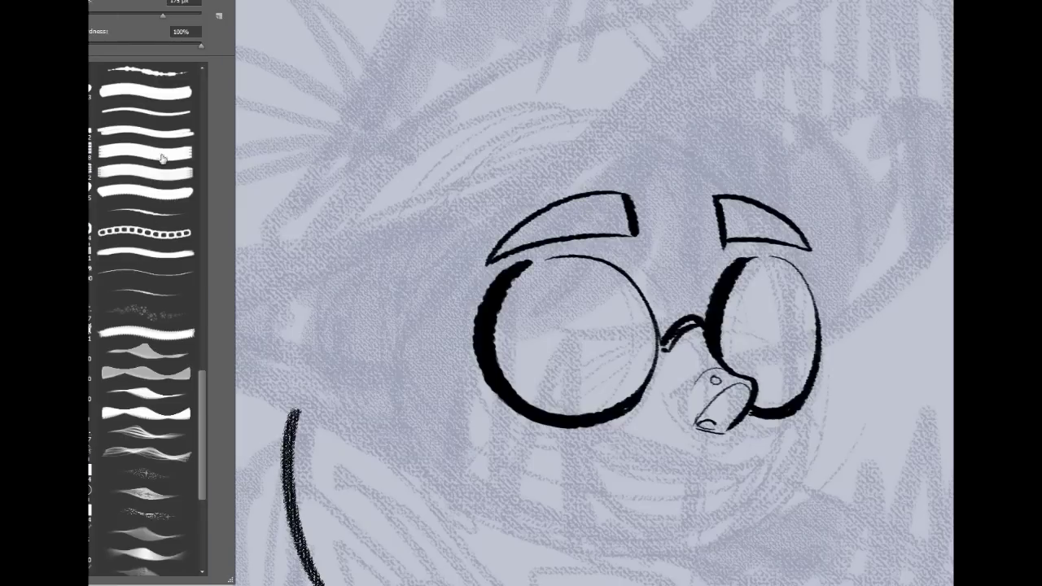
left_click(145, 290)
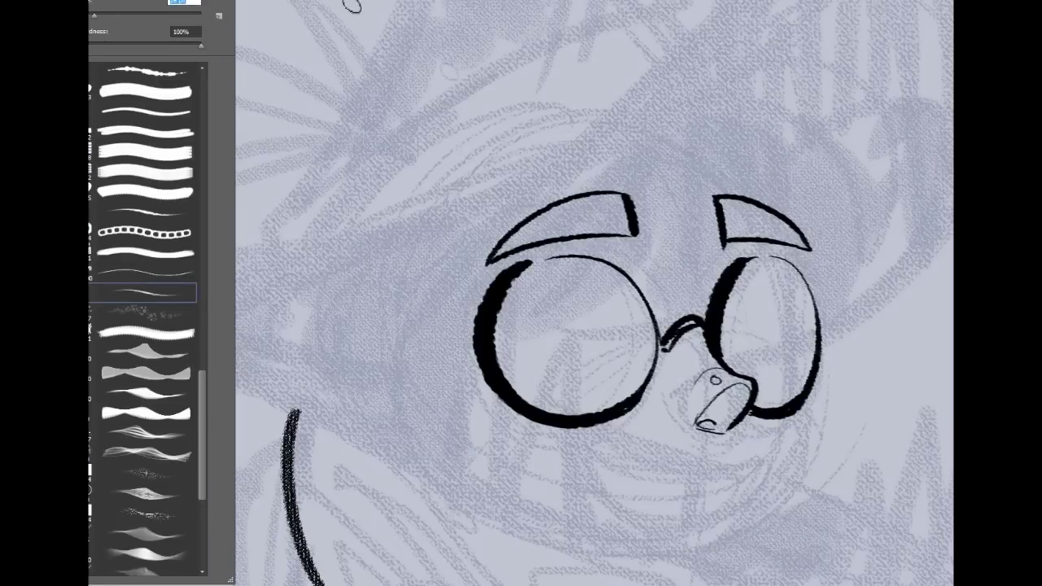
key("F5")
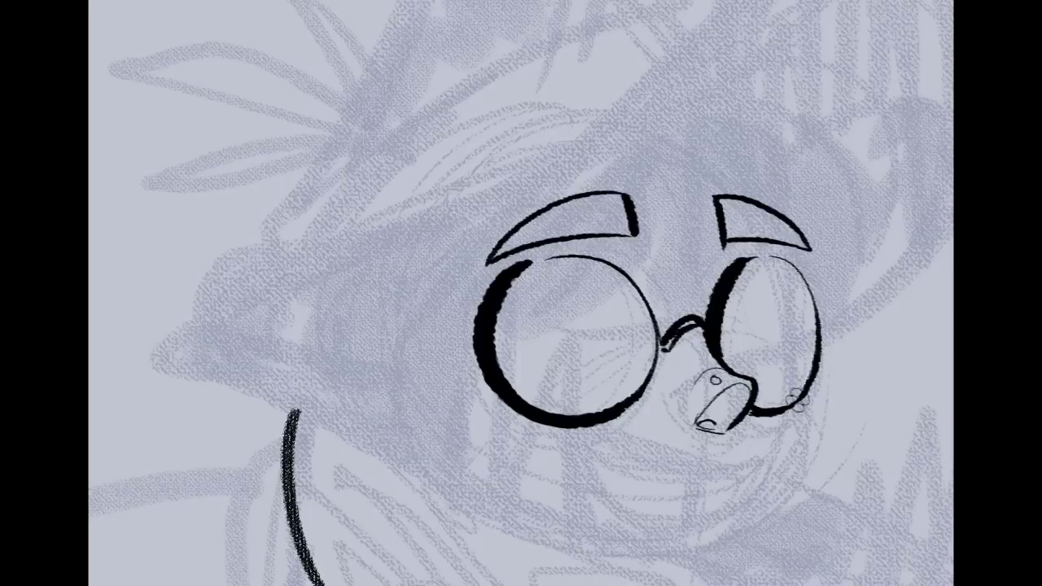
scroll(521, 293, "down", 1)
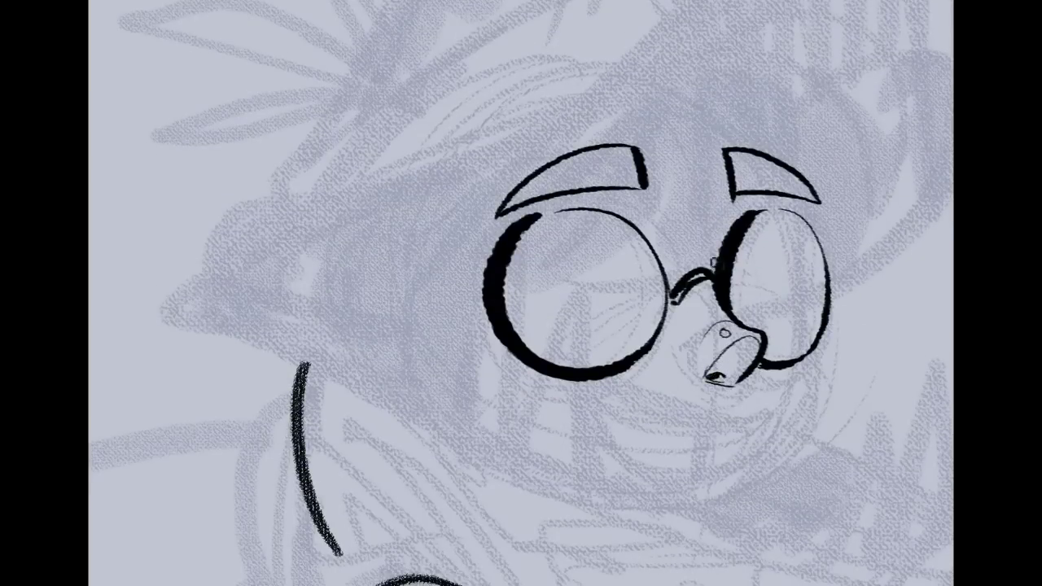
scroll(521, 294, "up", 2)
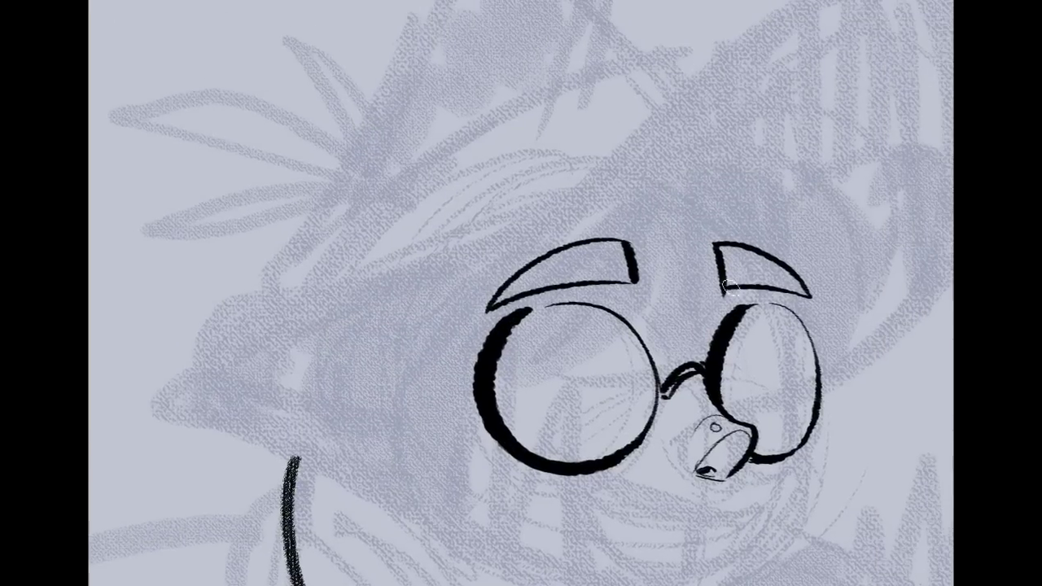
mouse_move(644, 261)
left_mouse_down()
mouse_move(626, 250)
mouse_move(608, 202)
left_mouse_up()
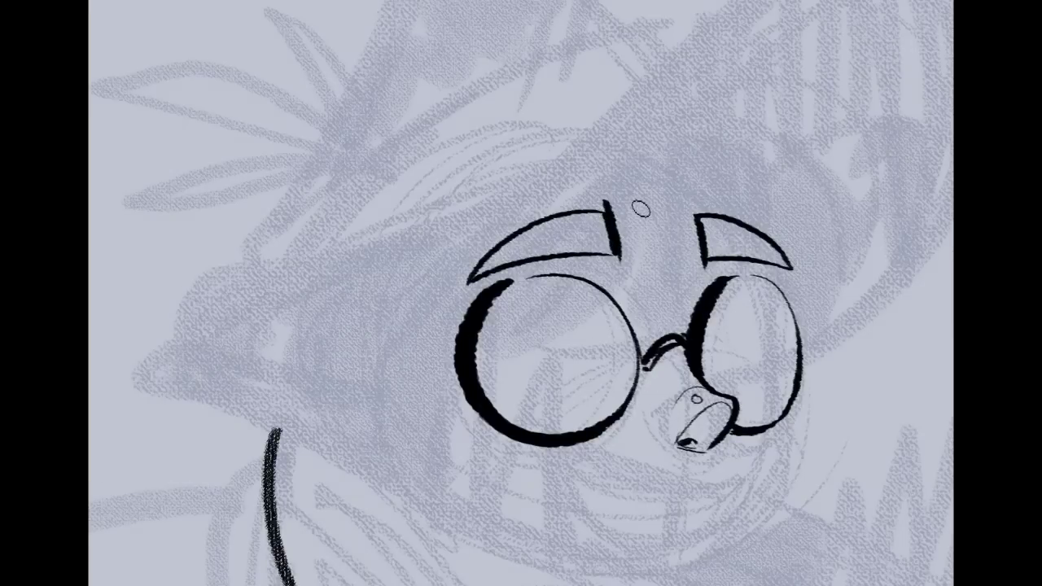
Ink the open grinning mouth below the nose and divide its teeth with one thick vertical line
scroll(521, 293, "down", 2)
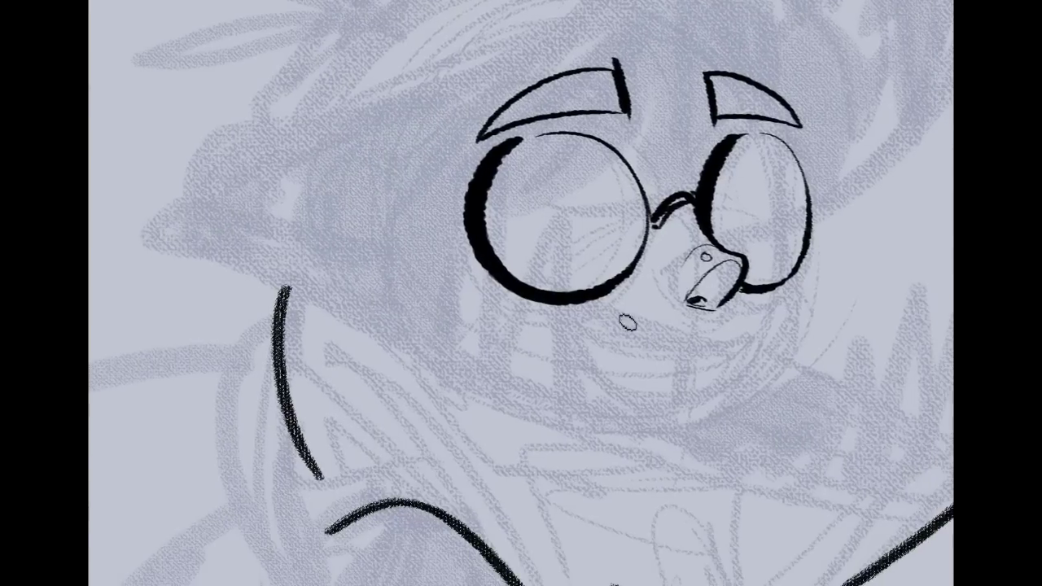
mouse_move(586, 368)
left_mouse_down()
mouse_move(616, 321)
mouse_move(739, 345)
mouse_move(766, 329)
left_mouse_up()
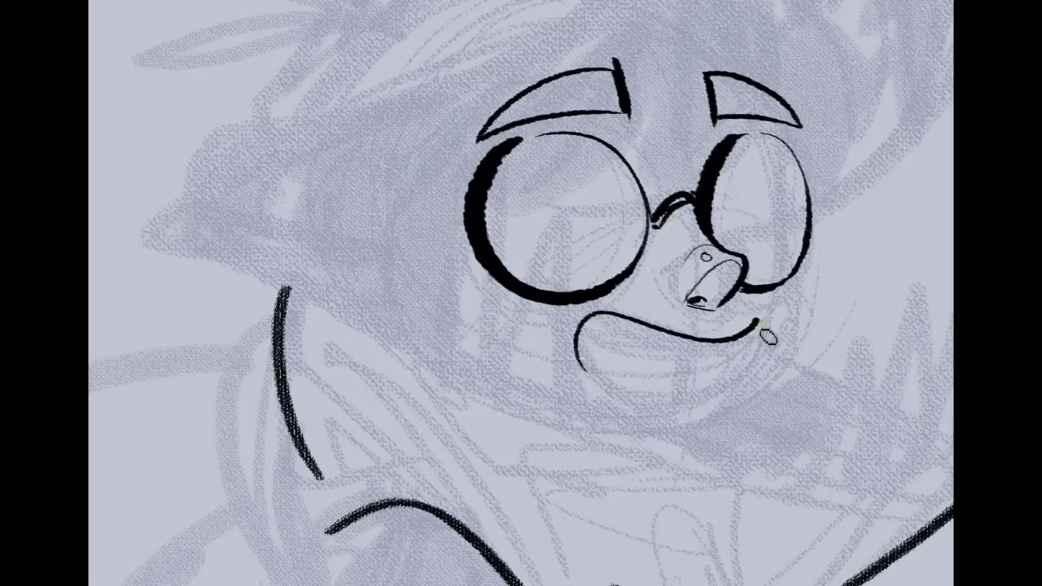
left_click_drag(582, 362, 728, 394)
mouse_move(762, 321)
left_mouse_down()
mouse_move(766, 352)
mouse_move(711, 394)
left_mouse_up()
left_click_drag(713, 345, 706, 398)
left_click_drag(715, 344, 707, 394)
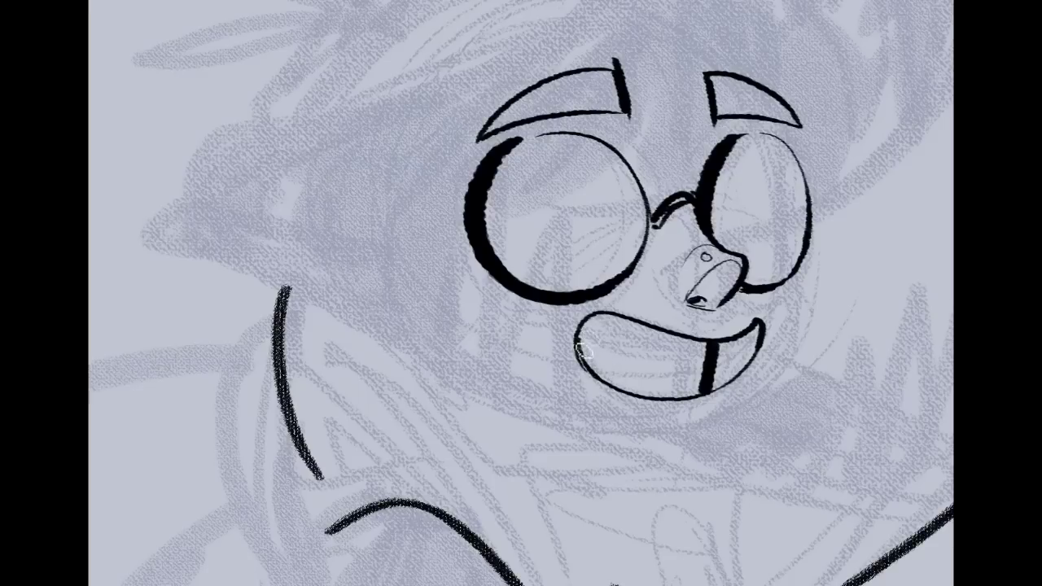
Thicken and fill both inner corners of the grinning mouth with black
left_click_drag(603, 314, 581, 363)
left_click_drag(600, 315, 586, 337)
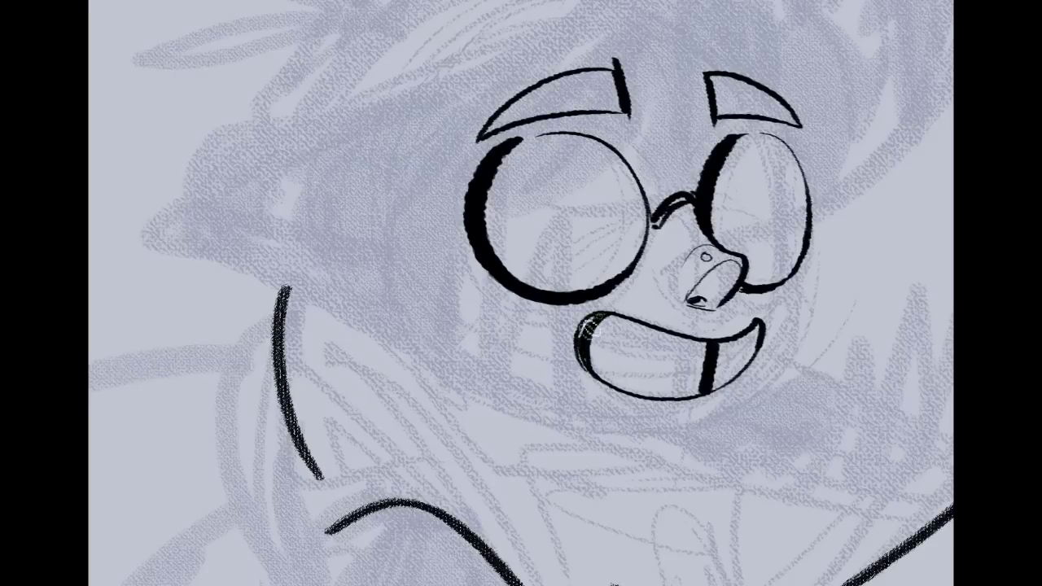
left_click_drag(759, 324, 756, 358)
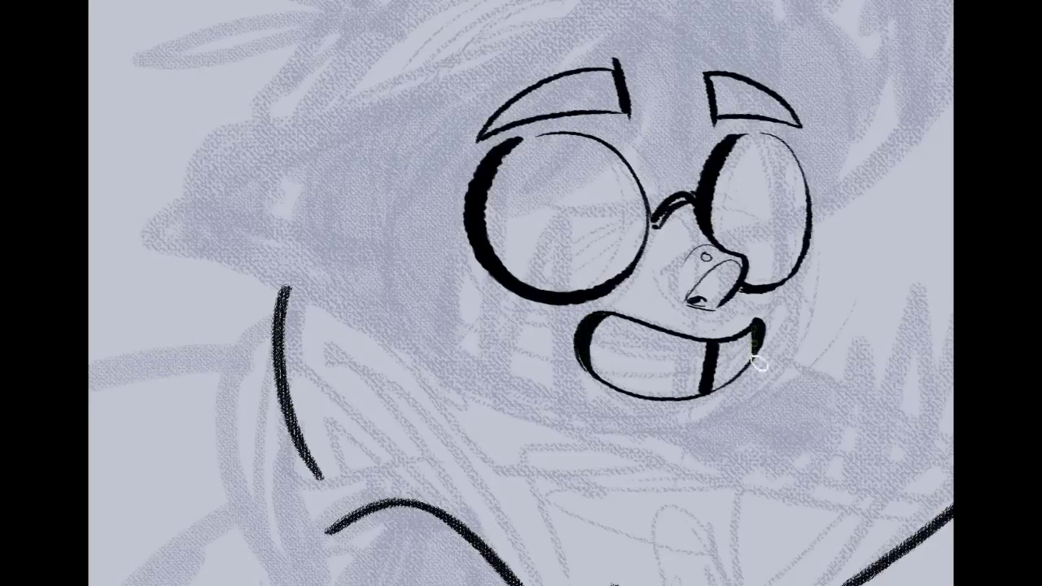
Ink overlapping curved fringe strands across the forehead and over the eyebrow above the large lens
mouse_move(521, 293)
left_mouse_down()
mouse_move(453, 425)
mouse_move(445, 482)
mouse_move(464, 473)
left_mouse_up()
mouse_move(521, 294)
left_mouse_down()
mouse_move(475, 328)
mouse_move(511, 321)
left_mouse_up()
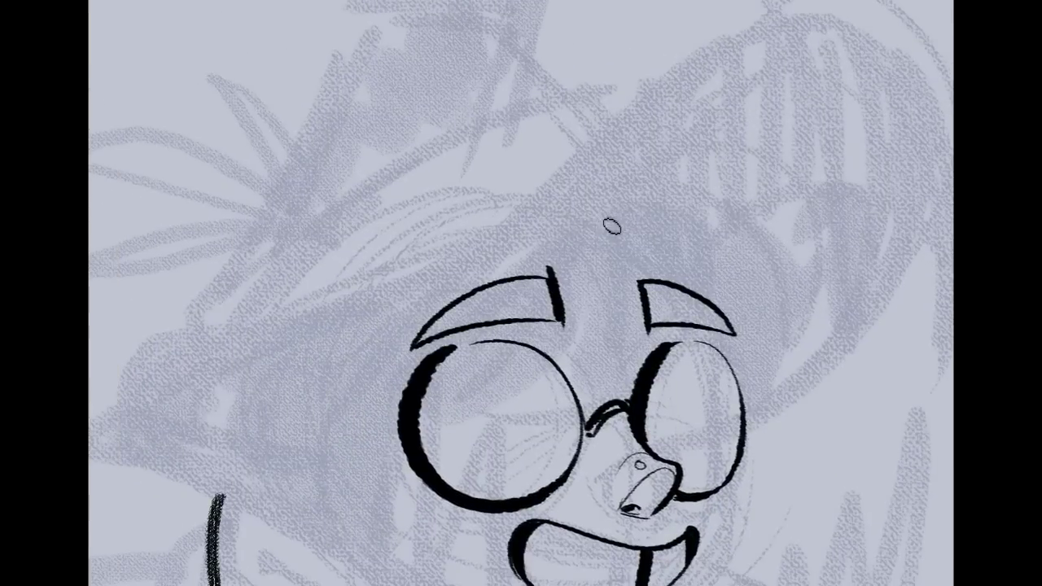
mouse_move(567, 206)
left_mouse_down()
mouse_move(632, 241)
mouse_move(583, 368)
mouse_move(568, 342)
mouse_move(561, 365)
left_mouse_up()
key("ctrl+z")
mouse_move(565, 225)
left_mouse_down()
mouse_move(575, 385)
mouse_move(591, 285)
left_mouse_up()
left_click_drag(542, 232, 521, 369)
mouse_move(575, 205)
left_mouse_down()
mouse_move(669, 236)
mouse_move(664, 285)
left_mouse_up()
left_click_drag(544, 250, 507, 346)
left_click_drag(537, 232, 504, 372)
left_click_drag(500, 271, 500, 389)
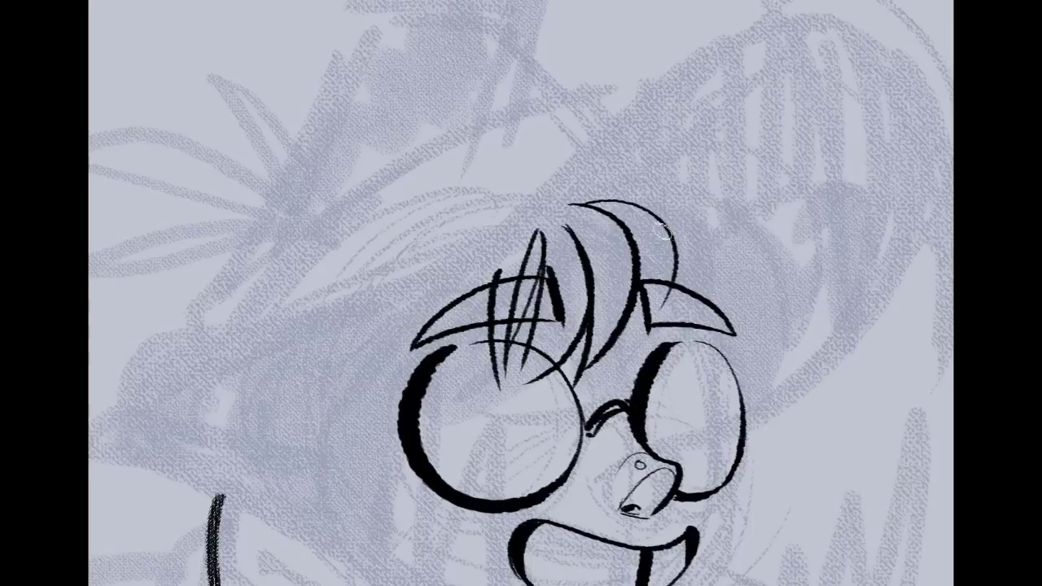
Continue the fringe with curved strands over the far eyebrow, ending in short strokes beside the far lens
left_click_drag(659, 202, 719, 301)
mouse_move(683, 270)
left_mouse_down()
mouse_move(693, 371)
mouse_move(725, 299)
left_mouse_up()
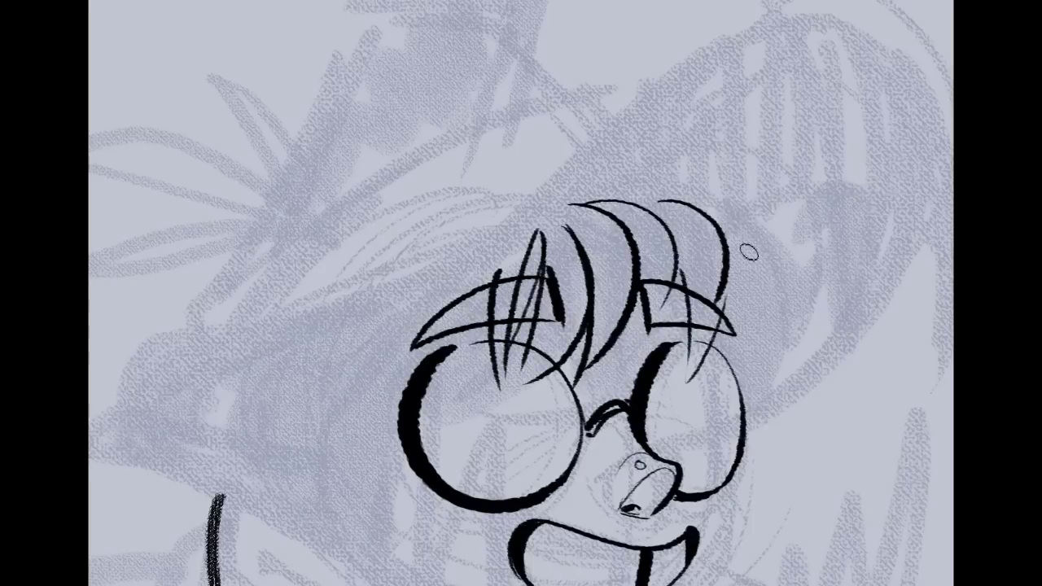
left_click_drag(710, 217, 690, 380)
left_click_drag(761, 332, 735, 372)
mouse_move(759, 294)
left_mouse_down()
mouse_move(754, 379)
mouse_move(765, 395)
left_mouse_up()
Ink a long thick line sweeping from above the fringe to a rounded tip that hooks back beneath itself
mouse_move(521, 326)
left_mouse_down()
mouse_move(593, 277)
mouse_move(616, 241)
left_mouse_up()
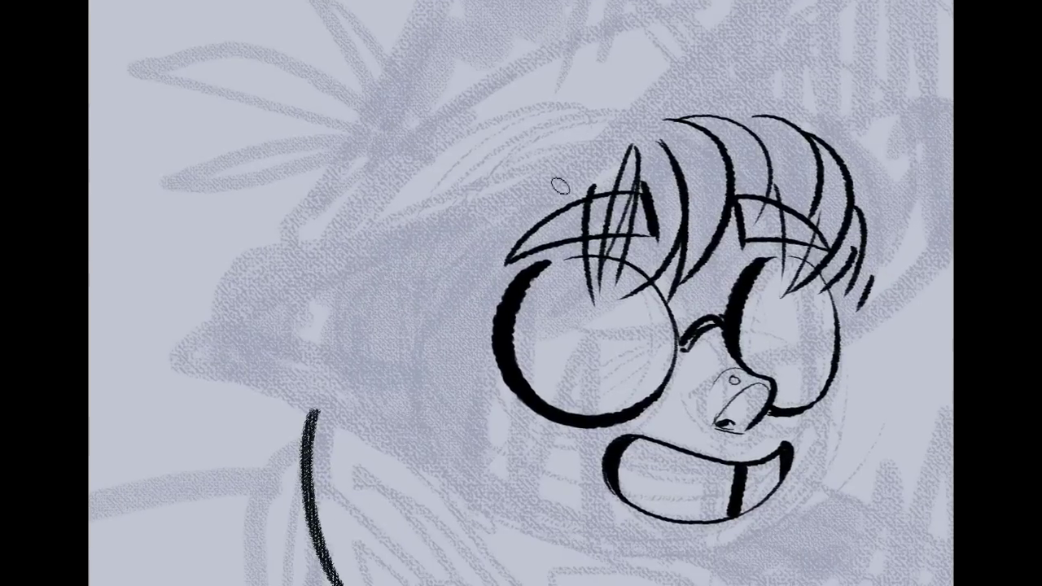
left_click_drag(535, 185, 134, 294)
key("ctrl+z")
left_click_drag(676, 78, 538, 180)
left_click_drag(439, 227, 348, 377)
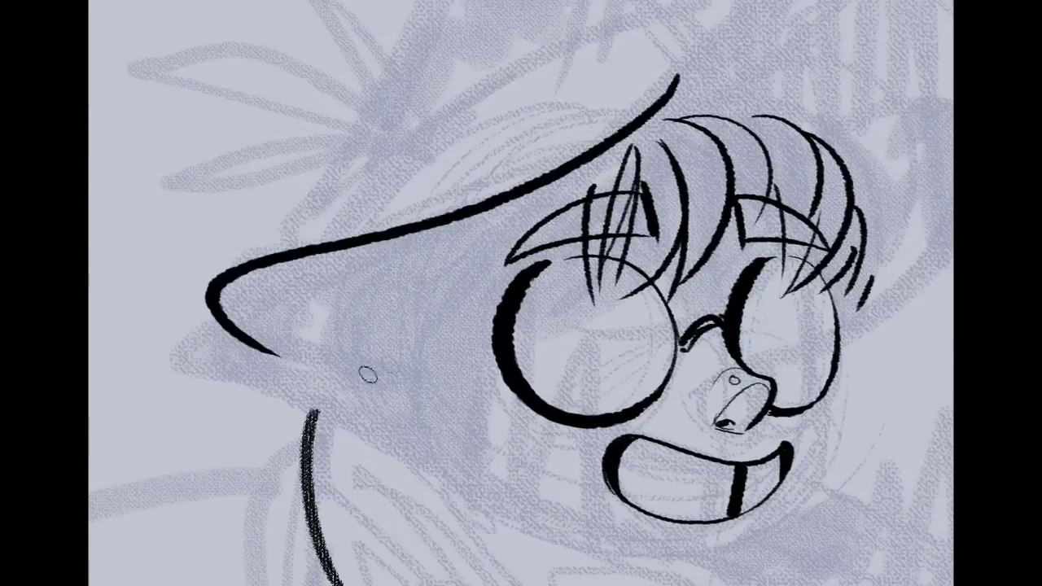
Ink a smaller hooked contour inside the rounded tip and curved cheek lines on both sides of the face
mouse_move(376, 261)
left_mouse_down()
mouse_move(395, 358)
mouse_move(408, 352)
mouse_move(387, 383)
left_mouse_up()
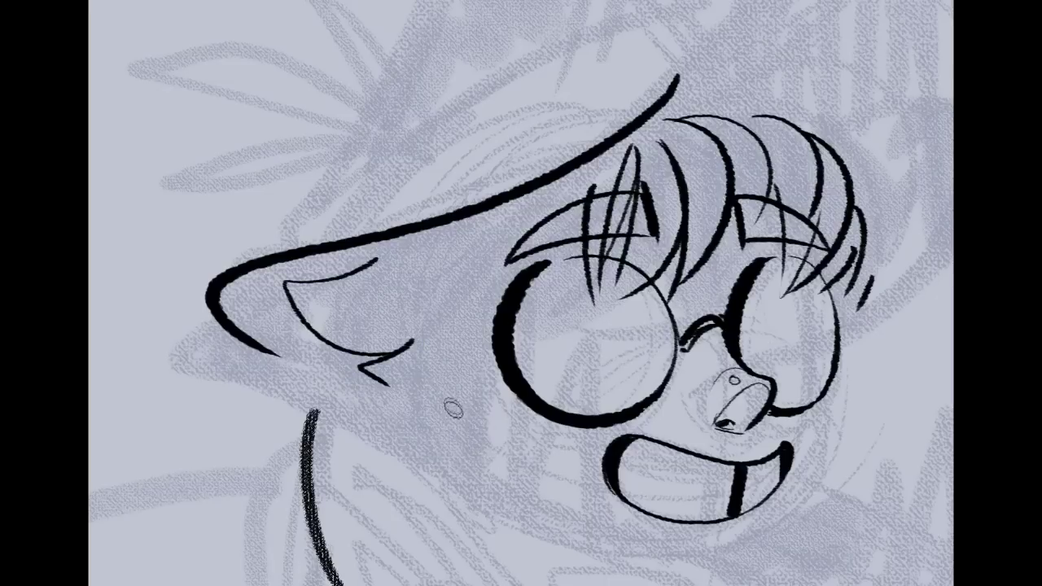
left_click_drag(444, 367, 554, 509)
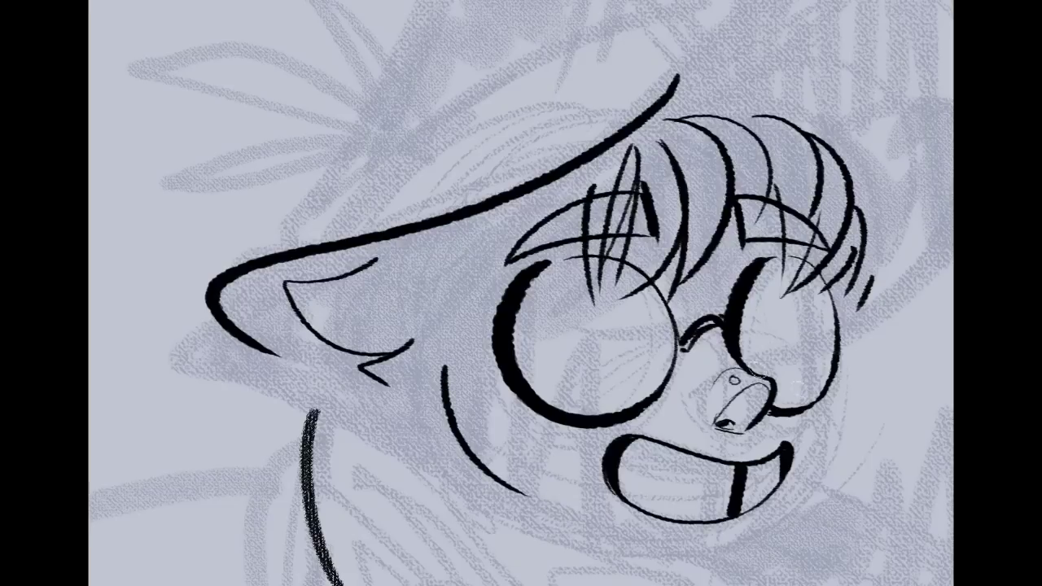
left_click_drag(830, 391, 805, 500)
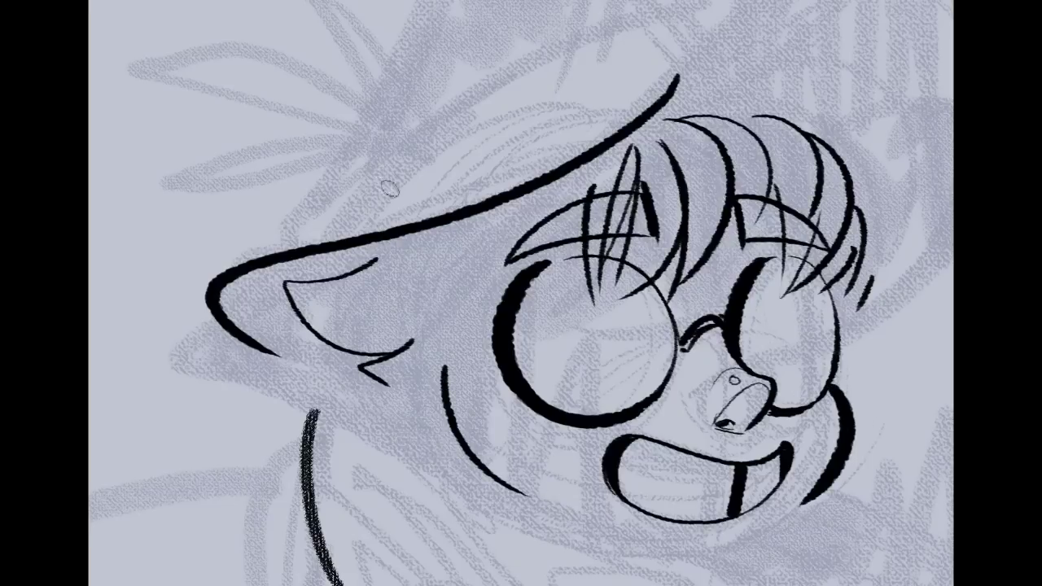
Ink the raised hat brim as a large arc rising above the fringe and curving down past the far side of the face
mouse_move(570, 245)
left_mouse_down()
mouse_move(392, 381)
mouse_move(257, 435)
mouse_move(437, 418)
mouse_move(447, 461)
left_mouse_up()
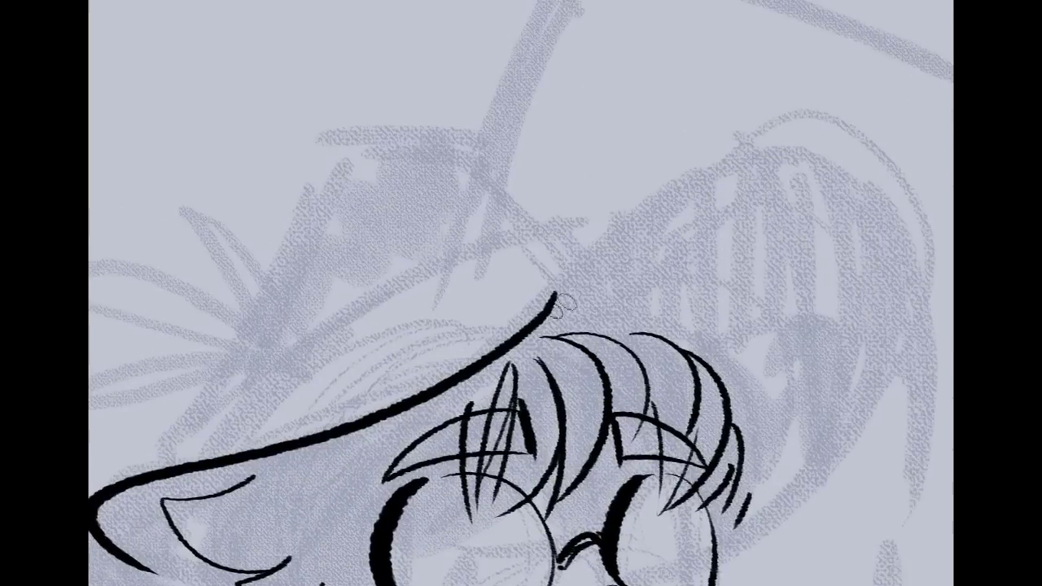
mouse_move(358, 411)
left_mouse_down()
mouse_move(634, 228)
mouse_move(814, 216)
left_mouse_up()
left_click_drag(884, 215, 826, 103)
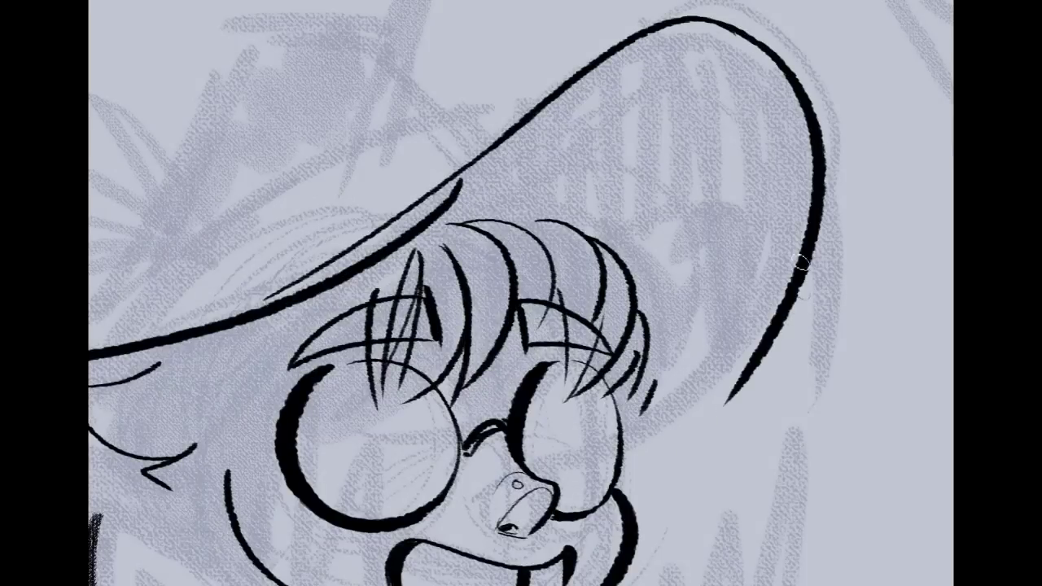
Redraw the brim's far side as an arc curving down toward the fringe, and taper the inner brim line into a thin stroke
key("ctrl+z")
left_click_drag(733, 24, 635, 444)
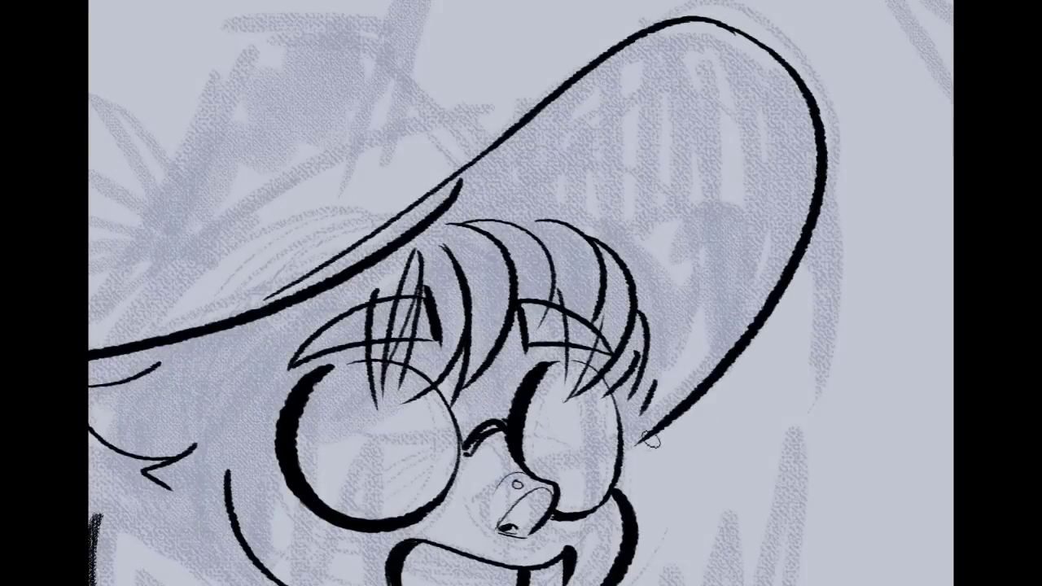
left_click_drag(641, 243, 754, 254)
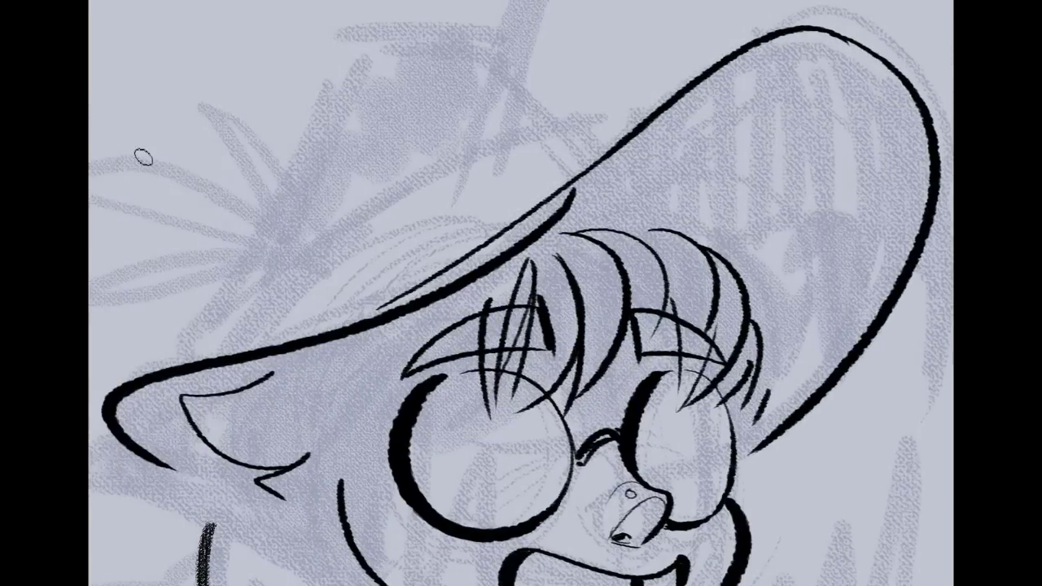
mouse_move(582, 189)
left_mouse_down()
mouse_move(496, 254)
mouse_move(584, 192)
left_mouse_up()
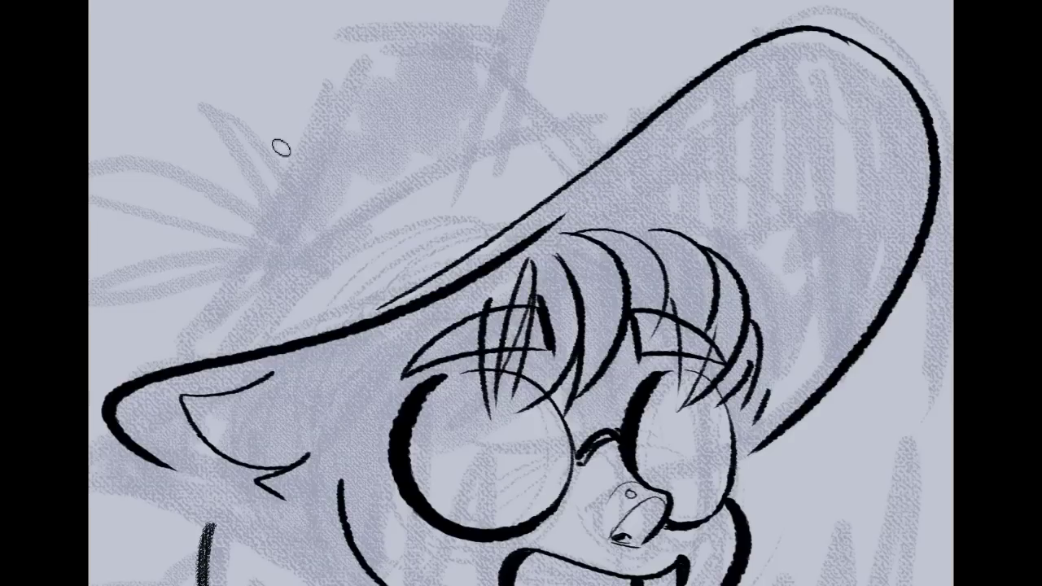
left_click_drag(570, 218, 668, 123)
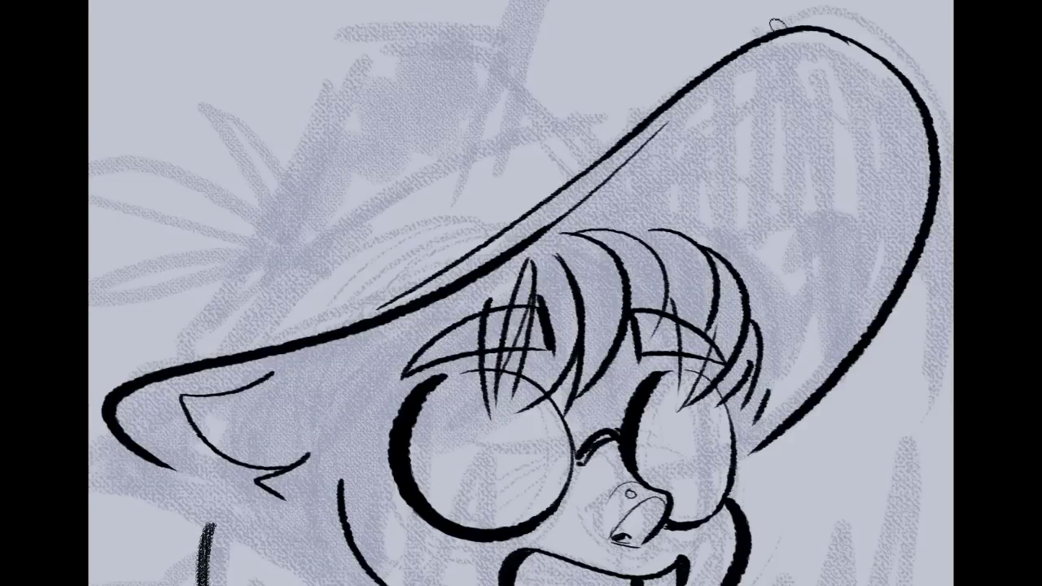
Erase the line overlapping the ear, extend the cheek line upward, and ink the ear's inner curl and curved back edge
left_click_drag(489, 350, 621, 237)
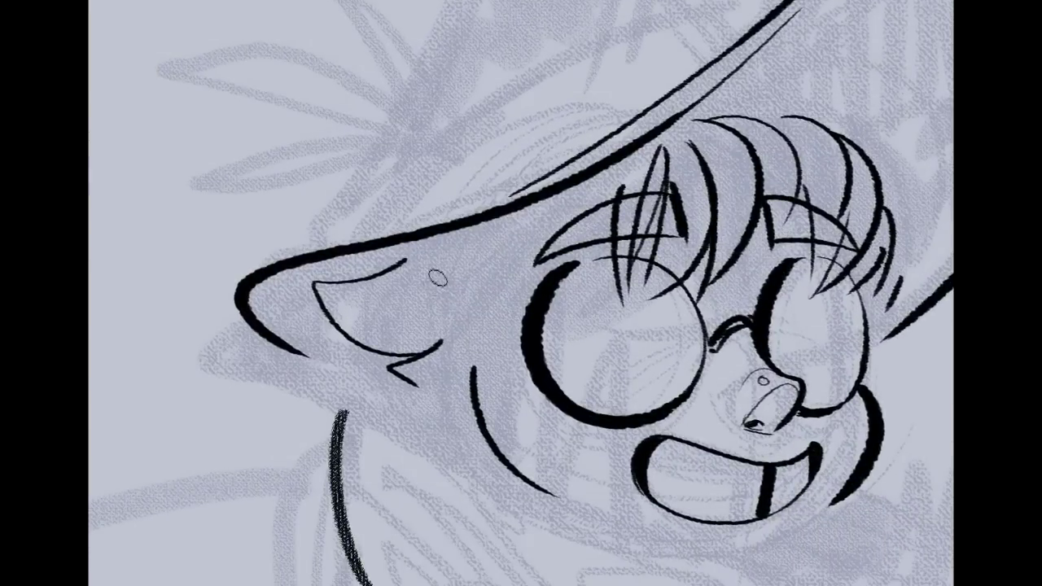
mouse_move(475, 334)
left_mouse_down()
mouse_move(375, 396)
mouse_move(430, 384)
left_mouse_up()
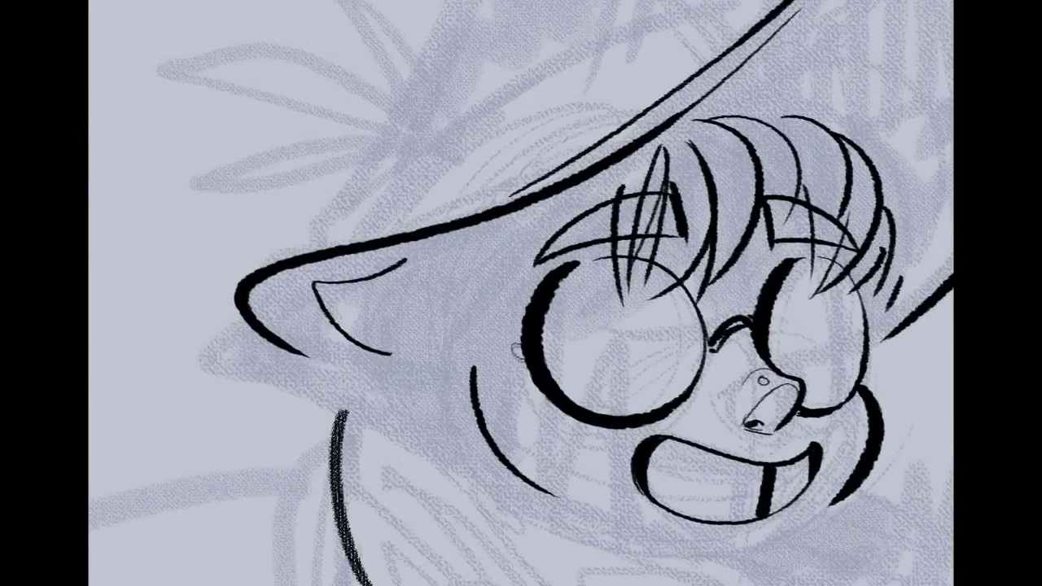
left_click_drag(476, 340, 471, 370)
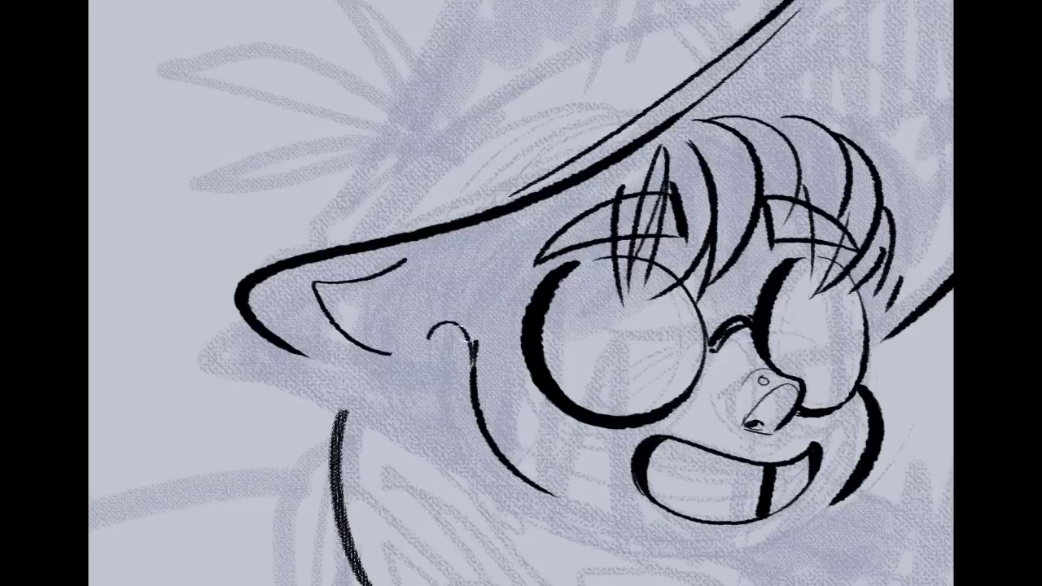
mouse_move(432, 334)
left_mouse_down()
mouse_move(457, 378)
mouse_move(470, 352)
left_mouse_up()
left_click_drag(435, 291, 432, 394)
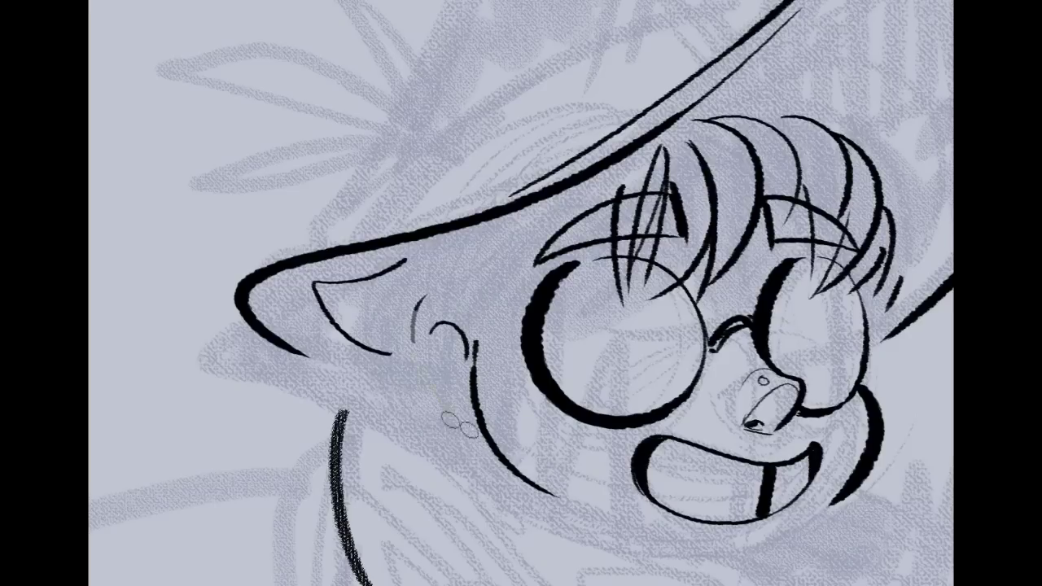
key("ctrl+z")
mouse_move(434, 291)
left_mouse_down()
mouse_move(431, 392)
mouse_move(469, 399)
mouse_move(465, 419)
left_mouse_up()
key("ctrl+z")
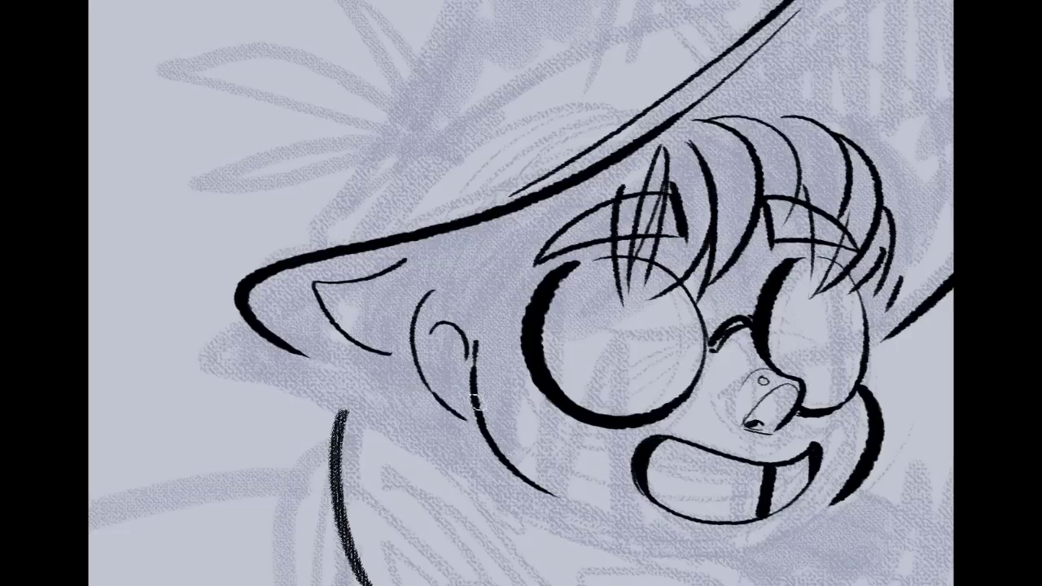
Ink the rounded top of the ear, joining its back edge to the hairline
mouse_move(432, 293)
left_mouse_down()
mouse_move(465, 294)
mouse_move(481, 337)
left_mouse_up()
key("ctrl+z")
key("ctrl+z")
left_click_drag(465, 292, 479, 322)
key("ctrl+z")
left_click_drag(435, 292, 481, 316)
key("ctrl+z")
left_click_drag(429, 292, 474, 308)
Ink pointed sideburn strands between the ear and the near eyebrow
left_click_drag(469, 259, 491, 342)
key("ctrl+z")
left_click_drag(464, 261, 490, 342)
left_click_drag(518, 235, 501, 352)
key("ctrl+z")
left_click_drag(513, 225, 497, 325)
mouse_move(514, 227)
left_mouse_down()
mouse_move(556, 213)
mouse_move(525, 277)
mouse_move(541, 320)
mouse_move(578, 171)
left_mouse_up()
key("ctrl+z")
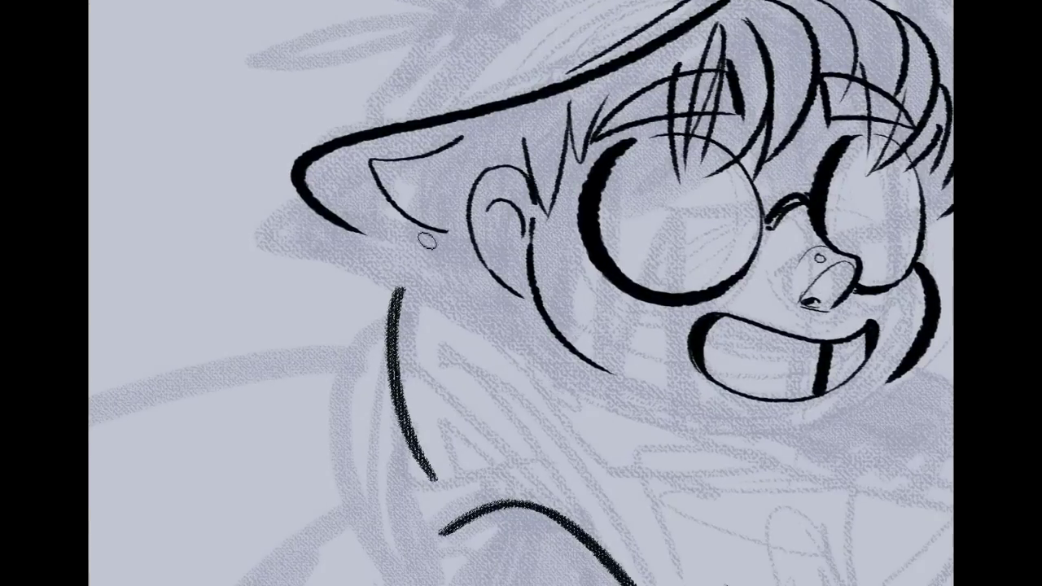
Ink the spiky hair tuft behind the ear beneath the near side of the brim
mouse_move(404, 219)
left_mouse_down()
mouse_move(506, 269)
mouse_move(433, 247)
mouse_move(529, 297)
mouse_move(497, 296)
mouse_move(432, 264)
mouse_move(472, 273)
mouse_move(426, 268)
mouse_move(516, 316)
left_mouse_up()
key("ctrl+z")
mouse_move(949, 8)
left_mouse_down()
mouse_move(895, 90)
mouse_move(632, 234)
mouse_move(647, 291)
left_mouse_up()
left_click_drag(564, 159, 523, 211)
mouse_move(521, 293)
left_mouse_down()
mouse_move(644, 326)
mouse_move(634, 313)
left_mouse_up()
left_click_drag(580, 149, 798, 167)
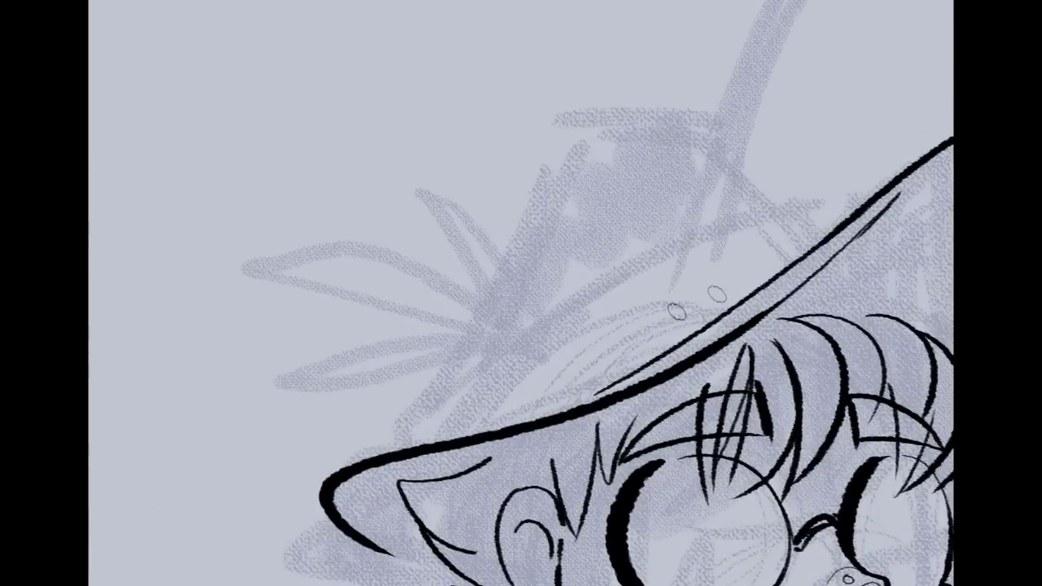
Ink the corner and both upright sides of the bent stem rising from the hat
mouse_move(749, 188)
left_mouse_down()
mouse_move(714, 187)
mouse_move(566, 395)
mouse_move(477, 385)
left_mouse_up()
left_click_drag(539, 132, 612, 140)
left_click_drag(547, 135, 501, 177)
key("ctrl+z")
left_click_drag(521, 137, 415, 438)
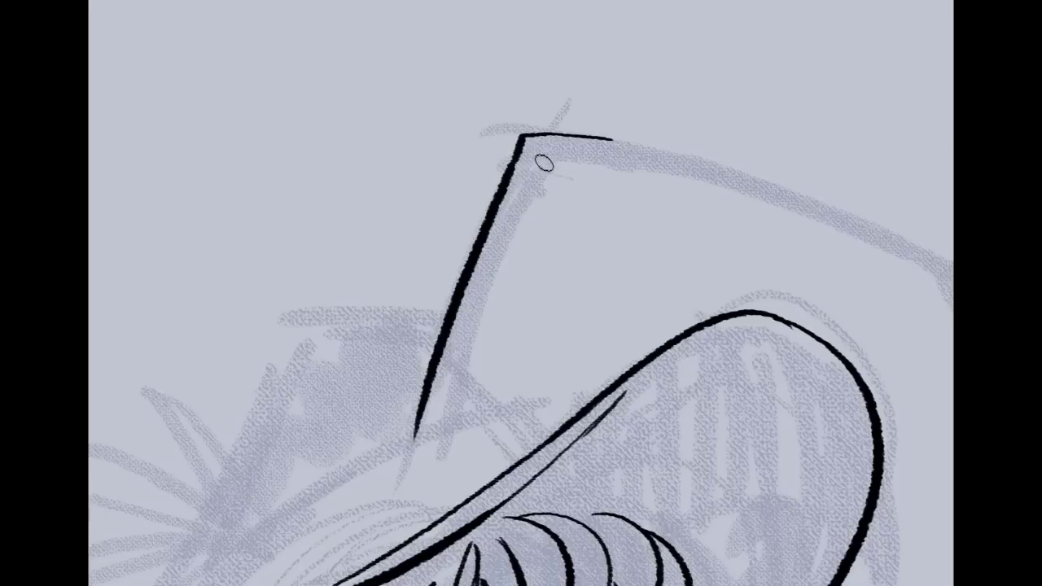
mouse_move(530, 146)
left_mouse_down()
mouse_move(579, 168)
mouse_move(552, 168)
mouse_move(478, 339)
left_mouse_up()
key("ctrl+z")
mouse_move(570, 158)
left_mouse_down()
mouse_move(455, 383)
mouse_move(458, 419)
mouse_move(438, 430)
left_mouse_up()
left_click_drag(941, 263, 714, 197)
Ink the underside of the stem's long arm, sweeping from the corner toward the teardrop end
left_click_drag(334, 90, 692, 210)
key("ctrl+z")
left_click_drag(342, 88, 615, 120)
key("ctrl+z")
mouse_move(335, 91)
left_mouse_down()
mouse_move(545, 138)
mouse_move(680, 212)
mouse_move(479, 112)
mouse_move(698, 196)
left_mouse_up()
key("ctrl+z")
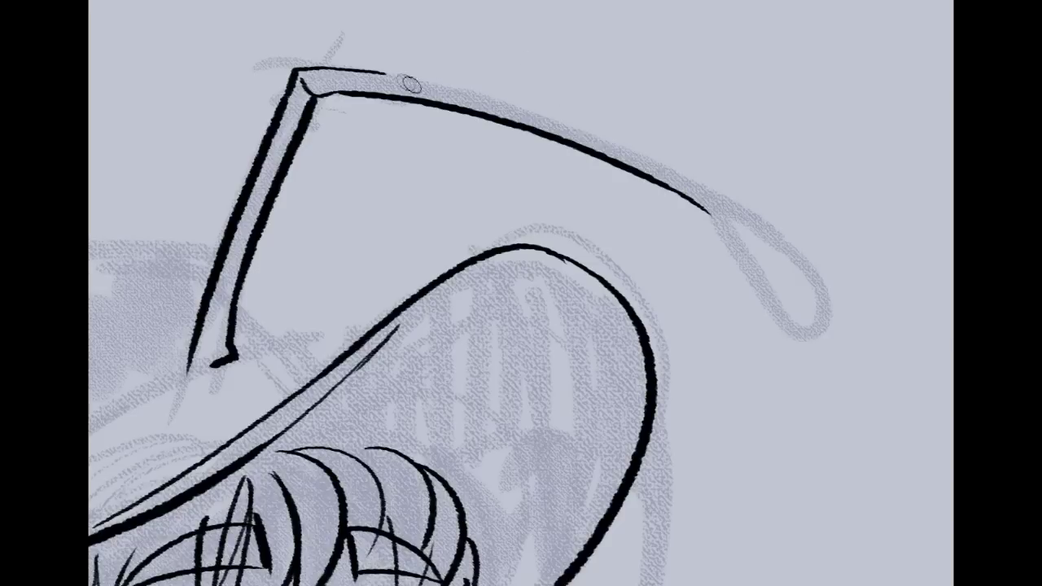
Ink the upper edge of the stem's long arm parallel to its underside
left_click_drag(384, 75, 689, 166)
key("ctrl+z")
left_click_drag(383, 78, 705, 192)
key("ctrl+z")
mouse_move(383, 75)
left_mouse_down()
mouse_move(568, 123)
mouse_move(720, 193)
left_mouse_up()
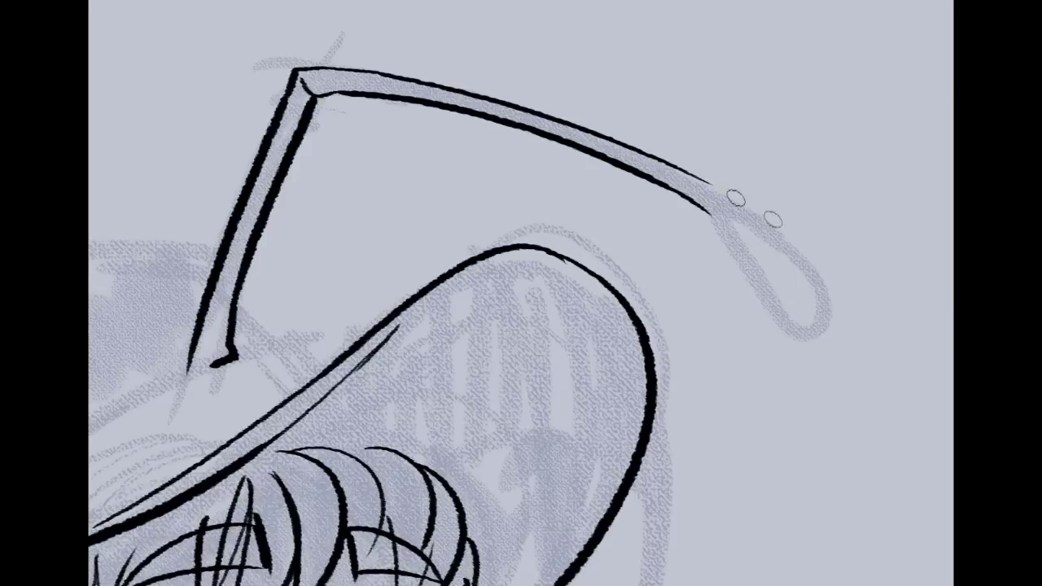
Extend the stem's upper edge around into a closed teardrop loop at its far end
left_click_drag(690, 177, 802, 249)
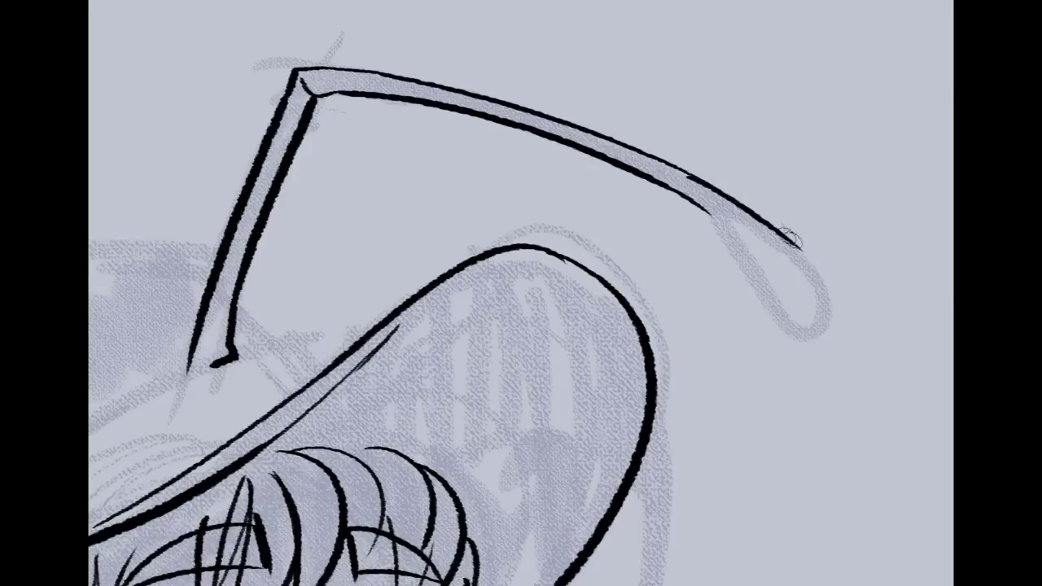
mouse_move(711, 216)
left_mouse_down()
mouse_move(807, 341)
mouse_move(845, 326)
mouse_move(812, 266)
mouse_move(754, 218)
left_mouse_up()
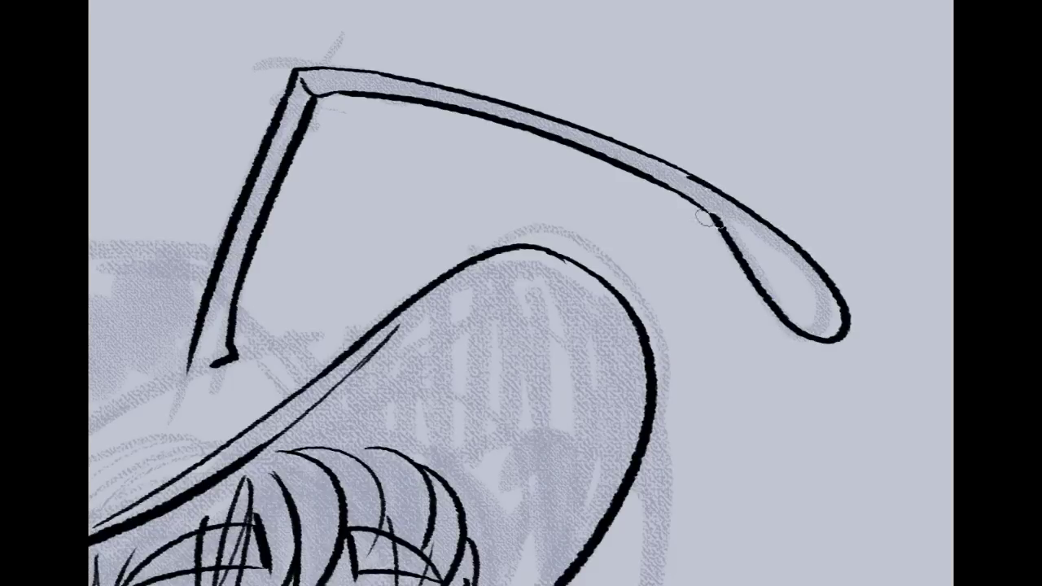
key("ctrl+z")
left_click_drag(715, 221, 835, 268)
left_click_drag(454, 314, 680, 342)
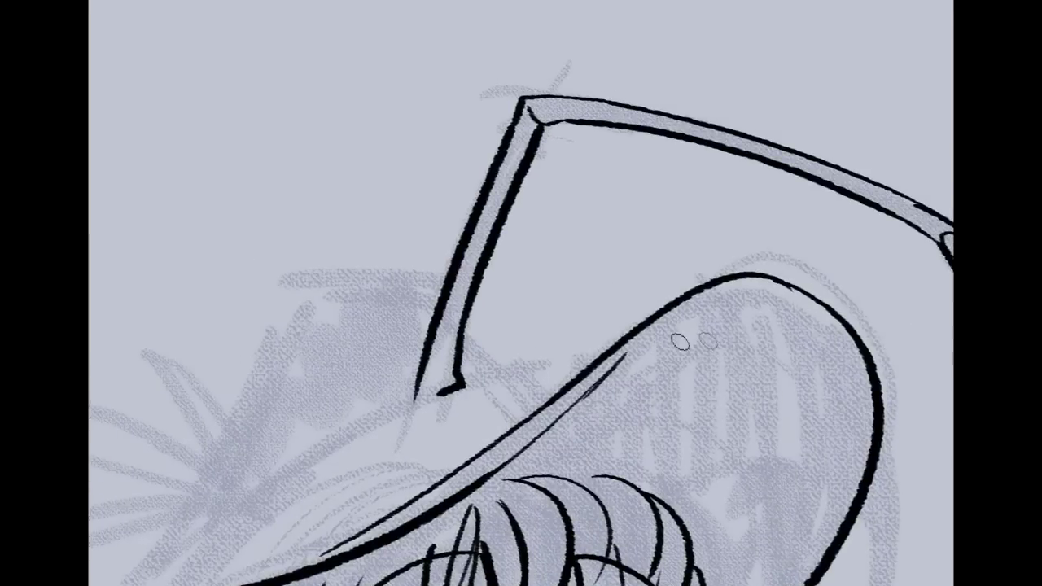
left_click_drag(382, 368, 770, 234)
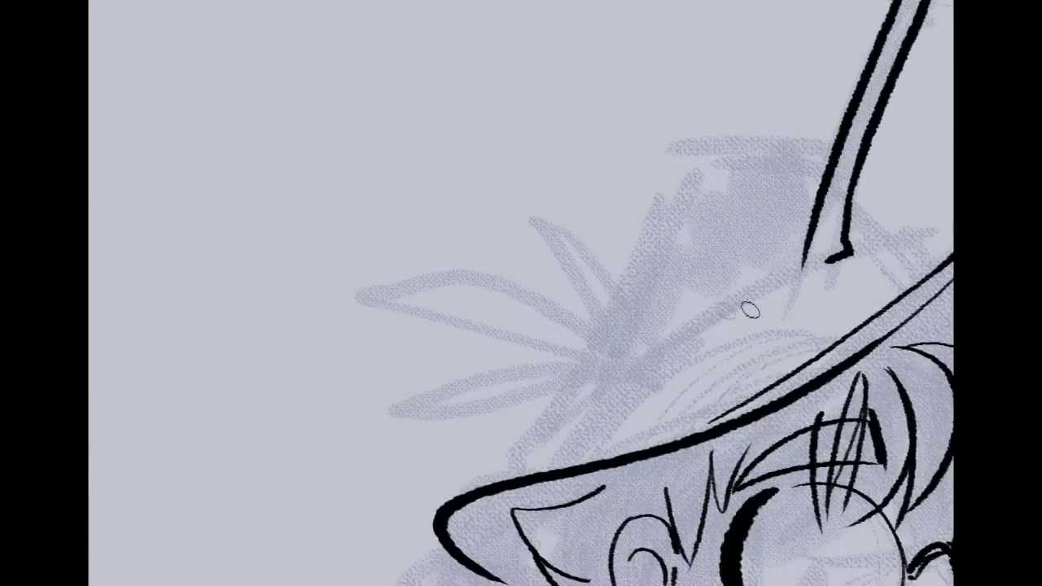
left_click_drag(889, 253, 723, 307)
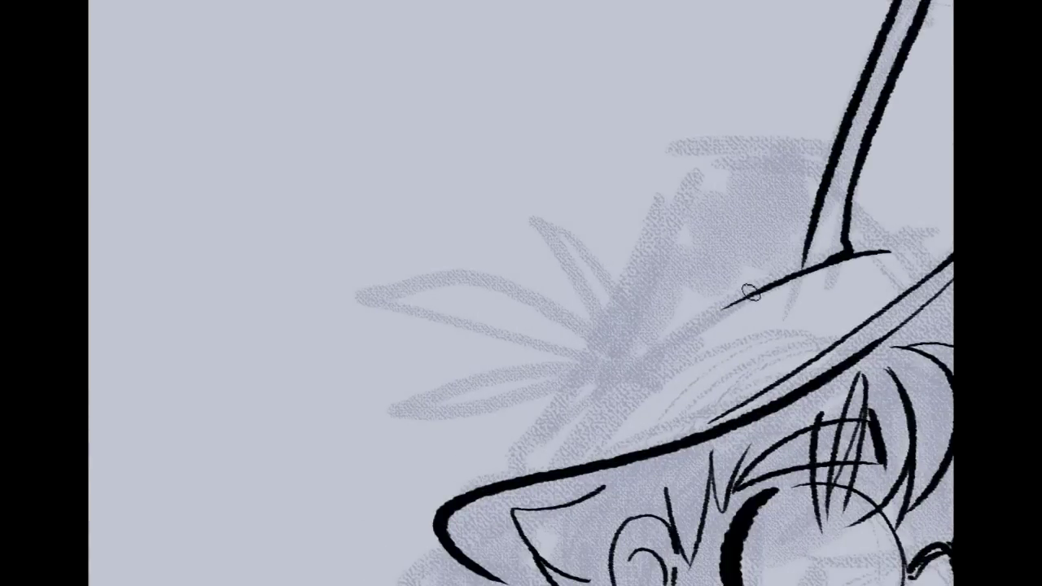
key("ctrl+z")
Thicken the outline at the peak of the raised brim to smooth the join between its two curves
mouse_move(851, 252)
left_mouse_down()
mouse_move(271, 350)
mouse_move(536, 273)
mouse_move(403, 301)
left_mouse_up()
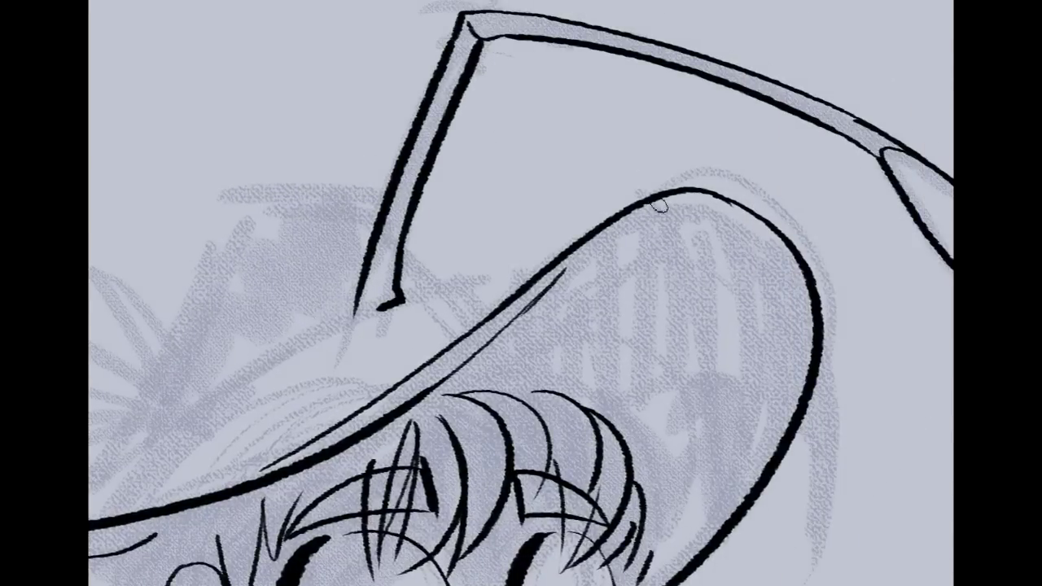
left_click_drag(643, 207, 743, 216)
left_click_drag(673, 193, 729, 199)
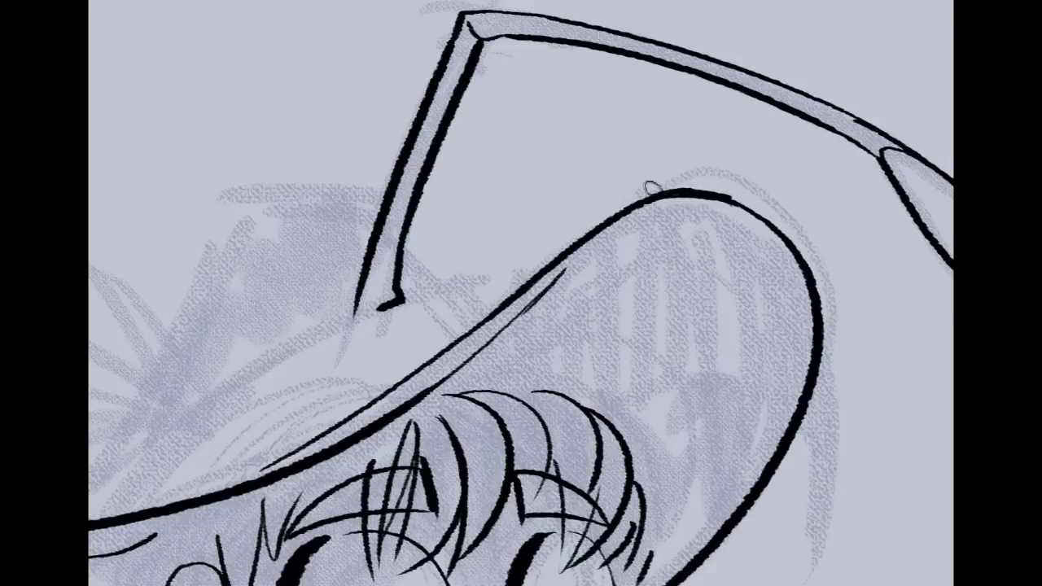
Ink the hat band's upper edge beneath the stem and bend it down to meet the raised brim
mouse_move(529, 346)
left_mouse_down()
mouse_move(643, 308)
mouse_move(766, 242)
left_mouse_up()
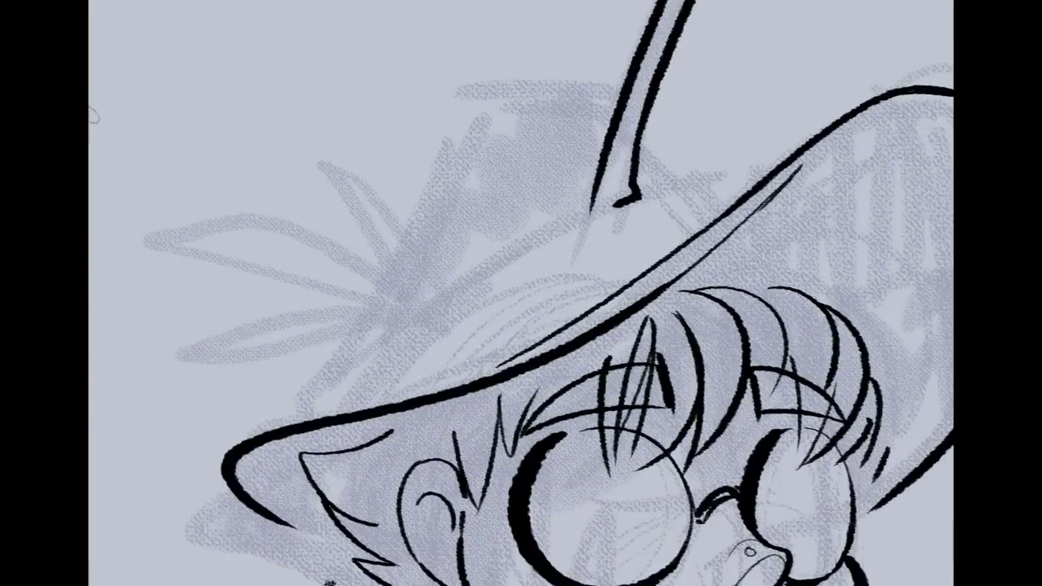
left_click_drag(661, 196, 495, 260)
key("ctrl+z")
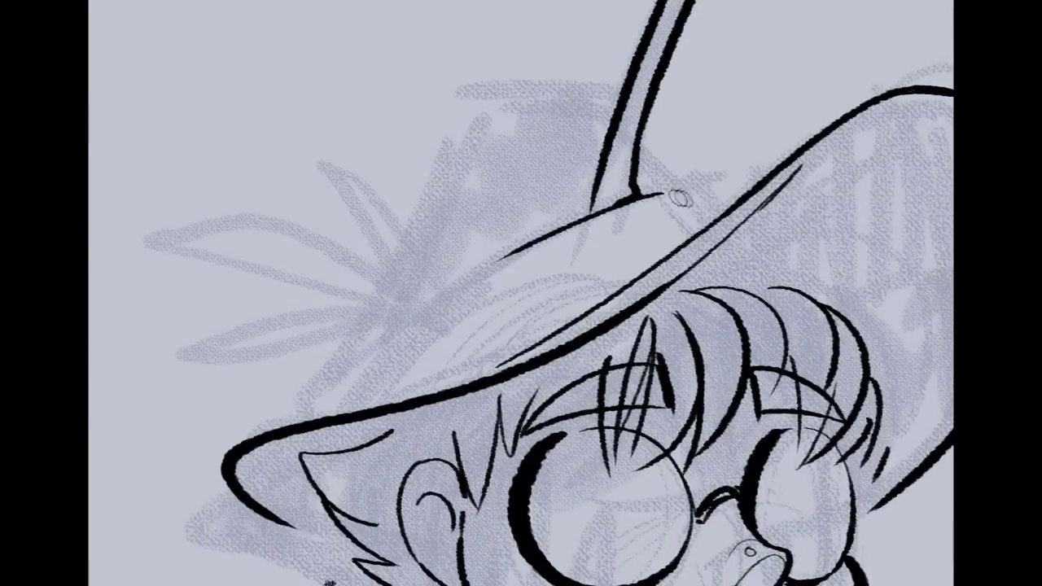
mouse_move(644, 200)
left_mouse_down()
mouse_move(712, 191)
mouse_move(730, 212)
left_mouse_up()
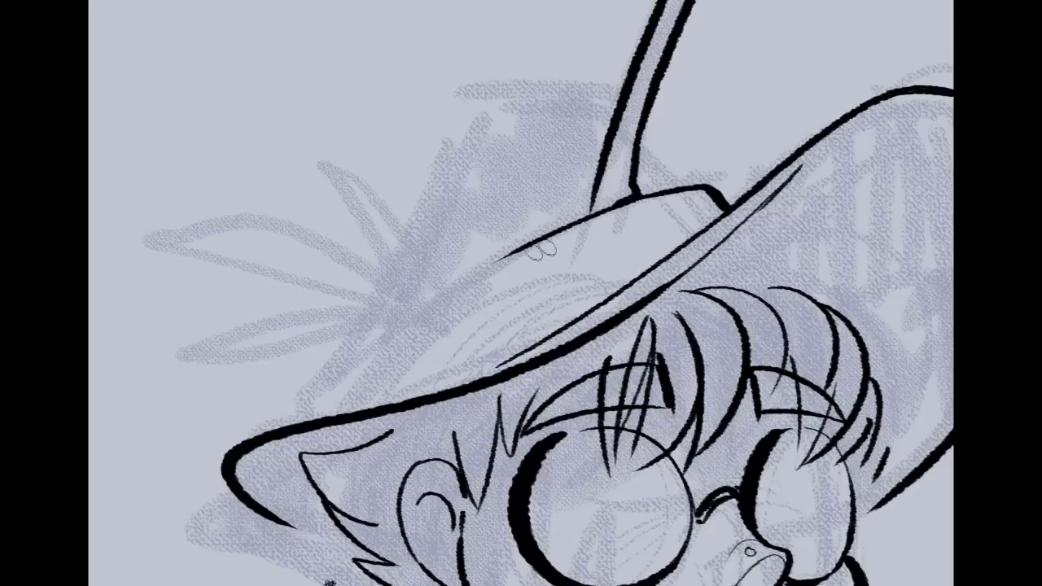
Continue the hat band's upper edge in a thick curve down to the near side of the brim
left_click_drag(534, 245, 362, 363)
key("ctrl+z")
left_click_drag(526, 246, 327, 406)
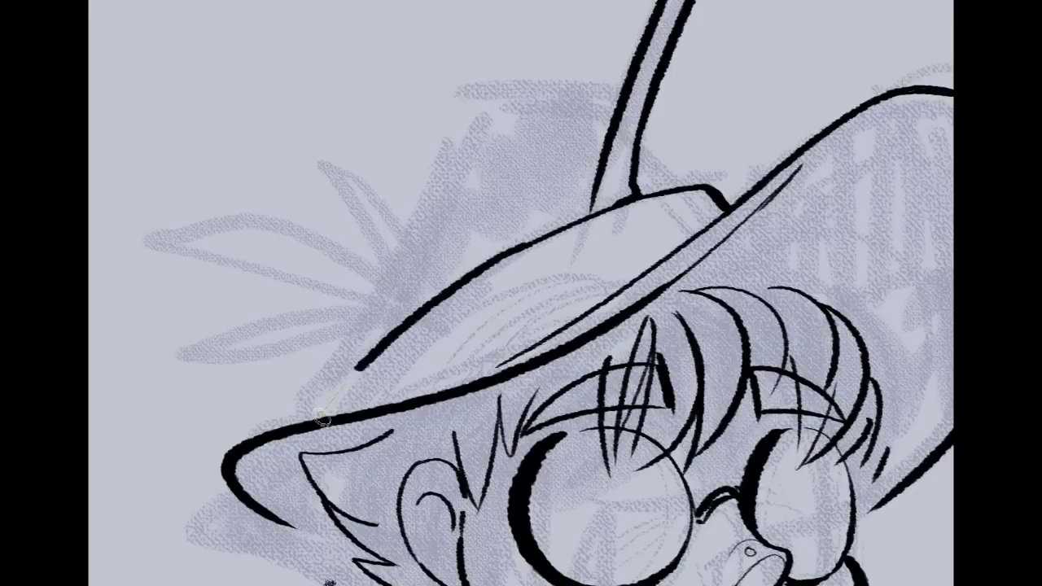
left_click_drag(560, 229, 386, 342)
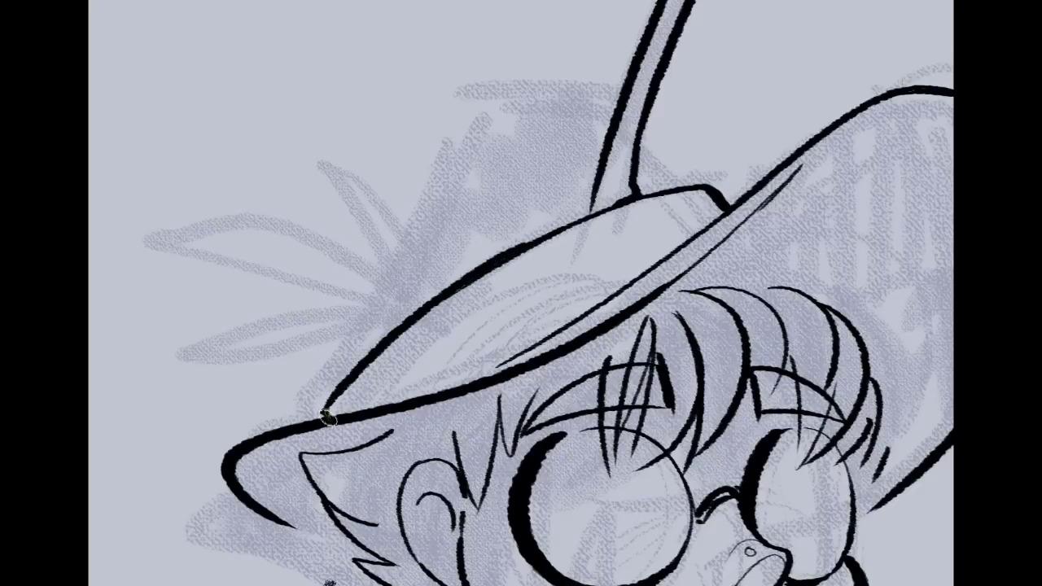
mouse_move(327, 417)
left_mouse_down()
mouse_move(395, 338)
mouse_move(511, 267)
mouse_move(678, 190)
left_mouse_up()
key("ctrl+z")
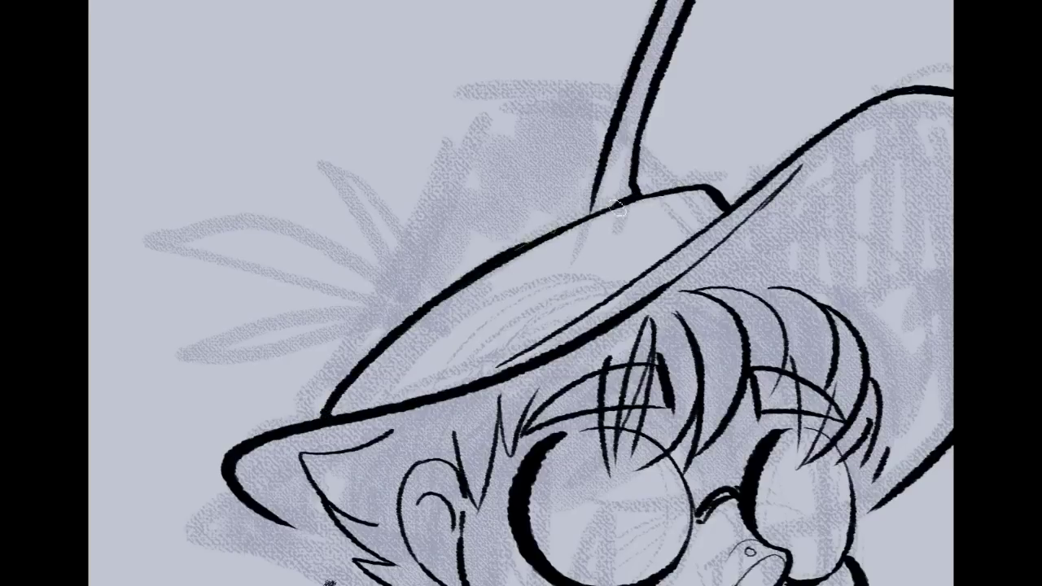
Ink a short upright edge where the hat band meets the near side of the brim
left_click_drag(321, 380, 323, 418)
key("ctrl+z")
key("ctrl+z")
left_click_drag(319, 378, 326, 417)
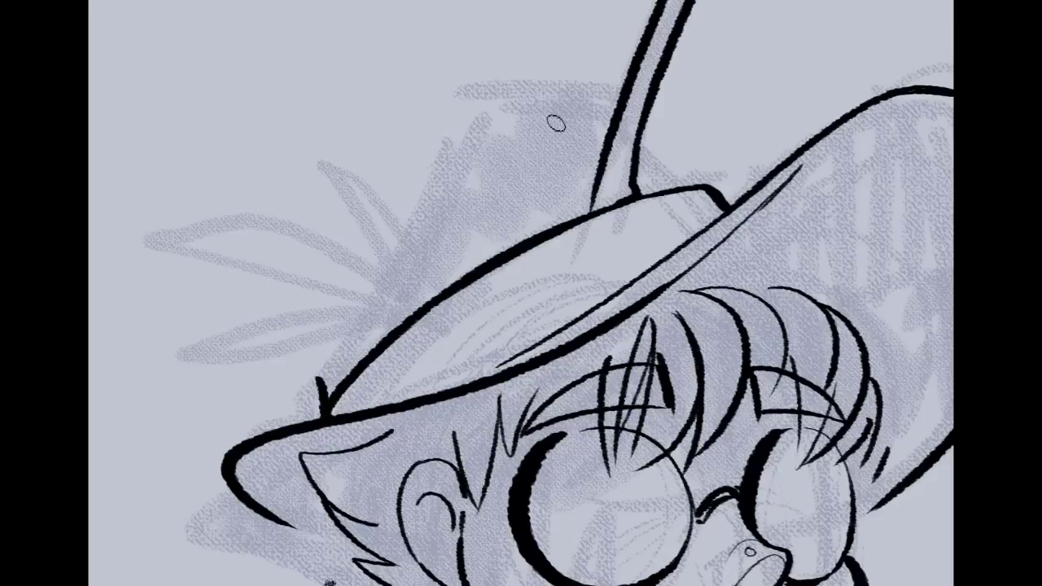
Ink the top of the hat's crown and its near side sloping down to the short edge above the brim
left_click_drag(582, 81, 473, 86)
key("ctrl+z")
mouse_move(579, 81)
left_mouse_down()
mouse_move(473, 85)
mouse_move(417, 221)
mouse_move(353, 294)
mouse_move(303, 382)
left_mouse_up()
key("ctrl+z")
left_click_drag(421, 222, 308, 388)
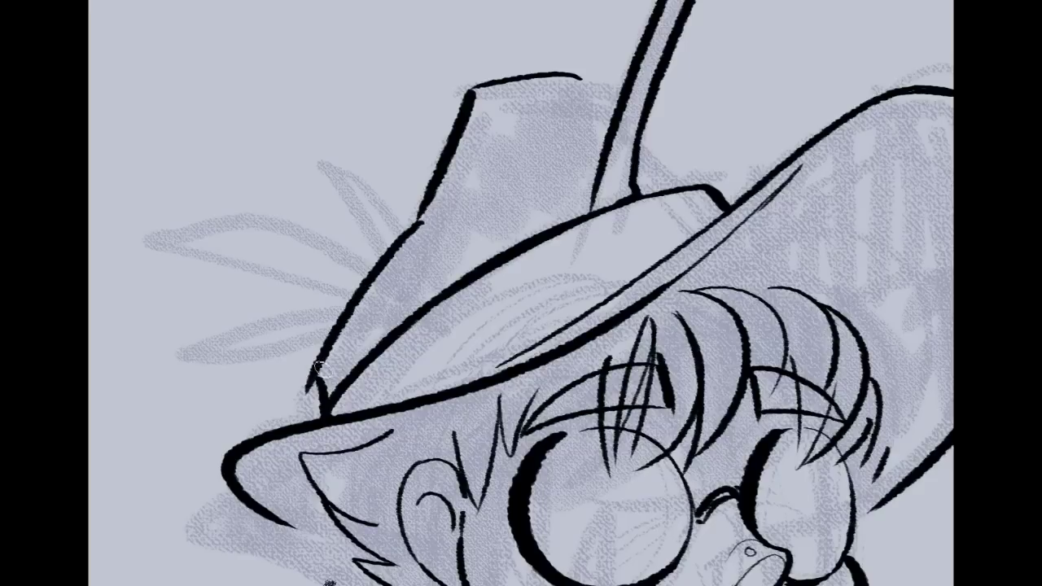
Ink the crown's inner crease and far side behind the stem, and clean up the overshooting corner near the brim
mouse_move(474, 93)
left_mouse_down()
mouse_move(494, 189)
mouse_move(449, 285)
left_mouse_up()
left_click_drag(580, 76, 620, 144)
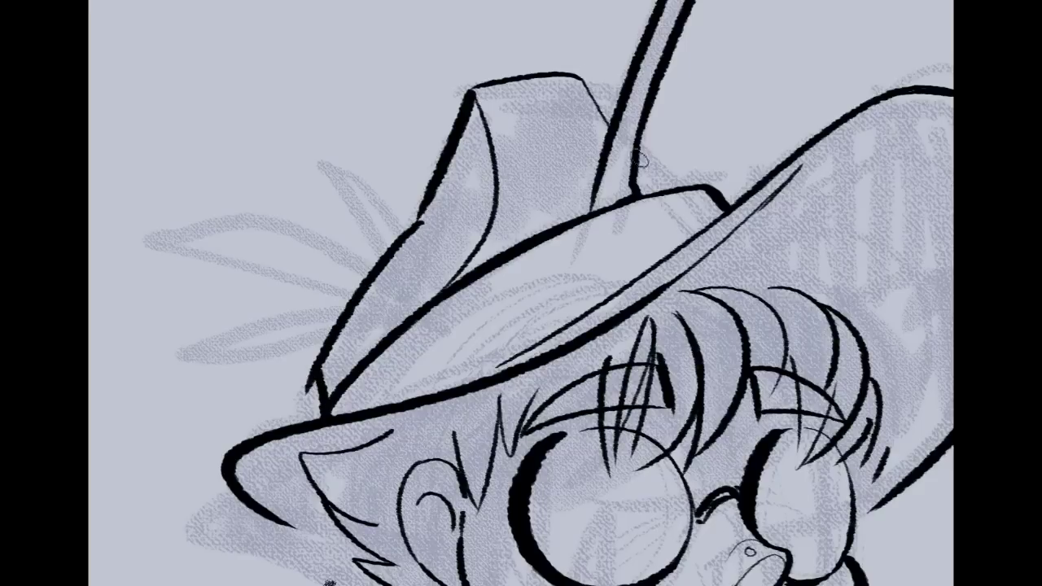
left_click_drag(638, 149, 725, 203)
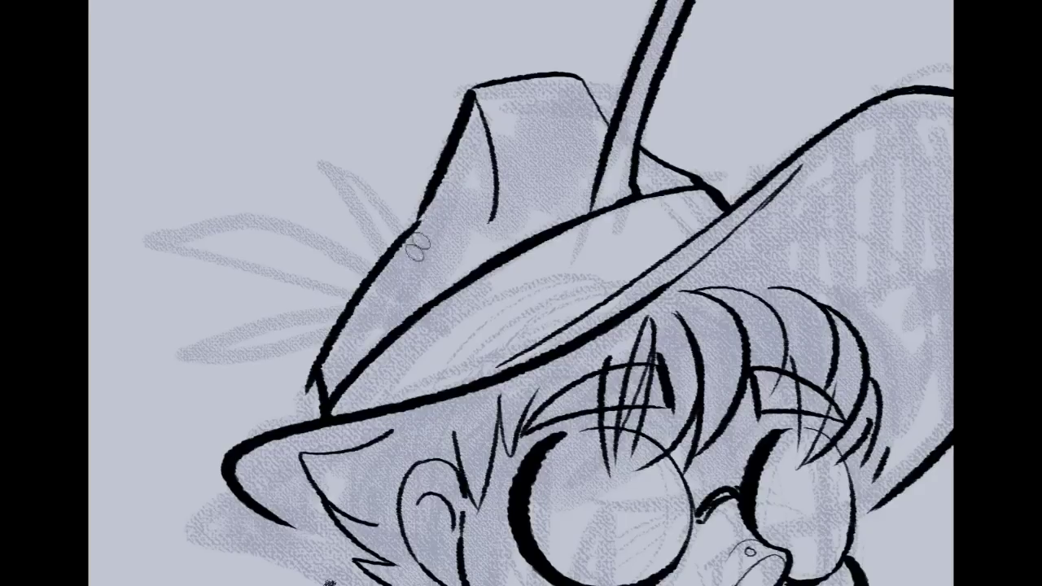
mouse_move(307, 366)
left_mouse_down()
mouse_move(303, 395)
mouse_move(314, 400)
left_mouse_up()
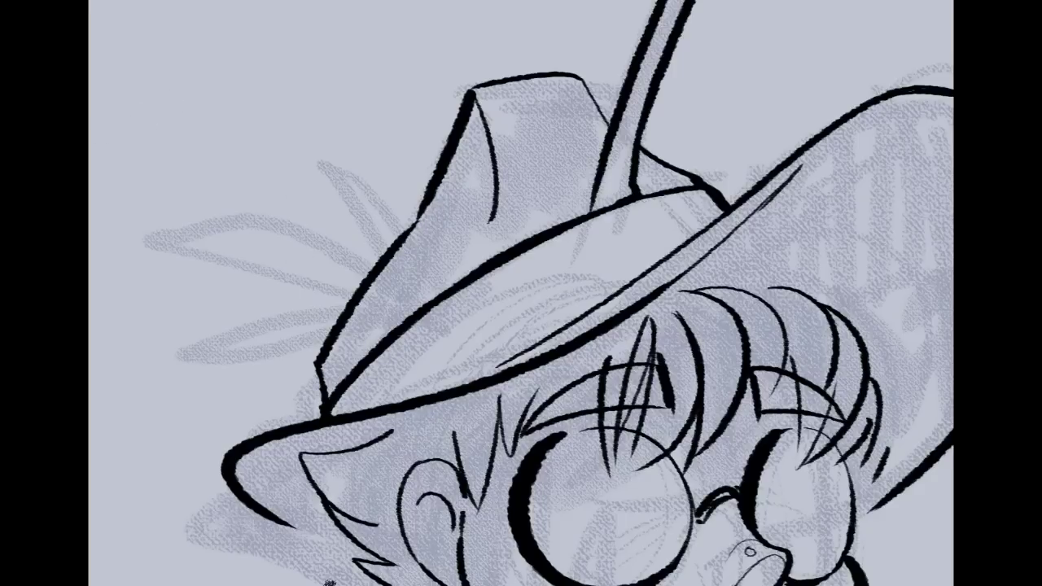
left_click_drag(486, 224, 440, 255)
Reshape the hat band's upper edge into a peak at the stem's base and erase the old curve below it
mouse_move(522, 342)
left_mouse_down()
mouse_move(484, 181)
mouse_move(539, 406)
mouse_move(673, 542)
mouse_move(617, 408)
left_mouse_up()
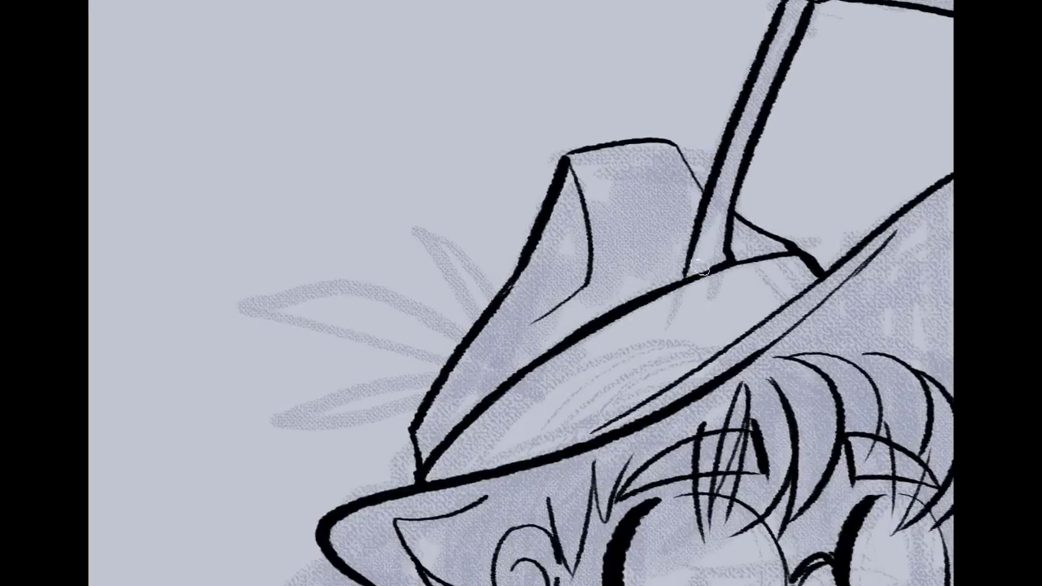
mouse_move(684, 274)
left_mouse_down()
mouse_move(592, 320)
mouse_move(726, 246)
left_mouse_up()
left_click_drag(794, 251, 731, 255)
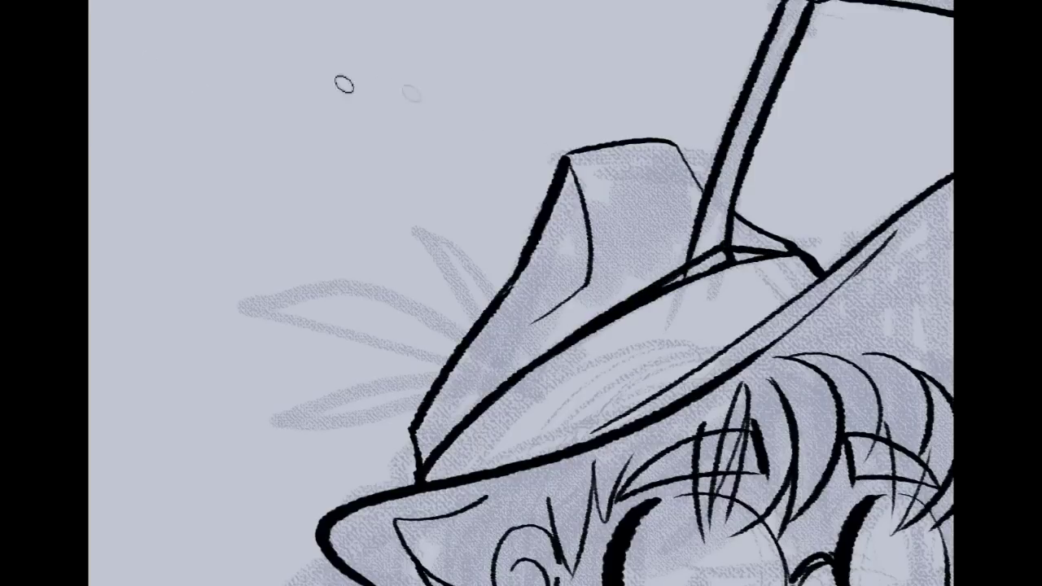
mouse_move(746, 276)
left_mouse_down()
mouse_move(693, 279)
mouse_move(749, 267)
mouse_move(624, 331)
mouse_move(589, 362)
left_mouse_up()
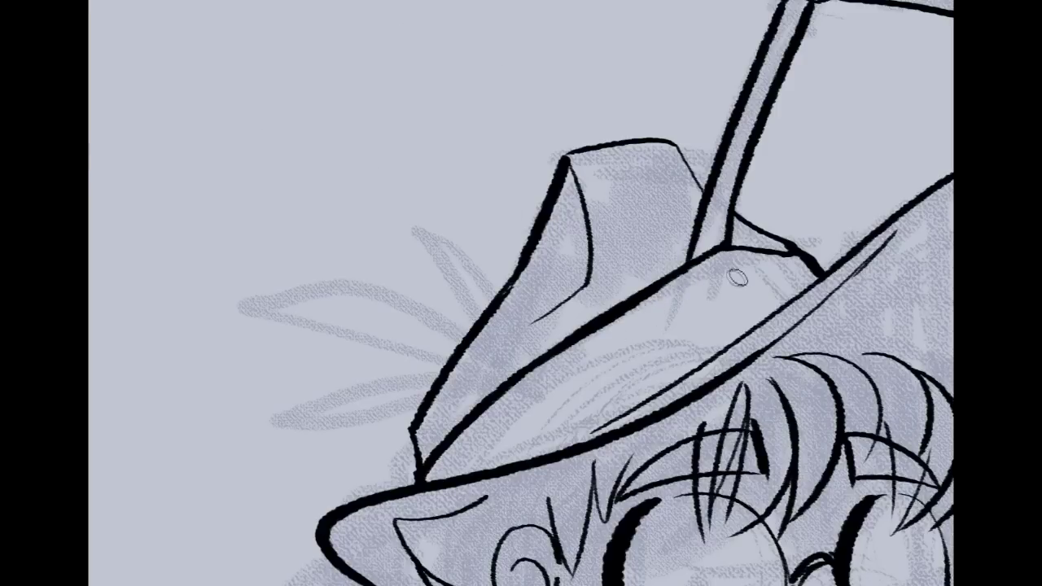
Ink a thin broken crease on the hat band, slanting from the stem's base toward the brim
left_click_drag(738, 251, 779, 304)
mouse_move(758, 262)
left_mouse_down()
mouse_move(792, 266)
mouse_move(796, 254)
left_mouse_up()
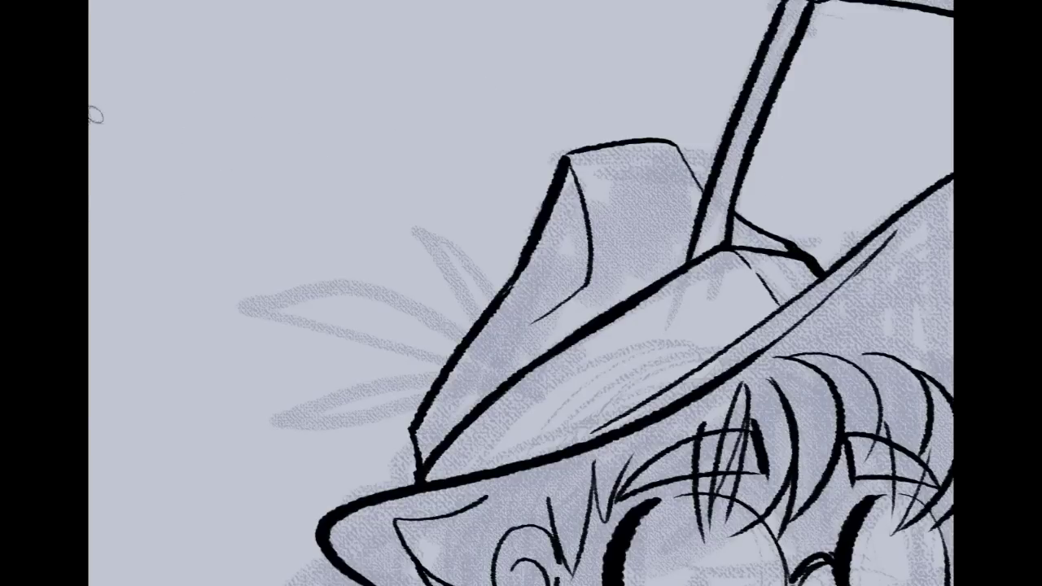
left_click_drag(693, 290, 713, 328)
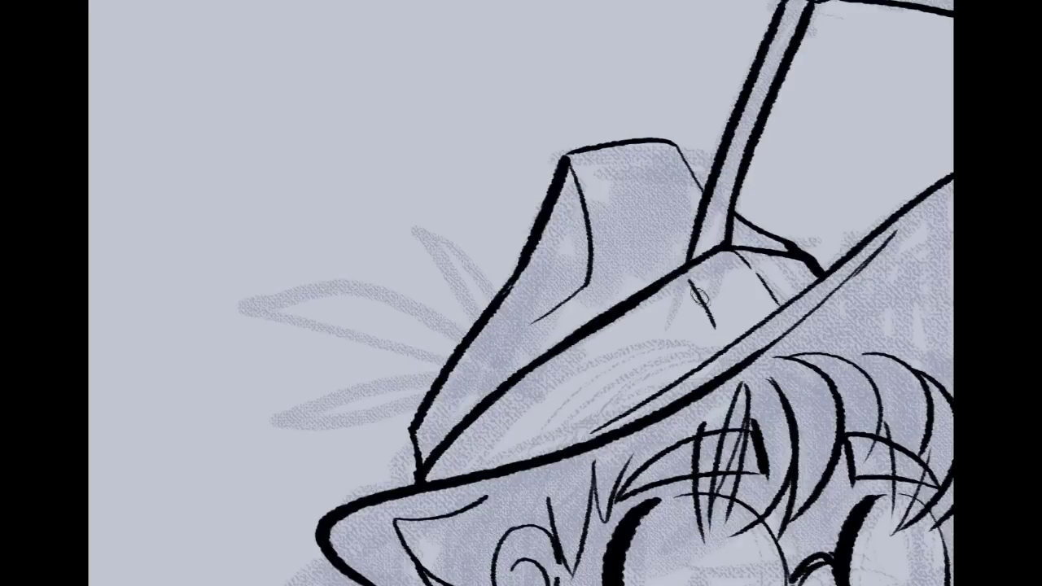
key("ctrl+z")
Ink several long thin fold lines running from that crease along the hat band toward the near side
left_click_drag(745, 265, 637, 342)
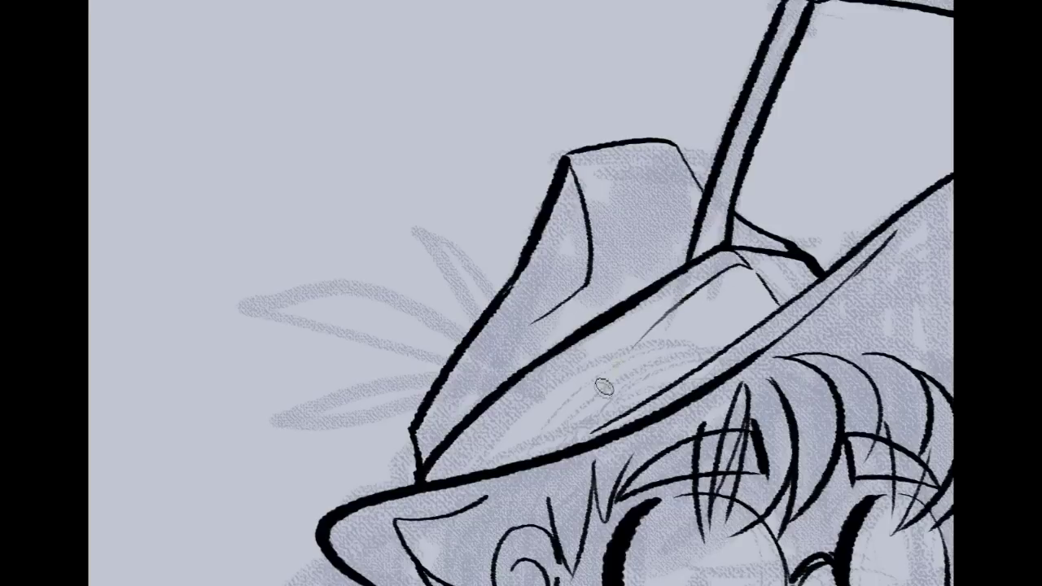
left_click_drag(751, 272, 649, 357)
key("ctrl+z")
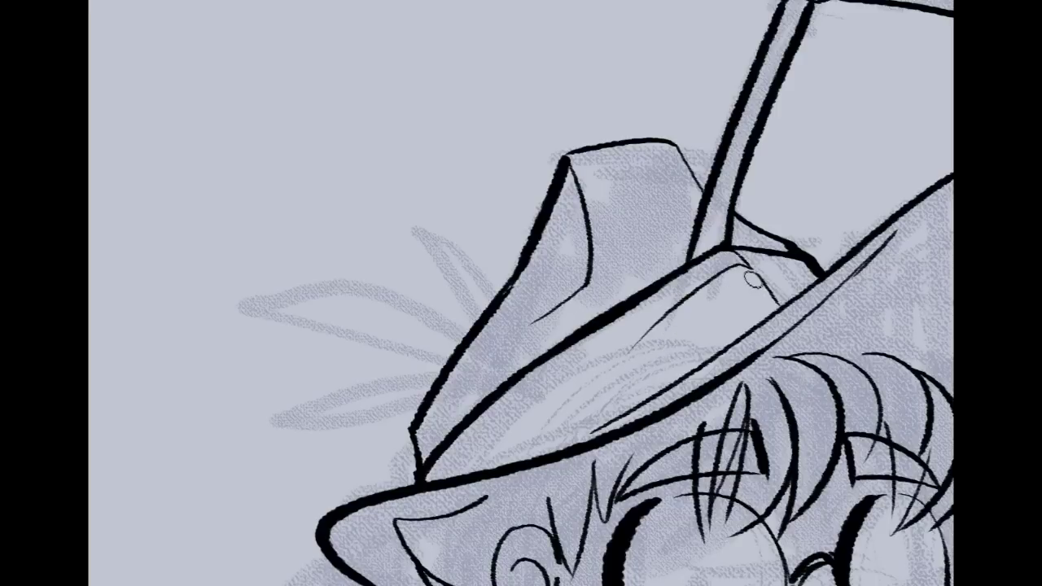
left_click_drag(755, 277, 615, 400)
left_click_drag(694, 334, 662, 364)
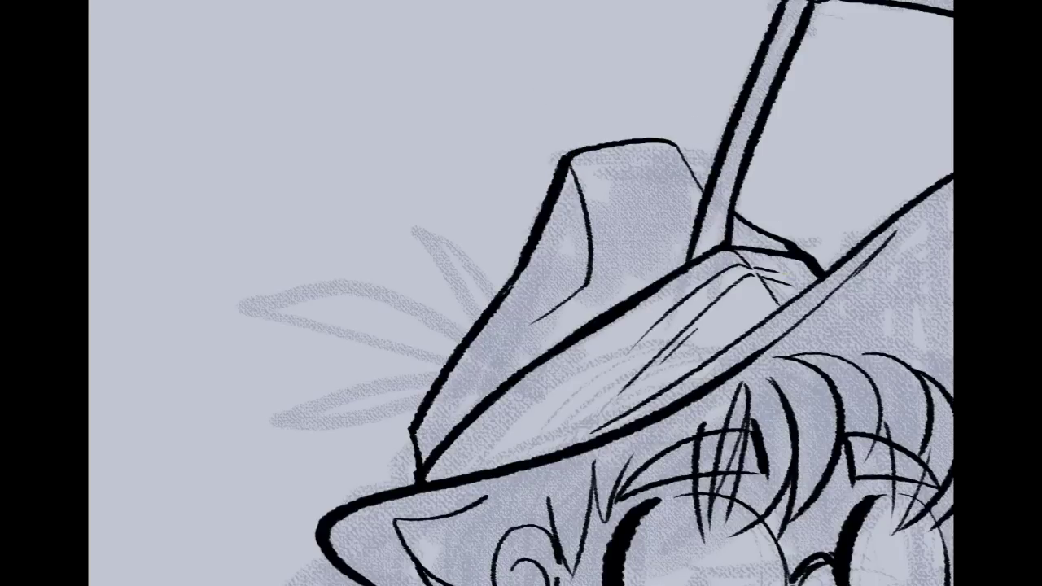
Ink the rounded outer edge of the coat's shoulder flap, starting at the collar's near side
scroll(521, 293, "down", 5)
scroll(521, 294, "left", 3)
scroll(521, 293, "right", 6)
scroll(521, 293, "left", 5)
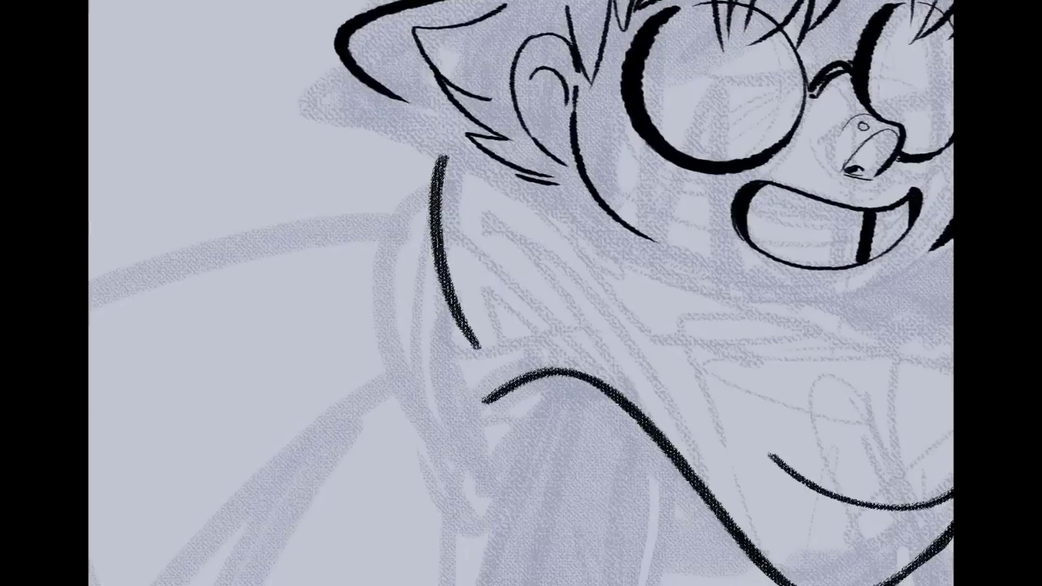
mouse_move(450, 179)
left_mouse_down()
mouse_move(395, 221)
mouse_move(461, 444)
left_mouse_up()
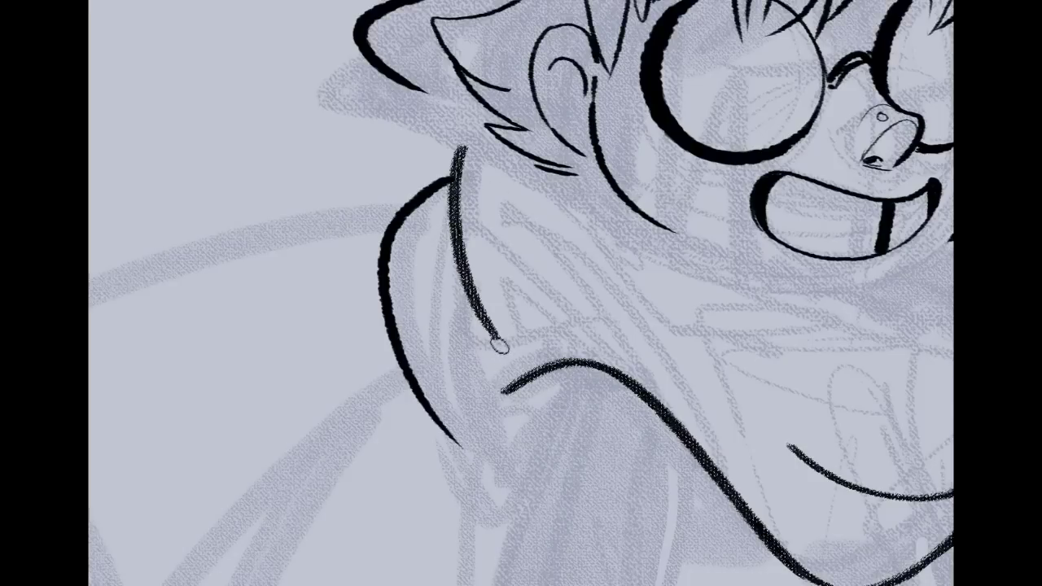
Ink a pointed triangular fold on the collar below the jaw, with a short thick accent at its near corner
left_click_drag(498, 339, 557, 219)
key("ctrl+z")
mouse_move(484, 357)
left_mouse_down()
mouse_move(599, 267)
mouse_move(717, 348)
mouse_move(562, 333)
left_mouse_up()
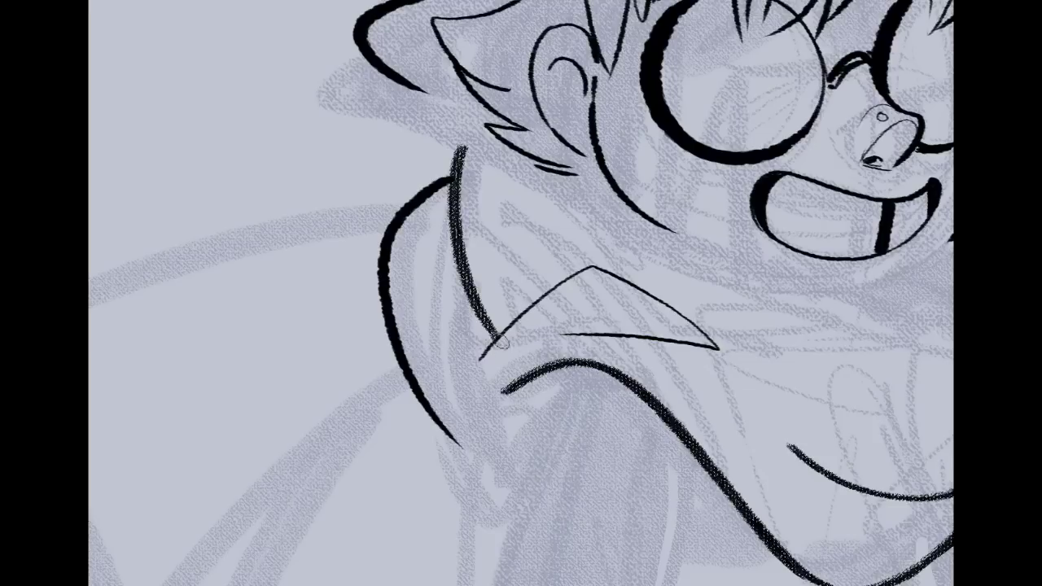
left_click_drag(488, 359, 531, 273)
left_click_drag(478, 373, 488, 395)
key("ctrl+z")
left_click_drag(470, 330, 447, 296)
key("ctrl+z")
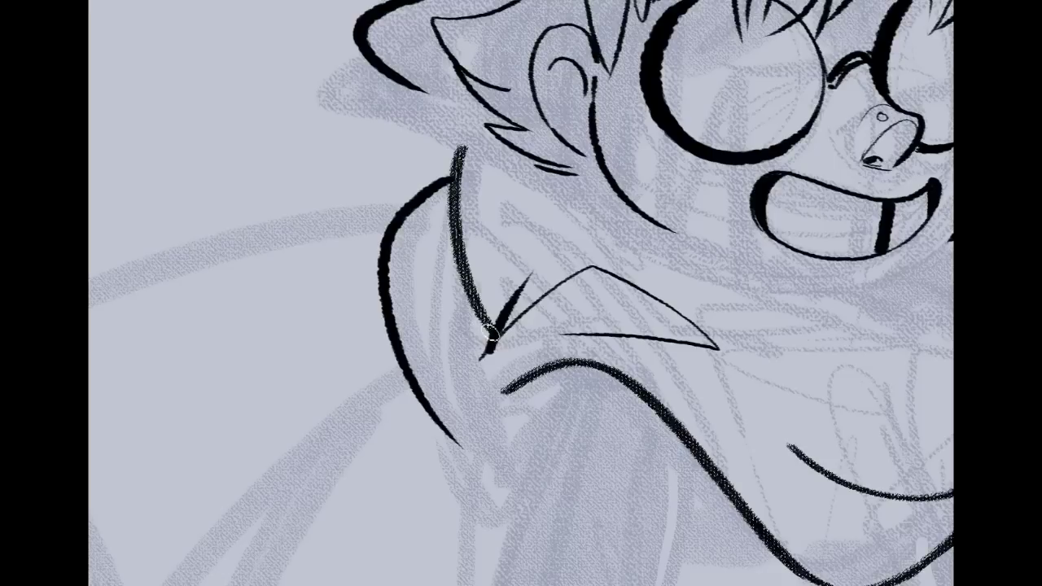
Ink a diagonal line joining the collar's near side to its lower curve and erase the overshooting ends
left_click_drag(490, 330, 546, 391)
key("ctrl+z")
left_click_drag(441, 265, 539, 383)
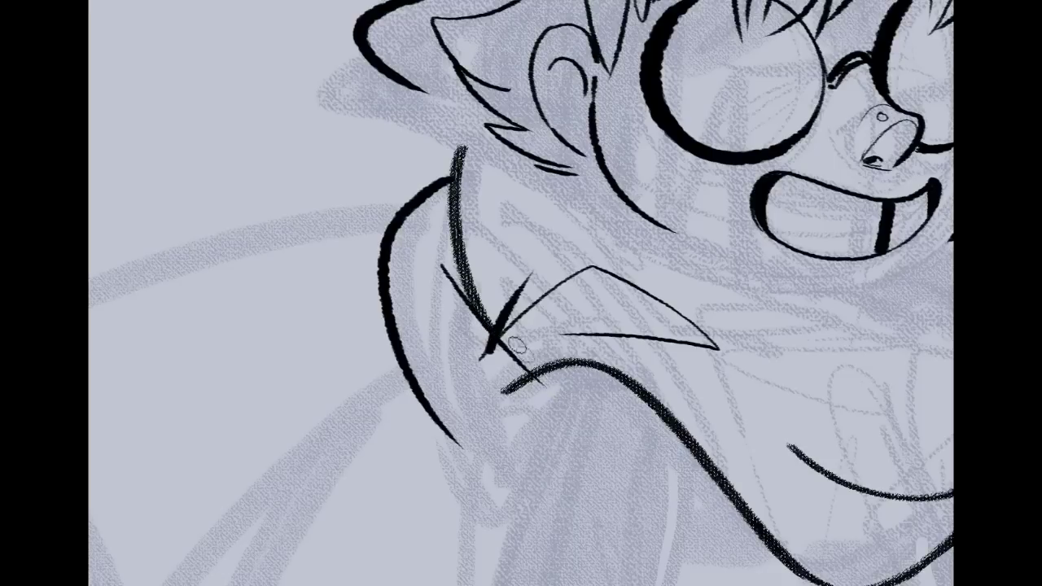
mouse_move(464, 344)
left_mouse_down()
mouse_move(510, 393)
mouse_move(529, 383)
left_mouse_up()
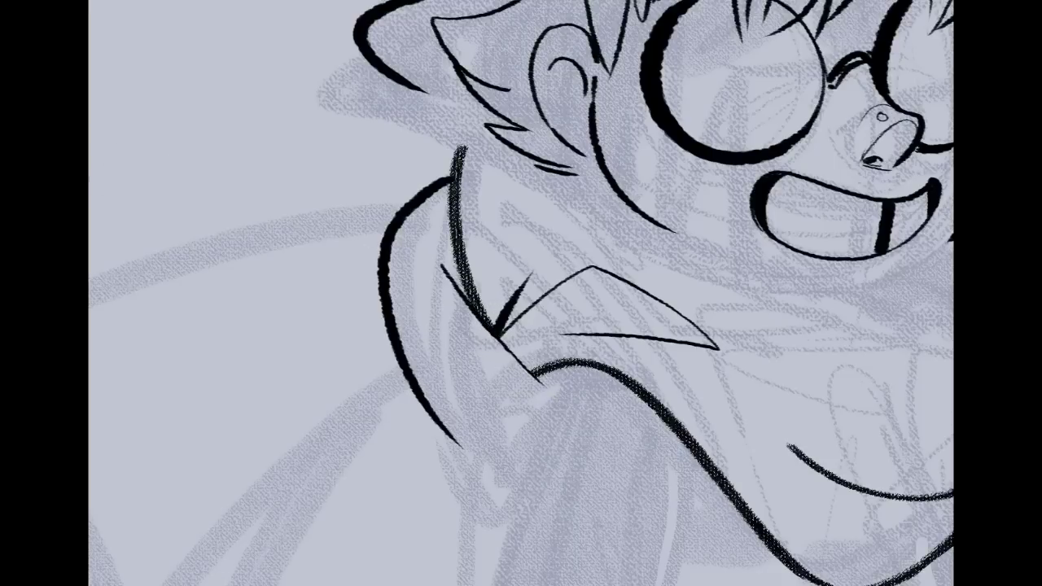
Ink two tapering creases on the near sleeve, radiating from the shoulder flap's outer edge
mouse_move(577, 328)
left_mouse_down()
mouse_move(561, 285)
mouse_move(721, 119)
mouse_move(813, 215)
mouse_move(899, 215)
left_mouse_up()
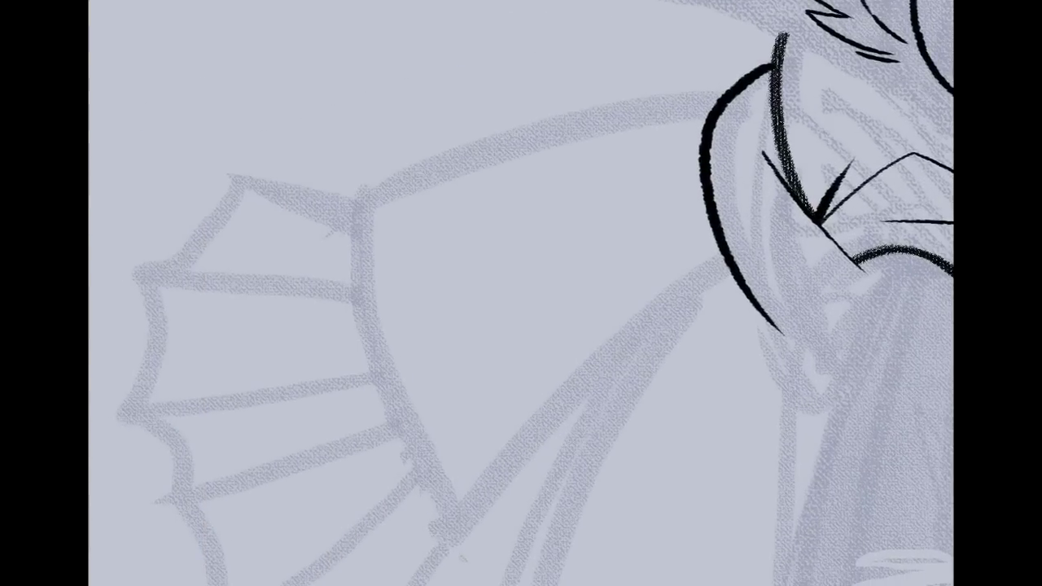
mouse_move(706, 197)
left_mouse_down()
mouse_move(546, 230)
mouse_move(611, 163)
mouse_move(705, 189)
mouse_move(513, 246)
left_mouse_up()
key("ctrl+z")
mouse_move(693, 194)
left_mouse_down()
mouse_move(589, 179)
mouse_move(530, 214)
mouse_move(580, 210)
left_mouse_up()
key("ctrl+z")
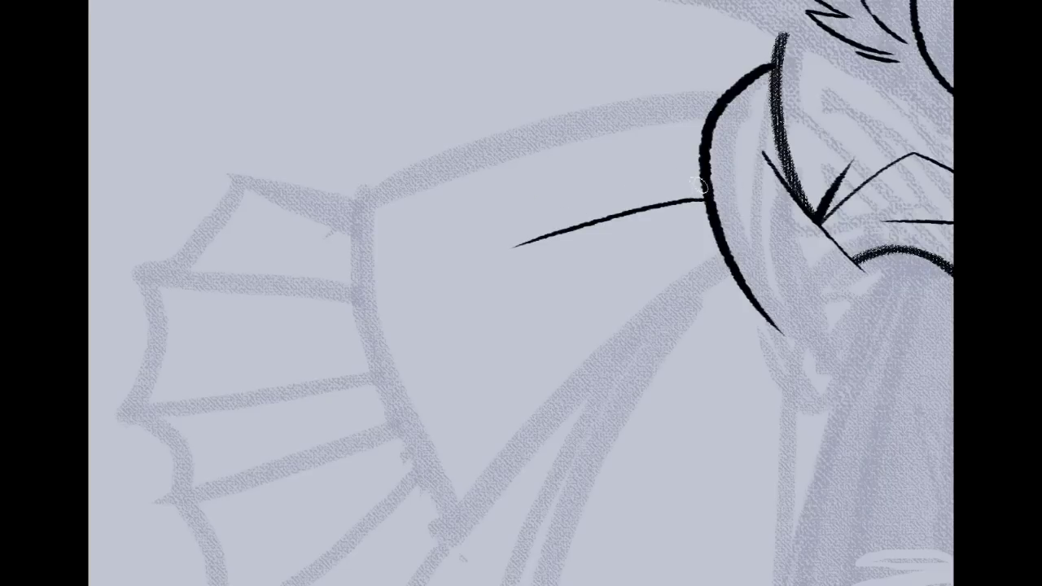
left_click_drag(702, 185, 610, 183)
Ink the near sleeve's upper edge as one thick curve from the wrist to the shoulder flap
left_click_drag(365, 198, 698, 89)
key("ctrl+z")
left_click_drag(350, 201, 710, 110)
key("ctrl+z")
mouse_move(350, 201)
left_mouse_down()
mouse_move(581, 129)
mouse_move(705, 111)
left_mouse_up()
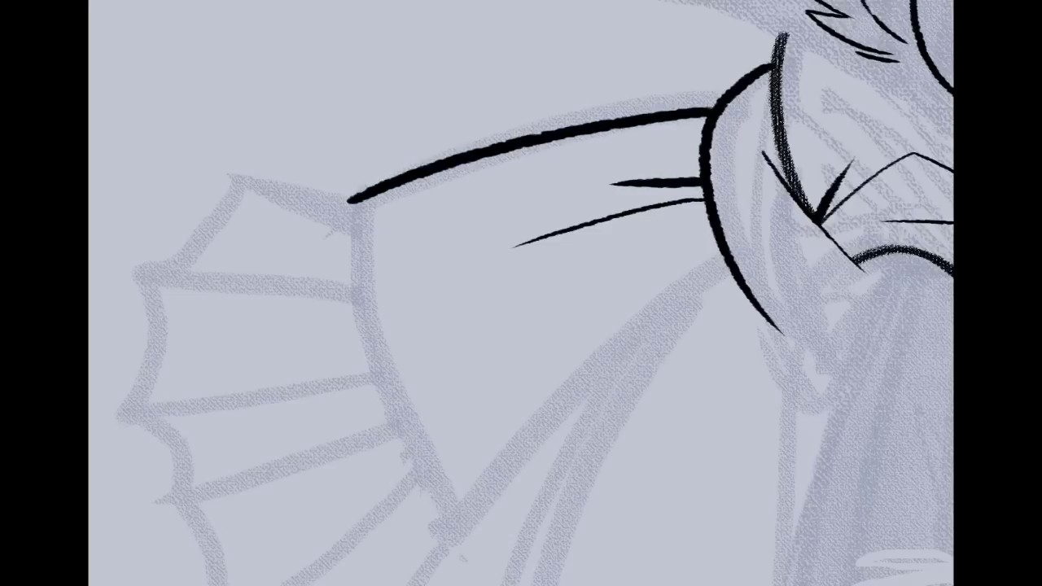
Ink the flared cuff's top edge, its first inner fold and its scalloped outer edge
left_click_drag(718, 373, 783, 288)
left_click_drag(298, 91, 416, 117)
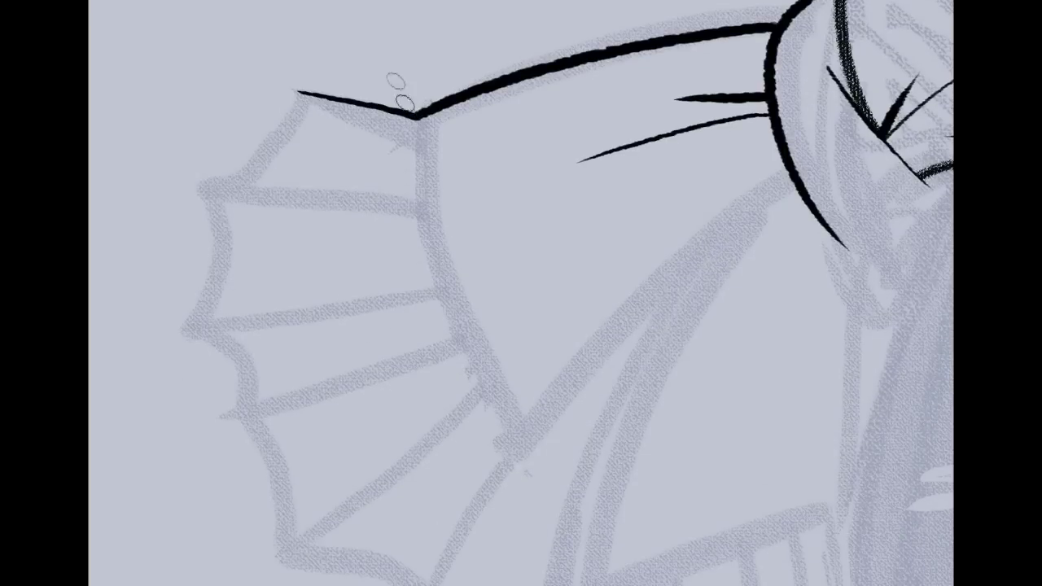
mouse_move(298, 94)
left_mouse_down()
mouse_move(410, 163)
mouse_move(416, 198)
left_mouse_up()
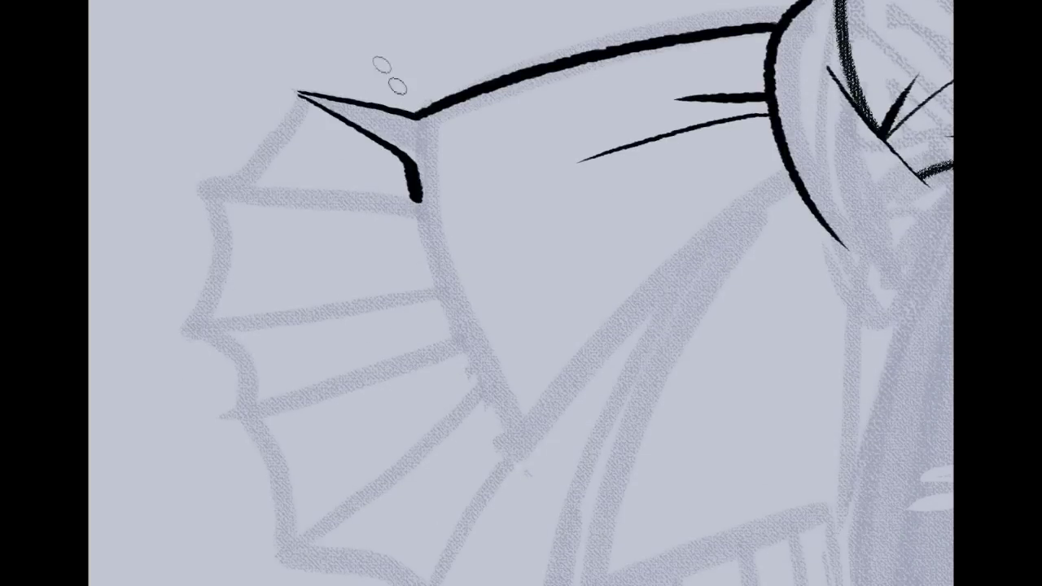
mouse_move(298, 93)
left_mouse_down()
mouse_move(220, 192)
mouse_move(193, 332)
mouse_move(244, 414)
mouse_move(273, 560)
left_mouse_up()
Ink a pair of fold lines from the cuff's third scallop point toward the wrist
left_click_drag(239, 409, 462, 338)
key("ctrl+z")
left_click_drag(237, 409, 430, 352)
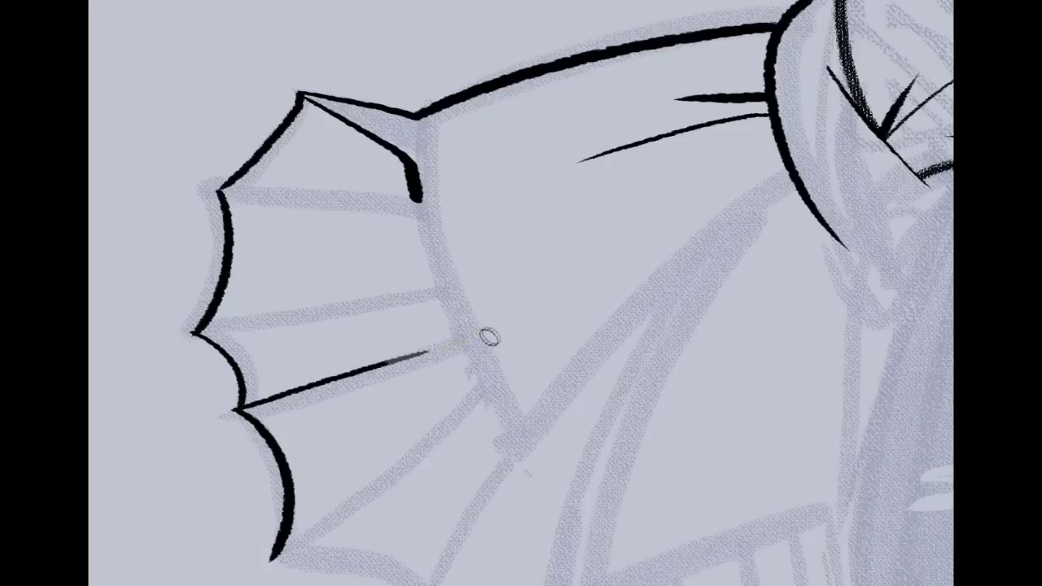
left_click_drag(238, 409, 456, 375)
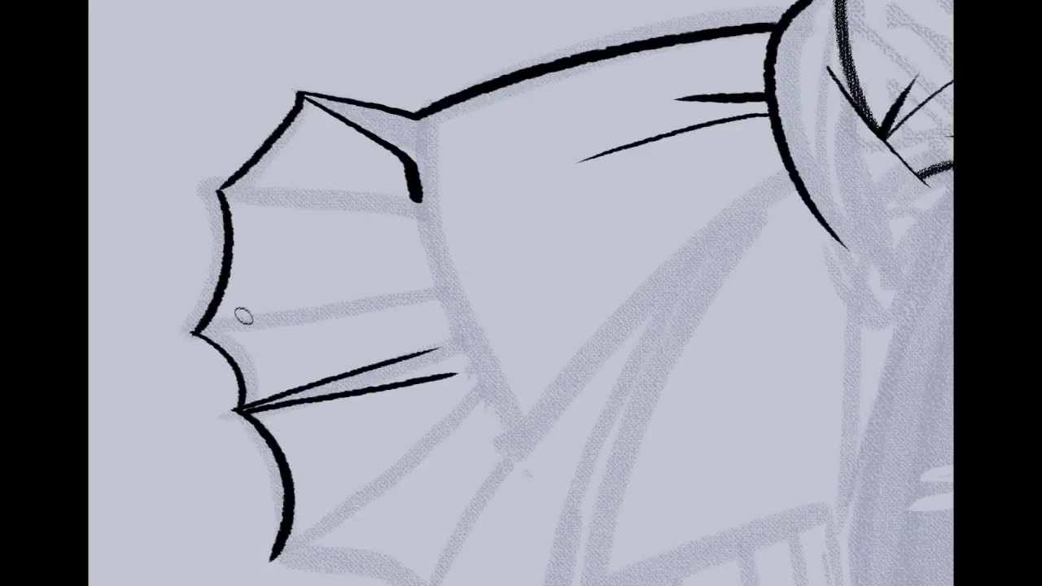
Ink a pair of fold lines from the cuff's second scallop point, curving the lower one at the wrist end
left_click_drag(196, 335, 430, 273)
left_click_drag(194, 334, 458, 311)
key("ctrl+z")
left_click_drag(194, 334, 454, 317)
key("ctrl+z")
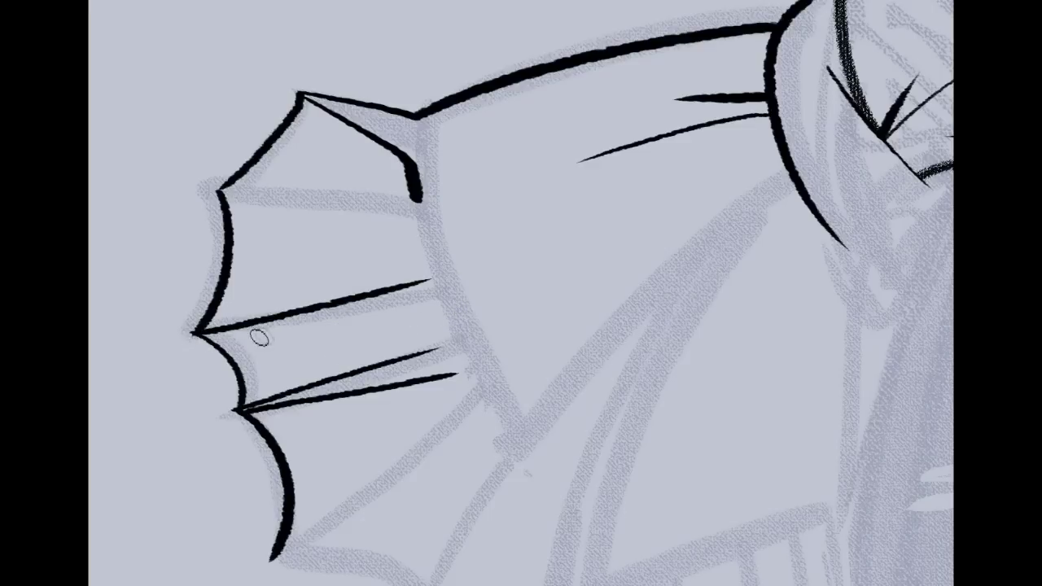
mouse_move(194, 334)
left_mouse_down()
mouse_move(442, 298)
mouse_move(407, 309)
mouse_move(450, 327)
left_mouse_up()
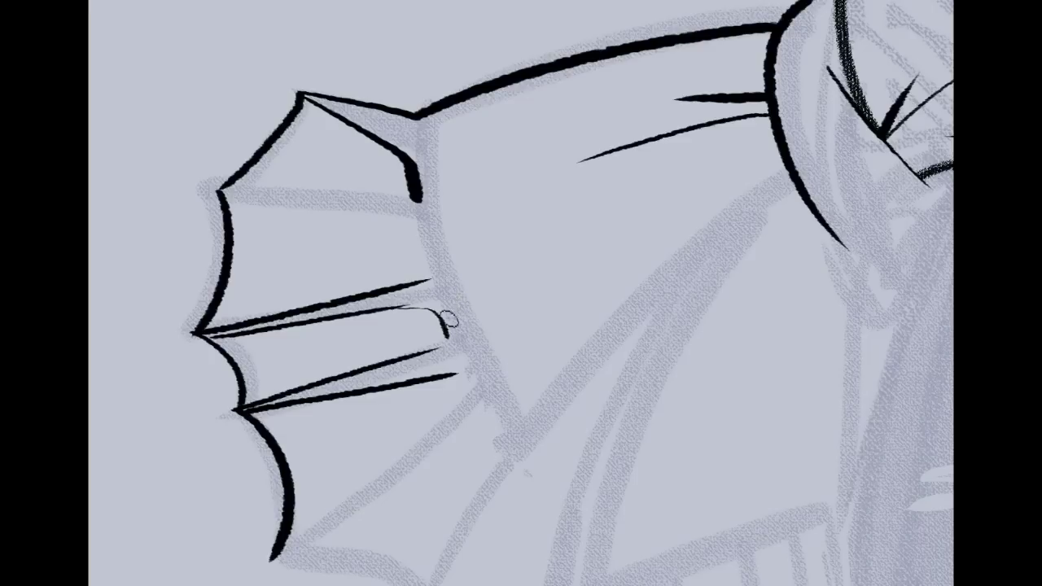
Close the cuff's top two panels with inked fold lines and round off their corners at the wrist
left_click_drag(220, 193, 414, 201)
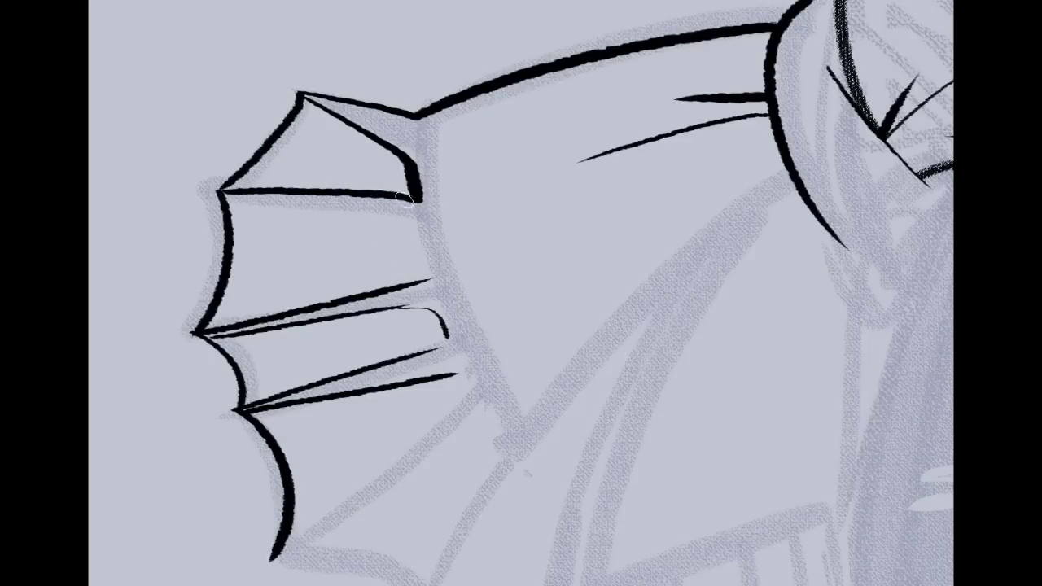
mouse_move(241, 207)
left_mouse_down()
mouse_move(396, 229)
mouse_move(423, 281)
left_mouse_up()
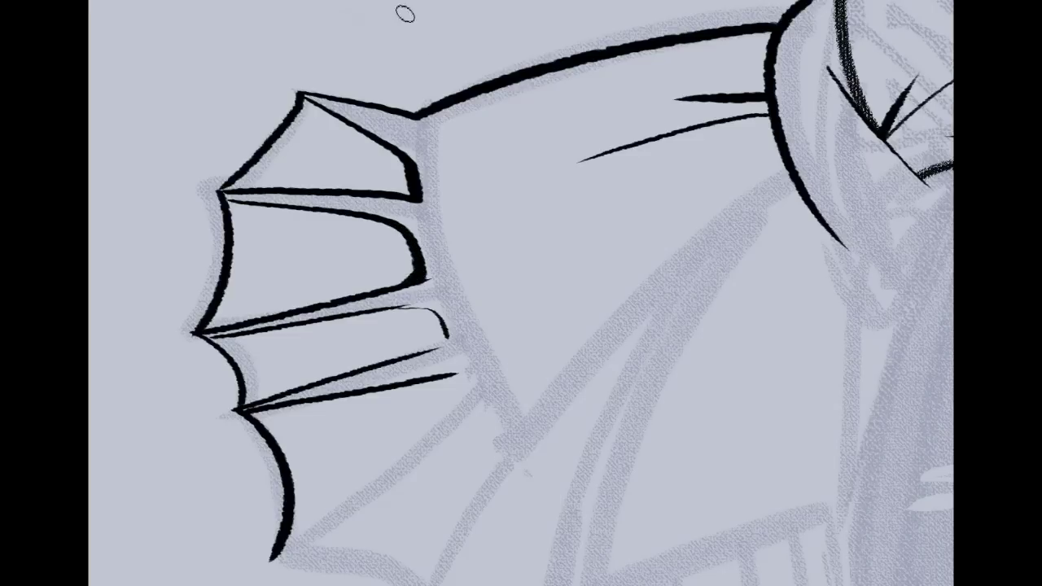
mouse_move(408, 209)
left_mouse_down()
mouse_move(431, 202)
mouse_move(425, 189)
left_mouse_up()
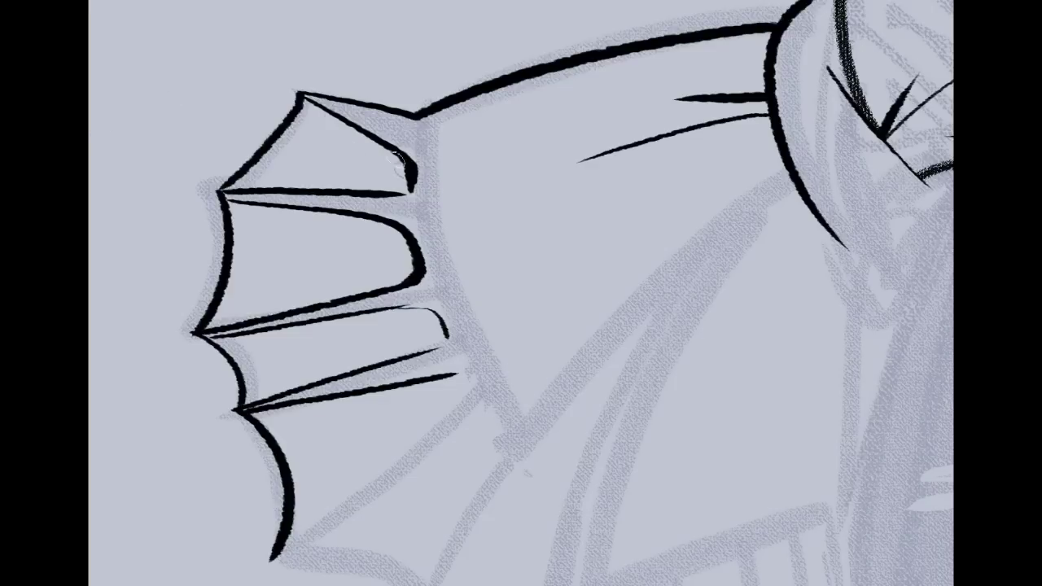
left_click_drag(404, 194, 411, 159)
Ink the cuff's bottom scallop and its straight lower side rising to the wrist
scroll(568, 294, "down", 5)
mouse_move(277, 399)
left_mouse_down()
mouse_move(349, 408)
mouse_move(423, 446)
left_mouse_up()
left_click_drag(511, 302, 425, 446)
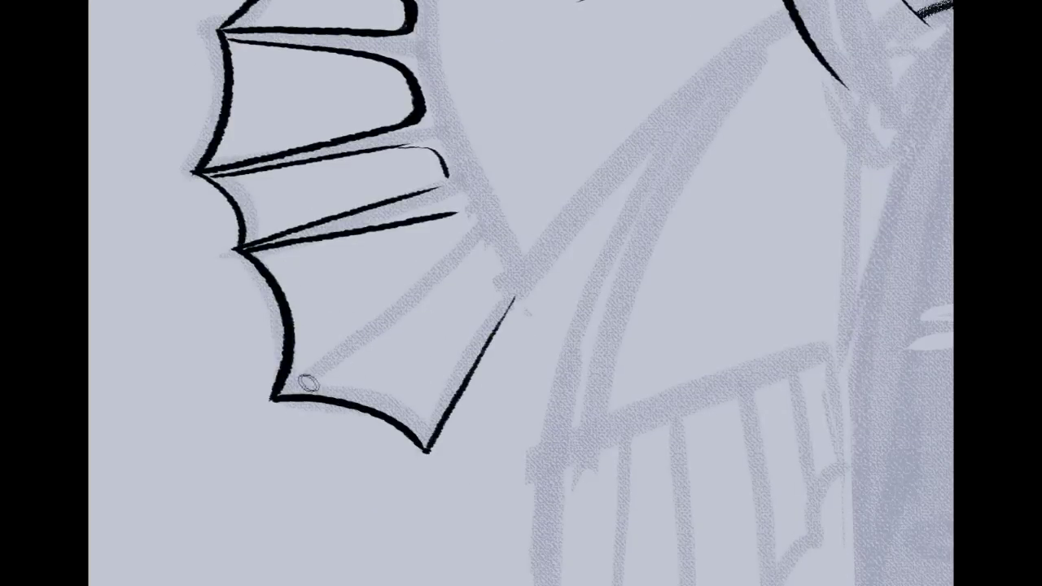
Ink the fold lines that close the cuff's two lowest panels and thicken the last panel's inner side
left_click_drag(277, 397, 460, 216)
key("ctrl+z")
key("ctrl+shift+z")
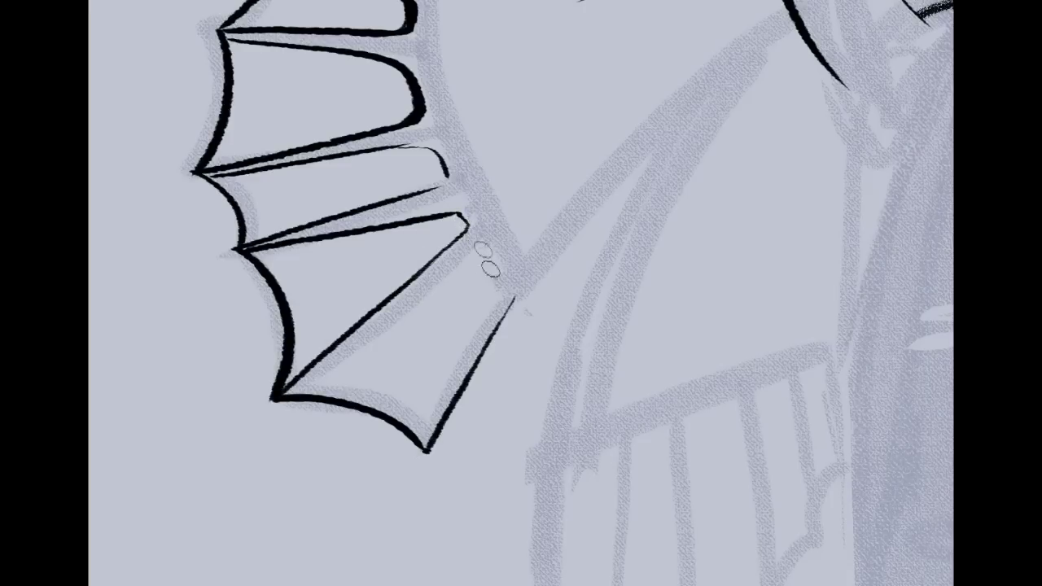
mouse_move(283, 396)
left_mouse_down()
mouse_move(482, 246)
mouse_move(462, 266)
mouse_move(505, 274)
mouse_move(430, 448)
left_mouse_up()
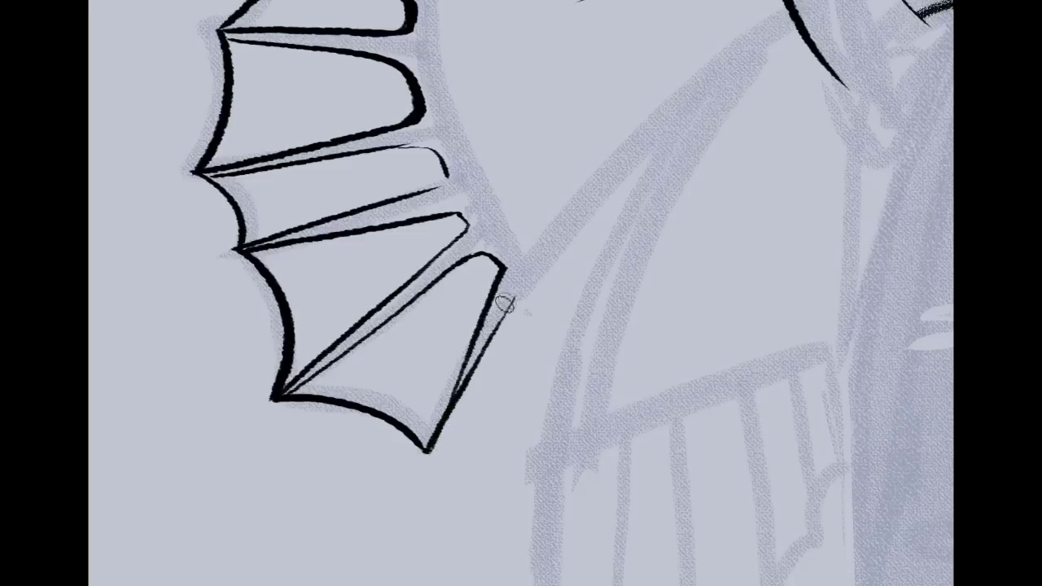
left_click_drag(496, 303, 427, 448)
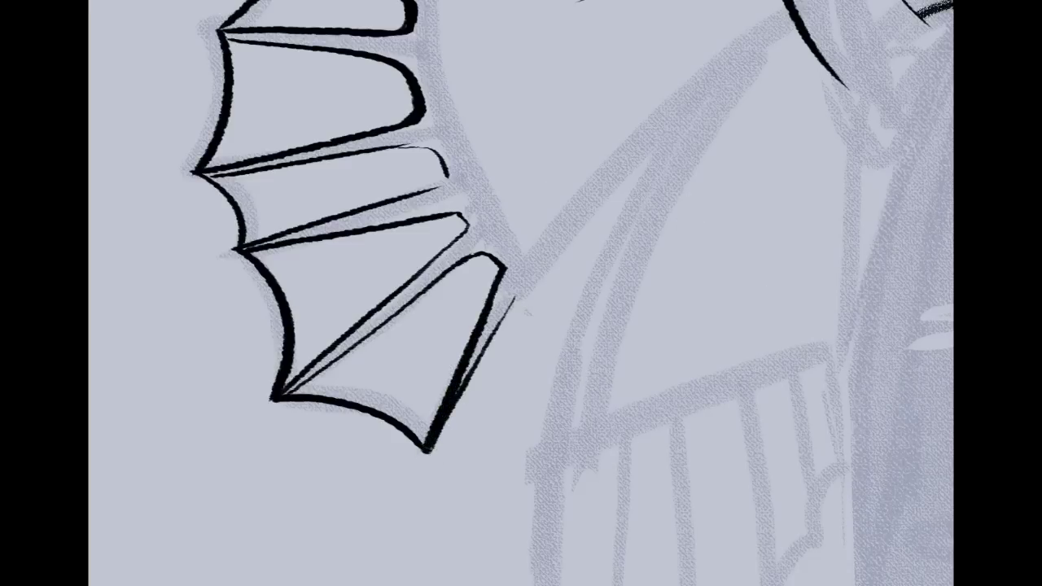
Close the cuff's middle panel with a thickened, rounded end at the wrist
scroll(521, 293, "up", 3)
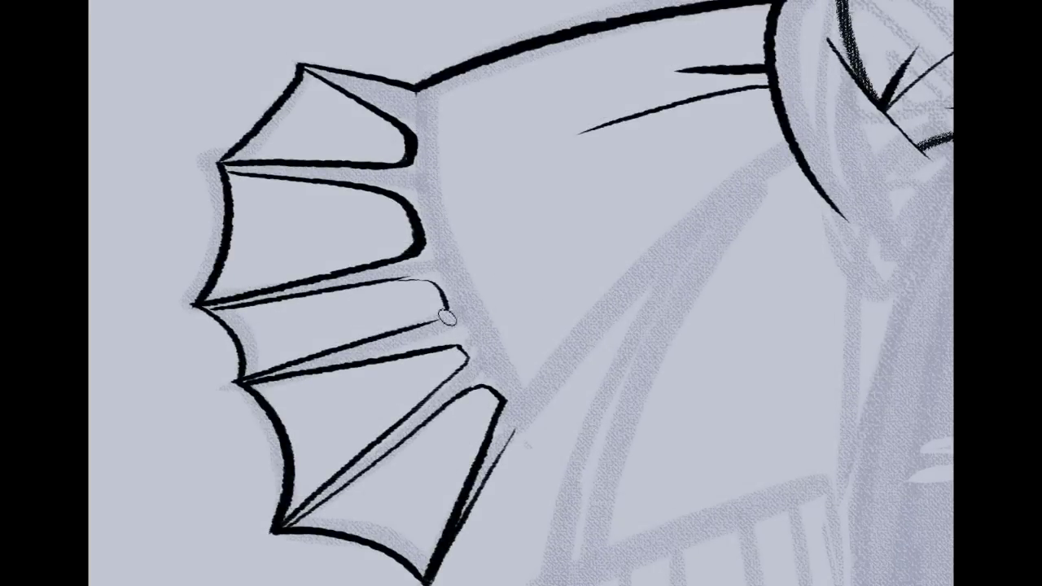
left_click_drag(424, 285, 437, 325)
key("ctrl+z")
mouse_move(410, 282)
left_mouse_down()
mouse_move(430, 285)
mouse_move(446, 308)
mouse_move(431, 320)
left_mouse_up()
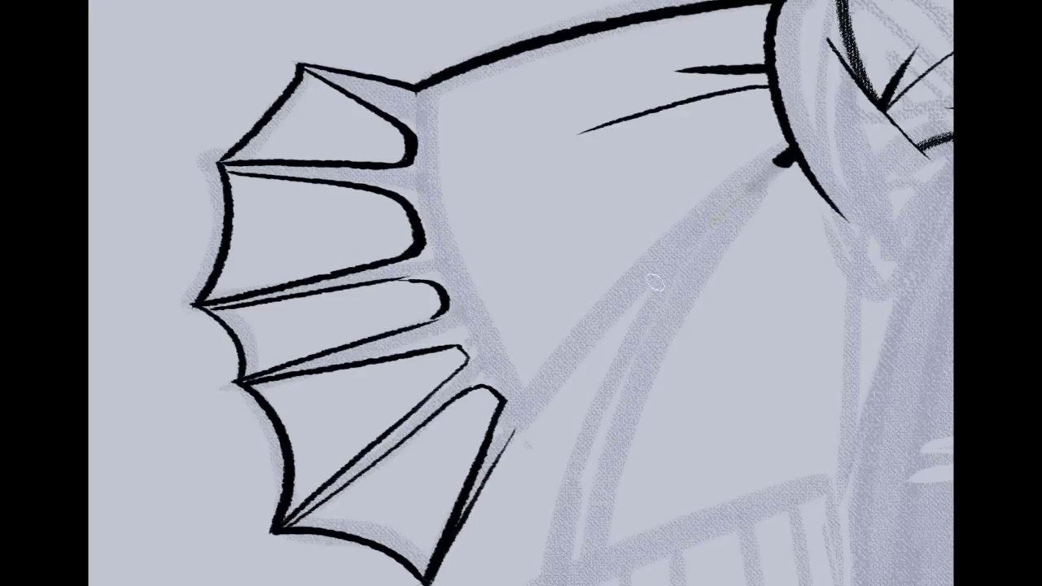
Ink the near sleeve's thick underside from the shoulder flap to the cuff's lowest point, and the wrist seam beside the cuff panels
left_click_drag(788, 155, 498, 460)
left_click_drag(541, 414, 422, 576)
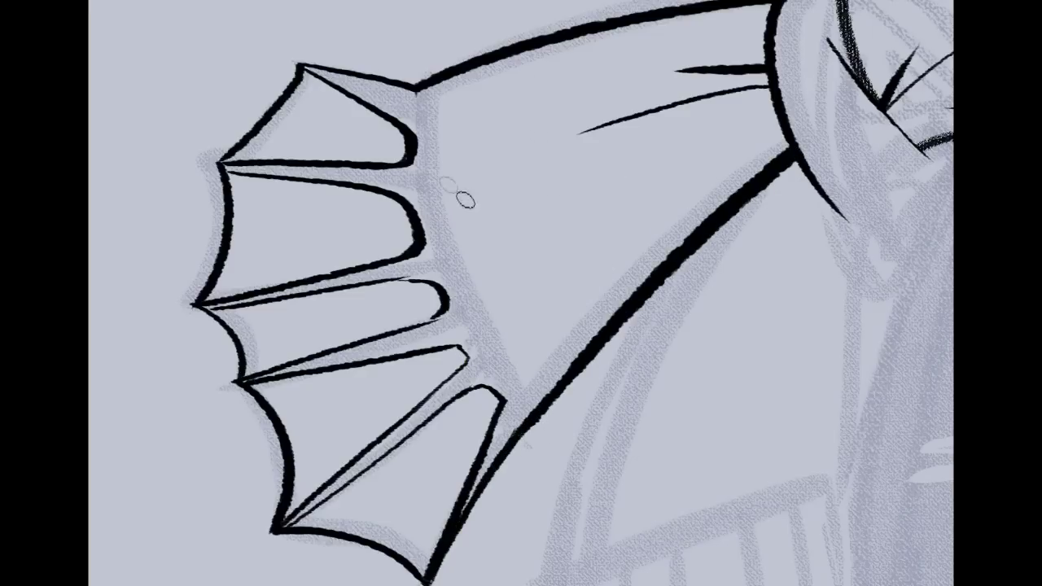
left_click_drag(420, 137, 471, 79)
key("ctrl+z")
mouse_move(424, 213)
left_mouse_down()
mouse_move(521, 383)
mouse_move(351, 154)
mouse_move(345, 167)
mouse_move(522, 215)
mouse_move(410, 128)
left_mouse_up()
mouse_move(781, 17)
left_mouse_down()
mouse_move(360, 342)
mouse_move(230, 183)
mouse_move(565, 381)
mouse_move(556, 400)
left_mouse_up()
left_click_drag(472, 306, 538, 412)
key("ctrl+z")
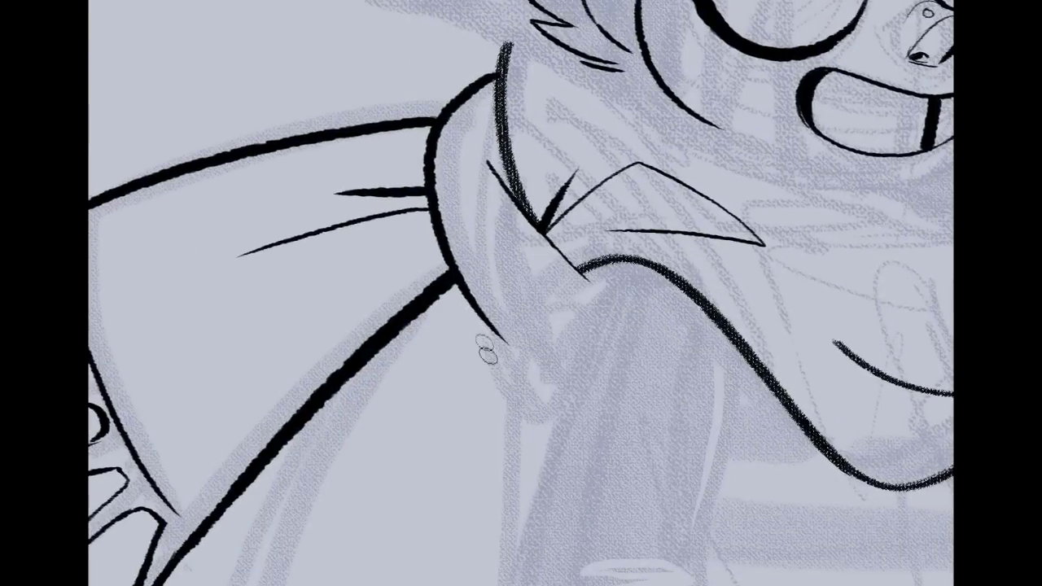
Extend the shoulder flap's outer edge down to a pointed lower corner with a short upturned stroke
left_click_drag(482, 319, 531, 377)
key("ctrl+z")
mouse_move(484, 320)
left_mouse_down()
mouse_move(549, 383)
mouse_move(575, 378)
left_mouse_up()
key("ctrl+z")
mouse_move(476, 319)
left_mouse_down()
mouse_move(541, 371)
mouse_move(598, 347)
left_mouse_up()
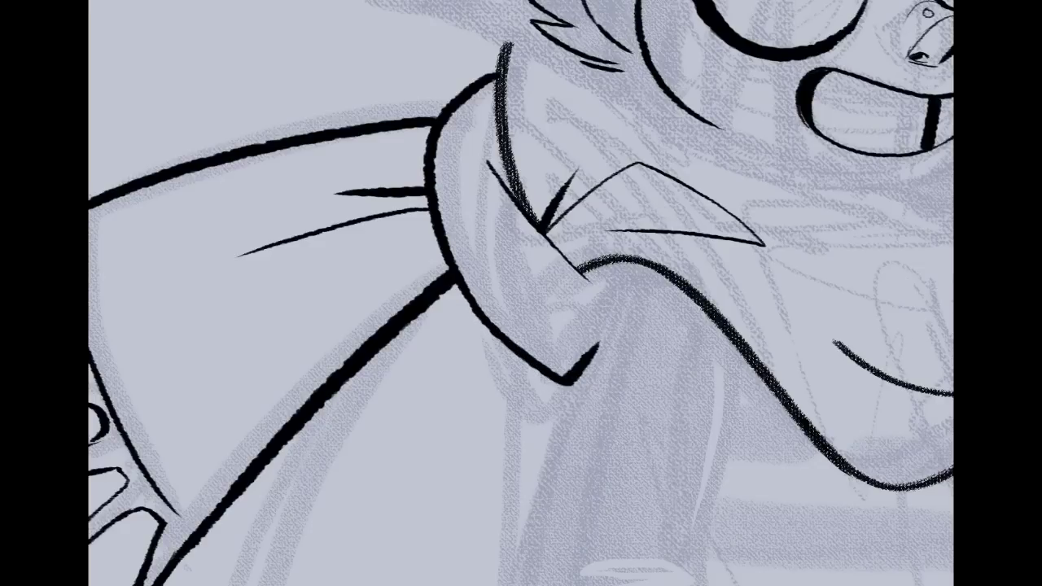
Ink the collar's inner edge as a long curve from below the hair, under the chin, to an upturned far end
mouse_move(668, 154)
left_mouse_down()
mouse_move(388, 445)
mouse_move(300, 307)
left_mouse_up()
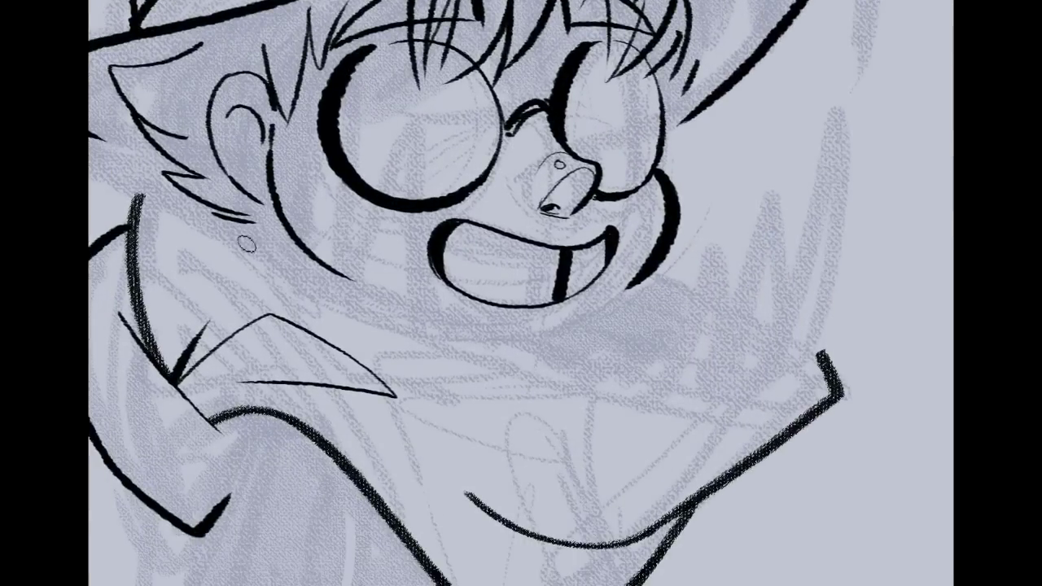
left_click_drag(164, 201, 729, 414)
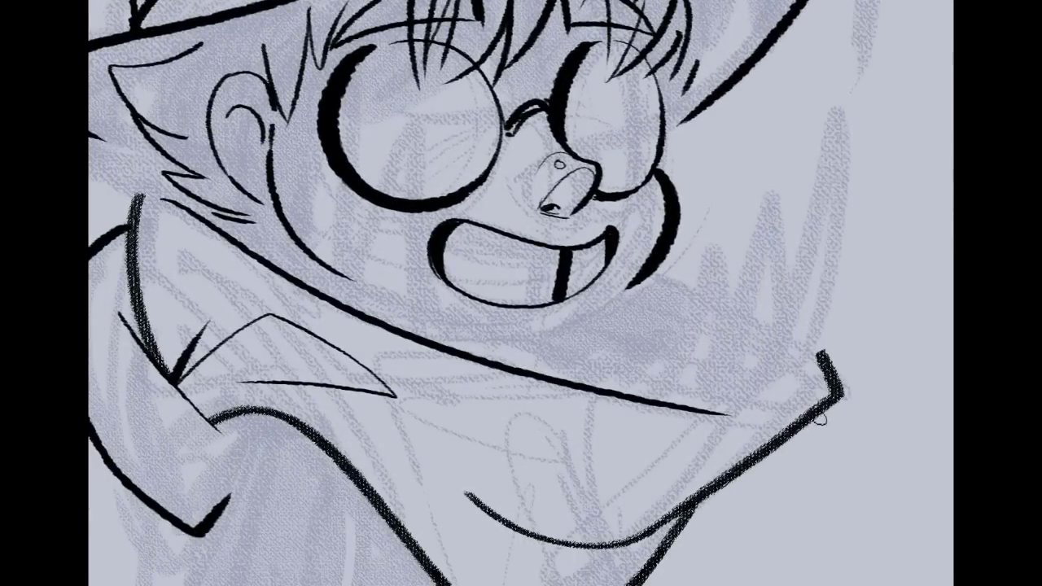
key("ctrl+z")
mouse_move(192, 222)
left_mouse_down()
mouse_move(727, 399)
mouse_move(786, 346)
left_mouse_up()
key("ctrl+z")
mouse_move(699, 394)
left_mouse_down()
mouse_move(770, 383)
mouse_move(786, 346)
left_mouse_up()
Ink the collar's far outer edge from below the cheek to the far corner, thickening it at the bend
left_click_drag(654, 274, 818, 342)
left_click_drag(764, 320, 842, 374)
key("ctrl+z")
left_click_drag(759, 315, 834, 383)
left_click_drag(806, 334, 837, 390)
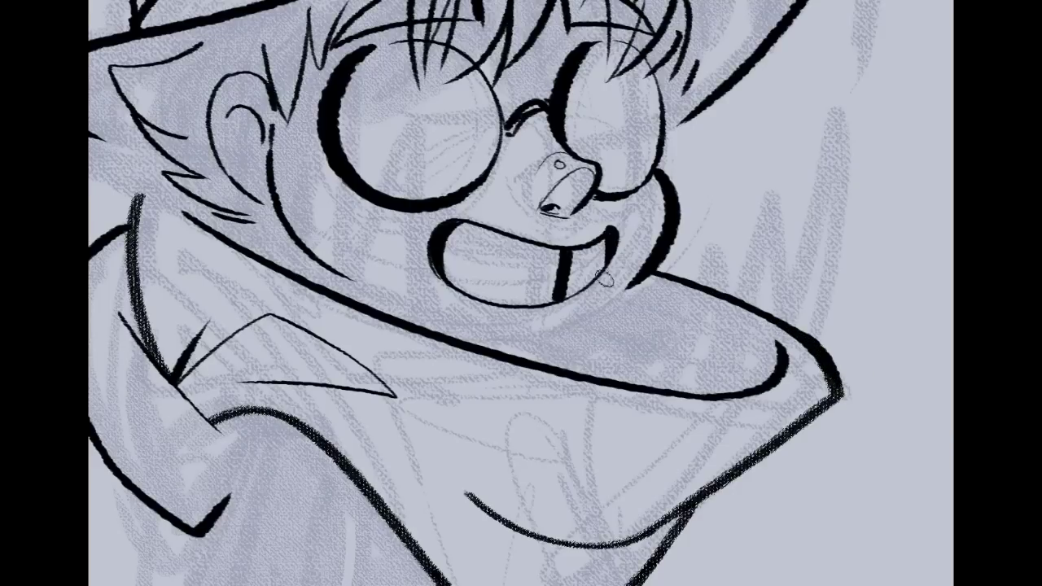
left_click_drag(351, 122, 747, 451)
mouse_move(640, 240)
left_mouse_down()
mouse_move(554, 135)
mouse_move(432, 125)
mouse_move(641, 251)
mouse_move(342, 235)
mouse_move(484, 272)
mouse_move(626, 258)
left_mouse_up()
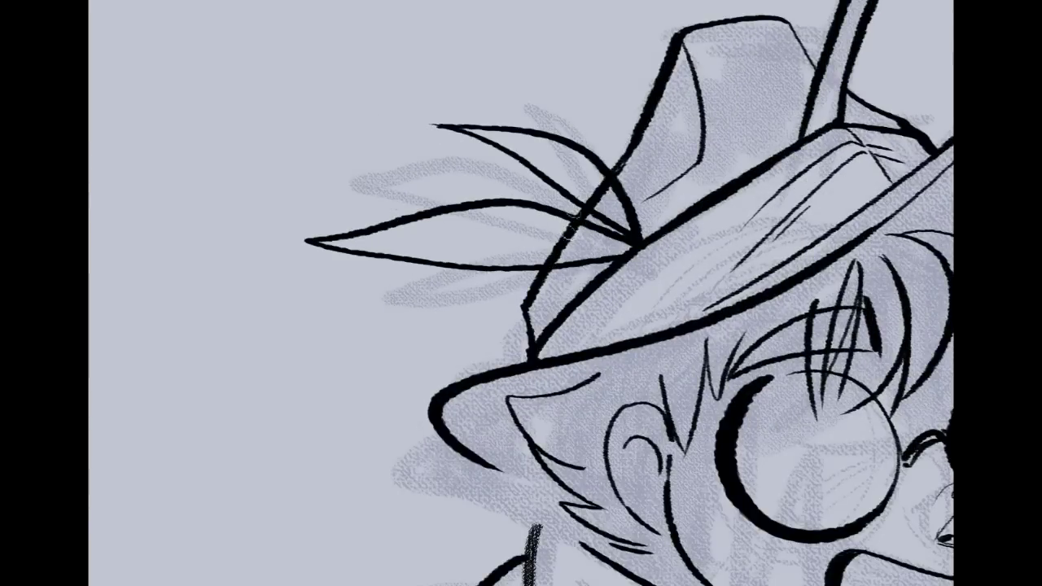
key("ctrl+z")
key("ctrl+z")
key("ctrl+z")
key("ctrl+z")
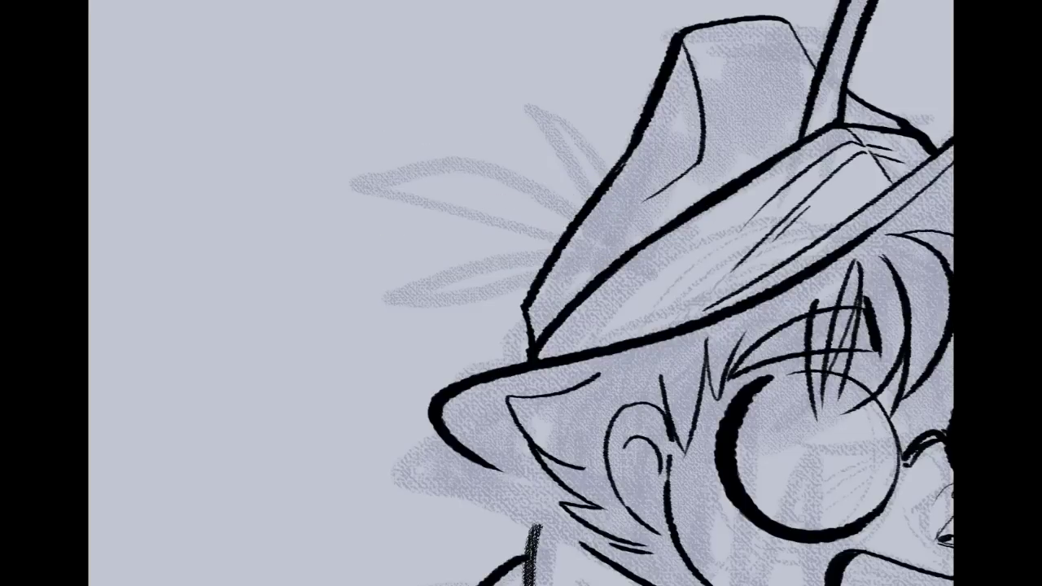
Ink the long middle feather streaming from the hat band with two wavy edges meeting at a pointed tip
left_click_drag(897, 207, 906, 273)
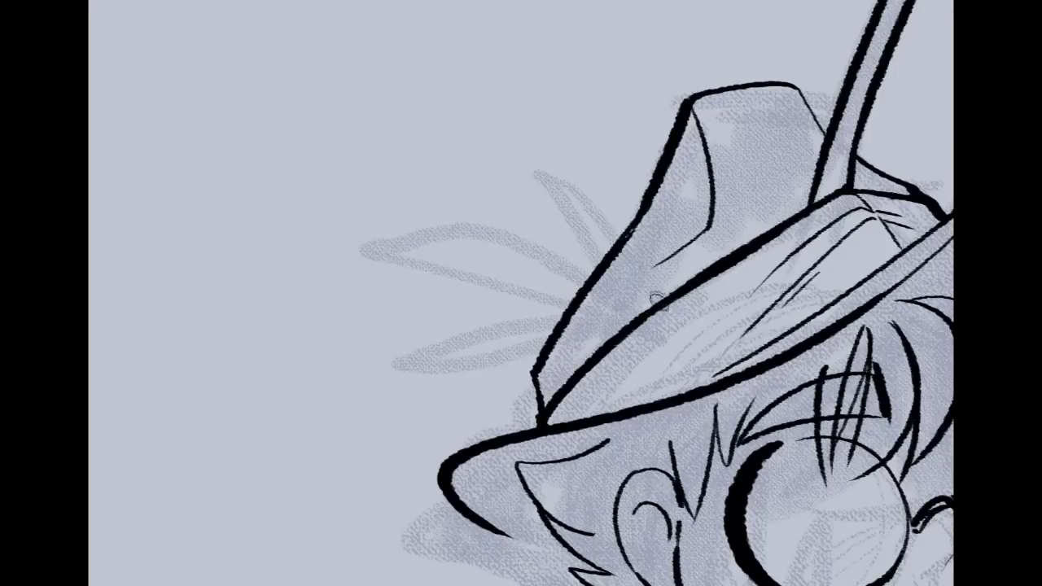
mouse_move(660, 297)
left_mouse_down()
mouse_move(492, 202)
mouse_move(273, 210)
mouse_move(181, 193)
mouse_move(272, 233)
mouse_move(388, 217)
mouse_move(522, 260)
mouse_move(606, 256)
mouse_move(663, 314)
mouse_move(521, 270)
mouse_move(263, 279)
mouse_move(233, 367)
mouse_move(422, 434)
left_mouse_up()
key("ctrl+z")
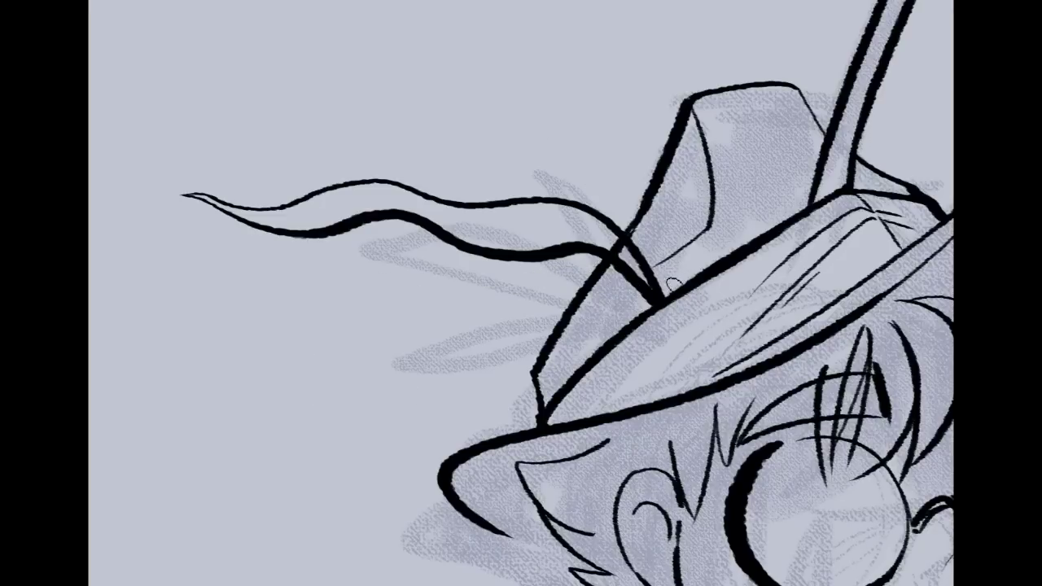
Ink a long wavy feather above the middle one and a shorter one below, erasing the hat outline that crosses the feathers
mouse_move(664, 299)
left_mouse_down()
mouse_move(608, 168)
mouse_move(436, 90)
mouse_move(251, 65)
left_mouse_up()
mouse_move(317, 99)
left_mouse_down()
mouse_move(451, 119)
mouse_move(520, 174)
mouse_move(571, 194)
left_mouse_up()
key("ctrl+z")
mouse_move(254, 68)
left_mouse_down()
mouse_move(350, 119)
mouse_move(463, 128)
mouse_move(516, 174)
mouse_move(615, 206)
mouse_move(652, 264)
left_mouse_up()
left_click_drag(658, 302, 628, 281)
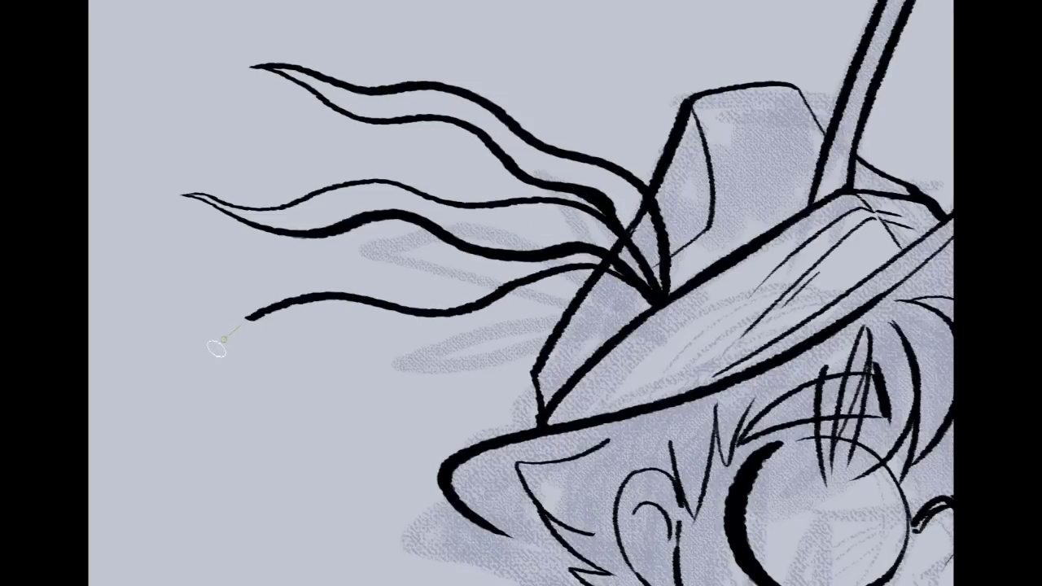
mouse_move(652, 289)
left_mouse_down()
mouse_move(341, 301)
mouse_move(493, 333)
mouse_move(610, 298)
mouse_move(654, 313)
left_mouse_up()
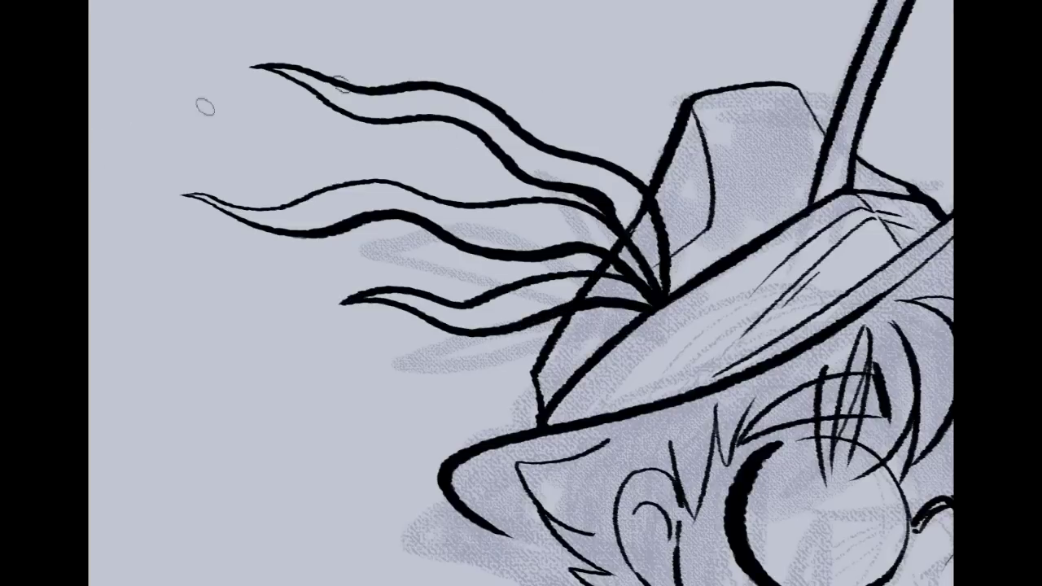
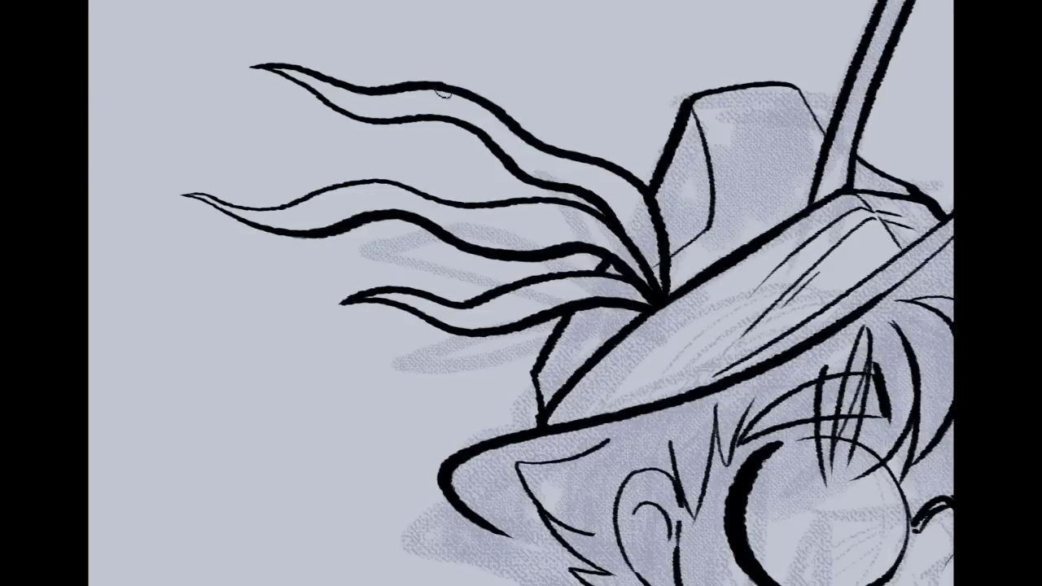
Draw a thin wavy centre vein inside each of the three hat feathers, running to their base at the band
mouse_move(329, 201)
left_mouse_down()
mouse_move(398, 203)
mouse_move(493, 234)
mouse_move(546, 223)
mouse_move(590, 233)
mouse_move(644, 281)
left_mouse_up()
mouse_move(413, 103)
left_mouse_down()
mouse_move(452, 108)
mouse_move(547, 174)
mouse_move(633, 206)
mouse_move(656, 290)
left_mouse_up()
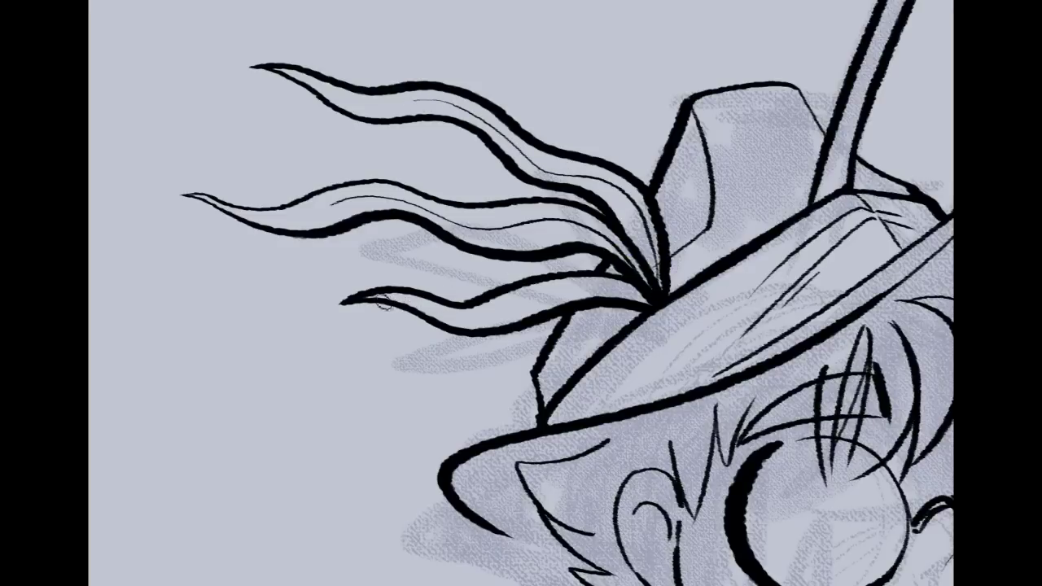
key("ctrl+z")
left_click_drag(421, 295, 491, 325)
key("ctrl+z")
mouse_move(440, 318)
left_mouse_down()
mouse_move(513, 313)
mouse_move(624, 290)
mouse_move(663, 308)
left_mouse_up()
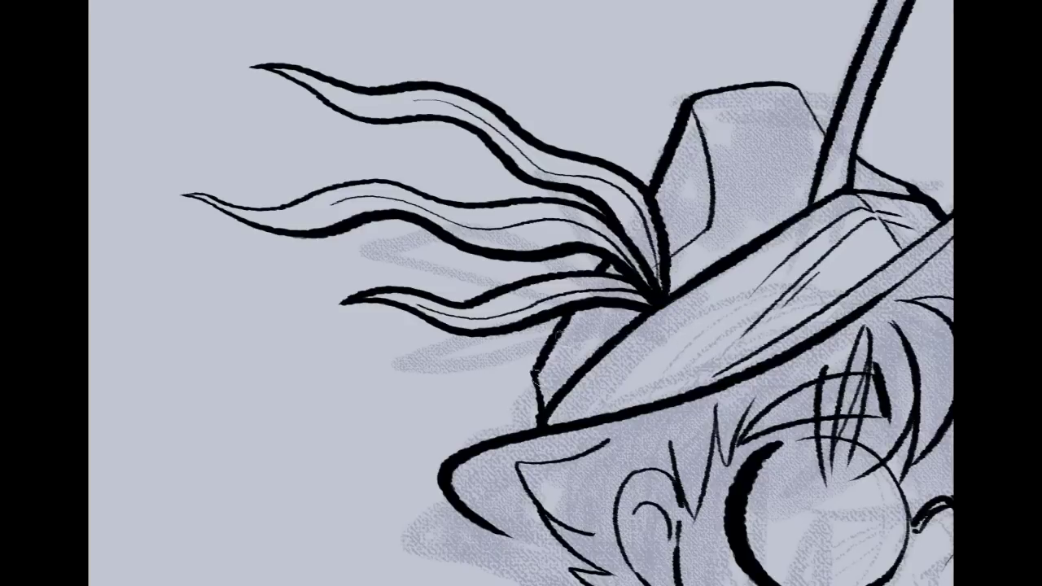
Ink the coat's far outer edge as a slightly curved line from below the collar down to about waist height
left_click_drag(545, 412, 543, 386)
left_click_drag(521, 293, 462, 360)
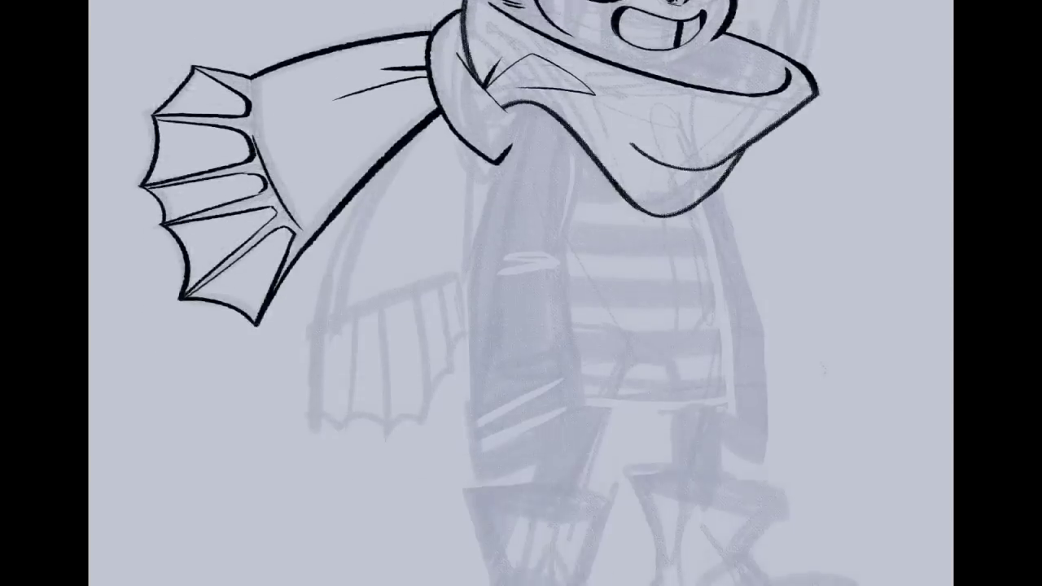
left_click_drag(720, 153, 765, 301)
key("ctrl+z")
left_click_drag(745, 234, 766, 296)
key("ctrl+z")
left_click_drag(720, 155, 758, 291)
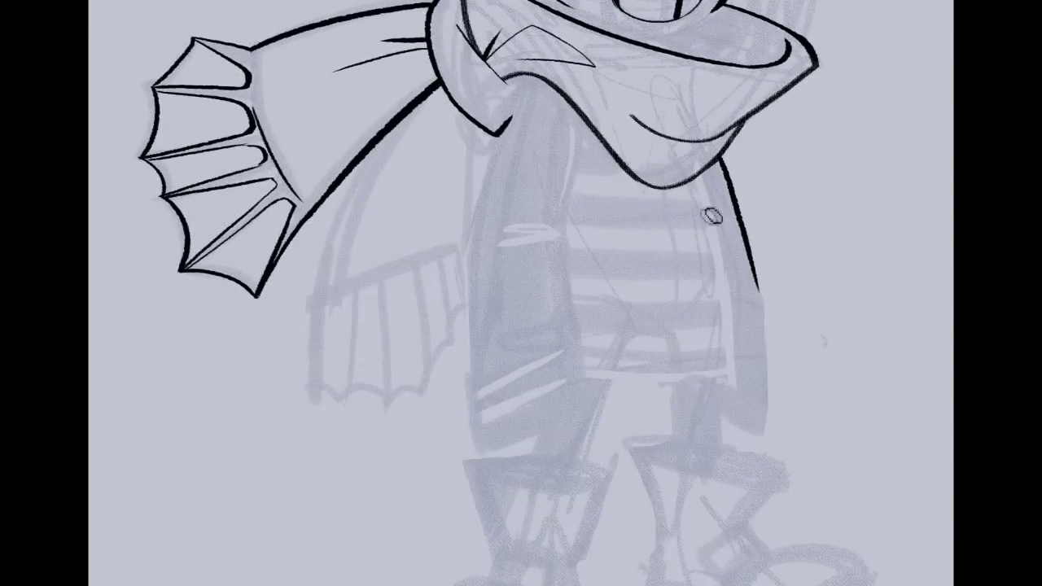
Ink the striped shirt's straight bottom hem and its far side edge from the collar down to the hem's corner
left_click_drag(580, 378, 723, 375)
key("ctrl+z")
left_click_drag(572, 377, 731, 375)
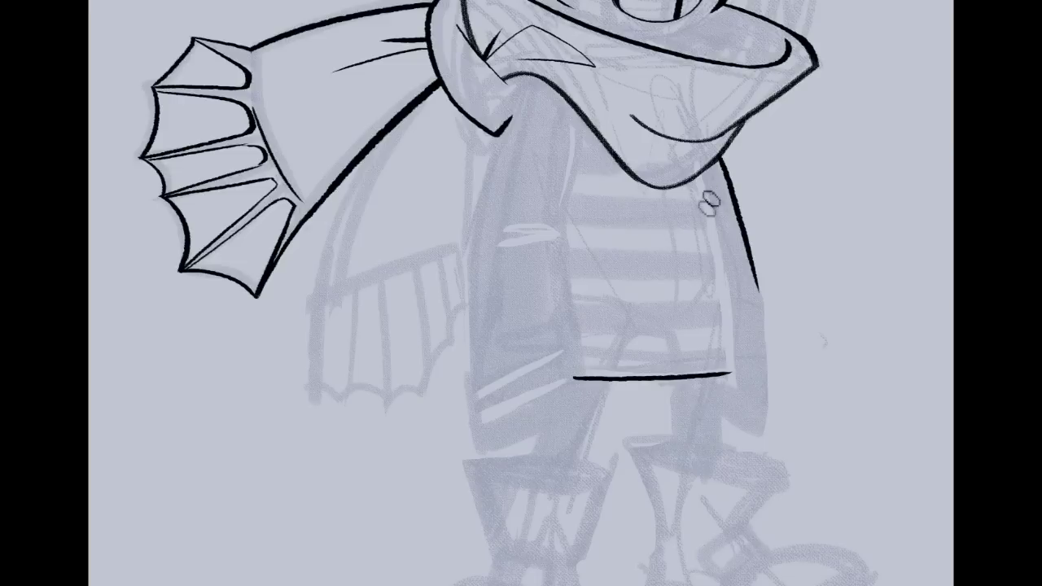
left_click_drag(696, 173, 730, 374)
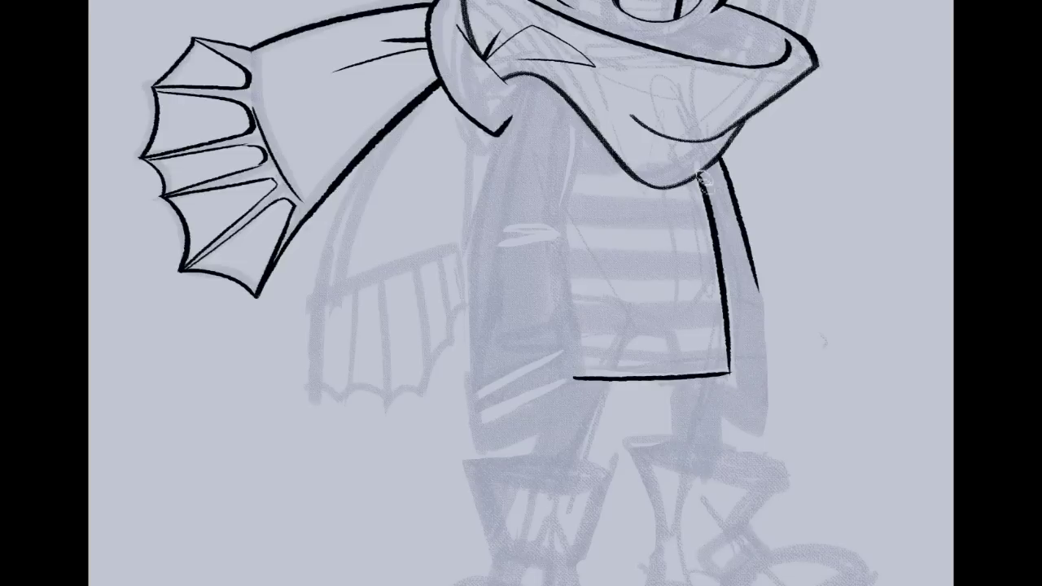
Ink the hanging sleeve's upper outer edge from the collar and its inner edge along the shirt down to the hem
left_click_drag(769, 232, 770, 260)
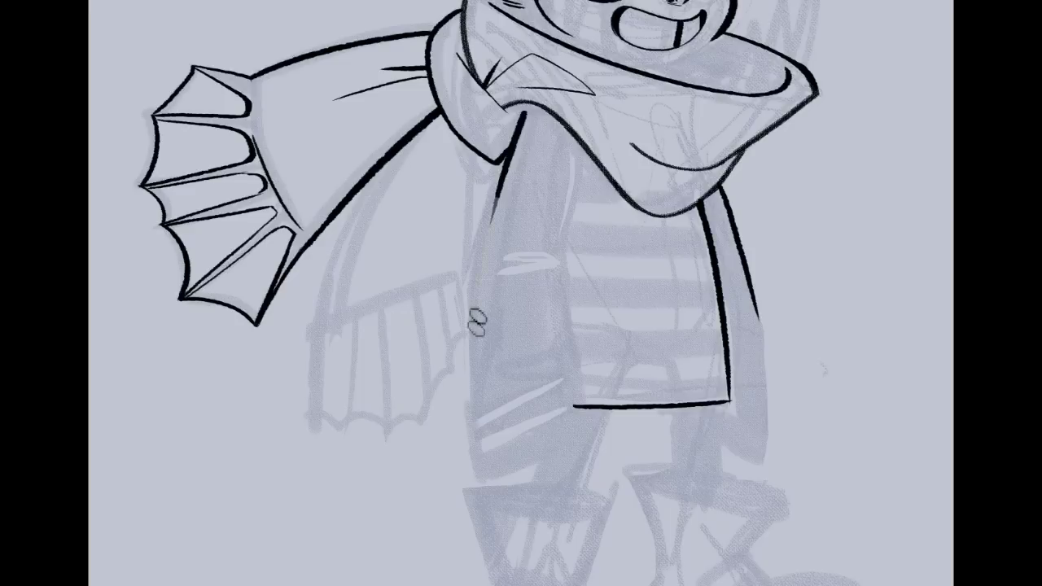
left_click_drag(524, 111, 476, 263)
left_click_drag(576, 153, 562, 262)
key("ctrl+z")
mouse_move(577, 153)
left_mouse_down()
mouse_move(569, 329)
mouse_move(571, 256)
mouse_move(570, 320)
mouse_move(567, 285)
mouse_move(574, 405)
left_mouse_up()
key("ctrl+z")
left_click_drag(562, 272, 588, 464)
left_click_drag(564, 328, 576, 417)
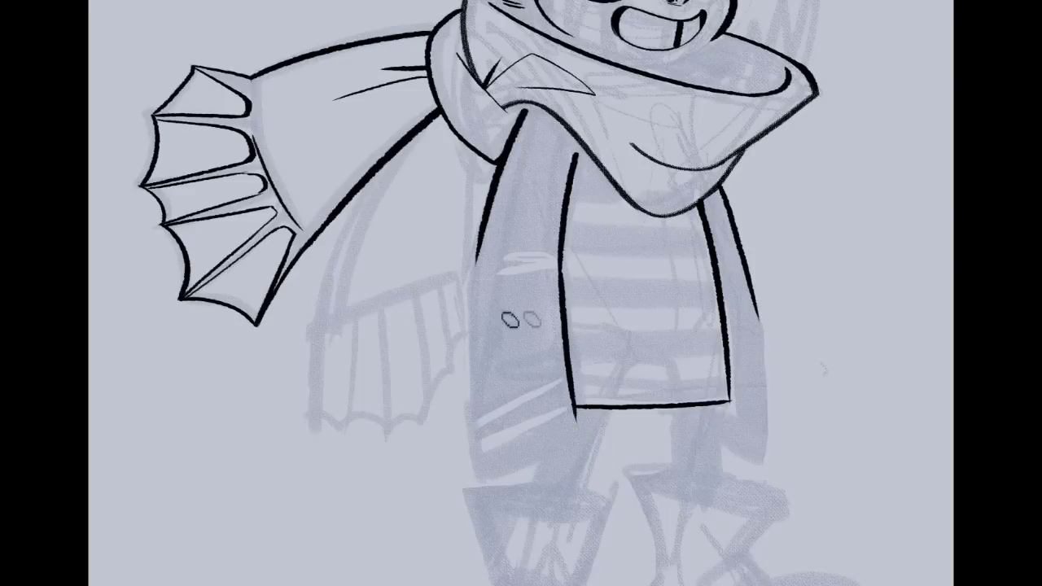
Extend the hanging sleeve's outer edge down to the cuff and ink the pointed fold lines at its elbow
left_click_drag(481, 265, 488, 428)
key("ctrl+z")
left_click_drag(482, 267, 474, 411)
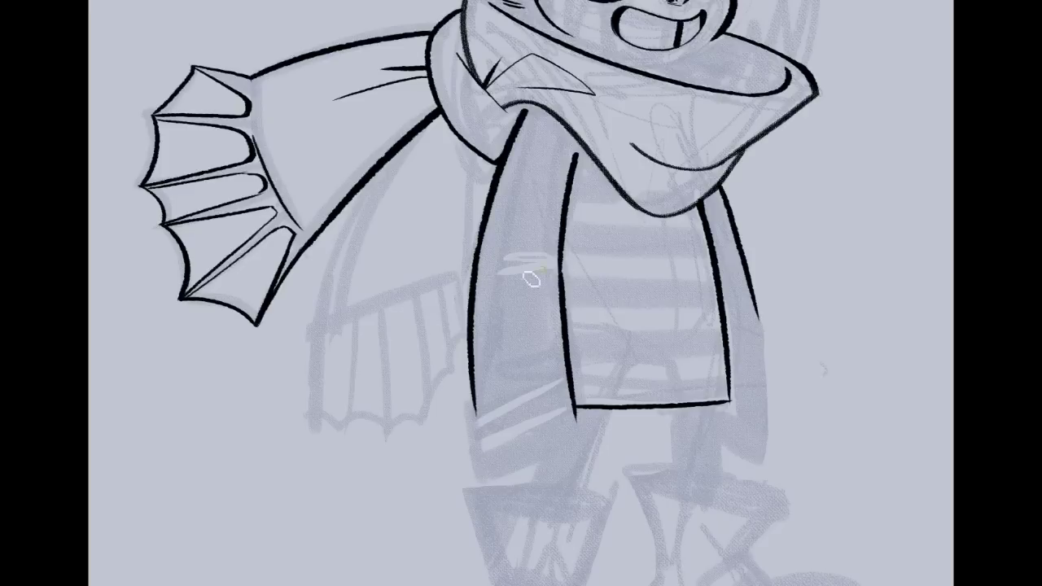
left_click_drag(561, 270, 533, 317)
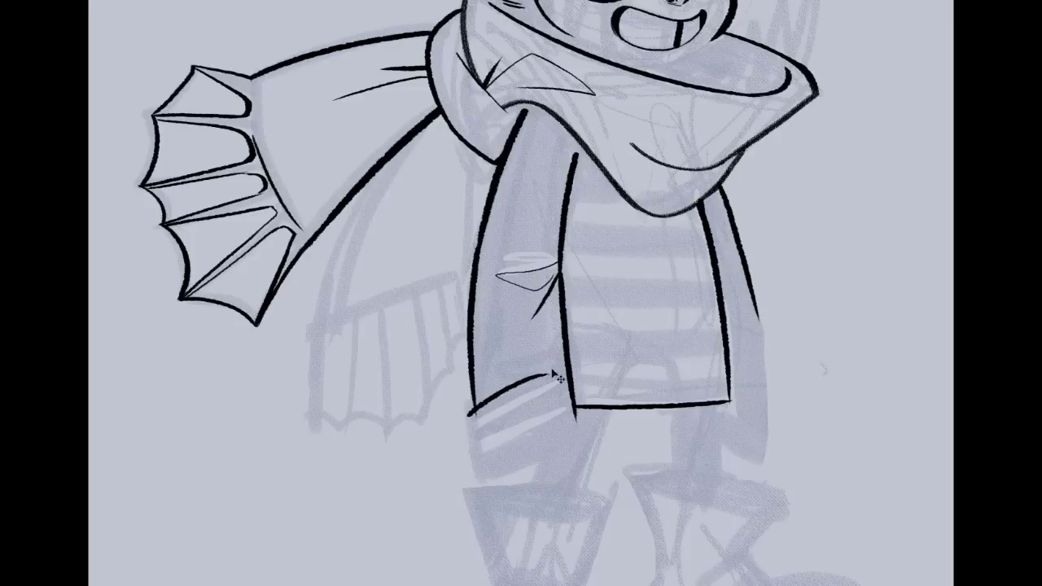
Ink the slanted upper edge of the hanging sleeve's rolled cuff between the sleeve's two sides
left_click_drag(562, 368, 474, 412)
key("ctrl+z")
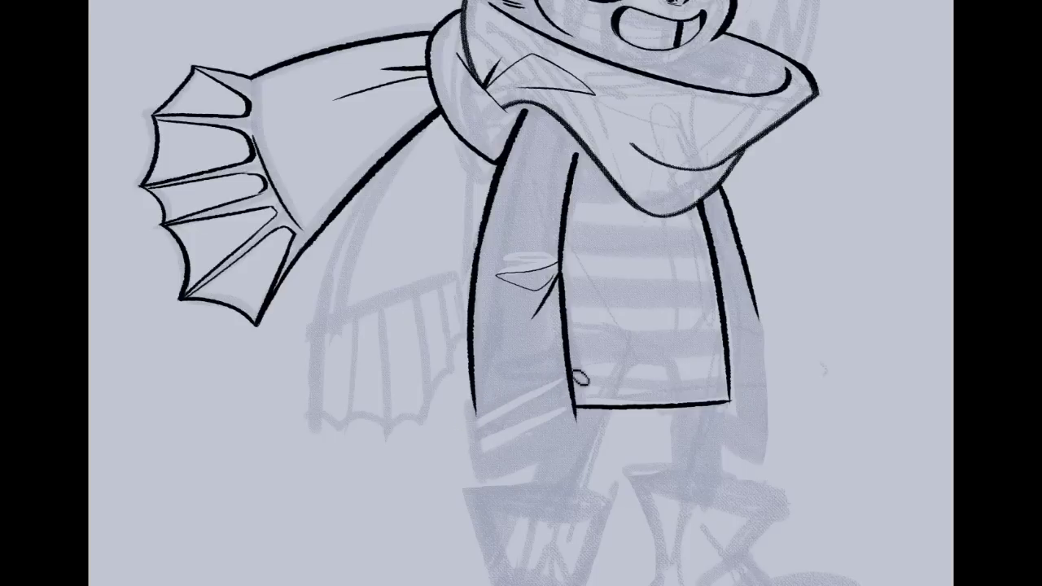
left_click_drag(564, 368, 477, 414)
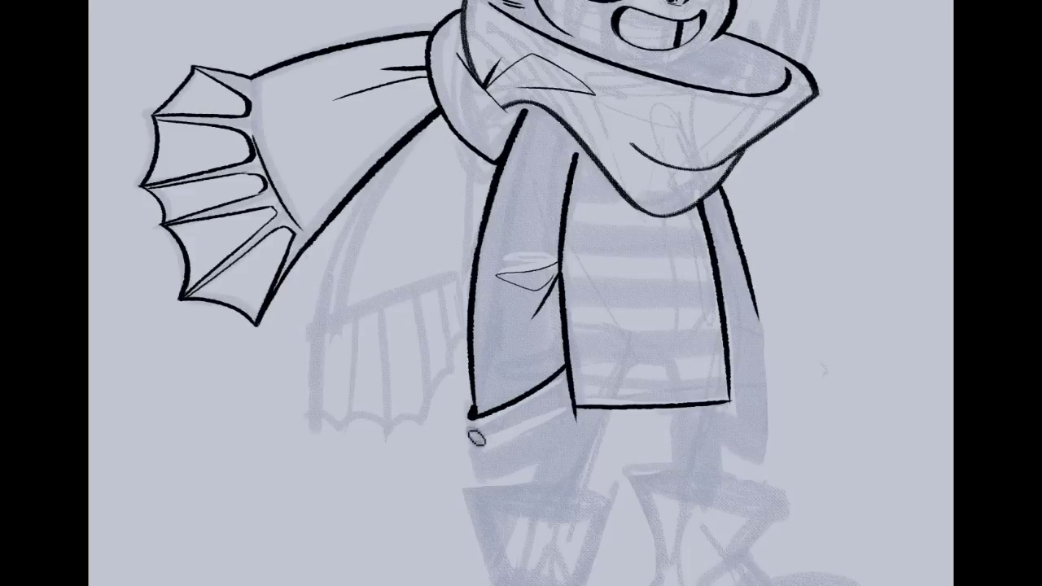
Ink the rolled cuff's rounded outline below the slanted edge and curve the sleeve's inner edge under the collar
left_click_drag(467, 417, 506, 494)
key("ctrl+z")
mouse_move(473, 420)
left_mouse_down()
mouse_move(517, 487)
mouse_move(575, 395)
left_mouse_up()
key("ctrl+z")
mouse_move(472, 410)
left_mouse_down()
mouse_move(473, 465)
mouse_move(492, 487)
mouse_move(579, 423)
left_mouse_up()
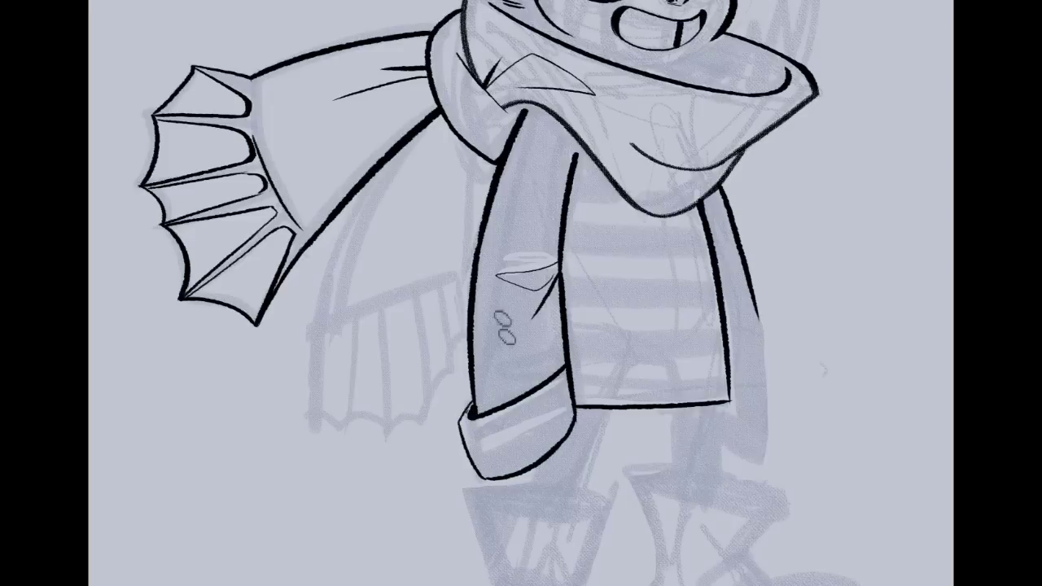
scroll(521, 293, "up", 4)
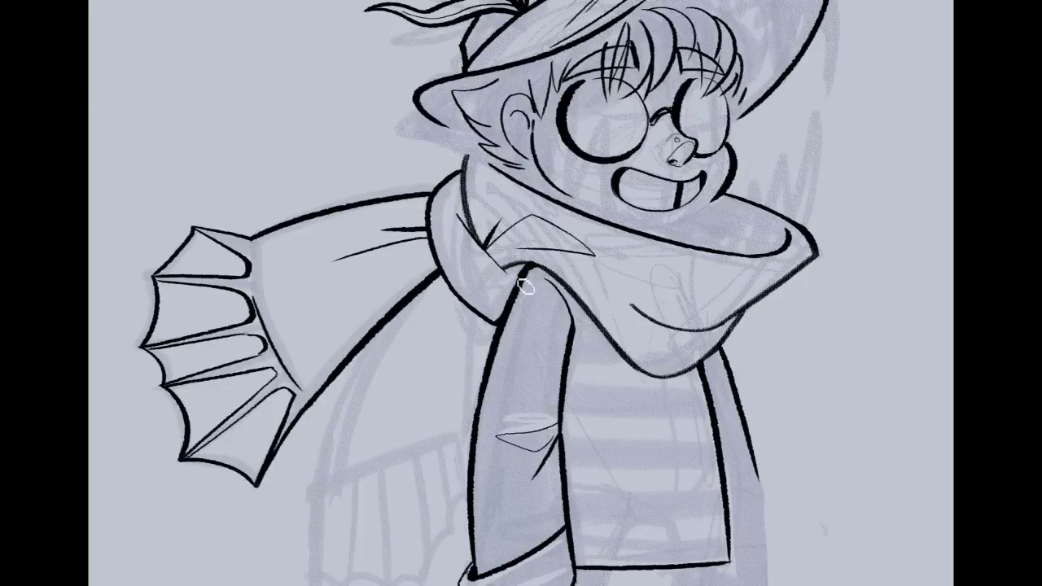
Ink the near boot cuff's curved opening and its thick side edge nearest the other leg
scroll(430, 360, "down", 10)
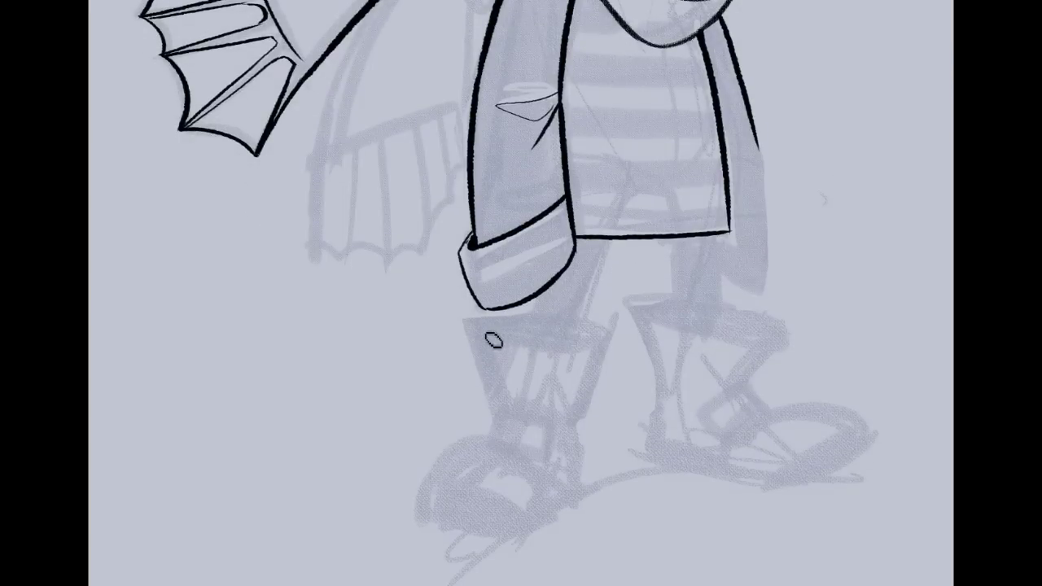
left_click_drag(473, 322, 595, 332)
key("ctrl+z")
mouse_move(482, 324)
left_mouse_down()
mouse_move(537, 350)
mouse_move(604, 344)
mouse_move(569, 321)
mouse_move(608, 339)
mouse_move(593, 327)
mouse_move(601, 419)
left_mouse_up()
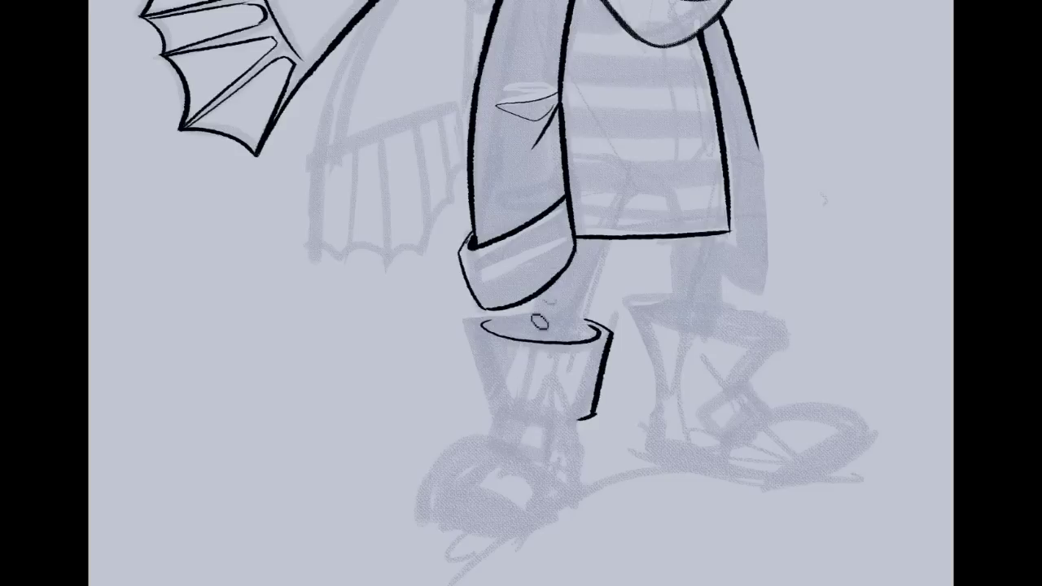
Ink the near boot cuff's thick tapering outer side and its curved bottom edge to close the shape
left_click_drag(470, 327, 502, 405)
key("ctrl+z")
mouse_move(497, 318)
left_mouse_down()
mouse_move(482, 391)
mouse_move(489, 419)
mouse_move(581, 423)
left_mouse_up()
key("ctrl+z")
left_click_drag(473, 323, 498, 414)
key("ctrl+z")
mouse_move(472, 322)
left_mouse_down()
mouse_move(490, 399)
mouse_move(506, 406)
mouse_move(495, 413)
mouse_move(595, 417)
left_mouse_up()
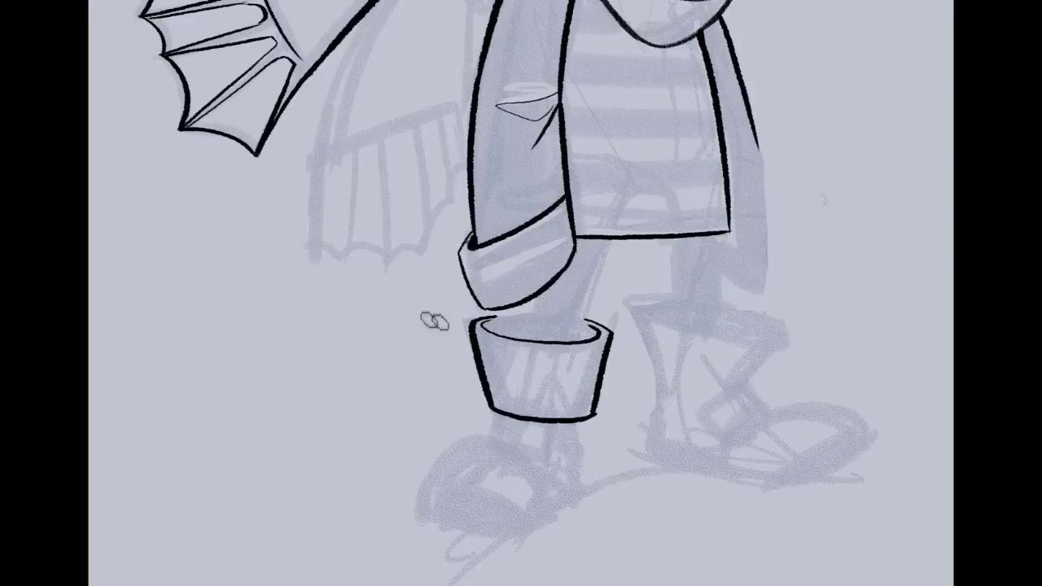
Ink the near boot's long rounded sole under the toe, ending in a small upturned stroke at the instep
mouse_move(432, 523)
left_mouse_down()
mouse_move(499, 498)
mouse_move(538, 519)
left_mouse_up()
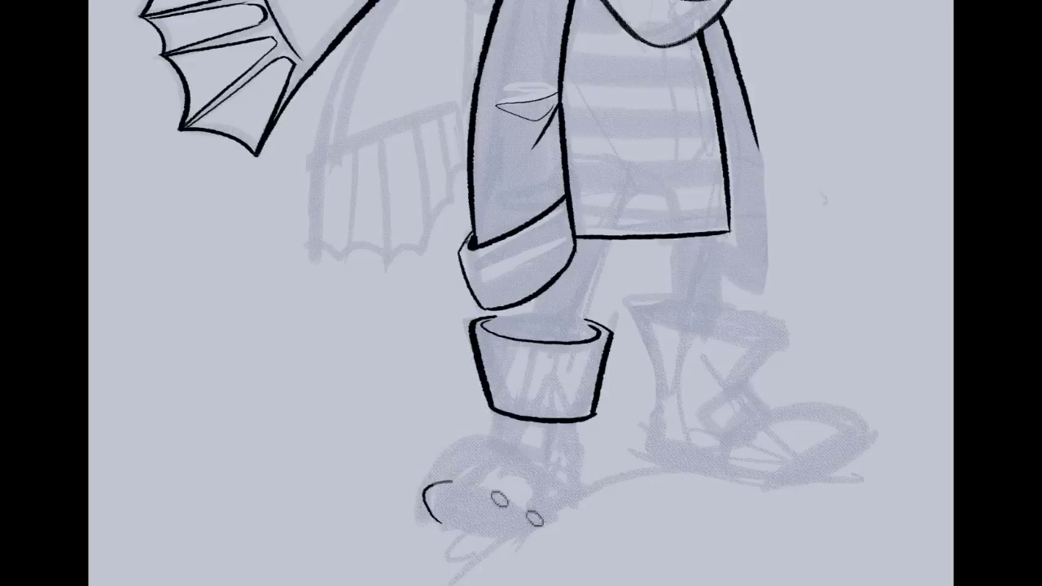
key("ctrl+z")
left_click_drag(433, 523, 551, 519)
mouse_move(425, 521)
left_mouse_down()
mouse_move(570, 528)
mouse_move(529, 543)
mouse_move(575, 503)
left_mouse_up()
key("ctrl+z")
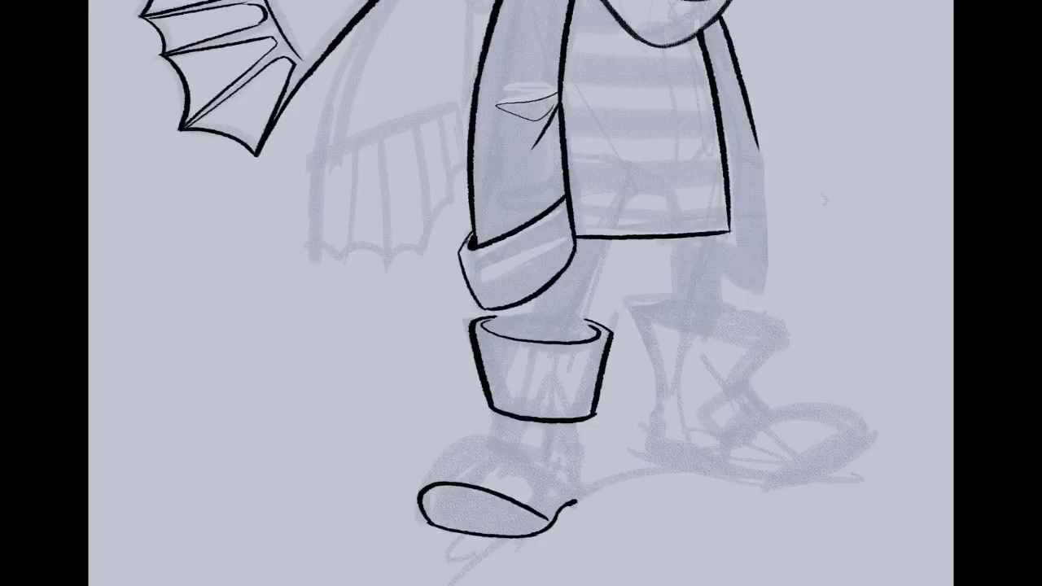
Ink the near boot's front toe edge rising from the sole in two curved segments to the top of the toe
key("ctrl+plus")
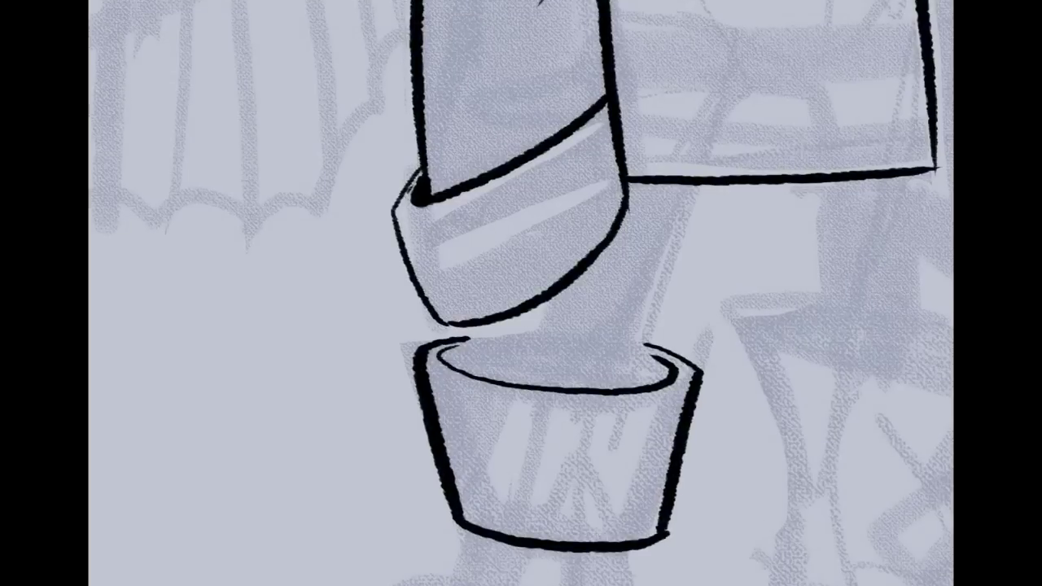
left_click_drag(378, 578, 444, 256)
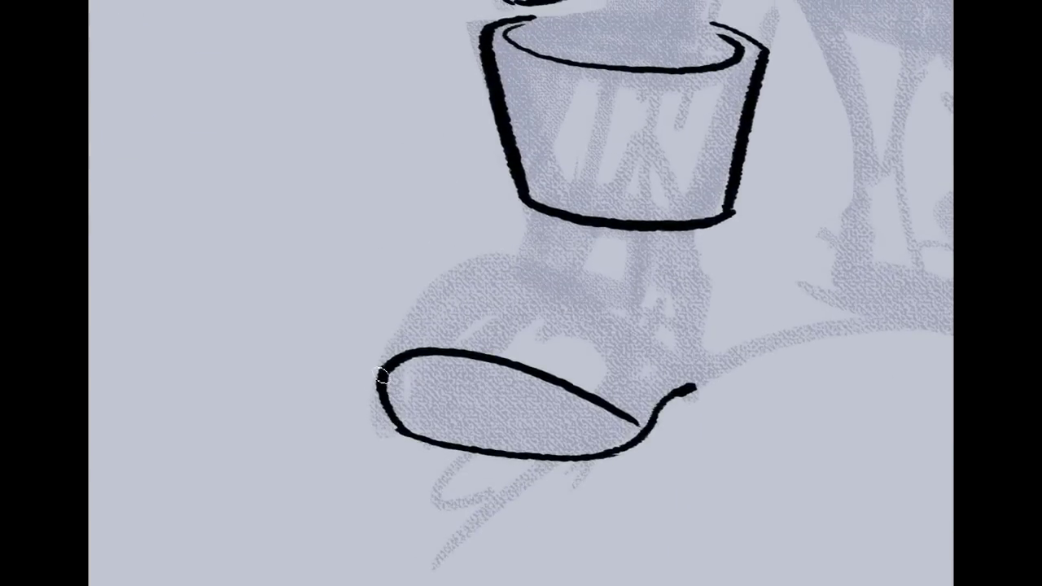
left_click_drag(381, 385, 411, 309)
key("ctrl+z")
left_click_drag(379, 386, 407, 308)
key("ctrl+z")
mouse_move(380, 377)
left_mouse_down()
mouse_move(401, 315)
mouse_move(487, 250)
left_mouse_up()
left_click_drag(412, 315, 489, 254)
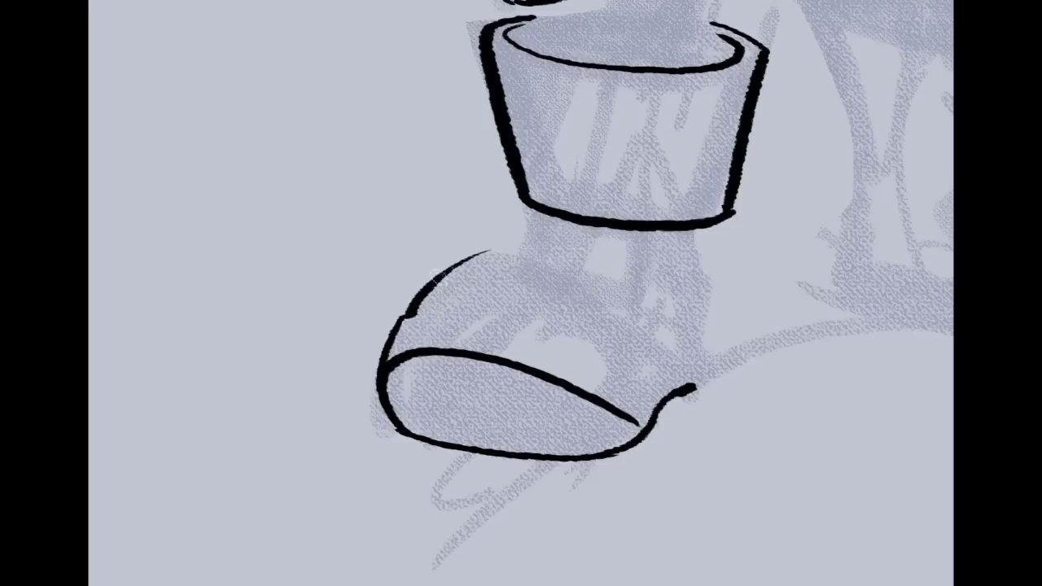
Ink the toe's domed top curving down to the instep, and a seam across the toe parallel to the sole
left_click_drag(490, 254, 639, 332)
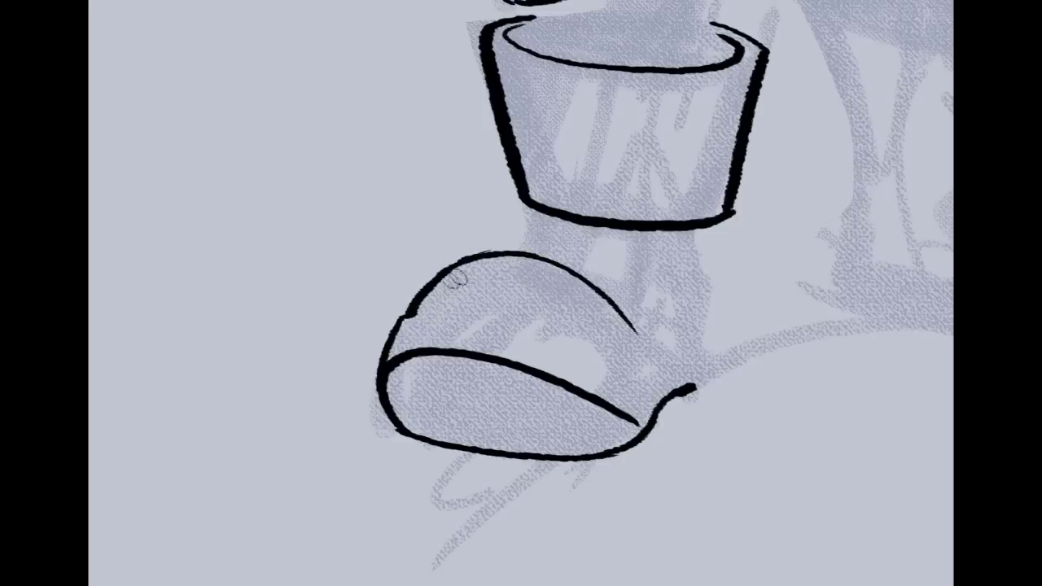
mouse_move(401, 324)
left_mouse_down()
mouse_move(560, 327)
mouse_move(606, 354)
left_mouse_up()
left_click_drag(641, 384, 574, 336)
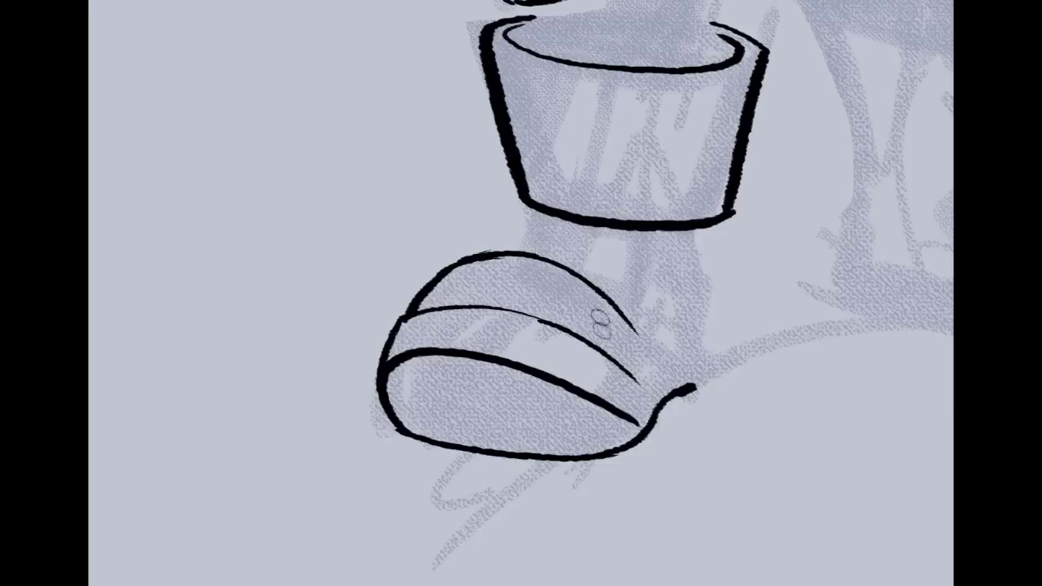
Ink the boot tongue's outer outline between the toe dome and the boot cuff, with a thick inner side
mouse_move(540, 221)
left_mouse_down()
mouse_move(529, 252)
mouse_move(640, 242)
mouse_move(623, 325)
left_mouse_up()
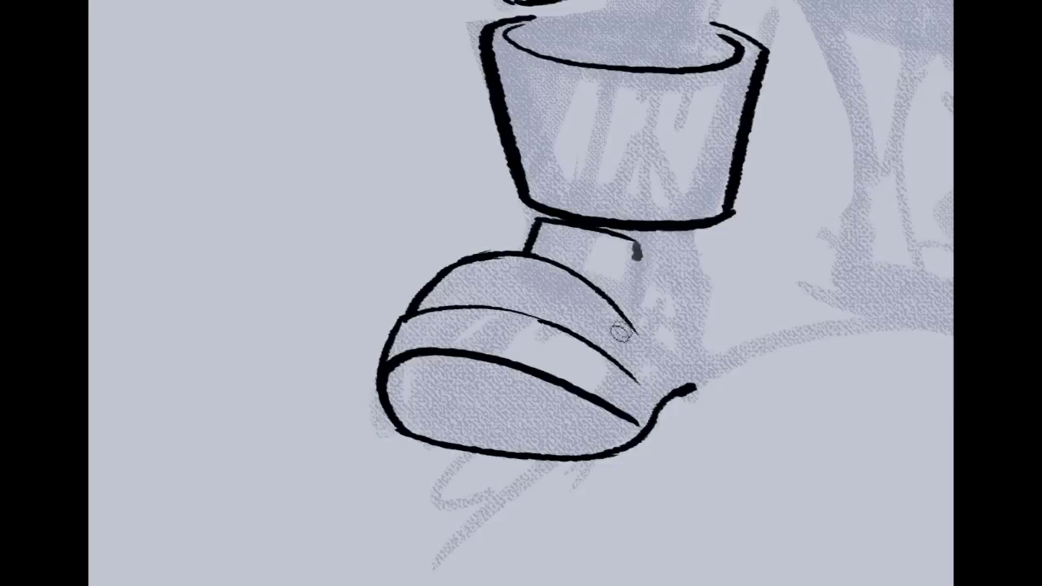
key("ctrl+z")
key("ctrl+shift+z")
key("ctrl+z")
left_click_drag(639, 244, 625, 303)
Draw a thinner inset outline inside the boot's tongue, following its top and both sides
mouse_move(548, 230)
left_mouse_down()
mouse_move(545, 253)
mouse_move(626, 249)
left_mouse_up()
key("ctrl+z")
key("ctrl+z")
mouse_move(560, 239)
left_mouse_down()
mouse_move(626, 257)
mouse_move(610, 285)
left_mouse_up()
key("ctrl+z")
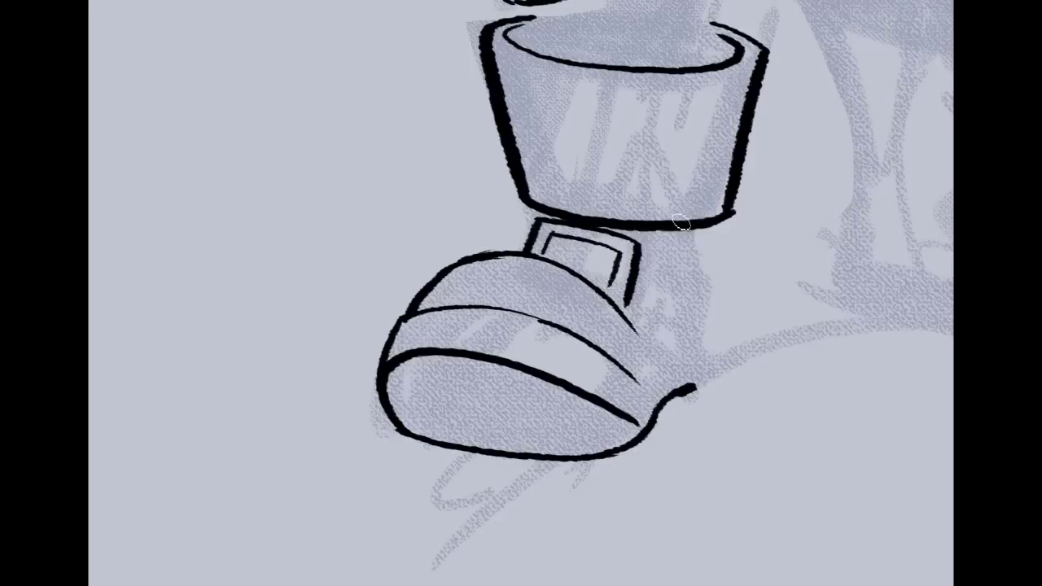
Ink the near boot's bumpy back edge from under the cuff down to the upturned end of the sole
mouse_move(696, 232)
left_mouse_down()
mouse_move(711, 269)
mouse_move(701, 292)
left_mouse_up()
key("ctrl+z")
mouse_move(698, 233)
left_mouse_down()
mouse_move(717, 310)
mouse_move(709, 371)
left_mouse_up()
key("ctrl+z")
left_click_drag(694, 231, 698, 361)
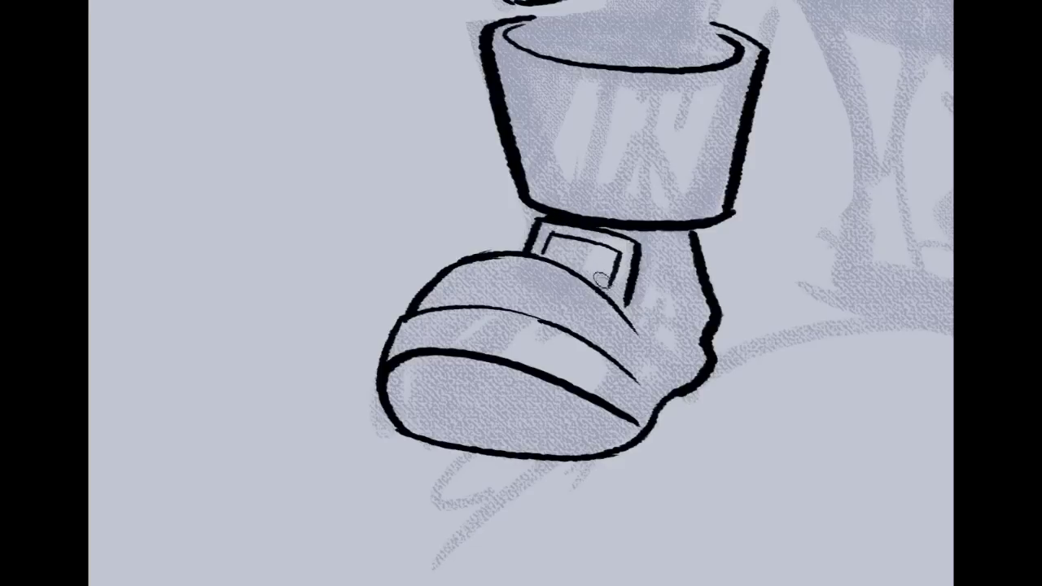
Draw a narrow rounded prong across the inner frame of the near boot's buckle and clear the lines inside it
left_click_drag(574, 265, 610, 279)
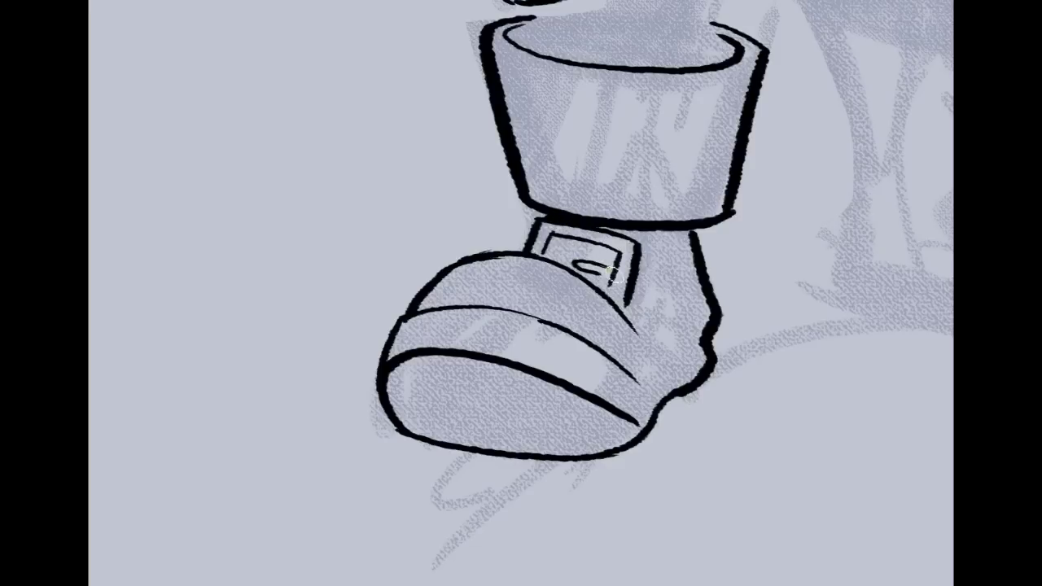
key("ctrl+z")
left_click_drag(583, 272, 629, 287)
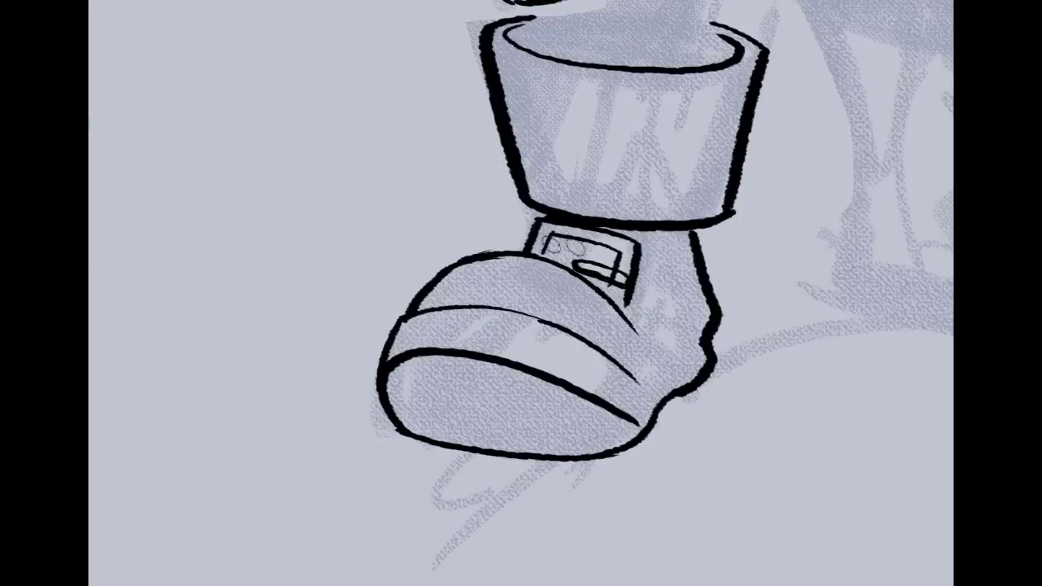
mouse_move(614, 277)
left_mouse_down()
mouse_move(580, 269)
mouse_move(622, 280)
left_mouse_up()
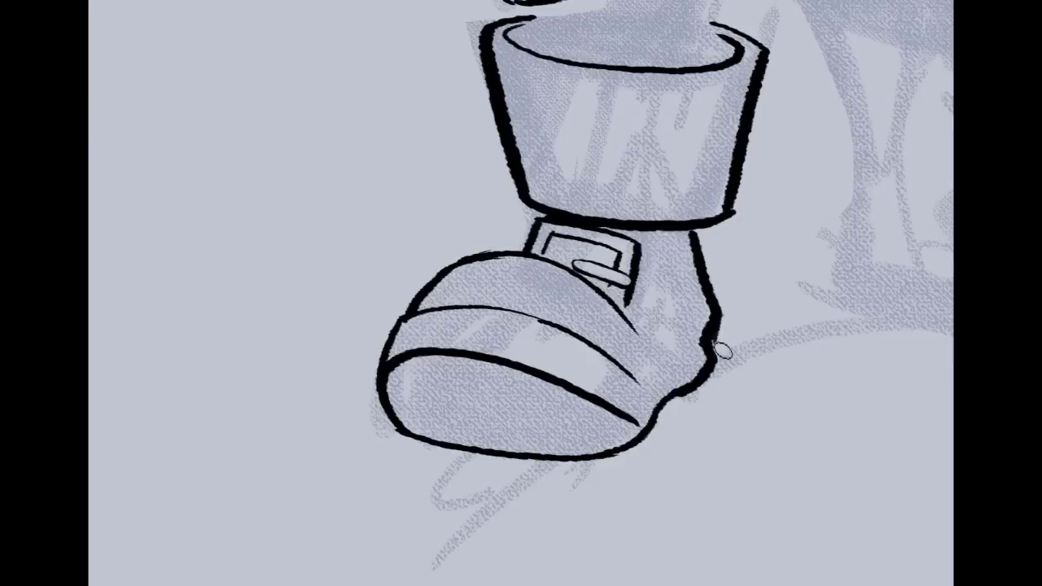
Smooth the near boot's bumpy heel contour outward and add a short diagonal crease running in from the heel
left_click_drag(711, 336, 712, 333)
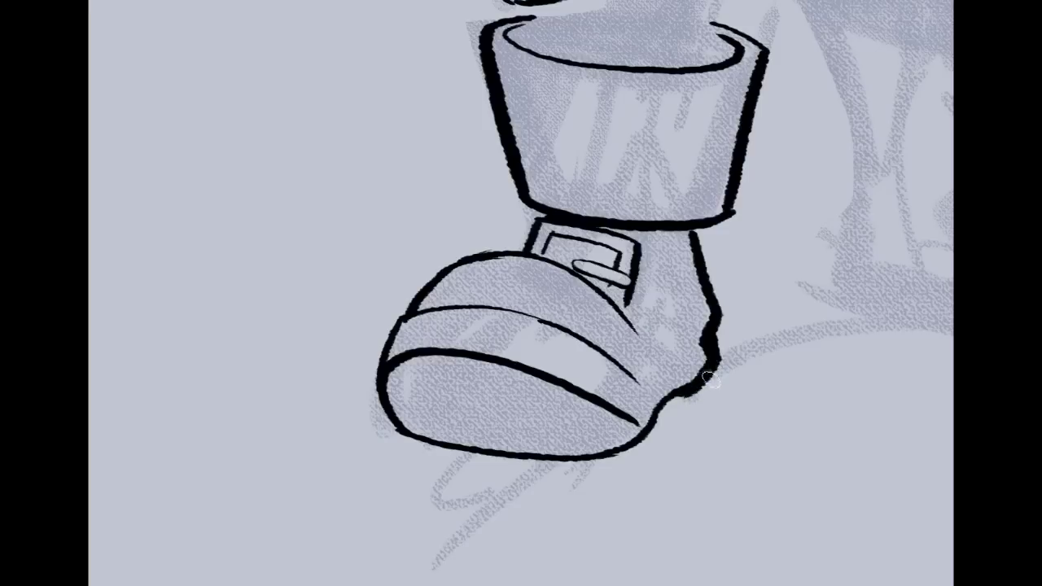
left_click_drag(718, 361, 669, 397)
key("ctrl+z")
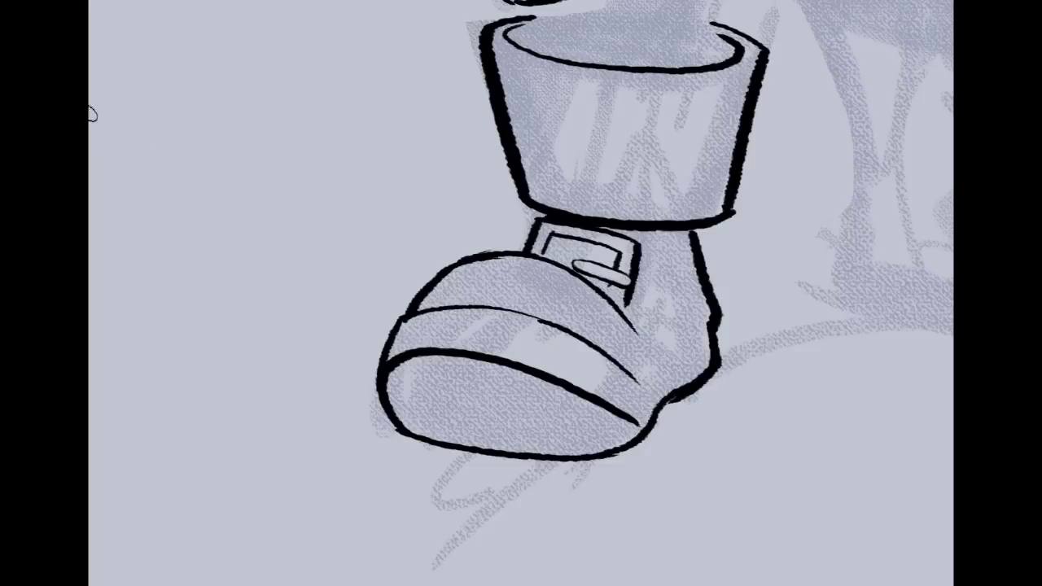
left_click_drag(666, 363, 704, 325)
Ink the far boot's back edge from the ankle down to the heel and along the sole toward the toe
mouse_move(602, 277)
left_mouse_down()
mouse_move(601, 384)
mouse_move(535, 449)
mouse_move(346, 360)
mouse_move(272, 360)
left_mouse_up()
left_click_drag(183, 375, 17, 366)
mouse_move(364, 215)
left_mouse_down()
mouse_move(346, 255)
mouse_move(339, 375)
mouse_move(386, 384)
mouse_move(354, 380)
mouse_move(378, 396)
mouse_move(510, 362)
mouse_move(431, 397)
mouse_move(464, 391)
mouse_move(475, 399)
mouse_move(443, 399)
mouse_move(470, 393)
mouse_move(528, 422)
mouse_move(651, 419)
left_mouse_up()
Ink the domed top of the far boot's toe as one thick arc from the instep to the toe tip
left_click_drag(547, 279, 780, 337)
key("ctrl+z")
mouse_move(521, 309)
left_mouse_down()
mouse_move(671, 254)
mouse_move(750, 303)
left_mouse_up()
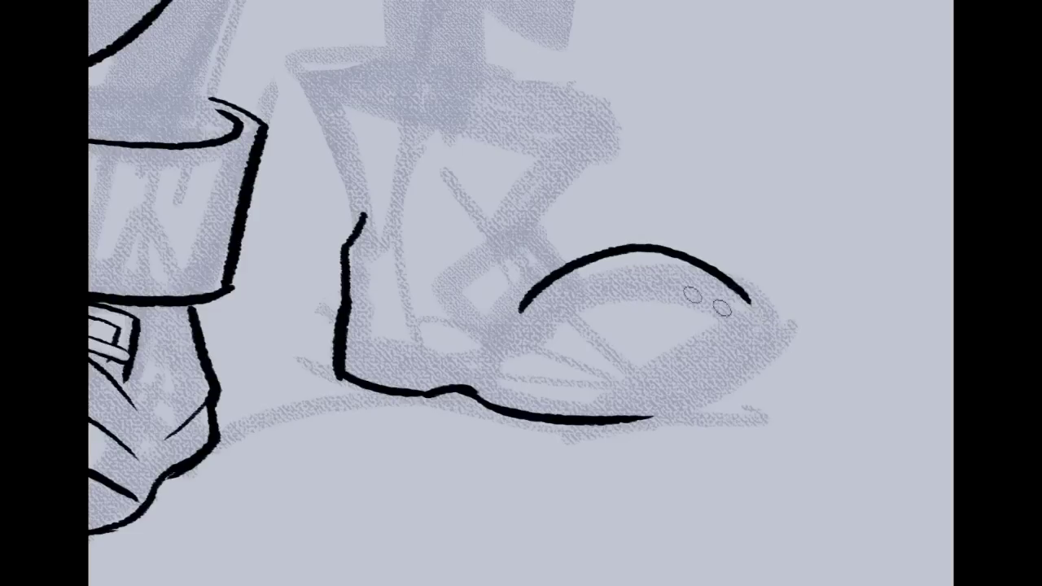
key("ctrl+z")
mouse_move(506, 320)
left_mouse_down()
mouse_move(609, 257)
mouse_move(761, 308)
left_mouse_up()
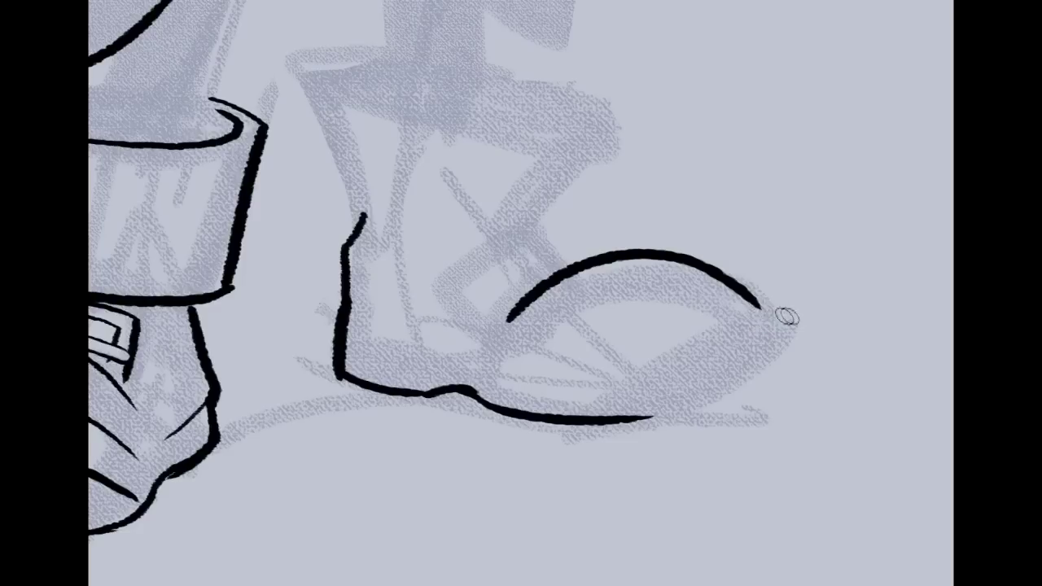
Draw a thin diagonal sole line on the far boot's toe and close the rounded toe tip down to the sole
left_click_drag(585, 417, 767, 317)
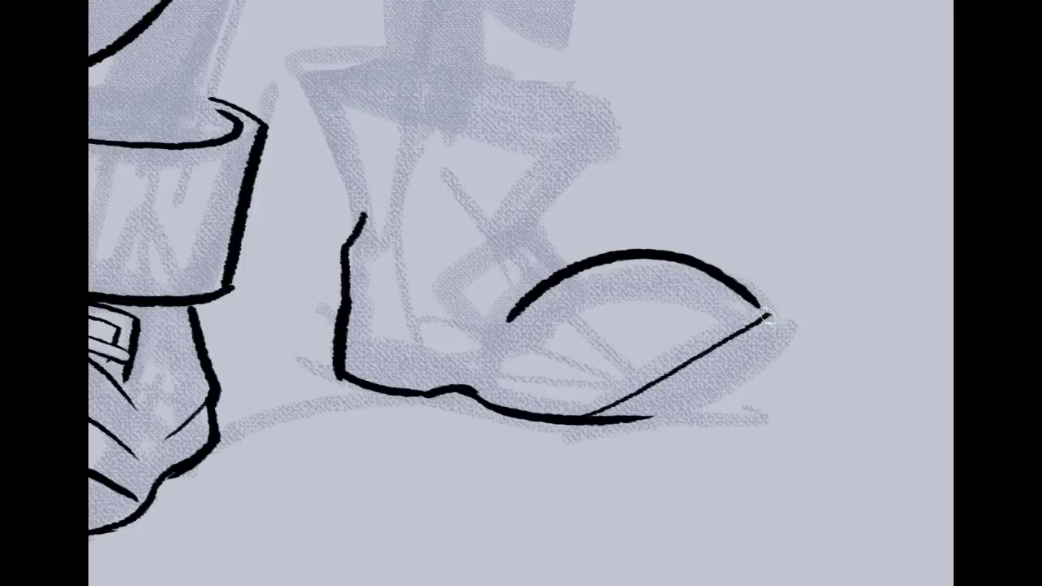
key("ctrl+z")
mouse_move(580, 417)
left_mouse_down()
mouse_move(760, 313)
mouse_move(767, 326)
mouse_move(646, 425)
mouse_move(764, 345)
mouse_move(767, 332)
mouse_move(661, 416)
left_mouse_up()
left_click_drag(706, 389, 634, 421)
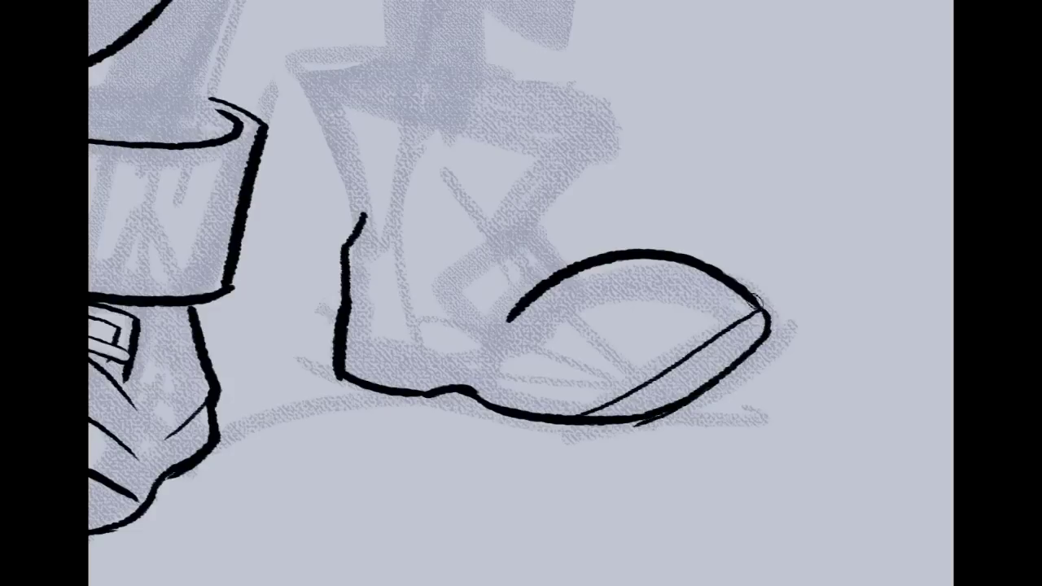
Ink a curved seam from the far boot's instep to the toe tip, and a sole seam across the heel
mouse_move(486, 376)
left_mouse_down()
mouse_move(603, 362)
mouse_move(688, 310)
mouse_move(651, 342)
mouse_move(594, 362)
mouse_move(737, 282)
left_mouse_up()
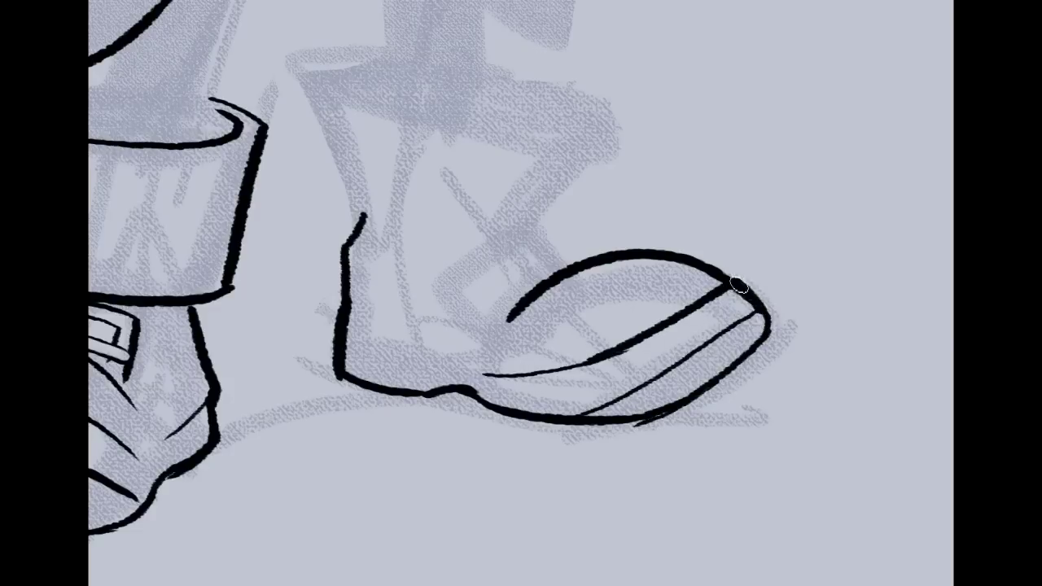
left_click_drag(346, 342, 486, 371)
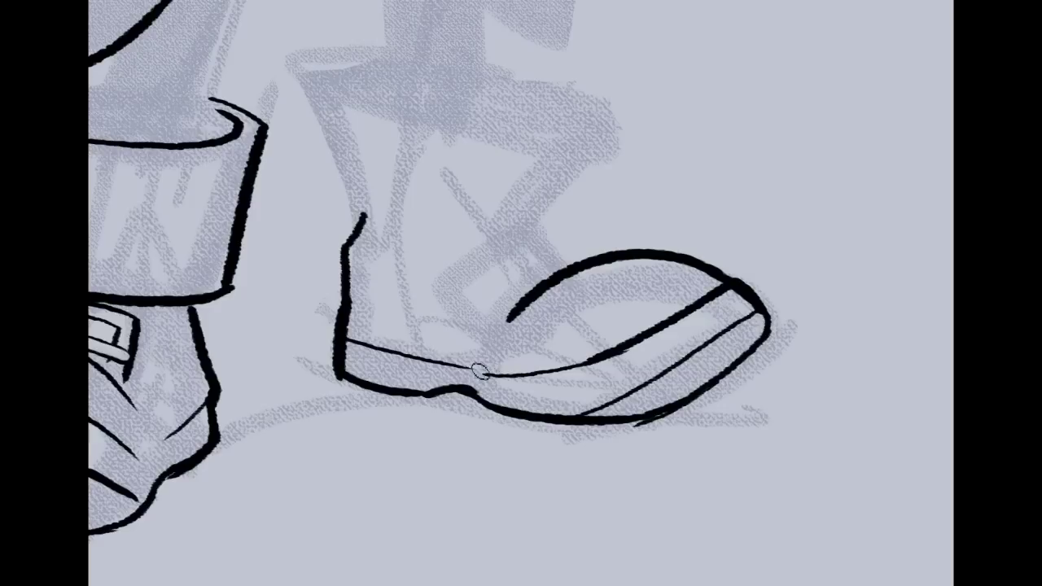
key("ctrl+z")
left_click_drag(346, 335, 448, 364)
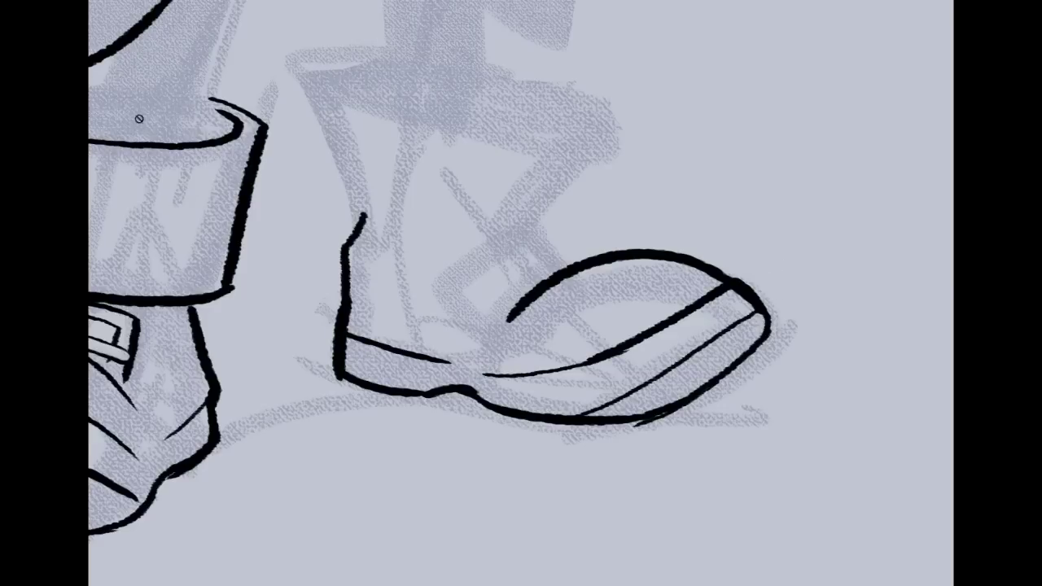
Erase the far boot's curved toe seam and diagonal sole line, and thin the outline at the toe tip
mouse_move(482, 377)
left_mouse_down()
mouse_move(595, 363)
mouse_move(657, 329)
left_mouse_up()
left_click_drag(595, 366, 638, 346)
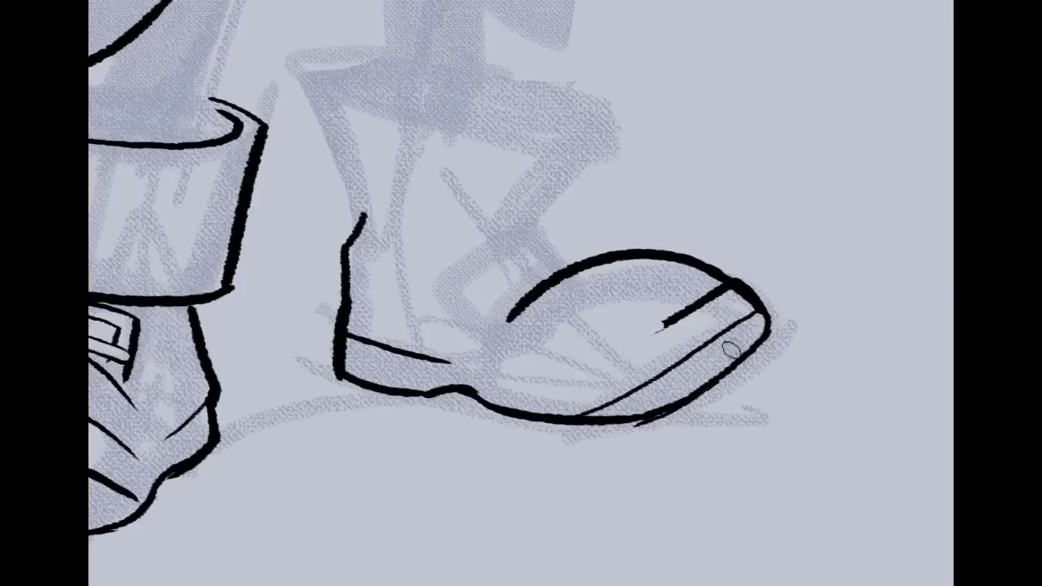
mouse_move(719, 337)
left_mouse_down()
mouse_move(647, 394)
mouse_move(574, 413)
left_mouse_up()
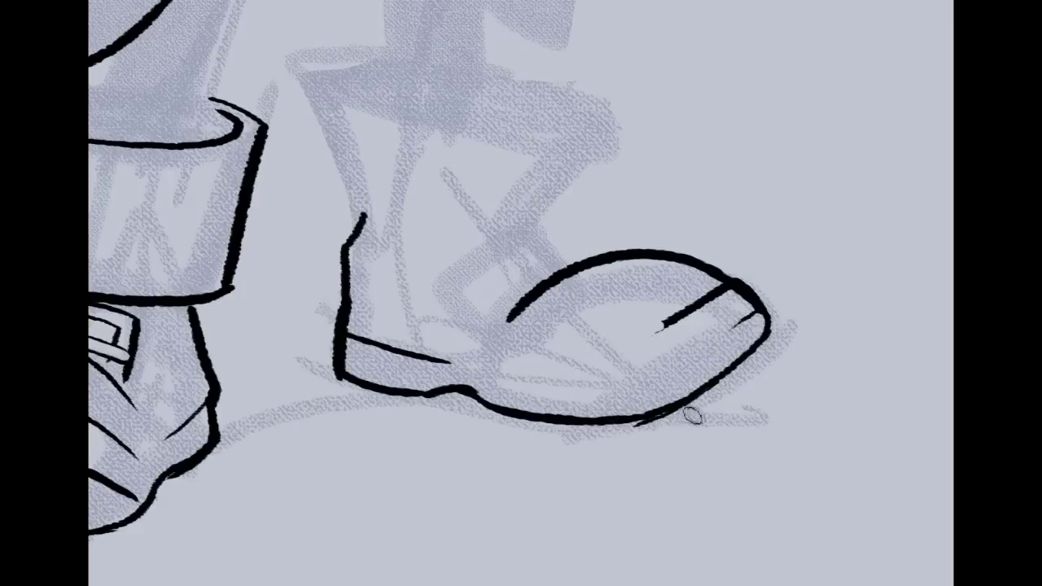
mouse_move(709, 309)
left_mouse_down()
mouse_move(659, 332)
mouse_move(735, 311)
mouse_move(746, 322)
mouse_move(732, 336)
mouse_move(732, 299)
mouse_move(759, 321)
mouse_move(739, 297)
mouse_move(723, 298)
mouse_move(737, 293)
mouse_move(758, 325)
left_mouse_up()
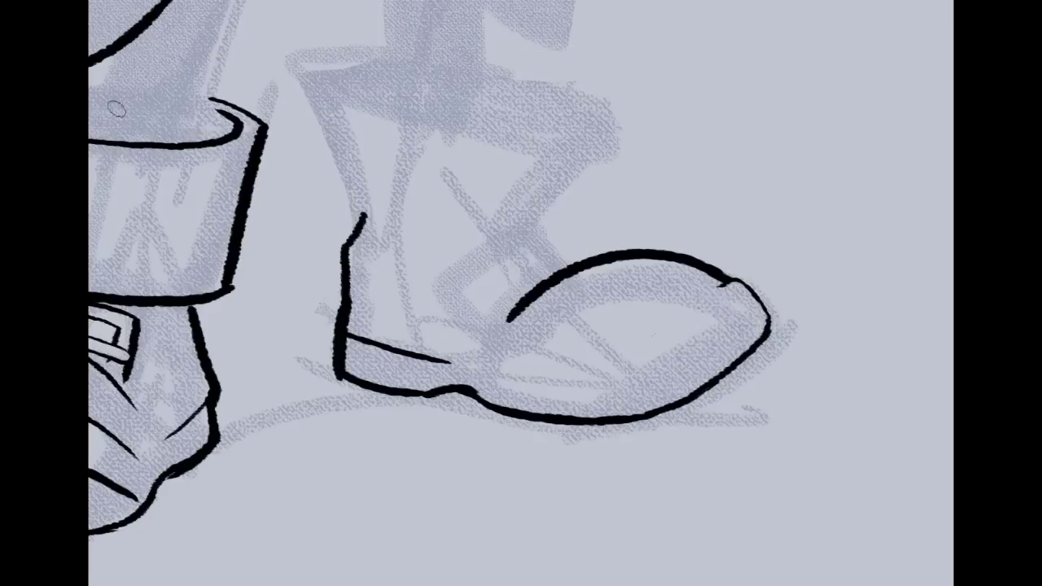
Redraw the far boot's lower toe line from the tip toward the sole, and the thick tapering seam above it
left_click_drag(768, 327, 643, 390)
key("ctrl+z")
left_click_drag(768, 325, 619, 403)
key("ctrl+z")
left_click_drag(767, 330, 631, 402)
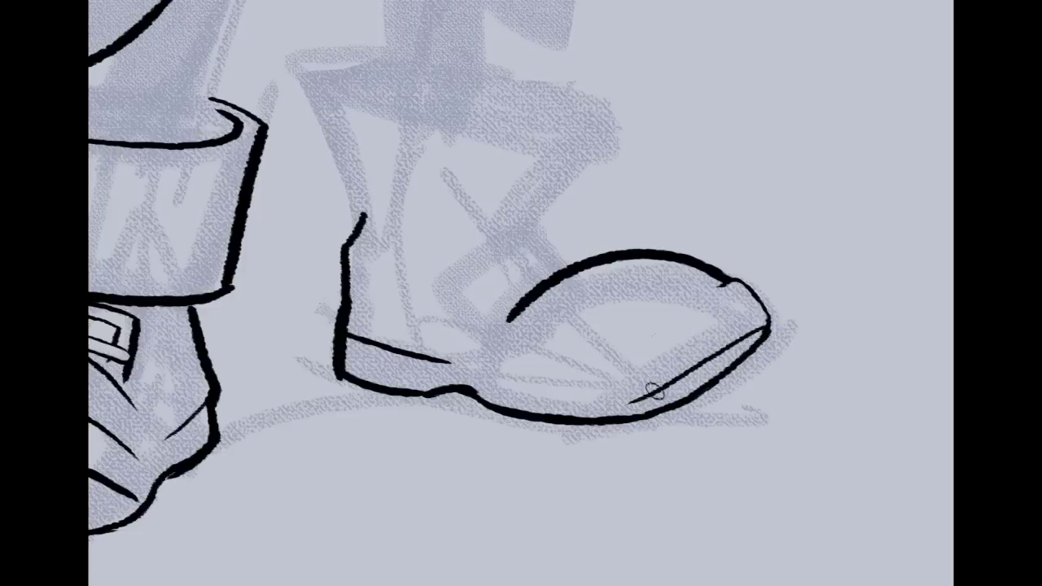
left_click_drag(737, 284, 675, 310)
left_click_drag(593, 373, 742, 284)
left_click_drag(676, 313, 604, 356)
mouse_move(653, 298)
left_mouse_down()
mouse_move(767, 374)
mouse_move(796, 363)
left_mouse_up()
mouse_move(539, 295)
left_mouse_down()
mouse_move(614, 325)
mouse_move(752, 203)
left_mouse_up()
key("ctrl+z")
left_click_drag(532, 291, 686, 289)
left_click_drag(602, 324, 714, 241)
key("ctrl+z")
key("ctrl+z")
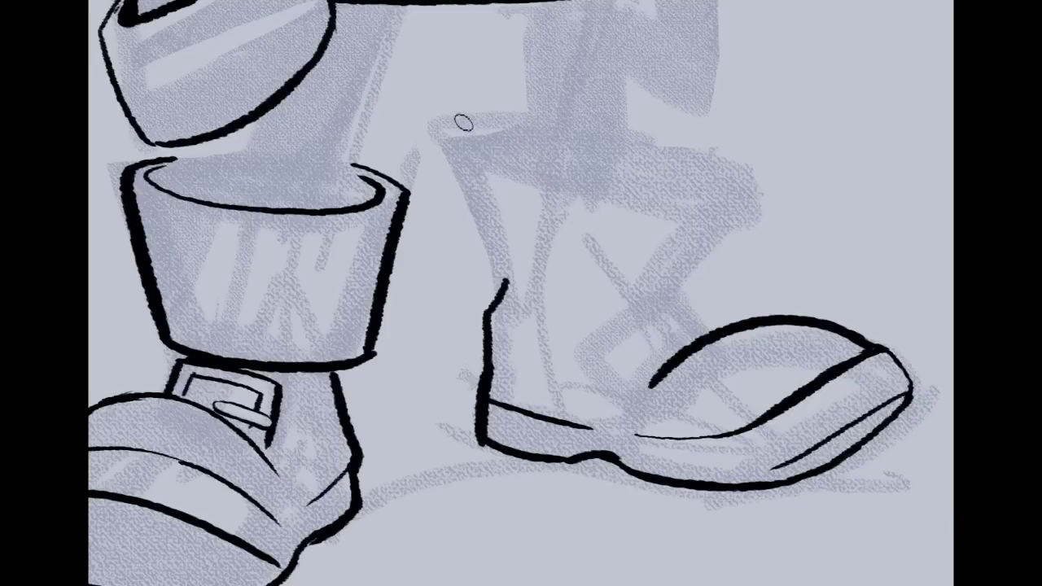
mouse_move(554, 109)
left_mouse_down()
mouse_move(426, 127)
mouse_move(442, 299)
left_mouse_up()
key("ctrl+z")
mouse_move(570, 109)
left_mouse_down()
mouse_move(486, 117)
mouse_move(472, 218)
mouse_move(482, 254)
left_mouse_up()
key("ctrl+z")
Lasso the near boot's cuff sides and bottom edge below the rim, delete those lines, and clear the selection
mouse_move(105, 193)
left_mouse_down()
mouse_move(205, 285)
mouse_move(357, 279)
left_mouse_up()
mouse_move(405, 203)
left_mouse_down()
mouse_move(403, 335)
mouse_move(357, 383)
left_mouse_up()
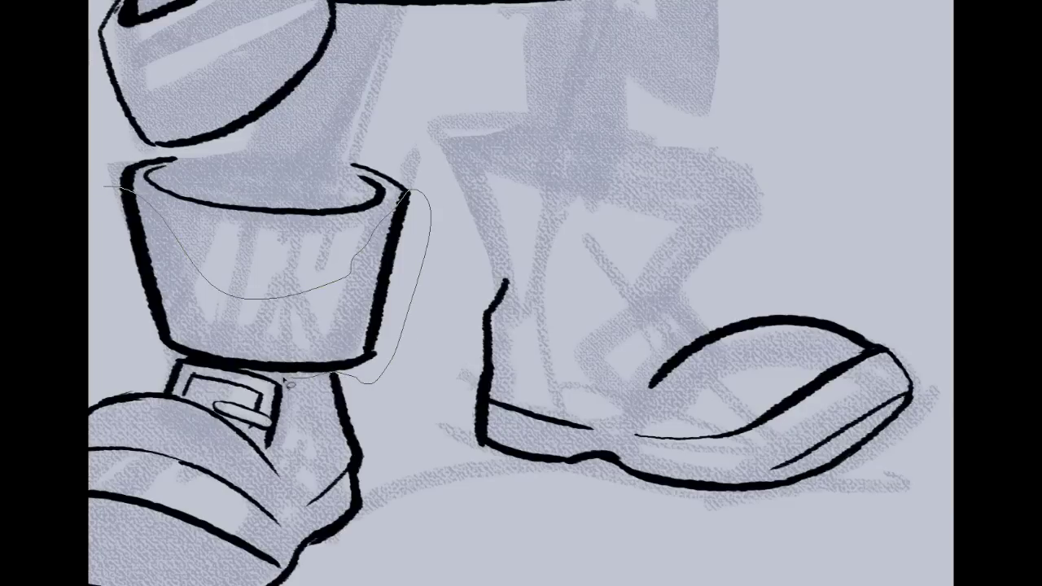
mouse_move(234, 371)
left_mouse_down()
mouse_move(159, 356)
mouse_move(118, 317)
mouse_move(106, 189)
left_mouse_up()
key("Delete")
key("ctrl+d")
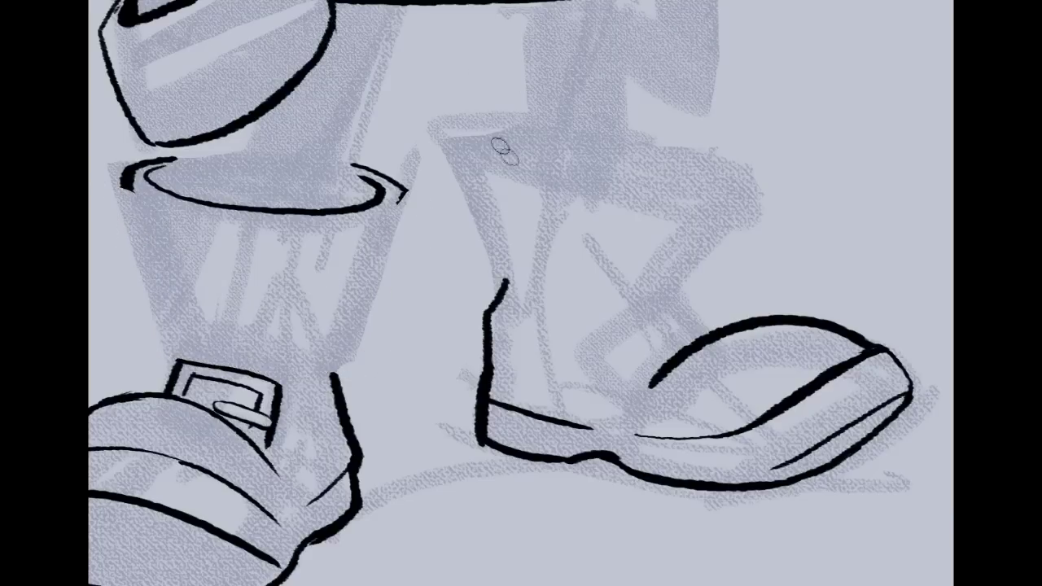
Ink the back of the far boot's cuff from the top rim down a thick side to the ankle
mouse_move(527, 108)
left_mouse_down()
mouse_move(485, 109)
mouse_move(452, 137)
mouse_move(478, 264)
left_mouse_up()
key("ctrl+z")
mouse_move(531, 111)
left_mouse_down()
mouse_move(458, 143)
mouse_move(478, 215)
mouse_move(474, 255)
mouse_move(505, 285)
left_mouse_up()
key("ctrl+z")
mouse_move(540, 116)
left_mouse_down()
mouse_move(458, 126)
mouse_move(453, 164)
mouse_move(497, 275)
left_mouse_up()
key("ctrl+z")
mouse_move(538, 108)
left_mouse_down()
mouse_move(477, 115)
mouse_move(452, 142)
mouse_move(478, 254)
mouse_move(498, 295)
left_mouse_up()
Ink the far cuff's front rim sloping to its corner and the thick front side down to the instep
mouse_move(609, 107)
left_mouse_down()
mouse_move(765, 181)
mouse_move(740, 161)
mouse_move(730, 210)
mouse_move(675, 292)
mouse_move(640, 308)
left_mouse_up()
left_click_drag(504, 262, 617, 297)
key("ctrl+z")
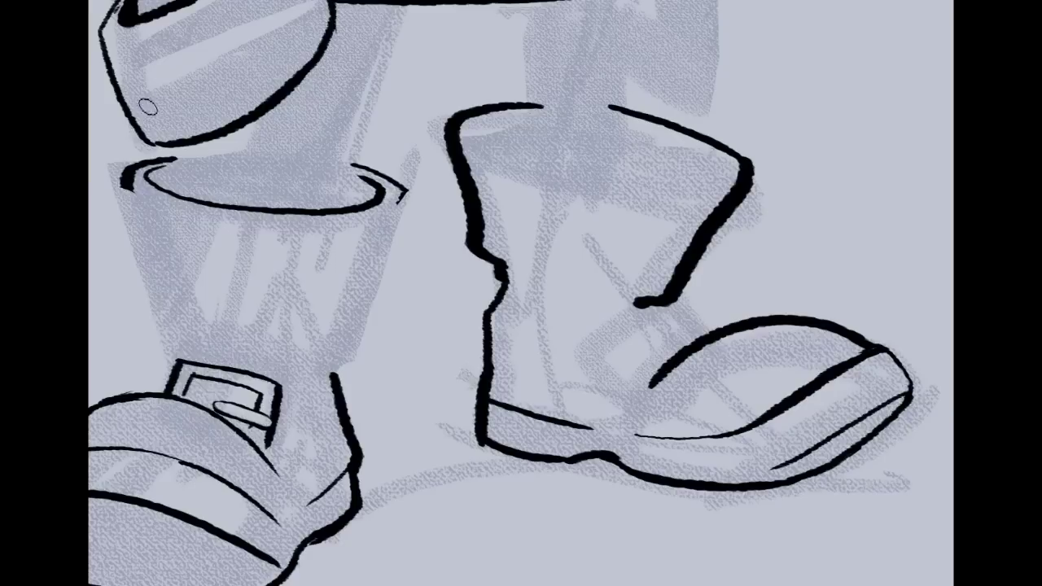
Erase the rounded bump at the back of the far boot's ankle and replace it with a sharp zigzag notch
left_click_drag(517, 256, 508, 279)
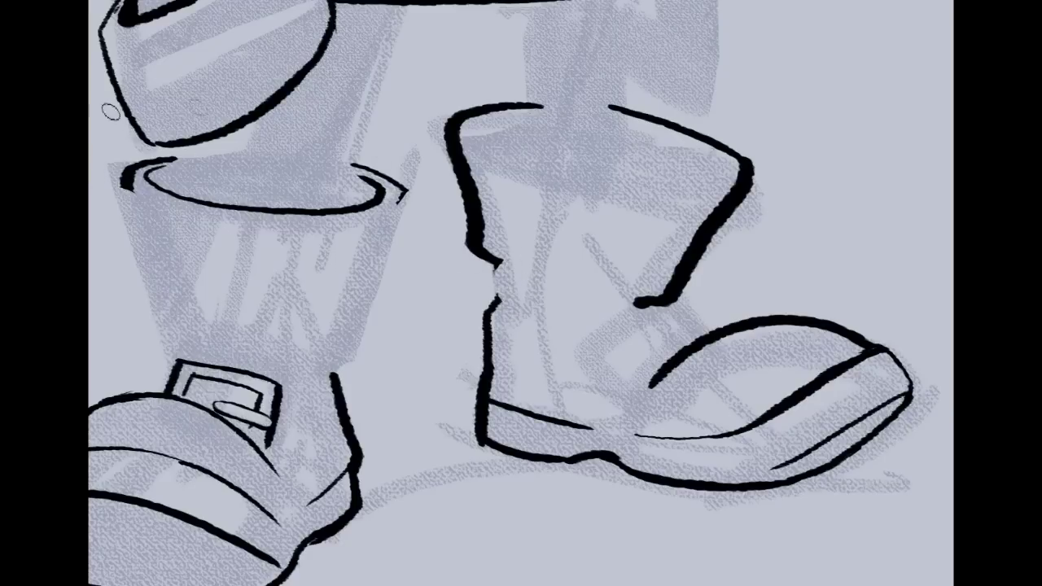
left_click_drag(500, 271, 502, 303)
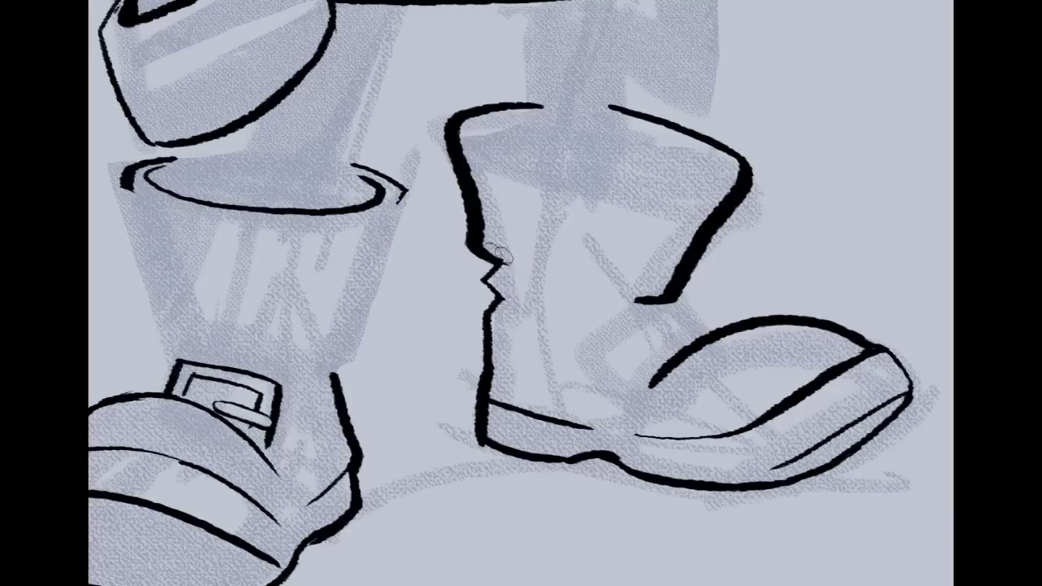
Ink the far cuff's curved lower edge to its front corner, and trim the inner end of the front rim line
key("v")
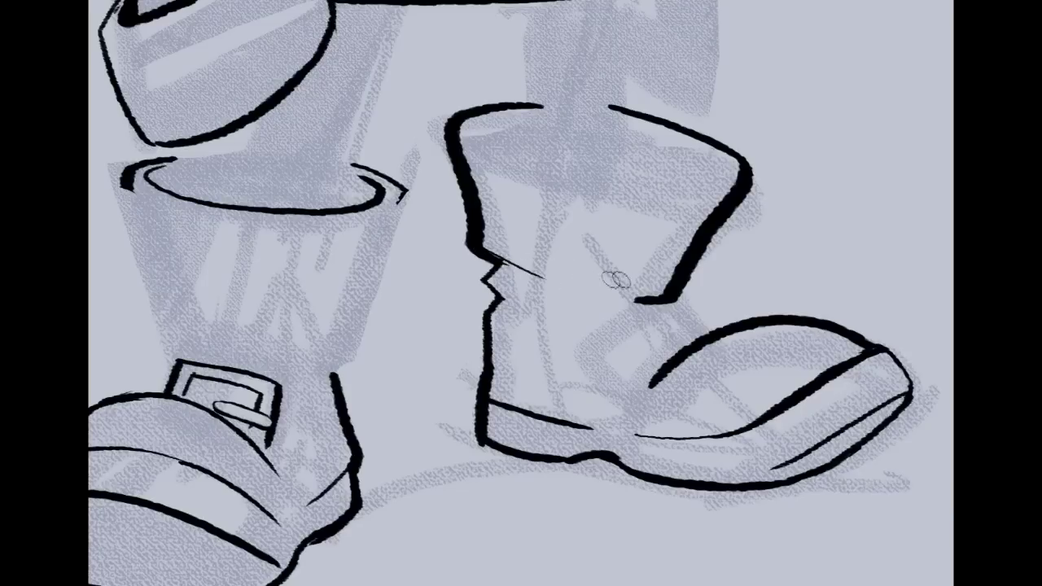
left_click_drag(536, 273, 643, 303)
left_click_drag(539, 274, 682, 298)
key("ctrl+z")
left_click_drag(540, 274, 681, 300)
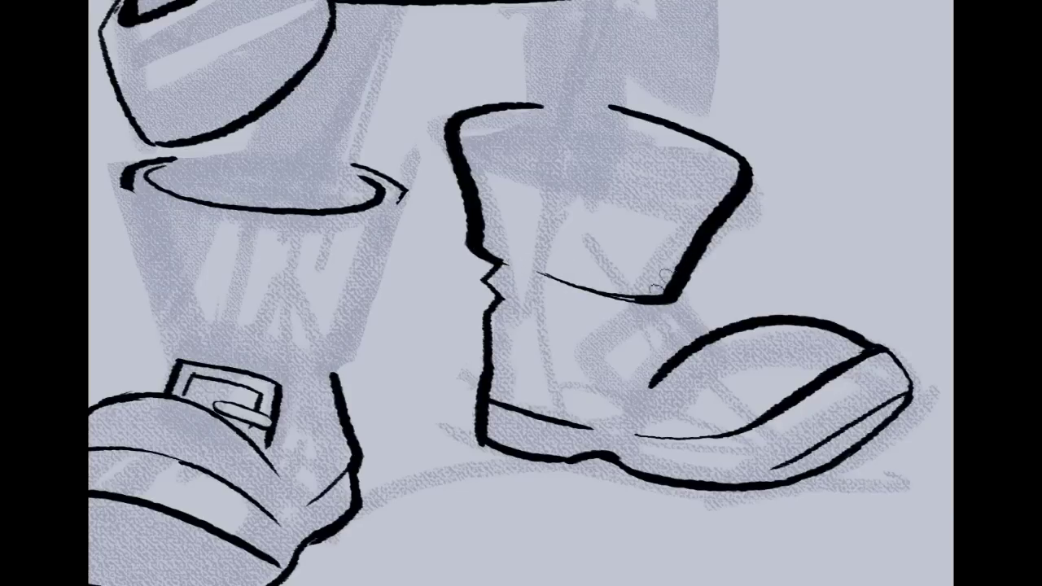
key("ctrl+z")
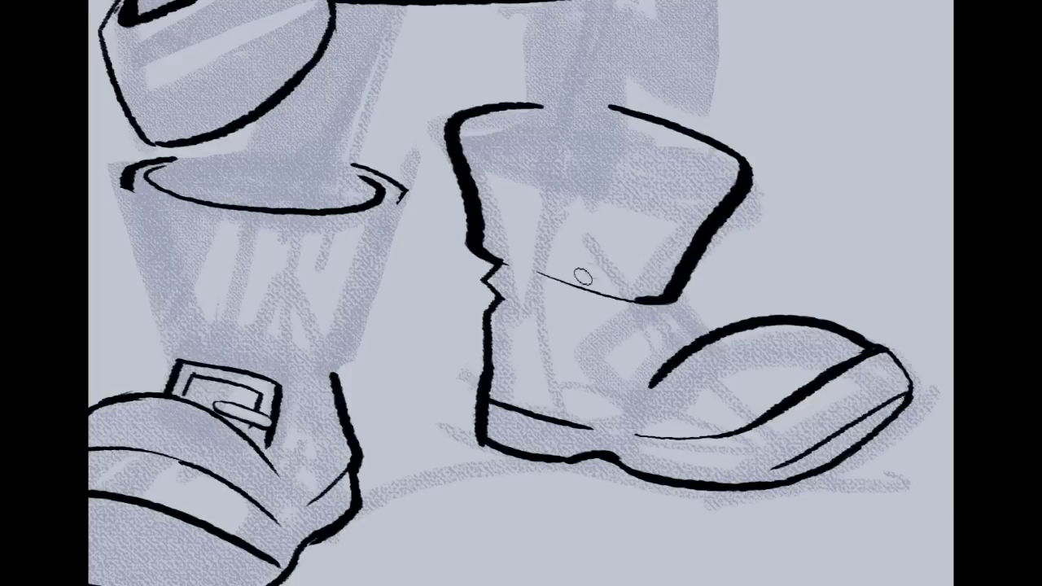
left_click_drag(562, 277, 688, 290)
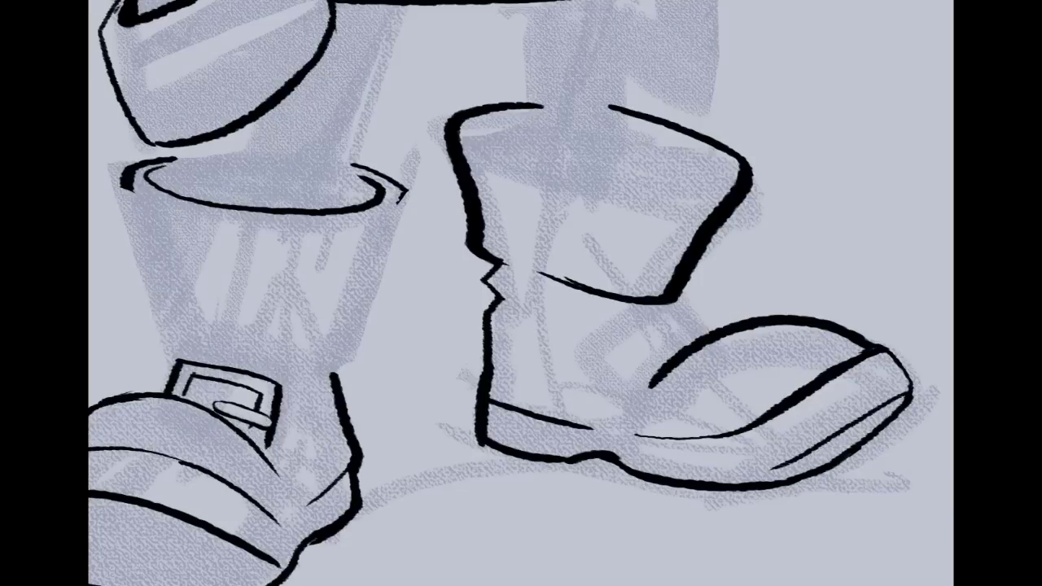
left_click_drag(611, 104, 634, 109)
Ink the outer outline of the far boot's buckle between the cuff's lower edge and the toe dome
left_click_drag(622, 306, 573, 326)
key("ctrl+z")
mouse_move(618, 301)
left_mouse_down()
mouse_move(583, 341)
mouse_move(596, 318)
mouse_move(579, 321)
mouse_move(637, 381)
left_mouse_up()
left_click_drag(676, 302, 714, 330)
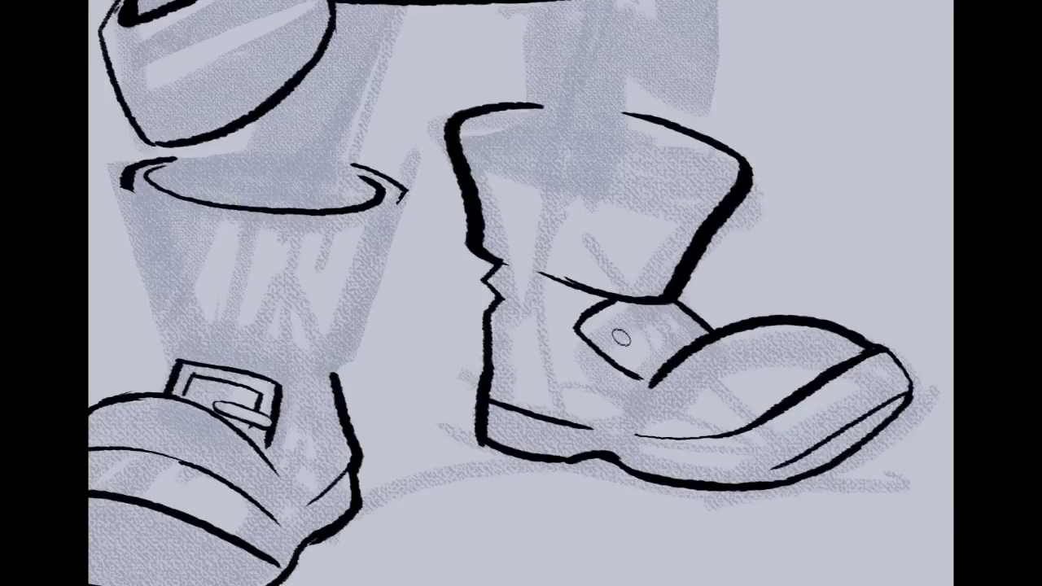
Draw the inset frame and rounded prong on the far boot's buckle, and a thin pointed fold from the ankle notch
mouse_move(641, 326)
left_mouse_down()
mouse_move(614, 350)
mouse_move(639, 326)
left_mouse_up()
key("ctrl+z")
mouse_move(612, 359)
left_mouse_down()
mouse_move(647, 337)
mouse_move(627, 348)
mouse_move(613, 340)
mouse_move(642, 306)
left_mouse_up()
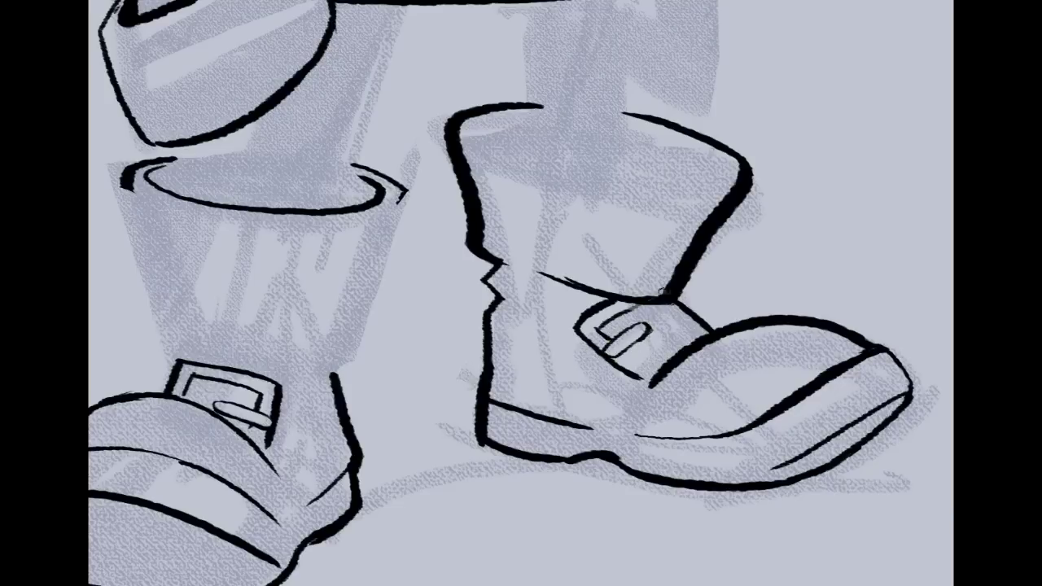
mouse_move(622, 352)
left_mouse_down()
mouse_move(656, 375)
mouse_move(689, 327)
left_mouse_up()
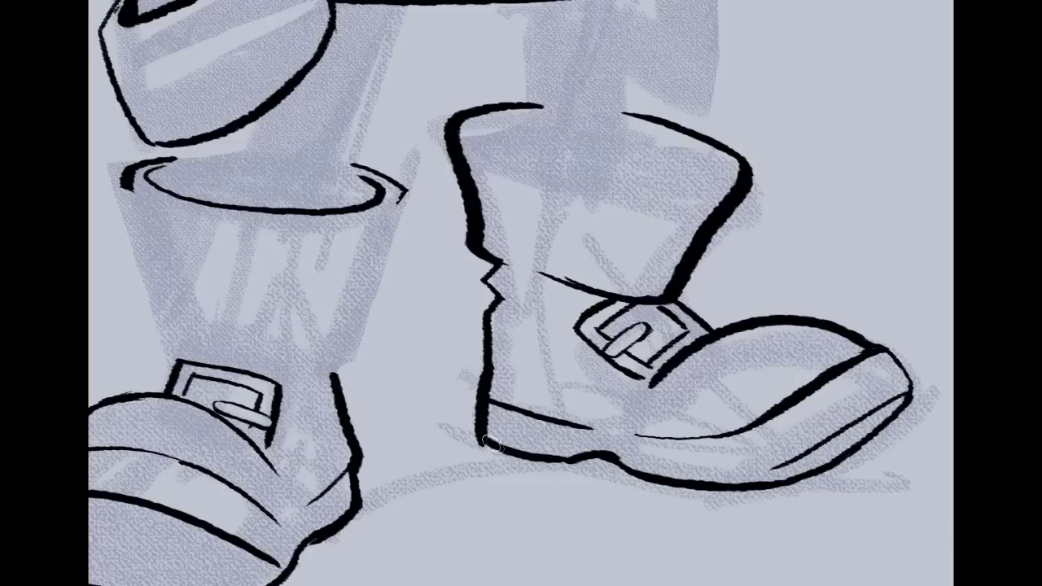
left_click_drag(488, 281, 555, 305)
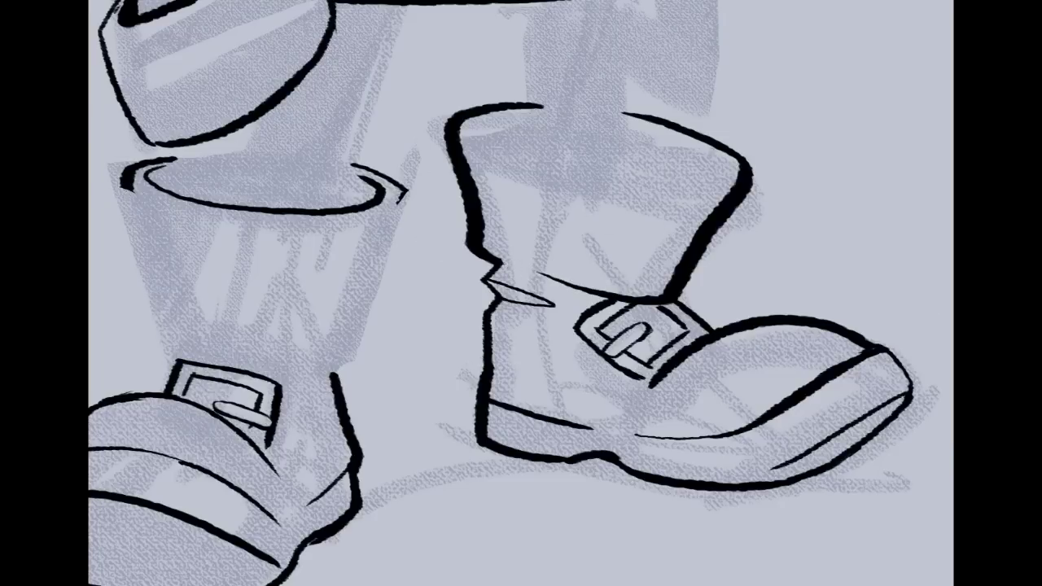
Draw the inner rim curve inside the opening of the far boot's cuff, from back to front
left_click_drag(685, 111, 705, 318)
mouse_move(511, 334)
left_mouse_down()
mouse_move(547, 366)
mouse_move(736, 366)
left_mouse_up()
key("ctrl+z")
mouse_move(518, 336)
left_mouse_down()
mouse_move(663, 383)
mouse_move(517, 354)
mouse_move(728, 383)
left_mouse_up()
key("ctrl+z")
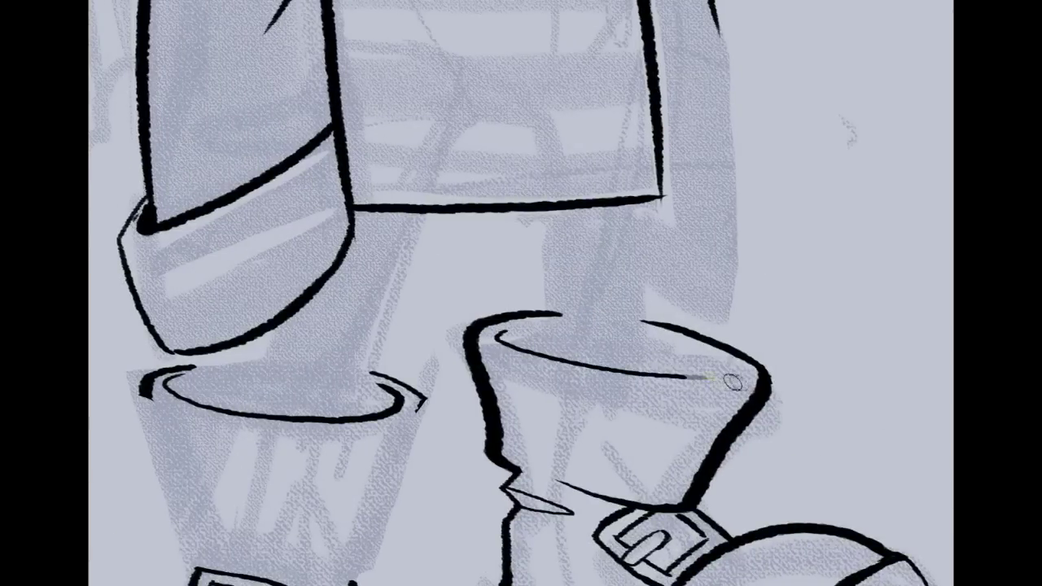
key("ctrl+z")
mouse_move(505, 334)
left_mouse_down()
mouse_move(609, 373)
mouse_move(735, 370)
left_mouse_up()
Re-ink the near boot's cuff with thick, inward-curving sides and a thin lower edge above the buckle
mouse_move(635, 391)
left_mouse_down()
mouse_move(823, 305)
mouse_move(779, 113)
mouse_move(731, 269)
mouse_move(767, 116)
left_mouse_up()
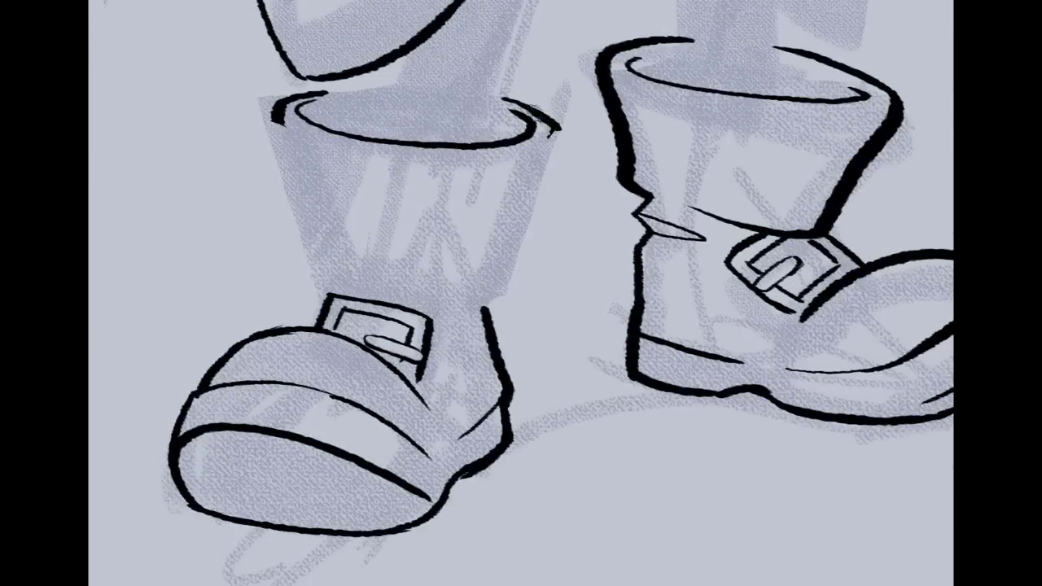
mouse_move(503, 98)
left_mouse_down()
mouse_move(558, 133)
mouse_move(487, 303)
left_mouse_up()
mouse_move(277, 118)
left_mouse_down()
mouse_move(307, 236)
mouse_move(335, 281)
mouse_move(438, 281)
left_mouse_up()
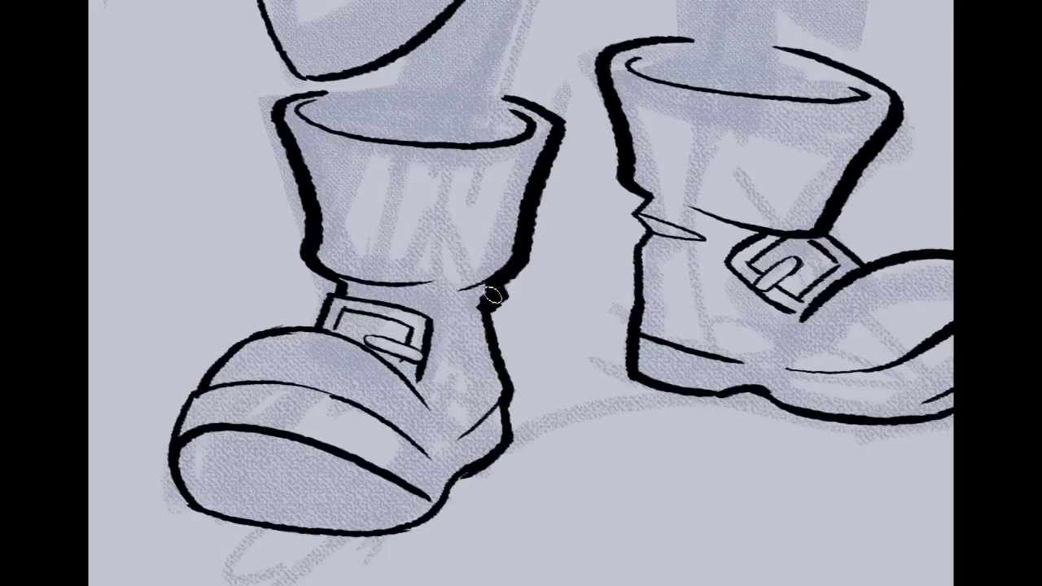
Draw a wedge-shaped fold under the near boot's cuff and fill it and the far boot's ankle fold solid black
mouse_move(473, 310)
left_mouse_down()
mouse_move(498, 295)
mouse_move(449, 322)
mouse_move(470, 327)
mouse_move(498, 295)
mouse_move(438, 316)
mouse_move(471, 327)
mouse_move(501, 303)
mouse_move(442, 313)
mouse_move(473, 326)
mouse_move(494, 299)
mouse_move(466, 318)
left_mouse_up()
key("ctrl+z")
key("ctrl+z")
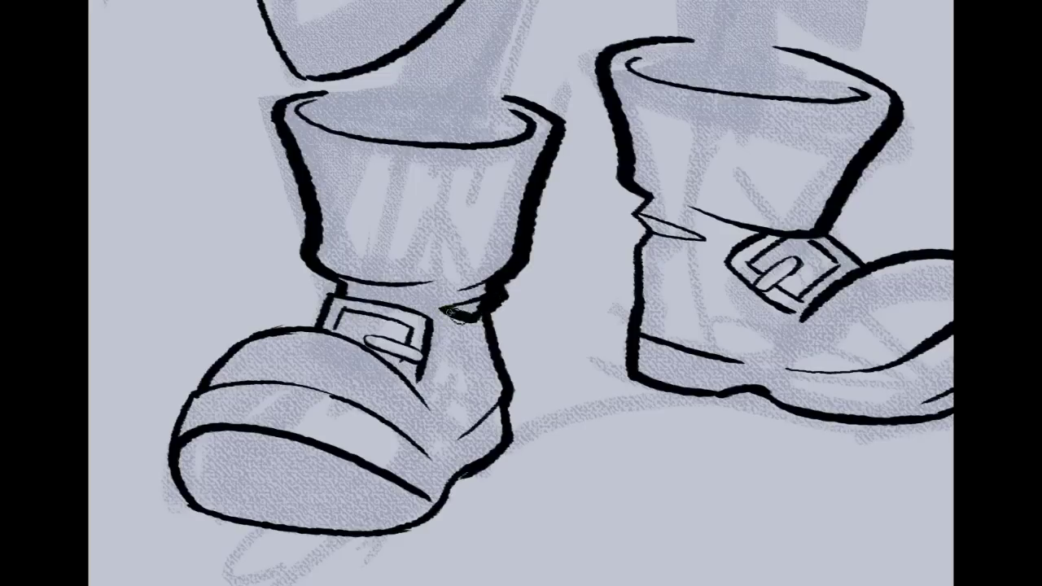
left_click_drag(649, 225, 688, 234)
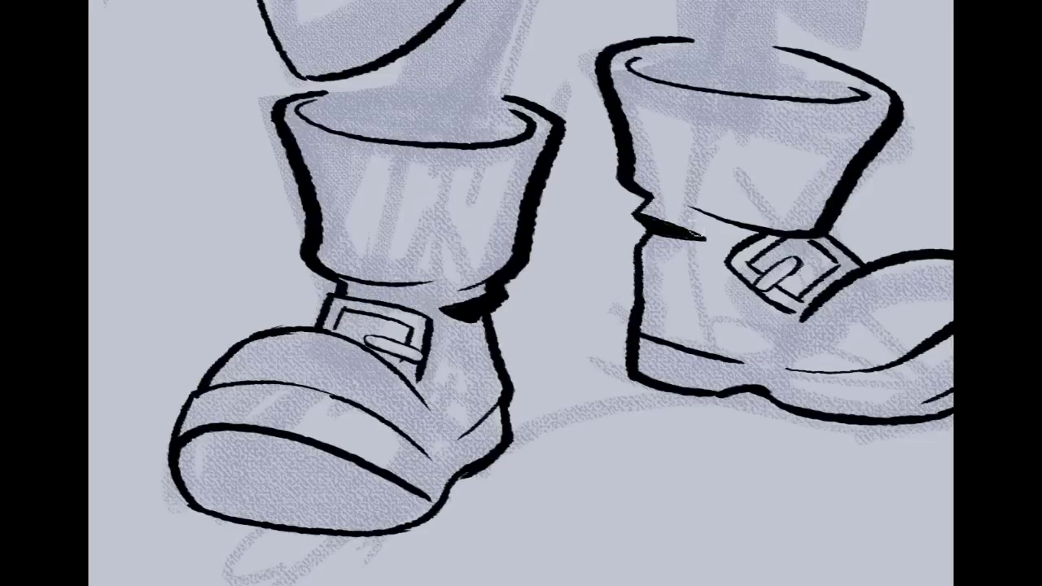
Complete the lower edge of the far boot's cuff and ink the far leg's two vertical sides from the shirt hem into the boot
mouse_move(640, 181)
left_mouse_down()
mouse_move(736, 220)
mouse_move(702, 214)
mouse_move(788, 233)
left_mouse_up()
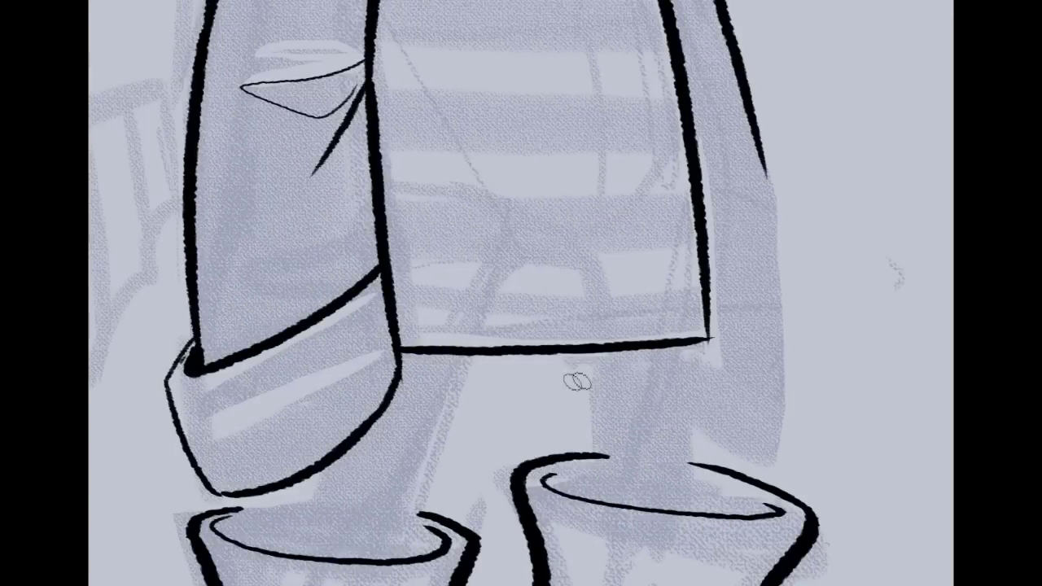
left_click_drag(593, 364, 596, 501)
left_click_drag(687, 352, 689, 506)
key("ctrl+z")
left_click_drag(682, 351, 688, 513)
key("ctrl+z")
left_click_drag(683, 347, 692, 515)
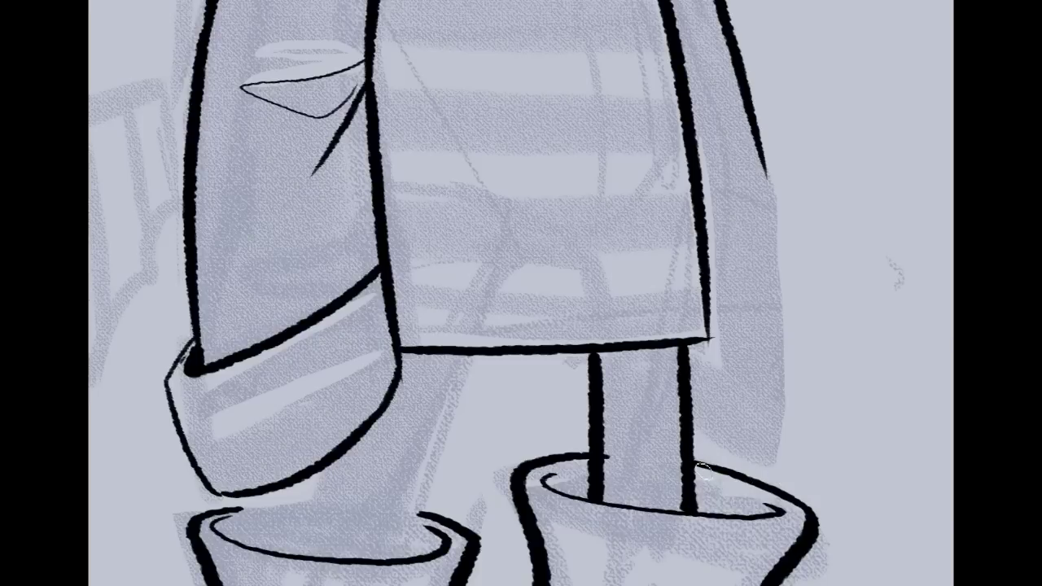
Draw the back inner rim of the far boot's cuff and fill the far leg and boot opening solid black
mouse_move(583, 473)
left_mouse_down()
mouse_move(583, 452)
mouse_move(536, 407)
mouse_move(612, 405)
mouse_move(731, 451)
mouse_move(693, 408)
left_mouse_up()
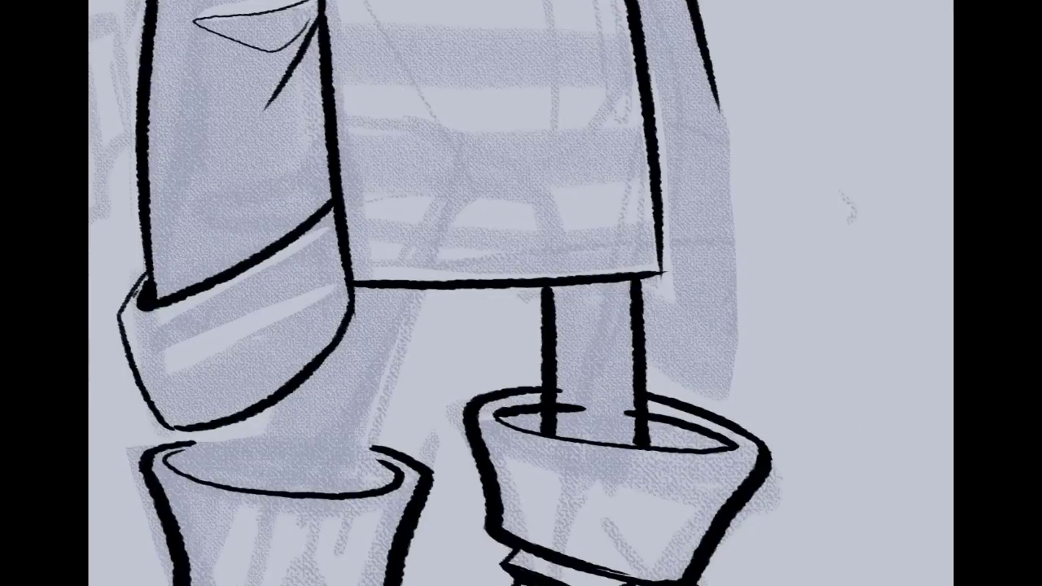
left_click(614, 351)
key("shift+F5")
key("Return")
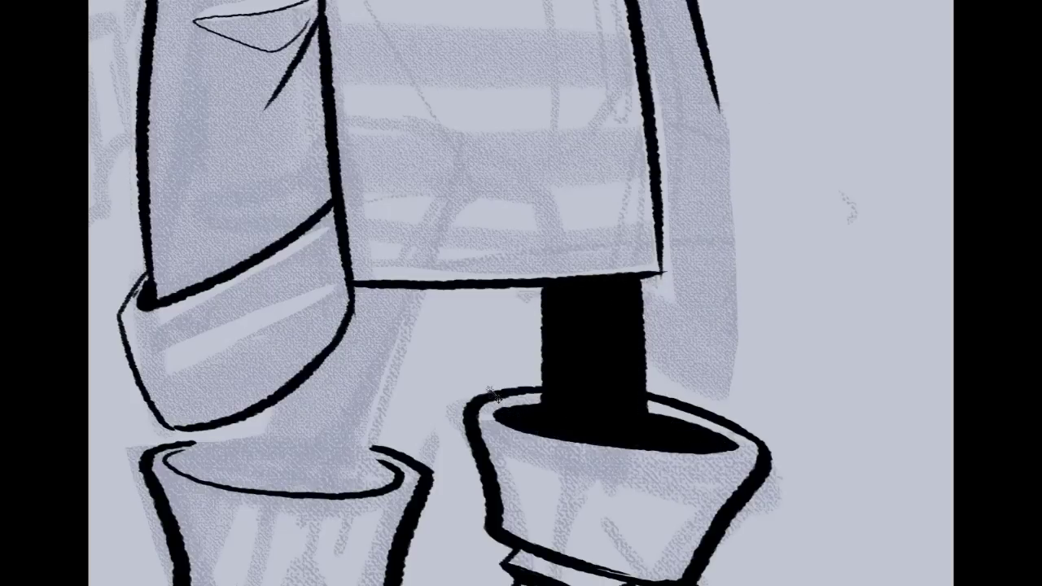
Ink the near leg's two slanted sides running from the hem and sleeve cuff down into the near boot
left_click_drag(517, 432, 640, 301)
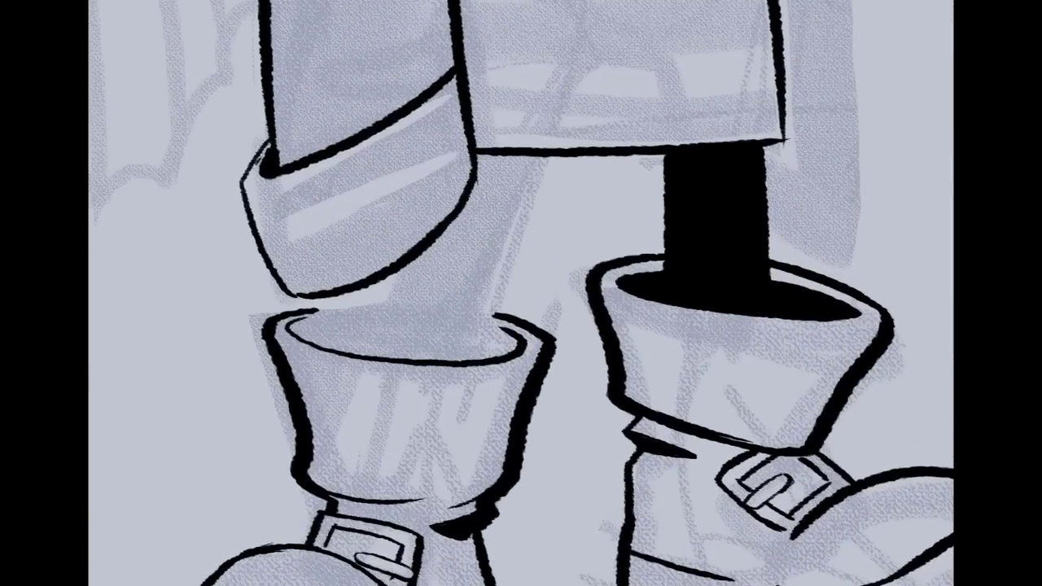
left_click_drag(535, 158, 460, 366)
key("ctrl+z")
left_click_drag(535, 161, 470, 358)
left_click_drag(397, 269, 365, 364)
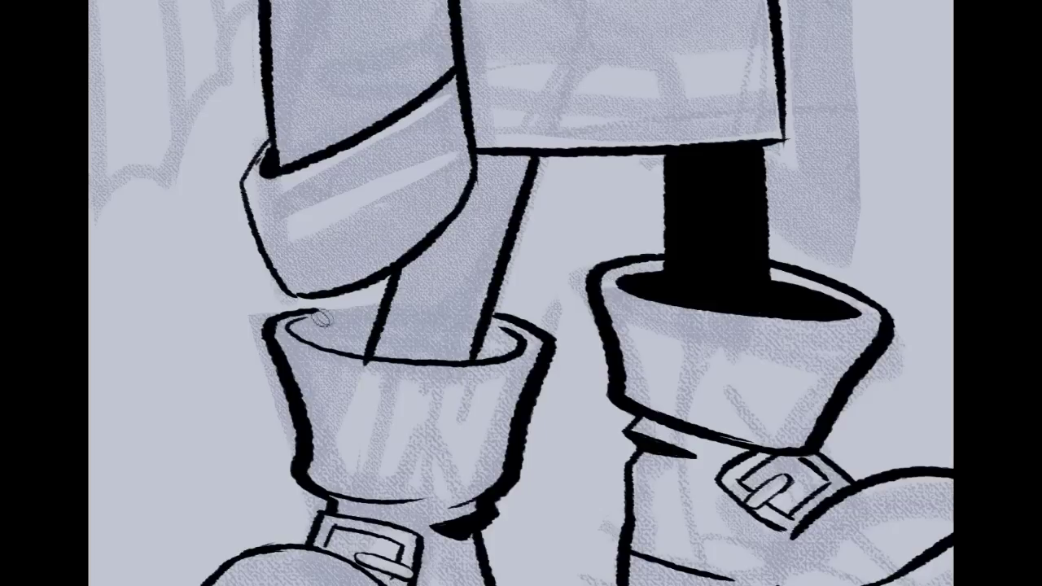
Draw the outer and inner back rim curves of the near boot's cuff, joining them to the leg
left_click_drag(306, 312, 392, 304)
key("ctrl+z")
left_click_drag(303, 312, 405, 302)
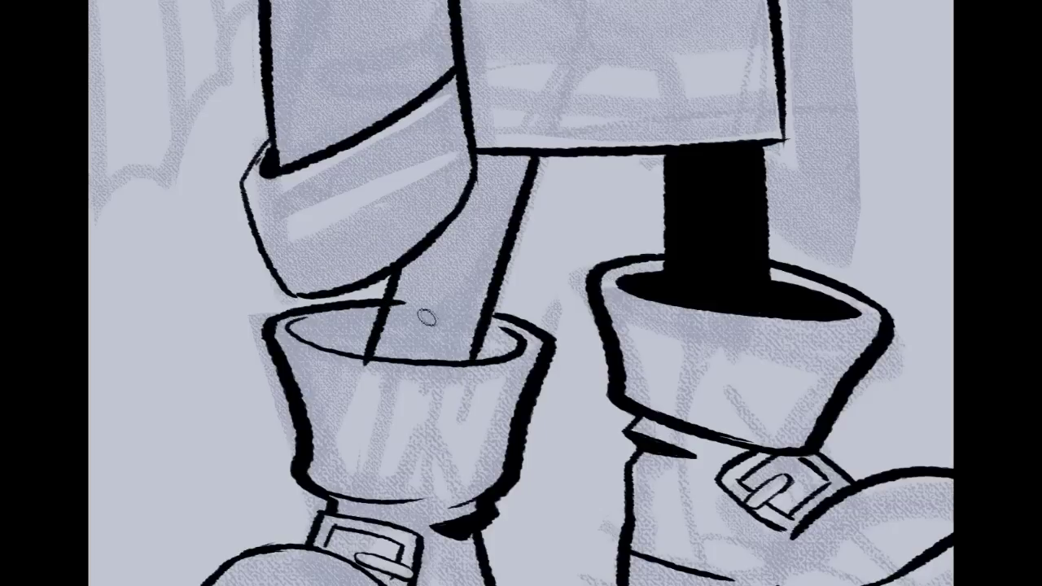
left_click_drag(293, 326, 402, 317)
key("ctrl+z")
left_click_drag(291, 326, 406, 309)
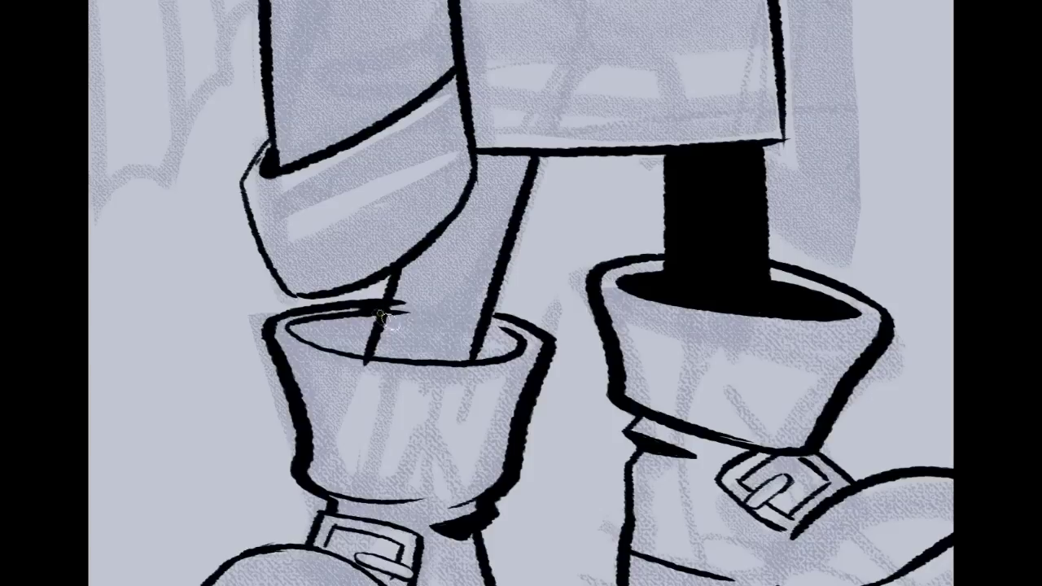
left_click_drag(487, 322, 518, 333)
key("ctrl+z")
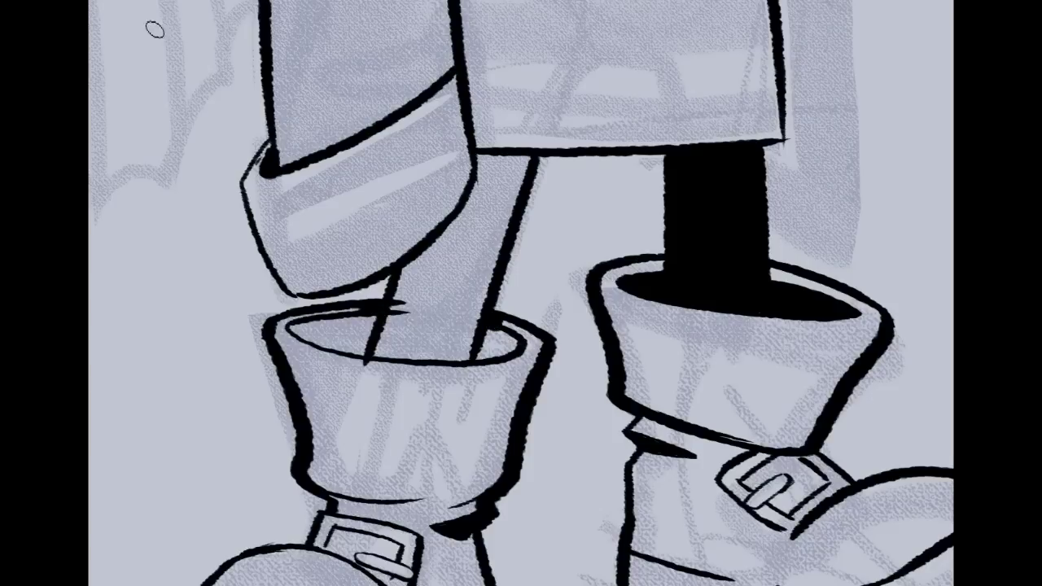
Fill the near leg and the opening of the near boot solid black, and clear the selection
left_click(437, 319)
left_click(440, 255, "shift")
key("shift+F5")
key("Return")
key("ctrl+d")
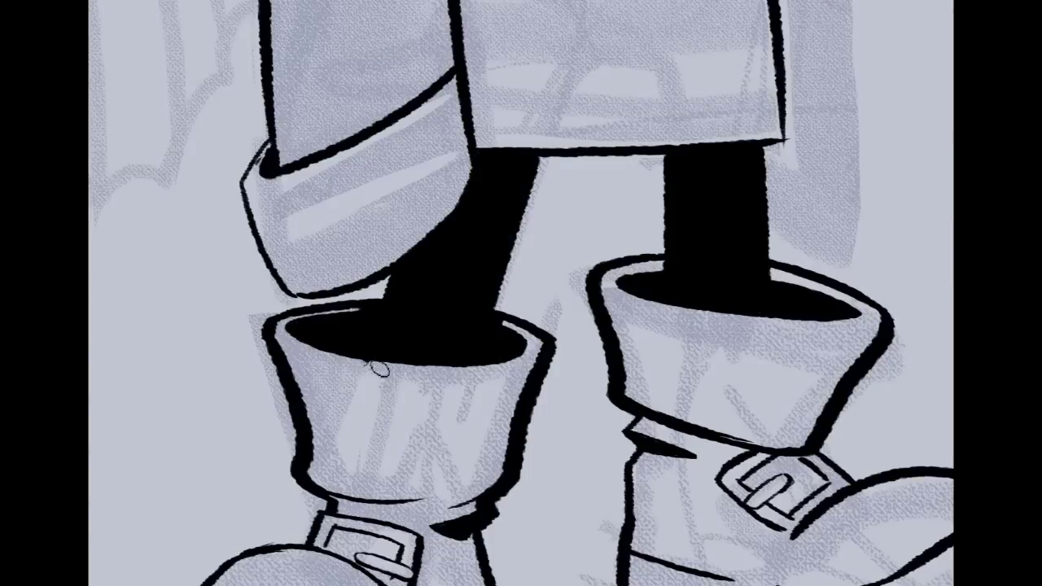
Redraw the near sleeve cuff's inner edge slightly wider with a small rounded corner, and erase the old edge inside it
mouse_move(430, 61)
left_mouse_down()
mouse_move(382, 401)
mouse_move(296, 298)
mouse_move(335, 271)
left_mouse_up()
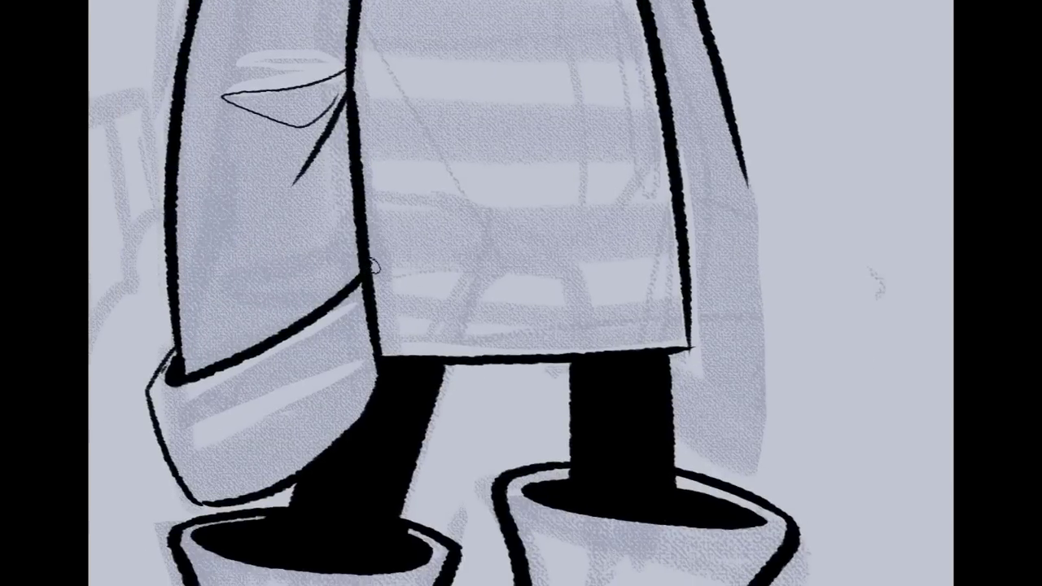
left_click_drag(372, 274, 391, 358)
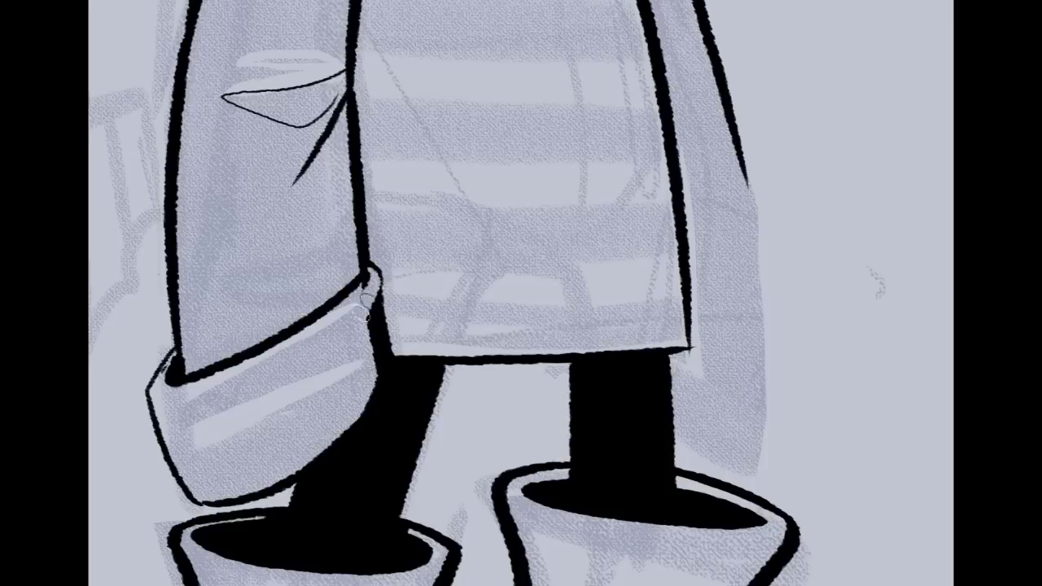
mouse_move(372, 283)
left_mouse_down()
mouse_move(362, 294)
mouse_move(380, 368)
left_mouse_up()
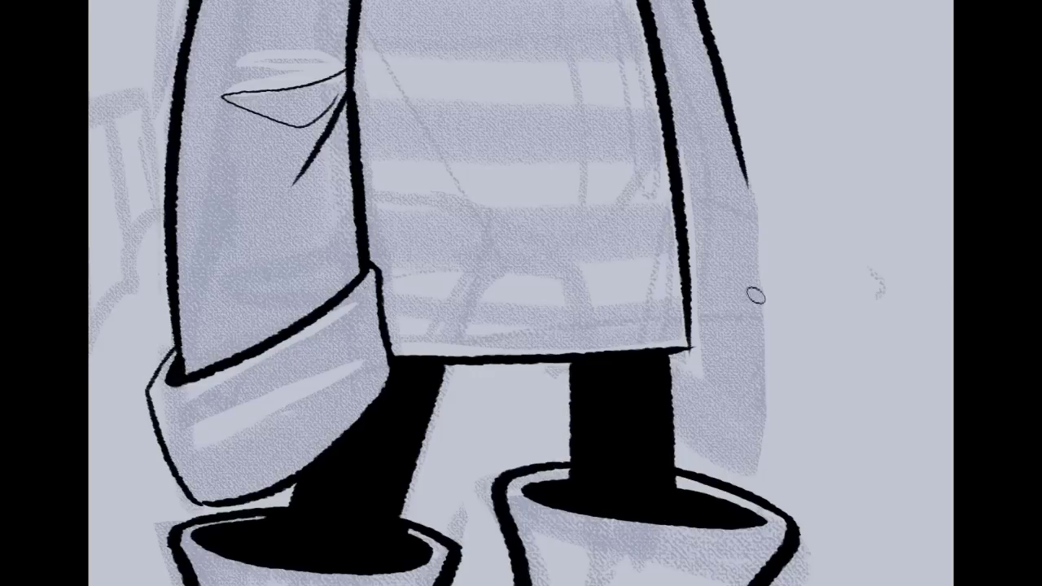
Draw the curved upper edge of the far sleeve's cuff and extend the sleeve's outer line down to it
left_click_drag(691, 259, 764, 366)
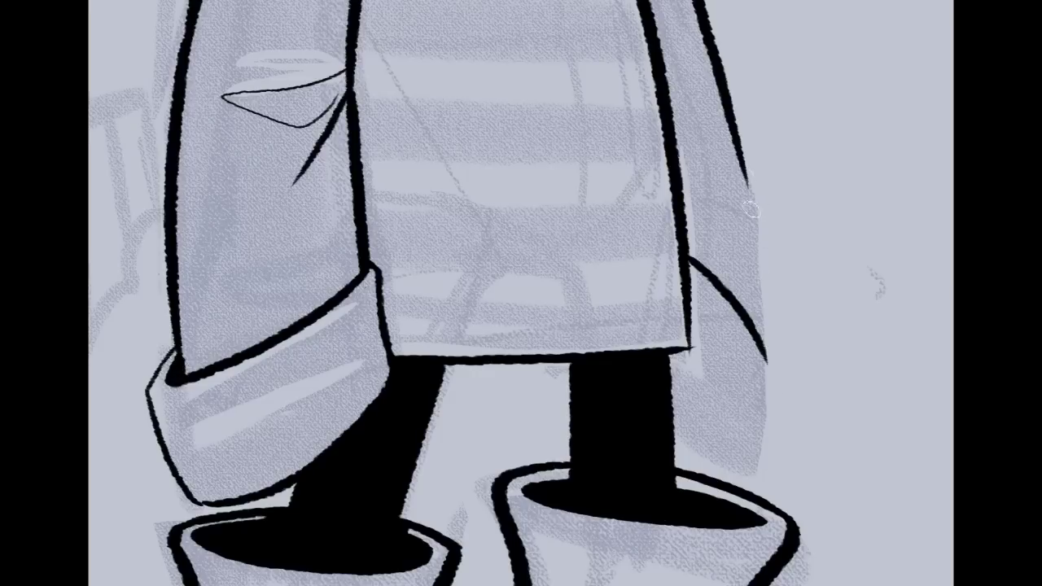
left_click_drag(742, 169, 764, 342)
left_click_drag(754, 192, 759, 332)
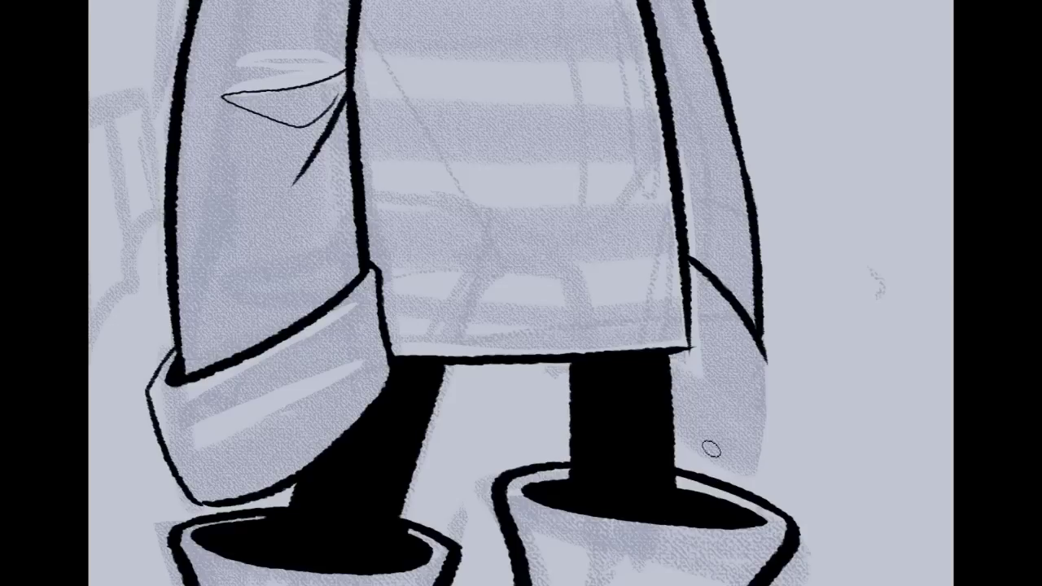
Outline the outer side and rounded lower edge of the far sleeve's cuff
left_click_drag(718, 470, 776, 468)
key("ctrl+z")
left_click_drag(661, 416, 766, 440)
left_click_drag(766, 350, 762, 453)
left_click_drag(683, 438, 761, 466)
key("ctrl+z")
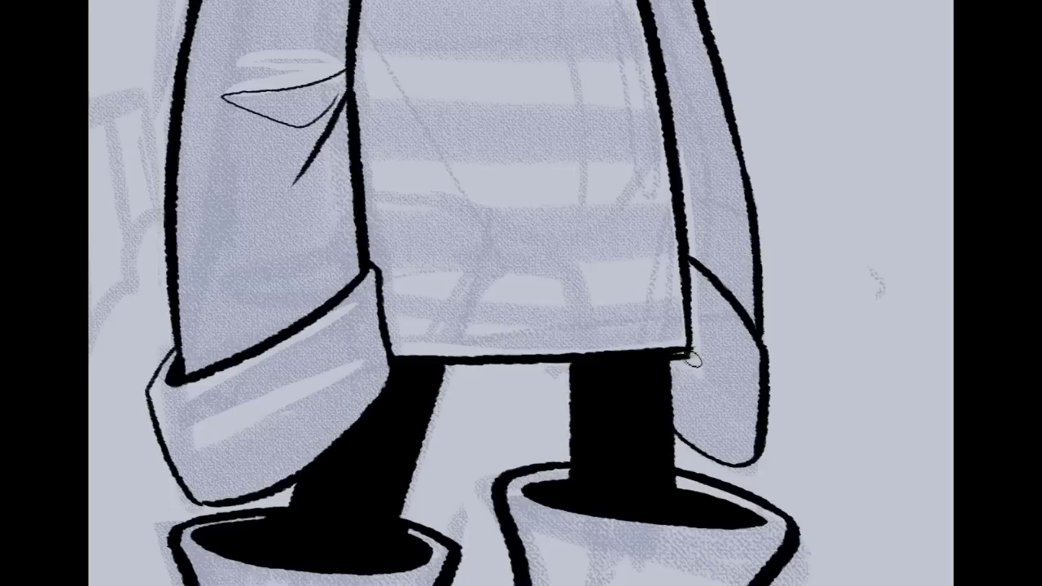
Paint the opening of the far sleeve's cuff solid black up to the far leg and the shirt hem's corner
mouse_move(671, 410)
left_mouse_down()
mouse_move(737, 450)
mouse_move(671, 403)
mouse_move(662, 373)
mouse_move(686, 399)
mouse_move(712, 410)
mouse_move(692, 386)
mouse_move(715, 408)
mouse_move(694, 422)
left_mouse_up()
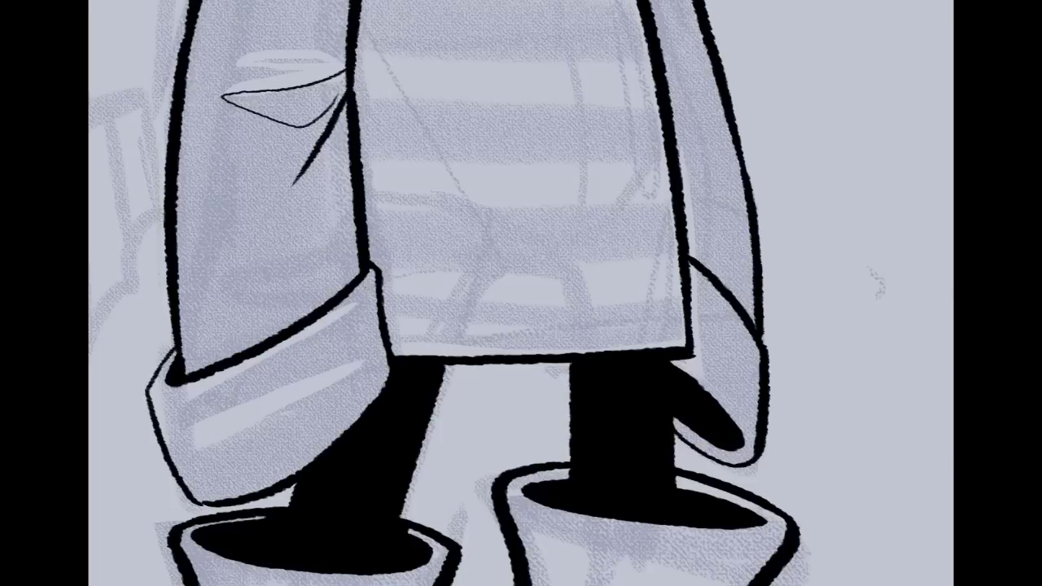
left_click_drag(666, 364, 737, 434)
mouse_move(674, 409)
left_mouse_down()
mouse_move(722, 431)
mouse_move(743, 402)
left_mouse_up()
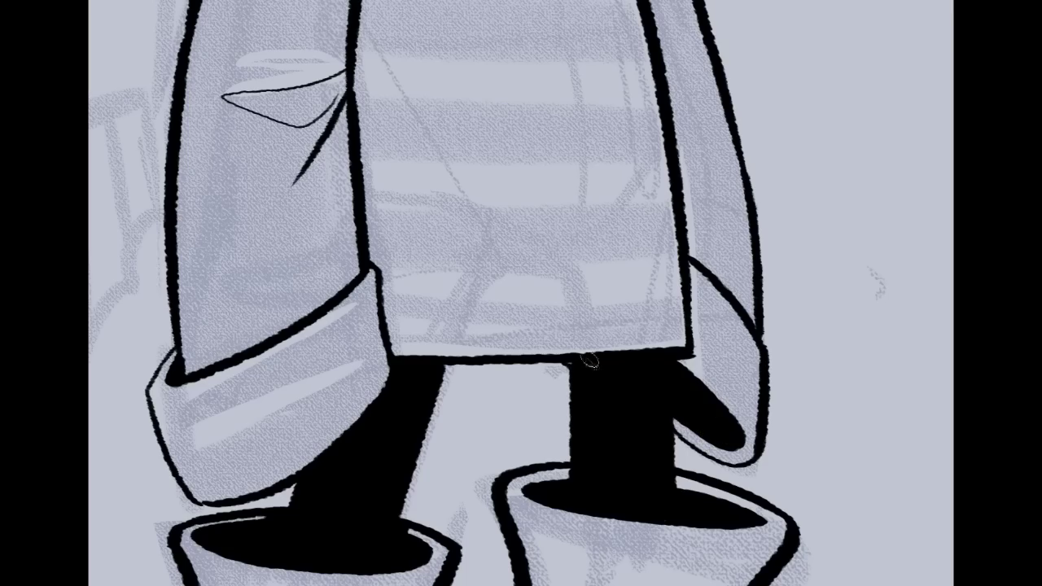
Ink the long upper edge of the lower scarf tail and the first two rounded fringe loops at its end
left_click_drag(489, 244, 544, 469)
left_click_drag(505, 196, 524, 565)
left_click_drag(285, 440, 855, 149)
mouse_move(570, 440)
left_mouse_down()
mouse_move(505, 253)
mouse_move(400, 163)
mouse_move(322, 227)
mouse_move(575, 569)
mouse_move(577, 350)
left_mouse_up()
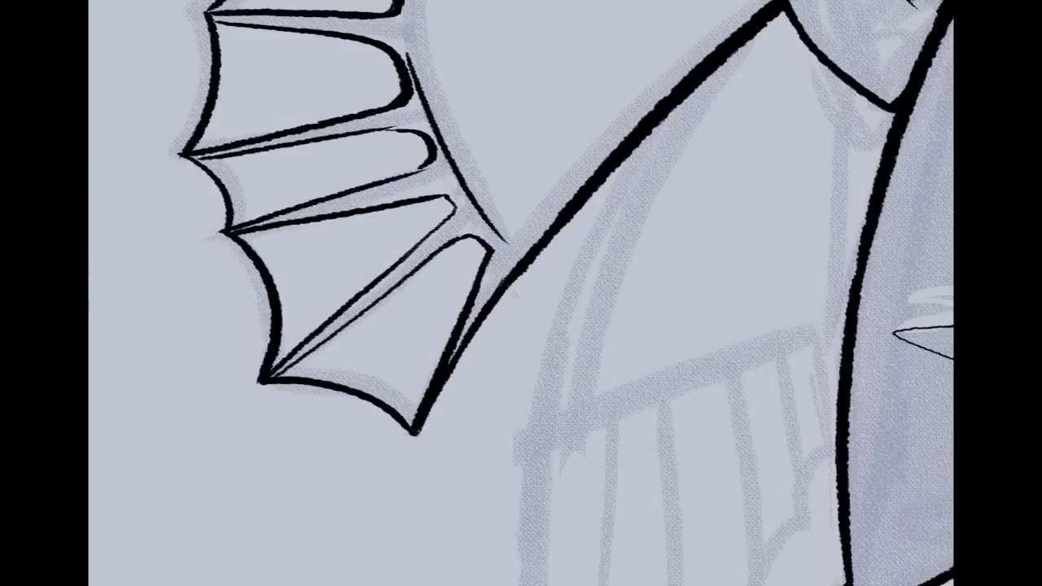
right_click(79, 311)
left_click(104, 326)
left_click_drag(828, 211, 778, 542)
left_click_drag(521, 456, 445, 260)
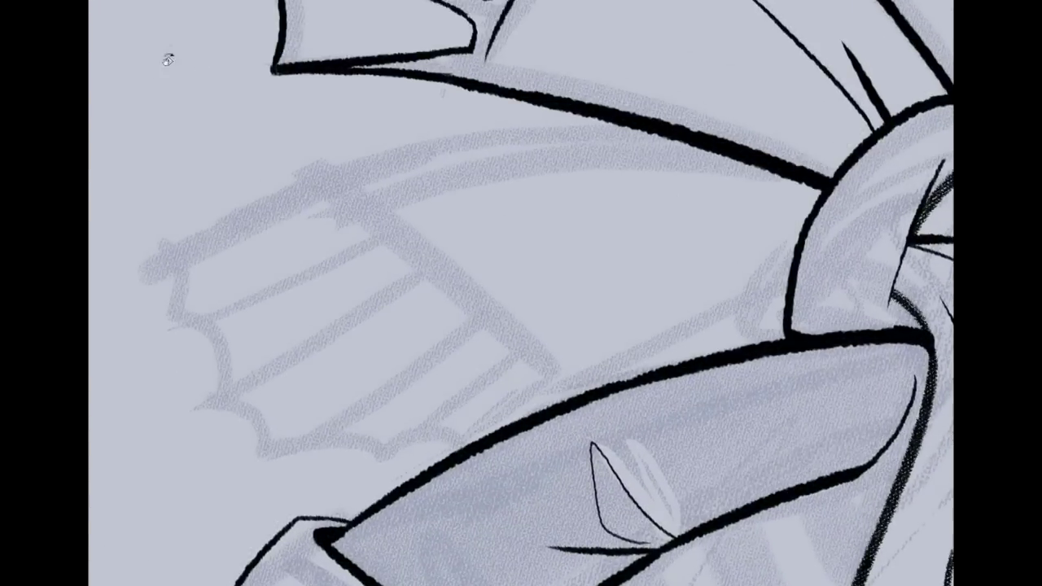
mouse_move(161, 255)
left_mouse_down()
mouse_move(267, 210)
mouse_move(532, 133)
mouse_move(658, 124)
left_mouse_up()
left_click_drag(168, 254, 362, 216)
key("ctrl+z")
mouse_move(167, 254)
left_mouse_down()
mouse_move(368, 220)
mouse_move(309, 274)
mouse_move(173, 343)
mouse_move(352, 269)
mouse_move(395, 256)
mouse_move(415, 267)
mouse_move(373, 306)
mouse_move(184, 419)
left_mouse_up()
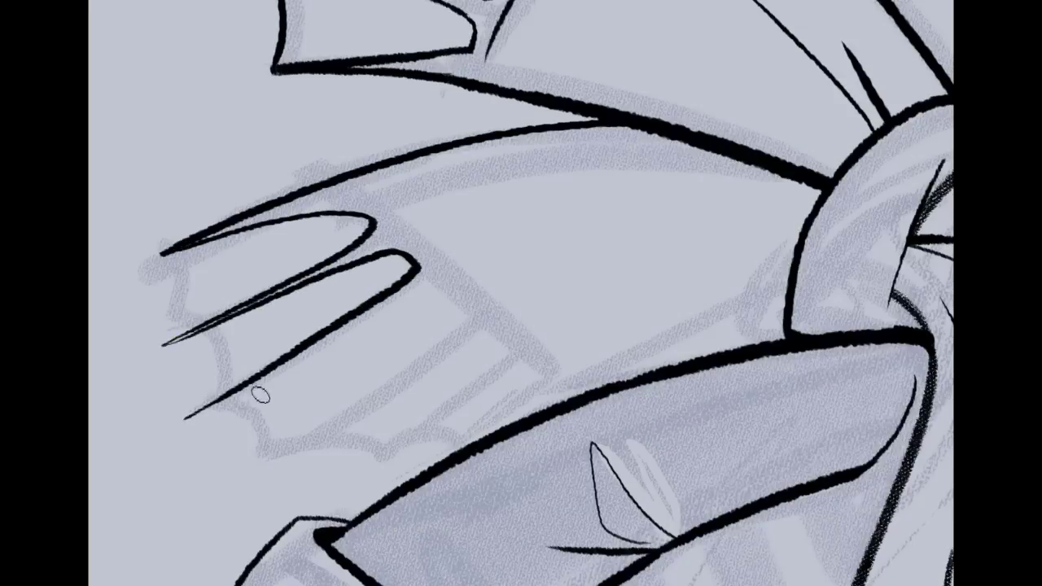
Draw the three remaining fringe loops on the lower scarf tail and its curved lower edge back to the neck wrap
mouse_move(245, 395)
left_mouse_down()
mouse_move(444, 305)
mouse_move(456, 342)
mouse_move(261, 469)
mouse_move(383, 404)
mouse_move(497, 370)
mouse_move(410, 452)
mouse_move(538, 379)
mouse_move(488, 432)
left_mouse_up()
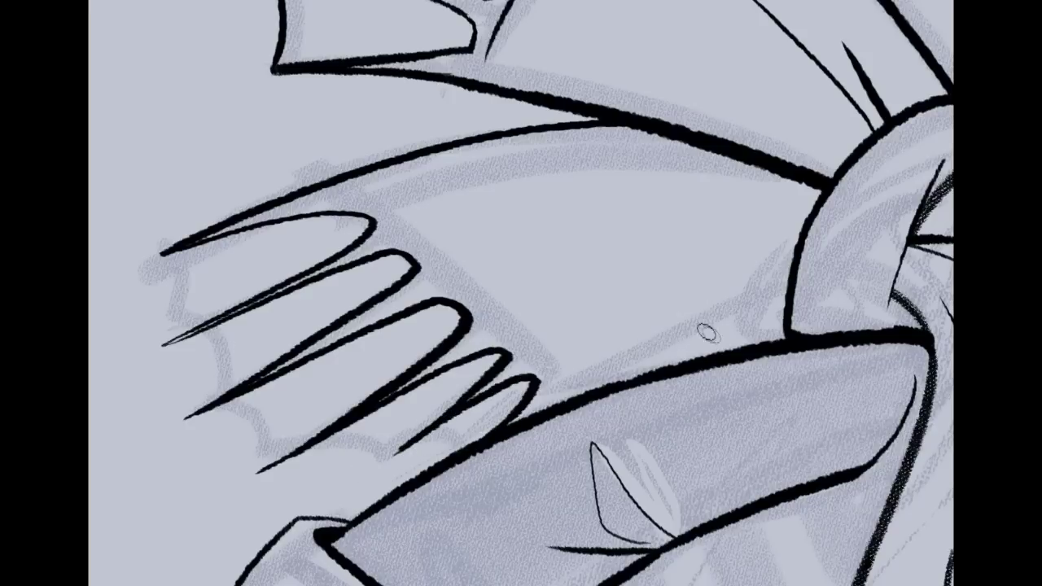
key("ctrl+z")
mouse_move(430, 433)
left_mouse_down()
mouse_move(542, 376)
mouse_move(452, 464)
left_mouse_up()
key("ctrl+z")
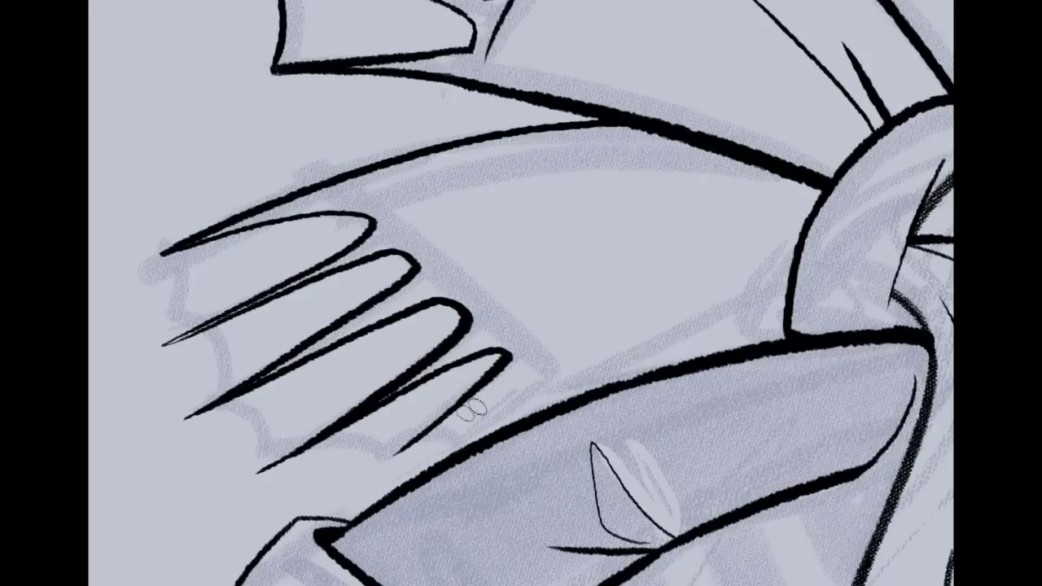
mouse_move(401, 460)
left_mouse_down()
mouse_move(529, 379)
mouse_move(527, 418)
mouse_move(759, 297)
left_mouse_up()
key("ctrl+z")
mouse_move(501, 438)
left_mouse_down()
mouse_move(588, 379)
mouse_move(792, 317)
left_mouse_up()
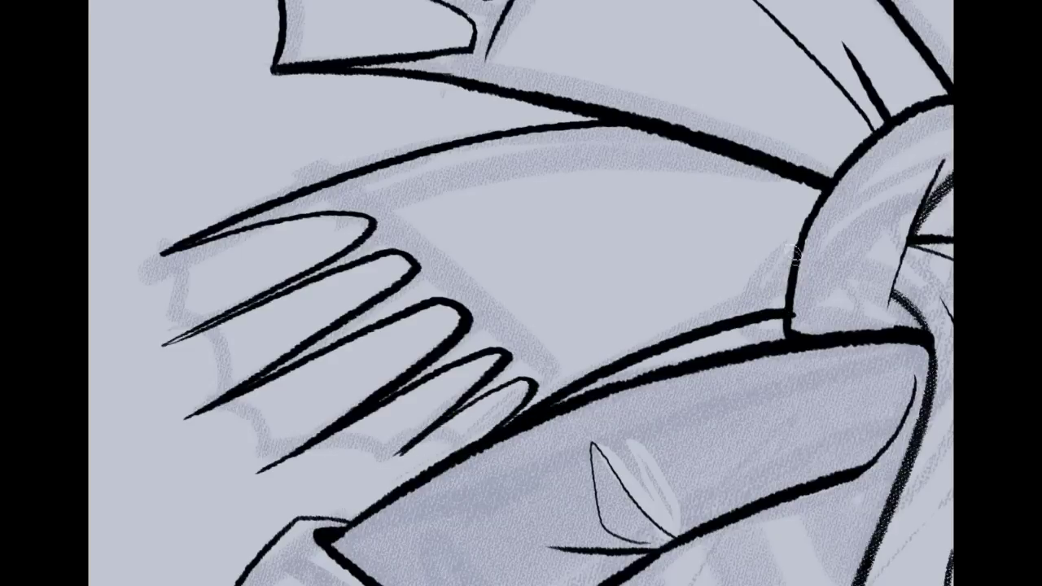
Draw two tapered fold lines on the lower scarf tail, running outward from the neck wrap
mouse_move(802, 246)
left_mouse_down()
mouse_move(478, 222)
mouse_move(733, 246)
mouse_move(595, 208)
left_mouse_up()
key("ctrl+z")
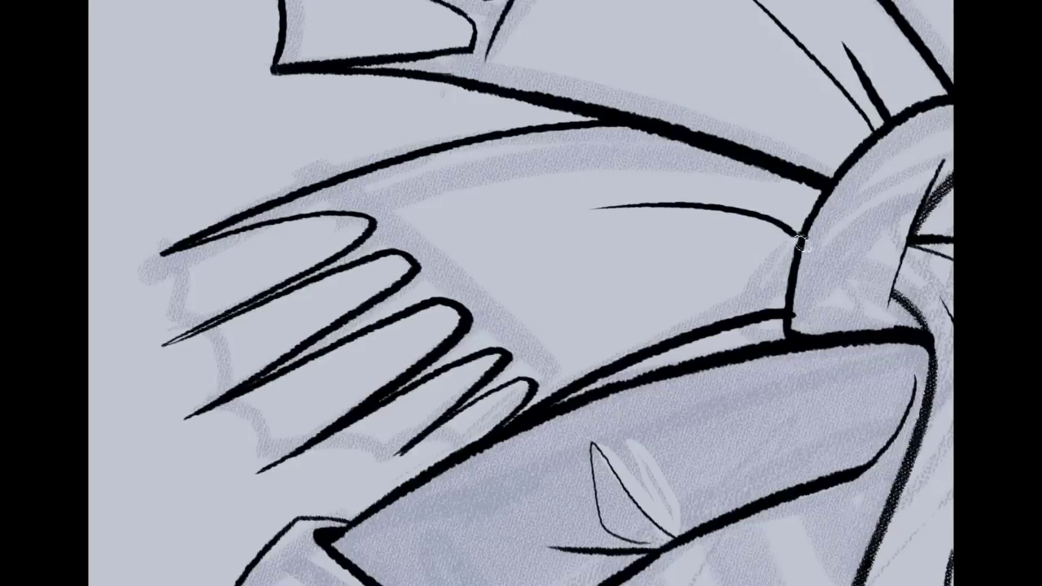
left_click_drag(792, 261, 619, 276)
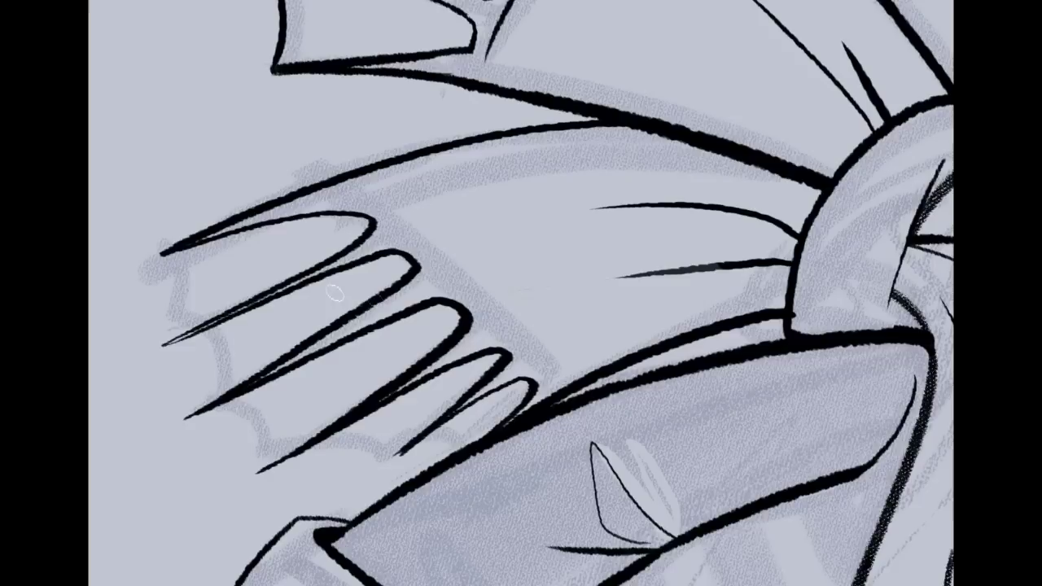
Connect the fringe tips of the lower scarf tail with inward-curving scalloped lines, ending at the near sleeve
left_click_drag(164, 265, 150, 350)
key("ctrl+z")
mouse_move(163, 256)
left_mouse_down()
mouse_move(155, 347)
mouse_move(187, 412)
mouse_move(271, 469)
left_mouse_up()
key("ctrl+z")
mouse_move(186, 415)
left_mouse_down()
mouse_move(259, 471)
mouse_move(480, 459)
left_mouse_up()
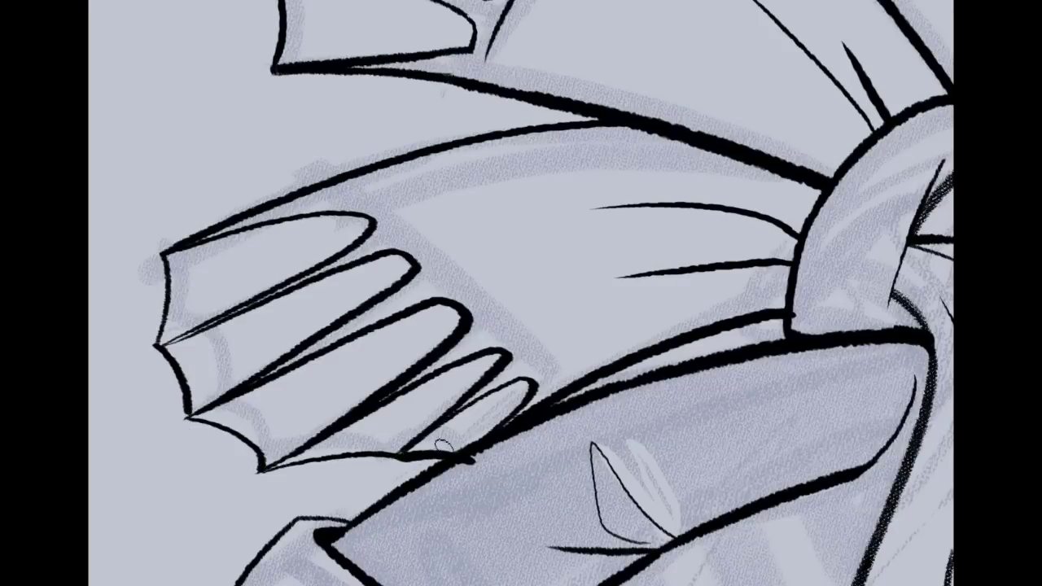
key("ctrl+z")
key("ctrl+z")
left_click_drag(271, 474, 381, 465)
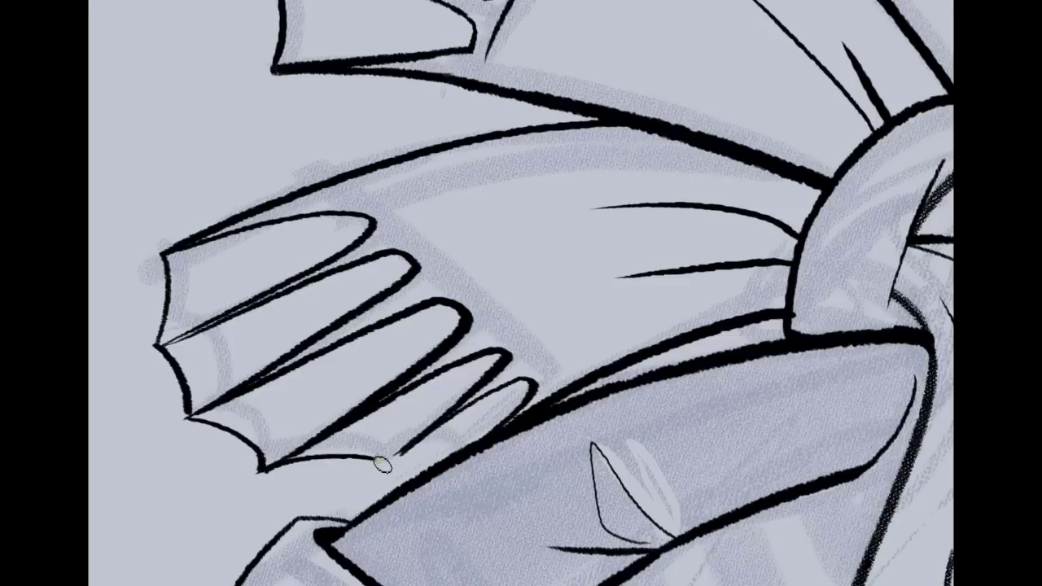
key("ctrl+z")
mouse_move(262, 473)
left_mouse_down()
mouse_move(413, 445)
mouse_move(465, 456)
left_mouse_up()
Re-ink the textured inner edge of the scarf behind the neck with a thick solid black curve
mouse_move(668, 204)
left_mouse_down()
mouse_move(629, 250)
mouse_move(326, 391)
left_mouse_up()
left_click_drag(602, 146, 334, 449)
left_click_drag(522, 81, 399, 521)
left_click_drag(204, 480, 733, 169)
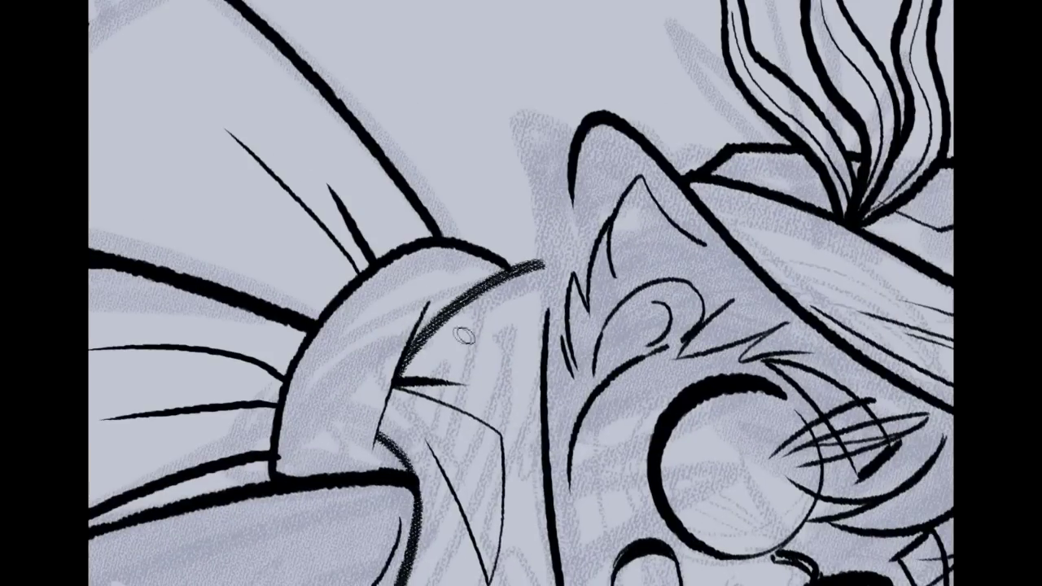
left_click_drag(407, 372, 559, 257)
key("ctrl+z")
left_click_drag(408, 367, 544, 265)
left_click_drag(450, 323, 541, 263)
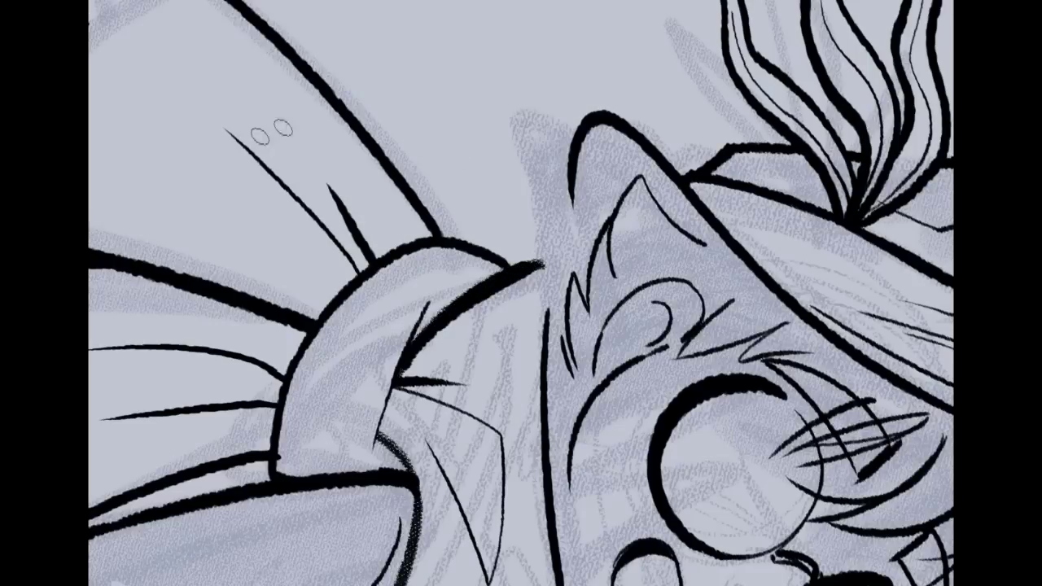
Extend the jaw line from beneath the ear around the chin to the far cheek
left_click_drag(686, 141, 454, 116)
left_click_drag(734, 282, 507, 290)
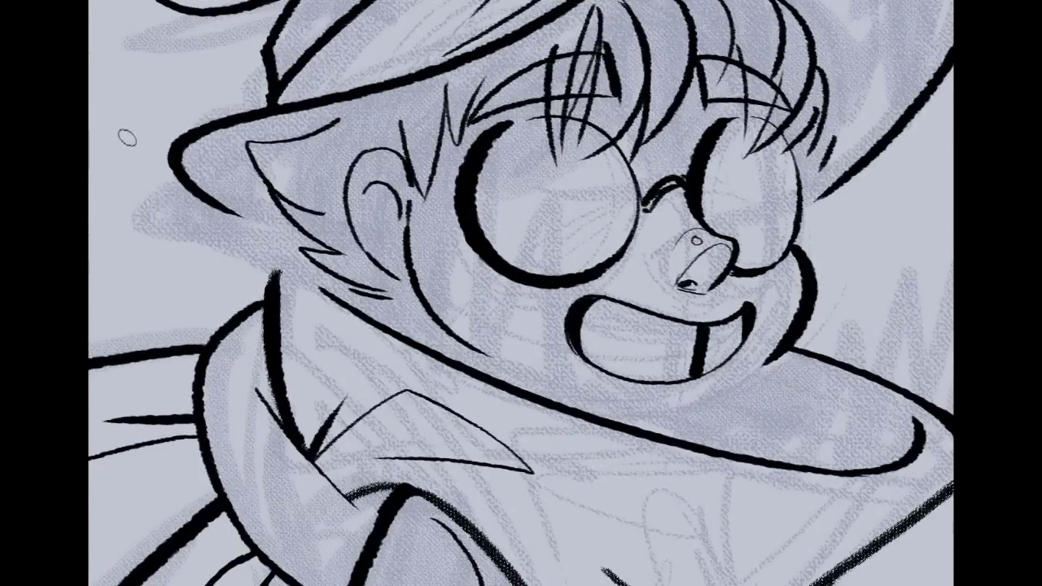
left_click_drag(461, 342, 508, 367)
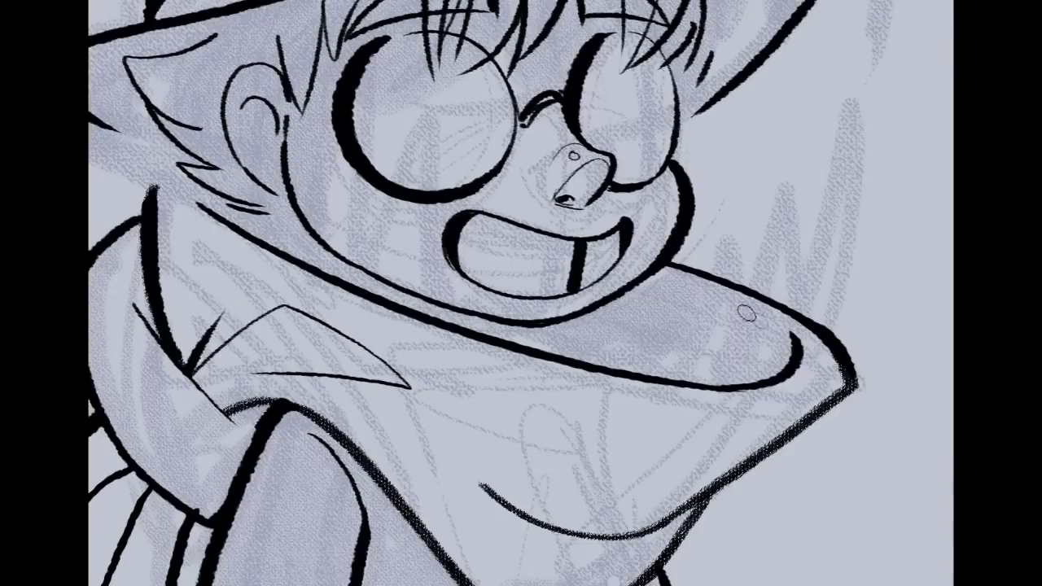
Re-ink the far tip of the scarf with a thicker, rounded corner joining its upper and lower edges
mouse_move(798, 314)
left_mouse_down()
mouse_move(838, 344)
mouse_move(859, 380)
mouse_move(828, 397)
left_mouse_up()
key("ctrl+z")
key("ctrl+z")
mouse_move(805, 321)
left_mouse_down()
mouse_move(850, 360)
mouse_move(855, 377)
mouse_move(826, 403)
mouse_move(837, 338)
mouse_move(812, 330)
mouse_move(859, 374)
left_mouse_up()
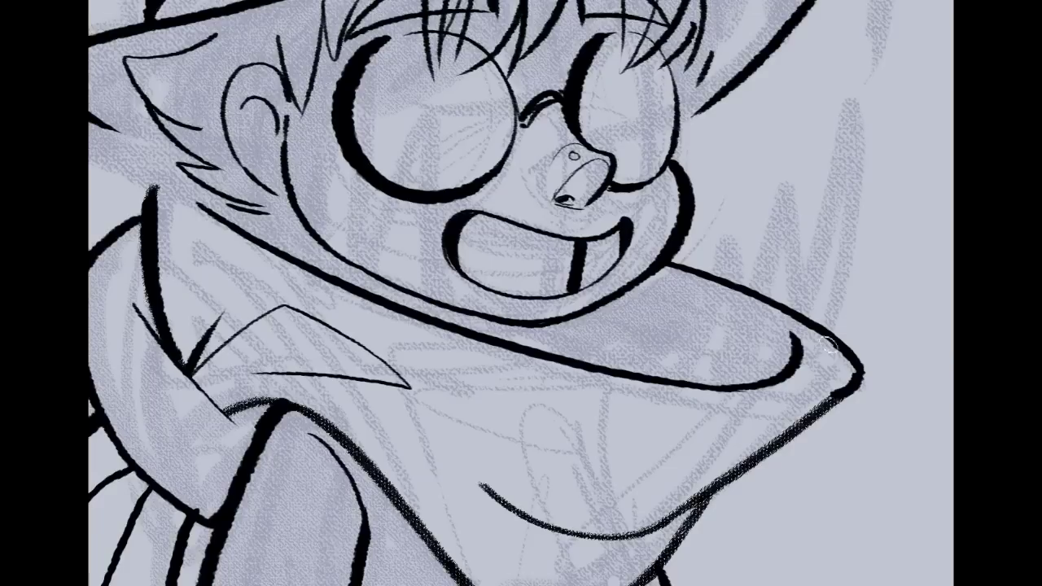
mouse_move(829, 346)
left_mouse_down()
mouse_move(850, 385)
mouse_move(855, 368)
mouse_move(823, 407)
left_mouse_up()
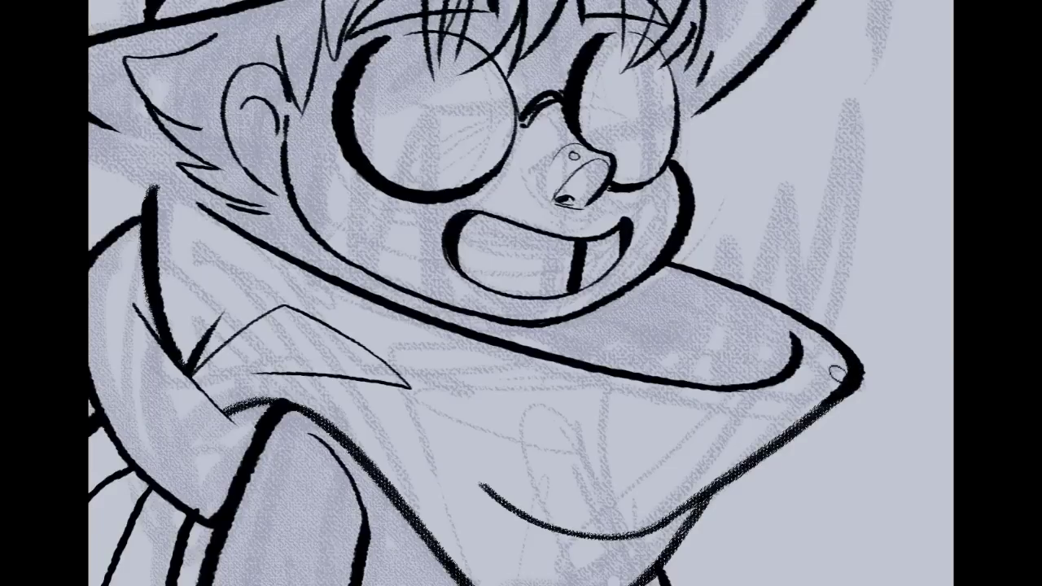
mouse_move(261, 267)
left_mouse_down()
mouse_move(298, 239)
mouse_move(346, 154)
left_mouse_up()
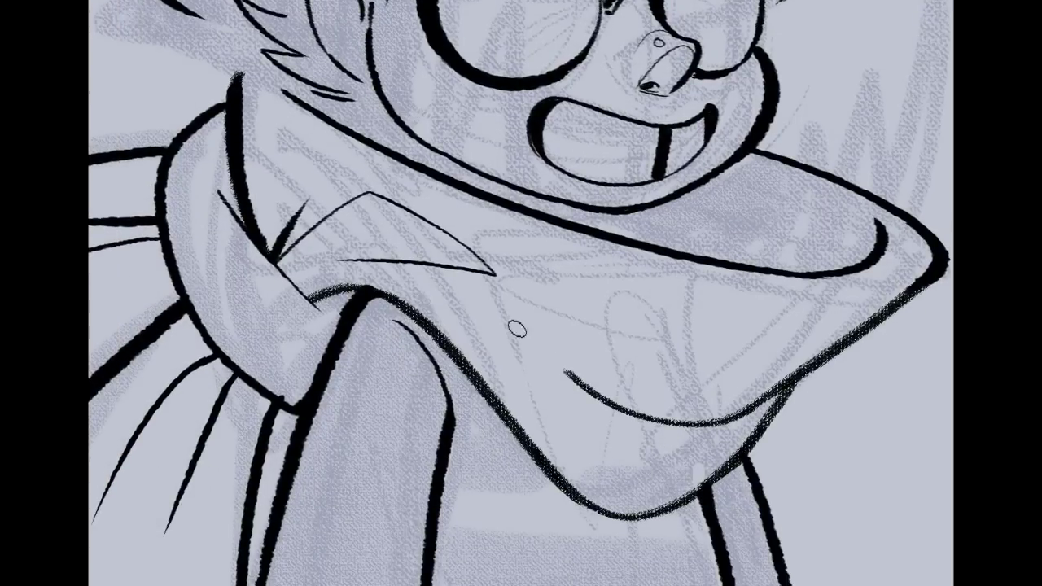
Ink the upper and lower edges of the lowest dark stripe across the front of the shirt
mouse_move(571, 489)
left_mouse_down()
mouse_move(553, 148)
mouse_move(485, 121)
left_mouse_up()
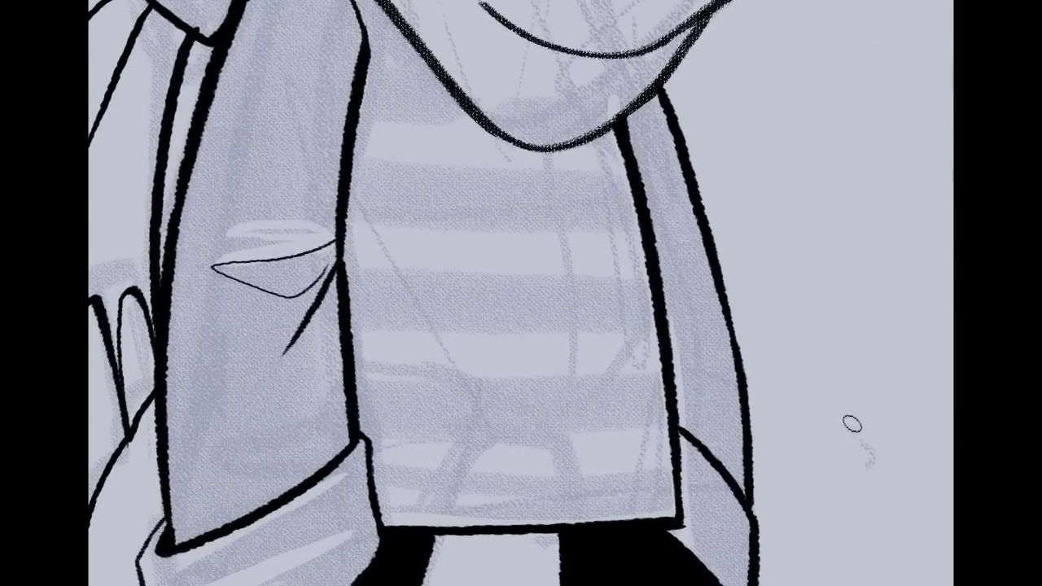
left_click_drag(369, 373, 678, 375)
key("ctrl+z")
left_click_drag(364, 372, 717, 360)
left_click_drag(407, 421, 709, 416)
key("ctrl+z")
left_click_drag(362, 430, 658, 425)
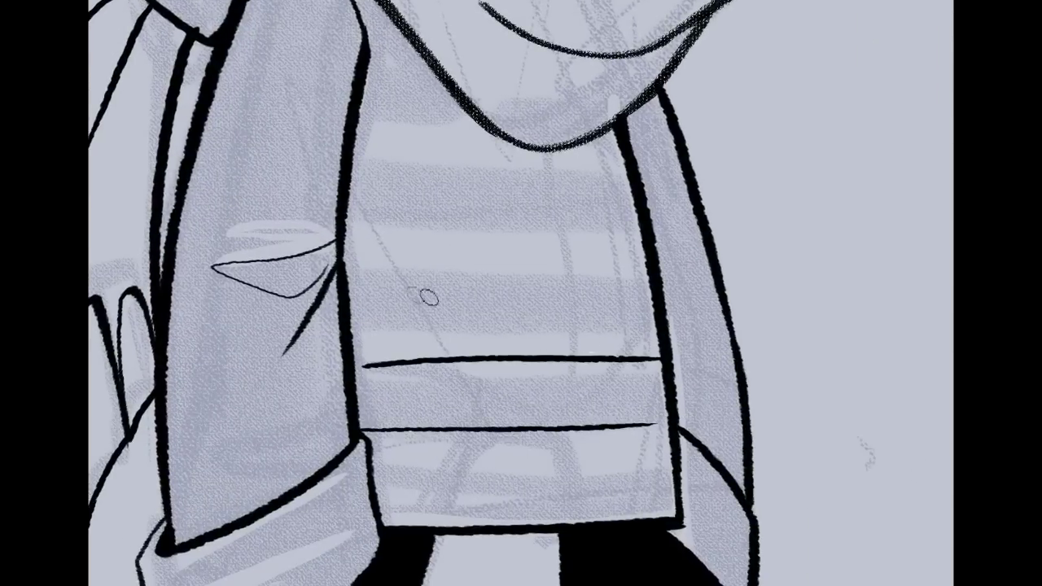
Ink the edges of the remaining shirt stripes up to the scarf, with short lines where the scarf covers the chest
left_click_drag(353, 268, 664, 266)
left_click_drag(352, 332, 651, 329)
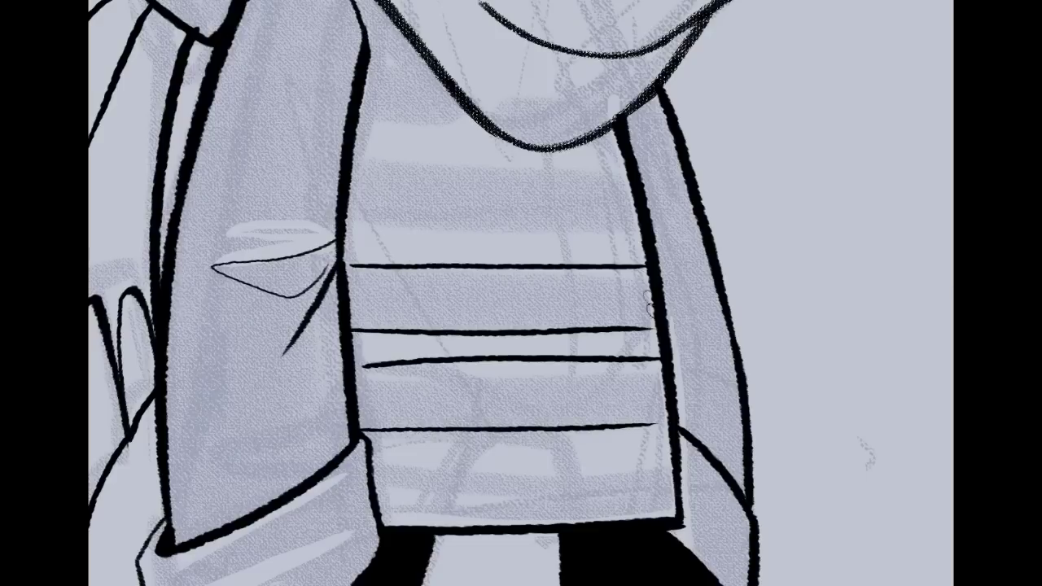
left_click_drag(352, 170, 626, 169)
left_click_drag(347, 229, 656, 227)
left_click_drag(360, 120, 468, 119)
left_click_drag(369, 56, 419, 55)
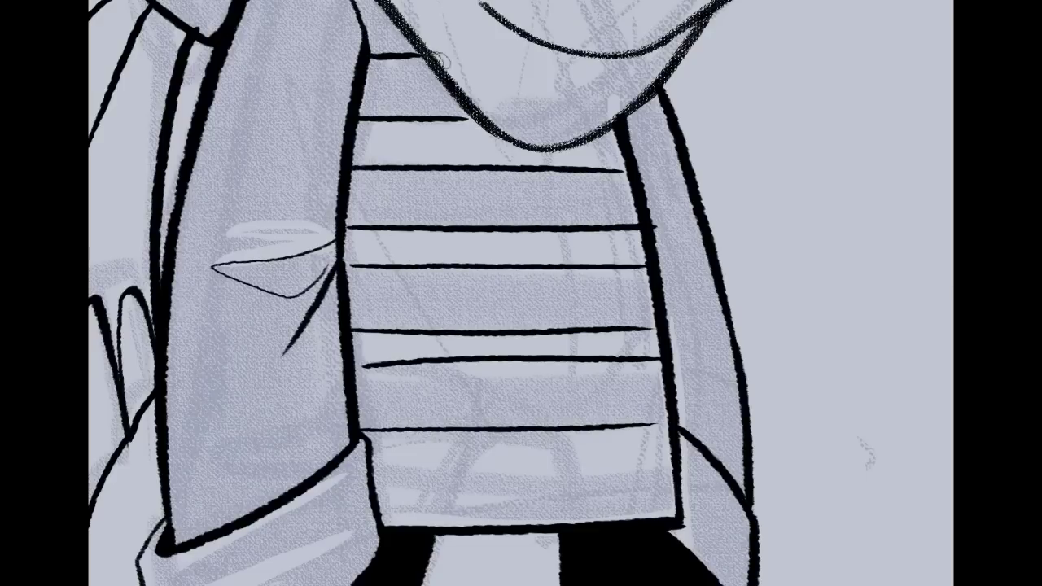
Ink a horizontal stripe line just above the hem of the shirt
left_click_drag(377, 474, 673, 469)
key("ctrl+z")
left_click_drag(383, 471, 664, 465)
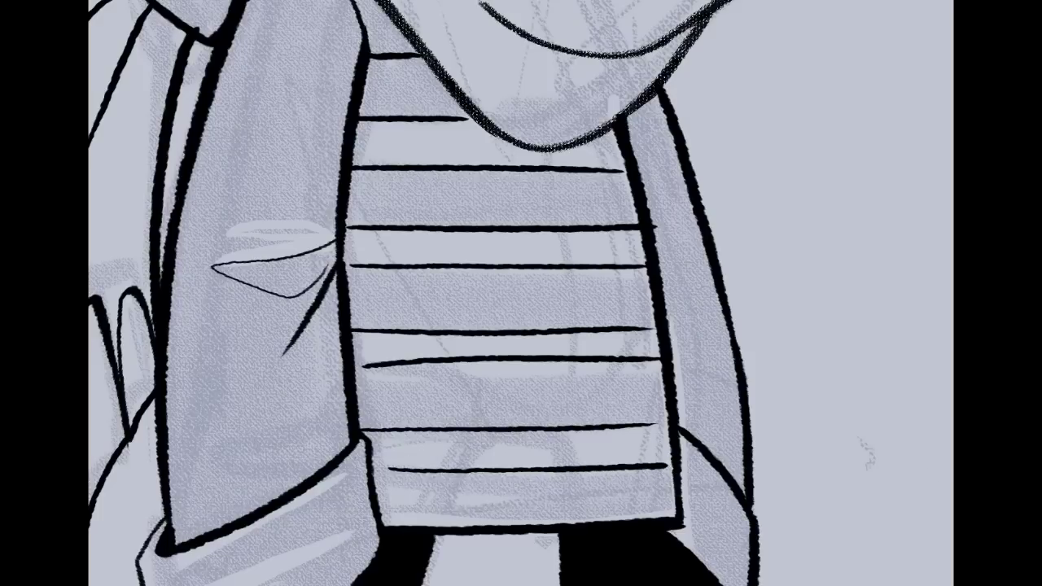
Add short line segments in the gap between the near shoulder and the overhanging scarf
left_click_drag(489, 196, 669, 470)
left_click_drag(528, 267, 551, 266)
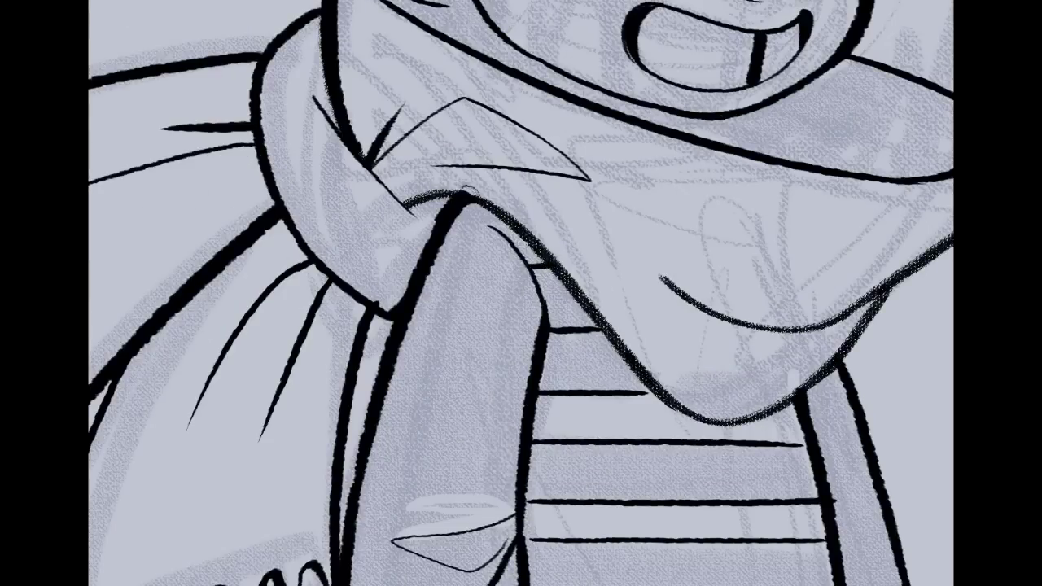
left_click_drag(453, 220, 497, 224)
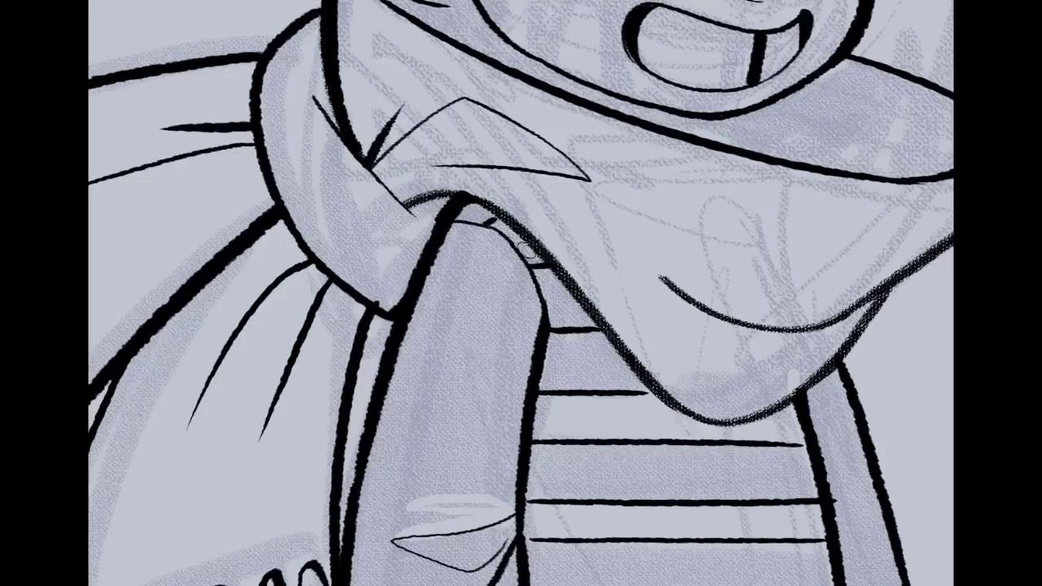
Extend the hair outline from the pointed tuft behind the ear along the underside of the hat brim to the bangs
mouse_move(668, 342)
left_mouse_down()
mouse_move(522, 169)
mouse_move(458, 572)
left_mouse_up()
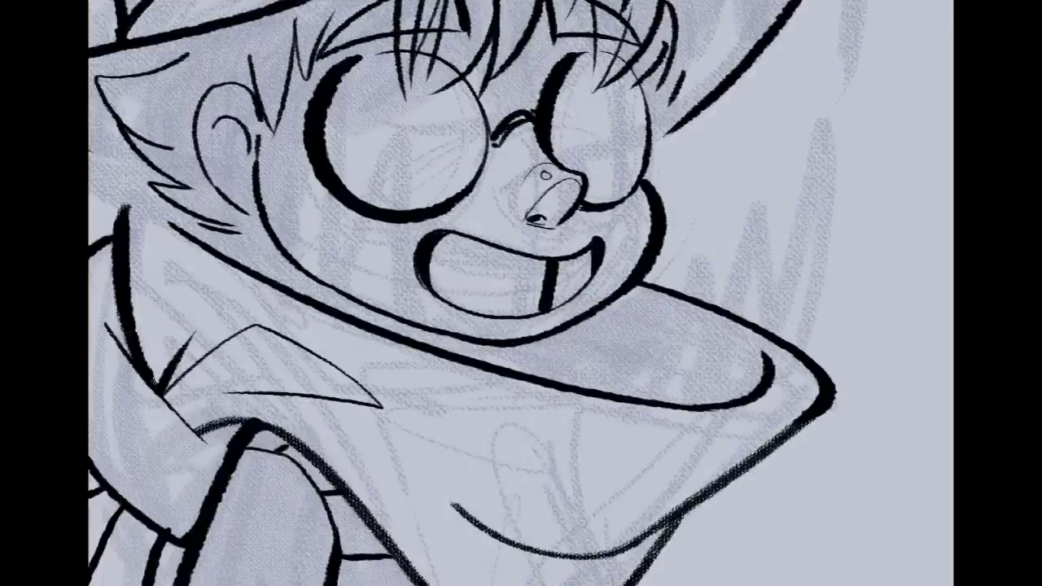
mouse_move(407, 204)
left_mouse_down()
mouse_move(625, 367)
mouse_move(604, 487)
mouse_move(623, 423)
mouse_move(406, 441)
mouse_move(513, 578)
left_mouse_up()
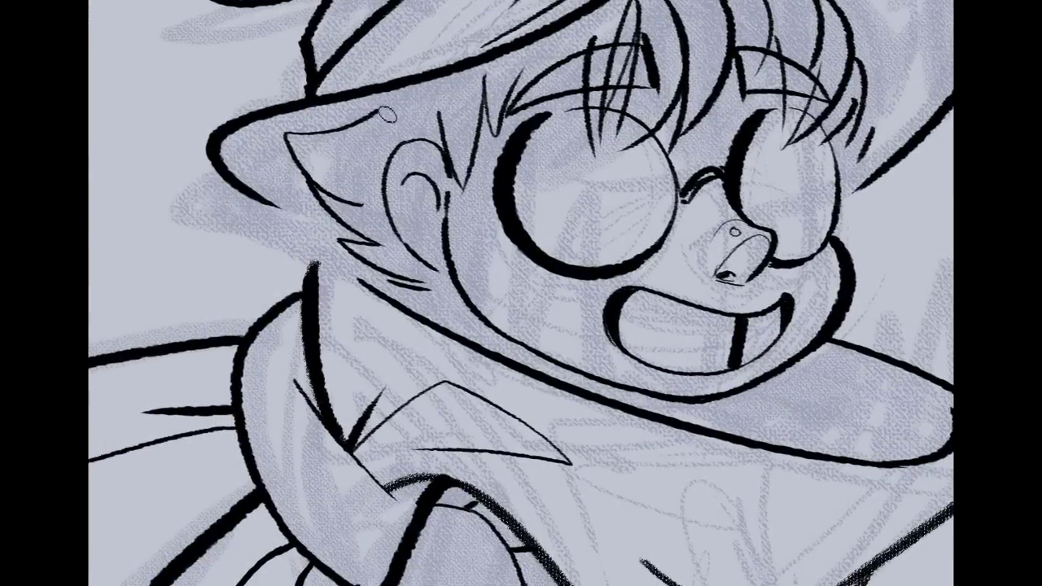
left_click_drag(389, 115, 438, 83)
key("ctrl+z")
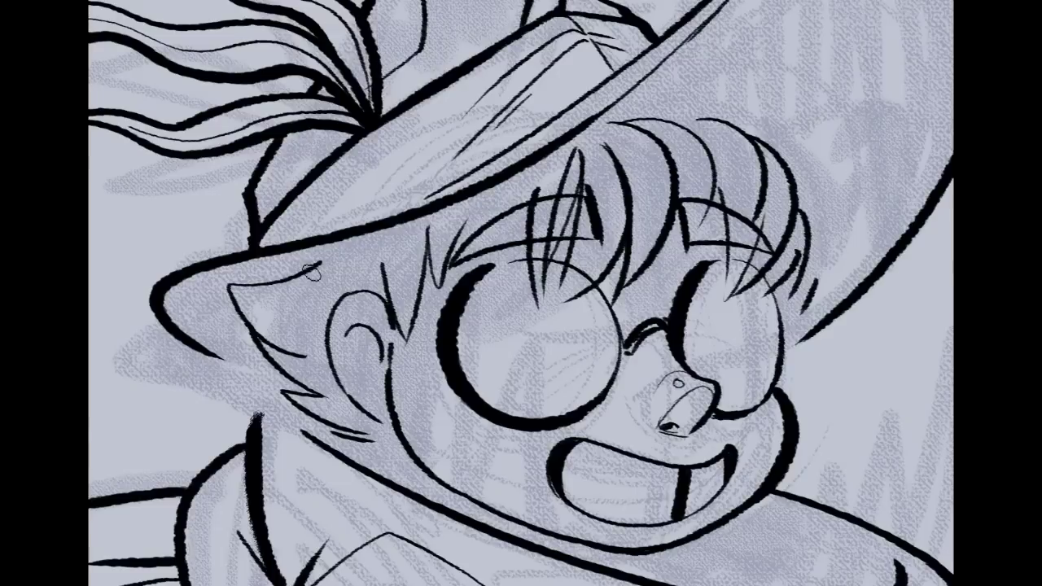
left_click_drag(311, 276, 534, 194)
key("ctrl+z")
left_click_drag(318, 265, 536, 183)
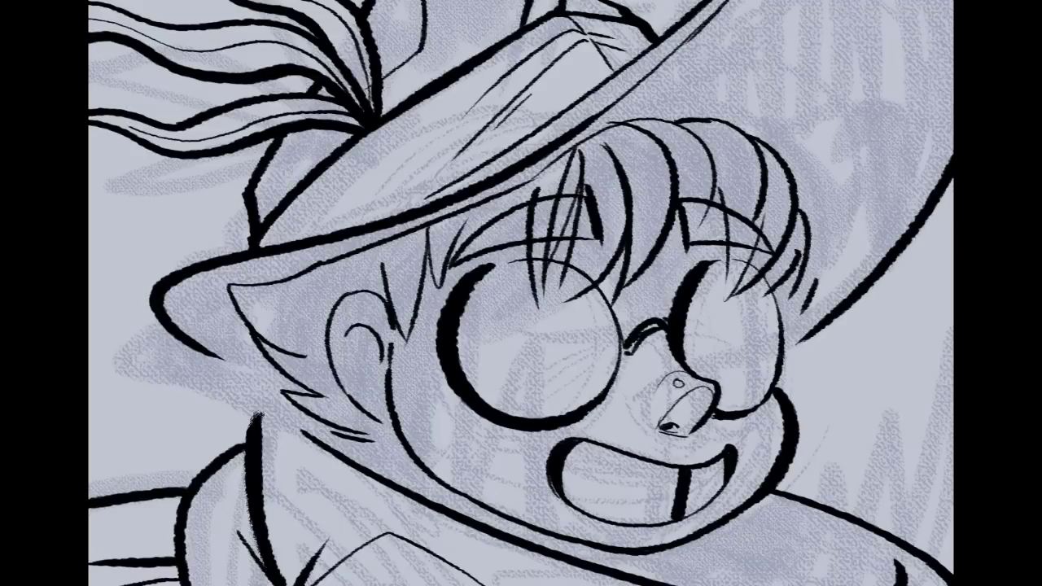
Try a row of long pointed teeth hanging inside the front edge of the raised hat brim, and clear them
key("ctrl+minus")
key("ctrl+minus")
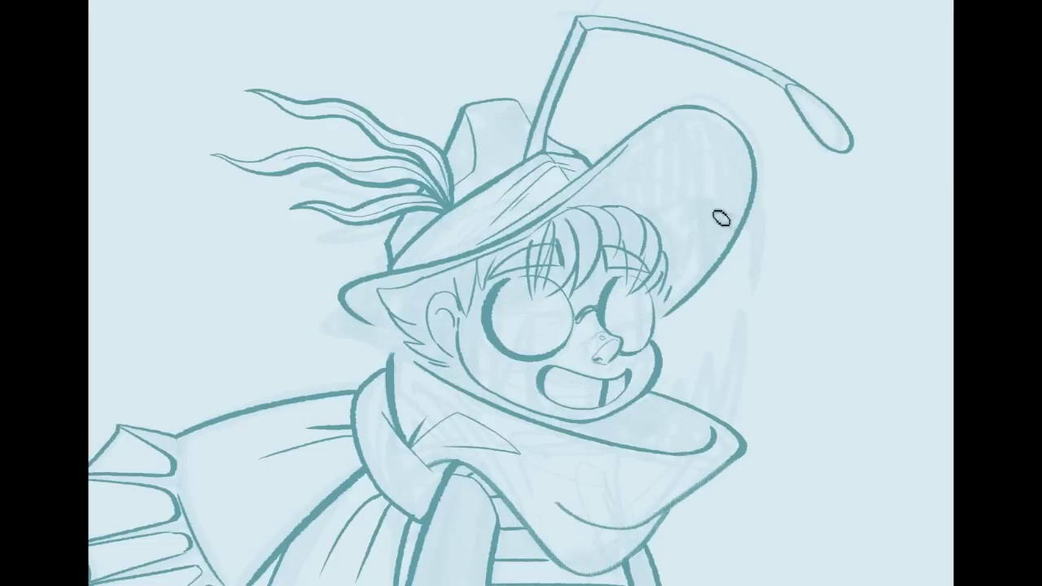
left_click_drag(743, 184, 750, 319)
key("ctrl+z")
left_click_drag(741, 173, 748, 260)
left_click_drag(751, 151, 737, 232)
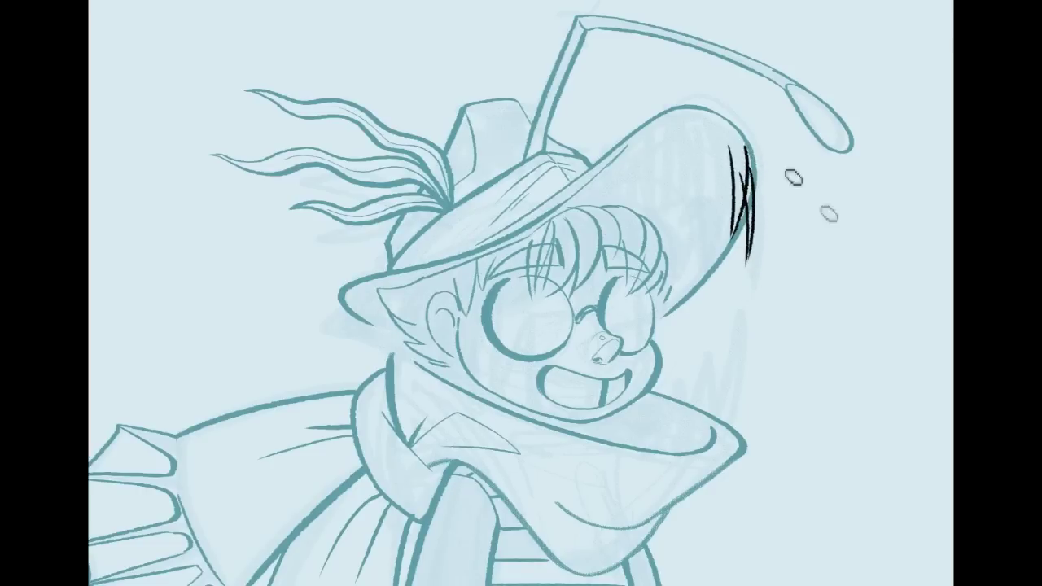
key("ctrl+z")
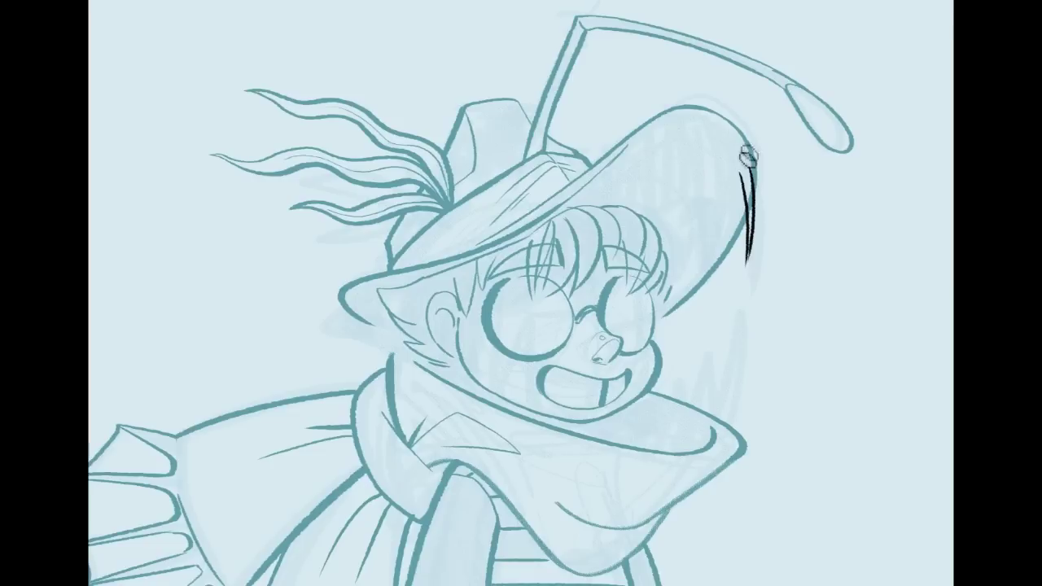
left_click_drag(732, 136, 727, 222)
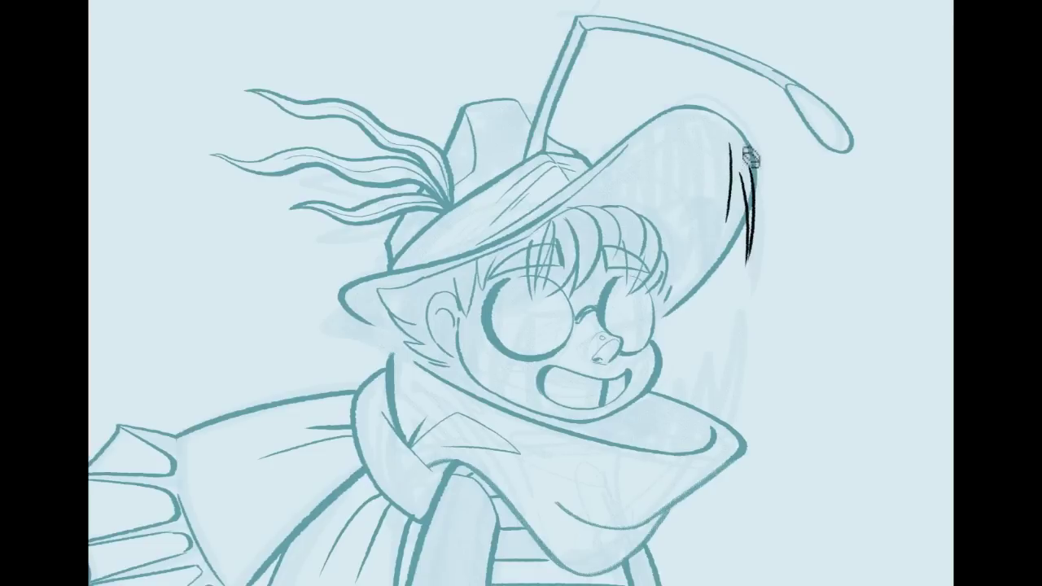
left_click_drag(732, 134, 739, 217)
left_click_drag(745, 174, 726, 224)
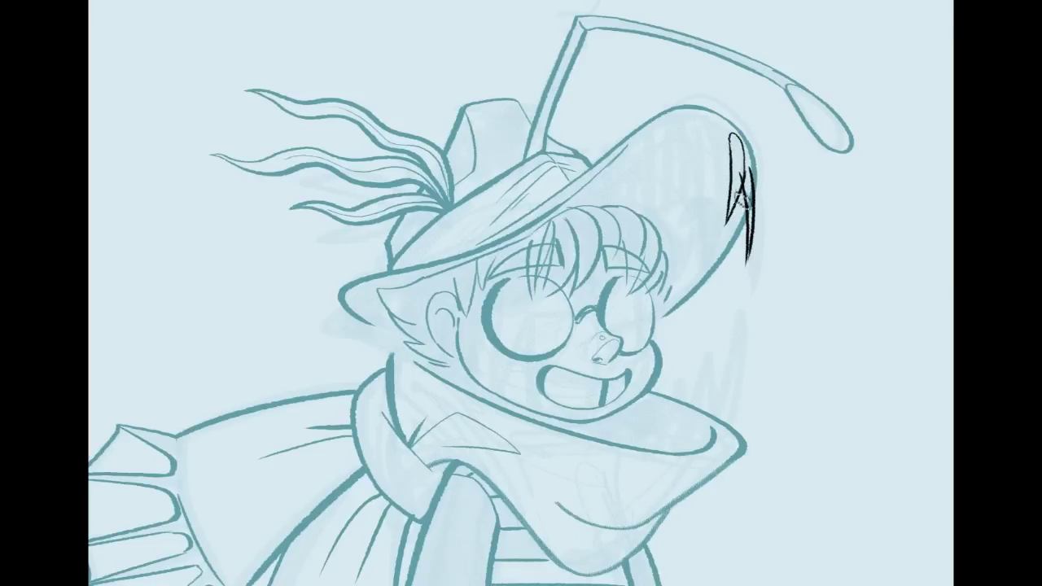
mouse_move(709, 128)
left_mouse_down()
mouse_move(710, 195)
mouse_move(725, 200)
left_mouse_up()
mouse_move(689, 122)
left_mouse_down()
mouse_move(687, 188)
mouse_move(705, 174)
left_mouse_up()
mouse_move(669, 121)
left_mouse_down()
mouse_move(673, 195)
mouse_move(679, 126)
mouse_move(651, 199)
mouse_move(668, 131)
mouse_move(657, 128)
mouse_move(636, 169)
mouse_move(638, 144)
mouse_move(634, 237)
mouse_move(628, 156)
left_mouse_up()
key("ctrl+z")
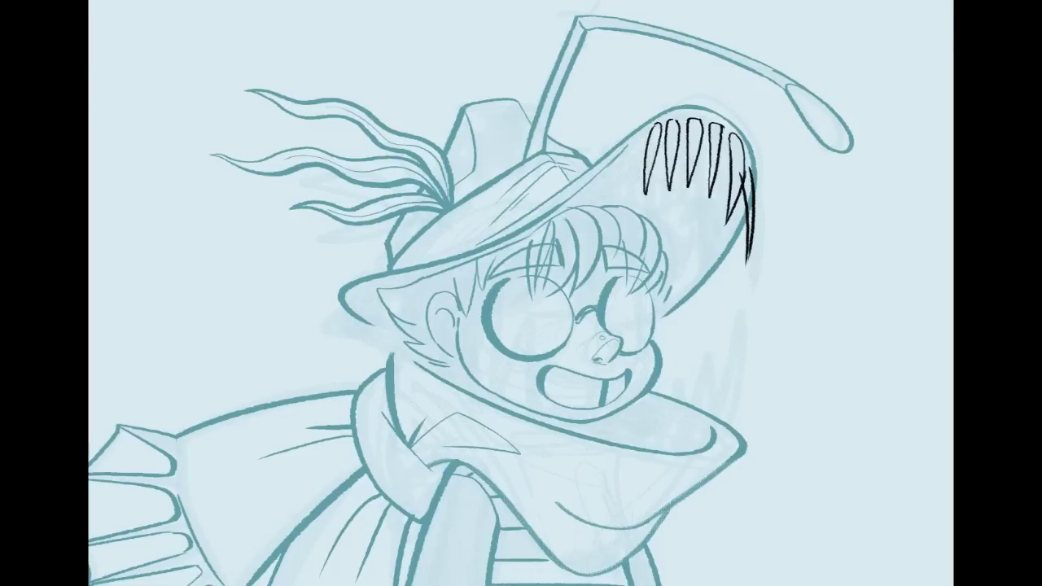
key("Delete")
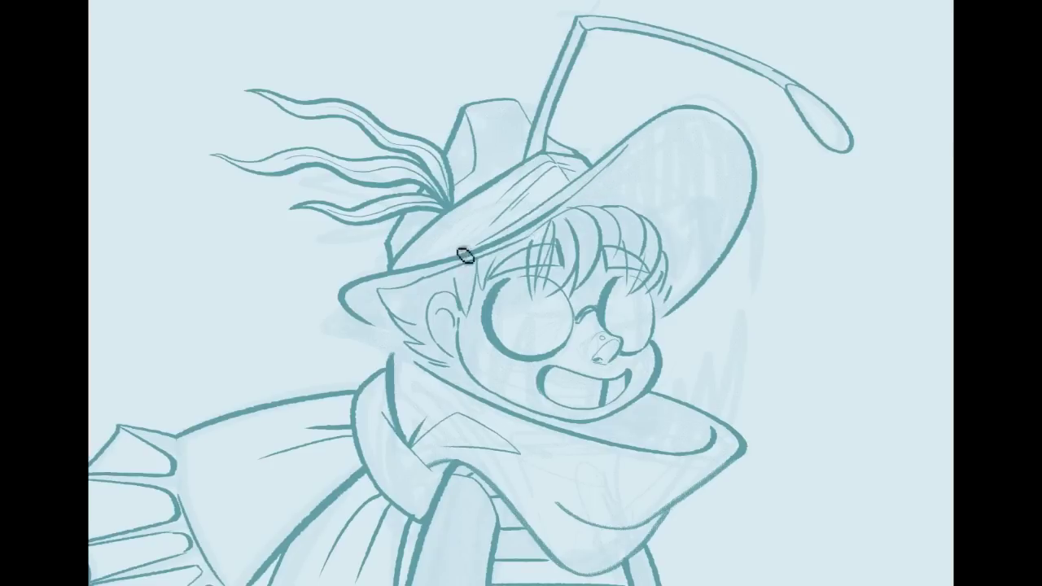
Draw a lower, rounder hat brim curve in thick black from the back of the hat around to the far cheek
mouse_move(416, 267)
left_mouse_down()
mouse_move(521, 225)
mouse_move(625, 153)
mouse_move(740, 189)
mouse_move(643, 351)
left_mouse_up()
key("ctrl+z")
mouse_move(416, 275)
left_mouse_down()
mouse_move(601, 151)
mouse_move(642, 136)
left_mouse_up()
key("ctrl+z")
mouse_move(421, 268)
left_mouse_down()
mouse_move(556, 174)
mouse_move(675, 147)
mouse_move(721, 189)
mouse_move(690, 309)
mouse_move(663, 324)
left_mouse_up()
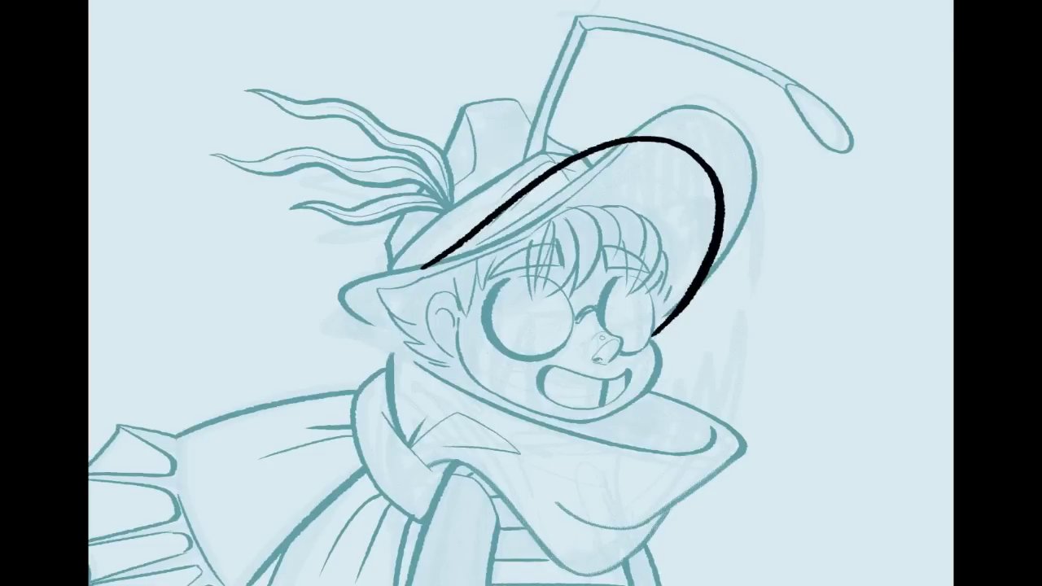
left_click_drag(392, 270, 491, 227)
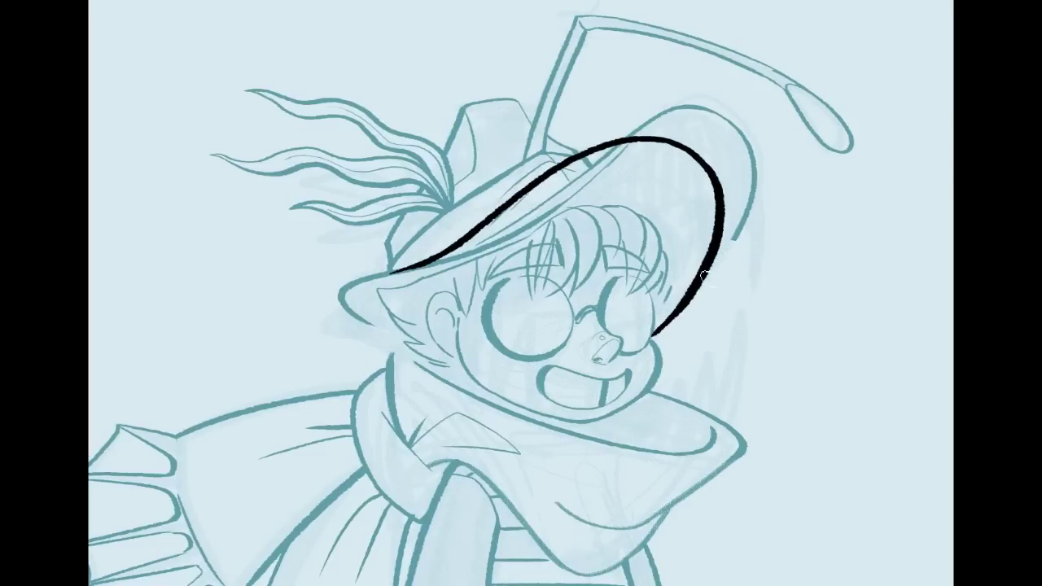
Erase the old hat brim outline outside and beneath the new curve and merge the new brim into the teal line art
mouse_move(746, 222)
left_mouse_down()
mouse_move(749, 155)
mouse_move(713, 123)
mouse_move(657, 114)
left_mouse_up()
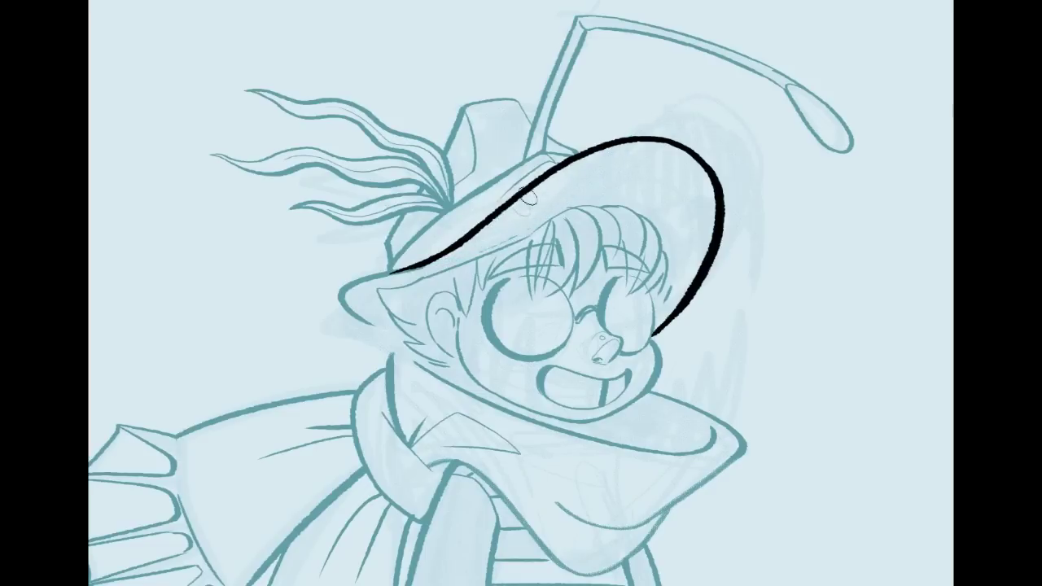
mouse_move(638, 192)
left_mouse_down()
mouse_move(613, 119)
mouse_move(625, 197)
left_mouse_up()
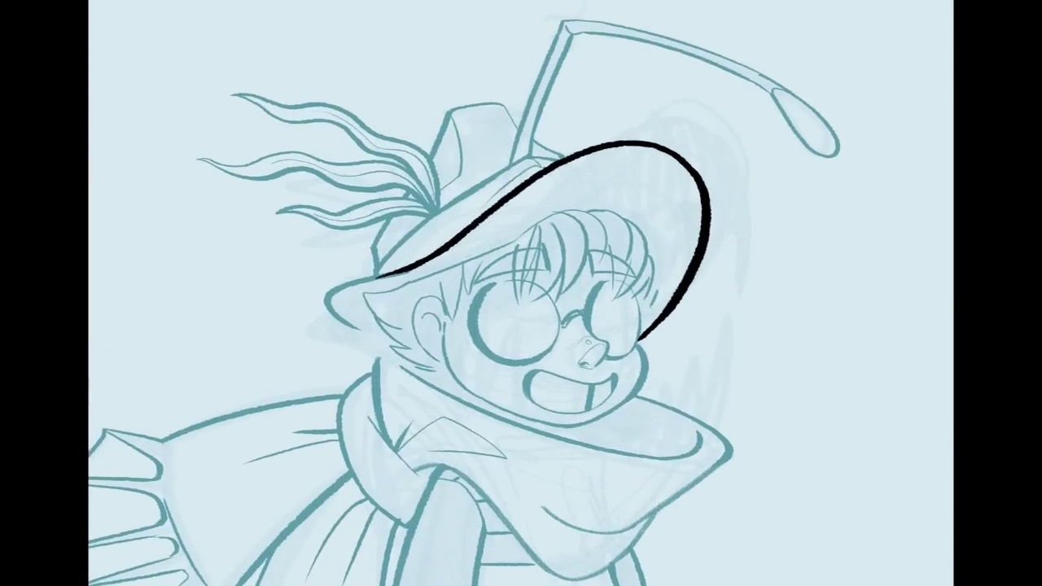
key("ctrl+z")
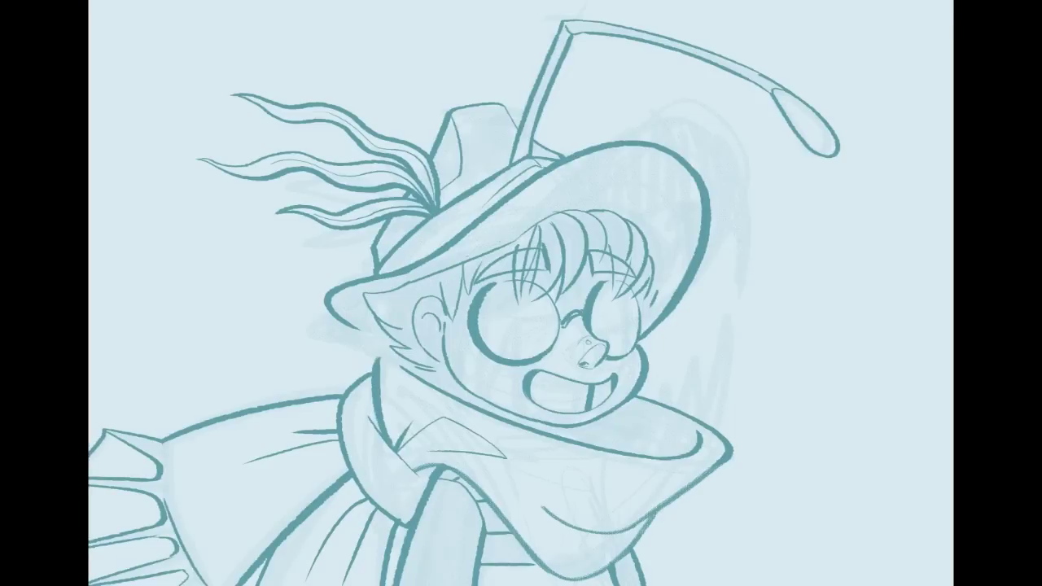
Draw pointed fangs of decreasing height rising from the scarf's inner edge below the ear, plus a tall one at the far end
left_click_drag(492, 349, 525, 264)
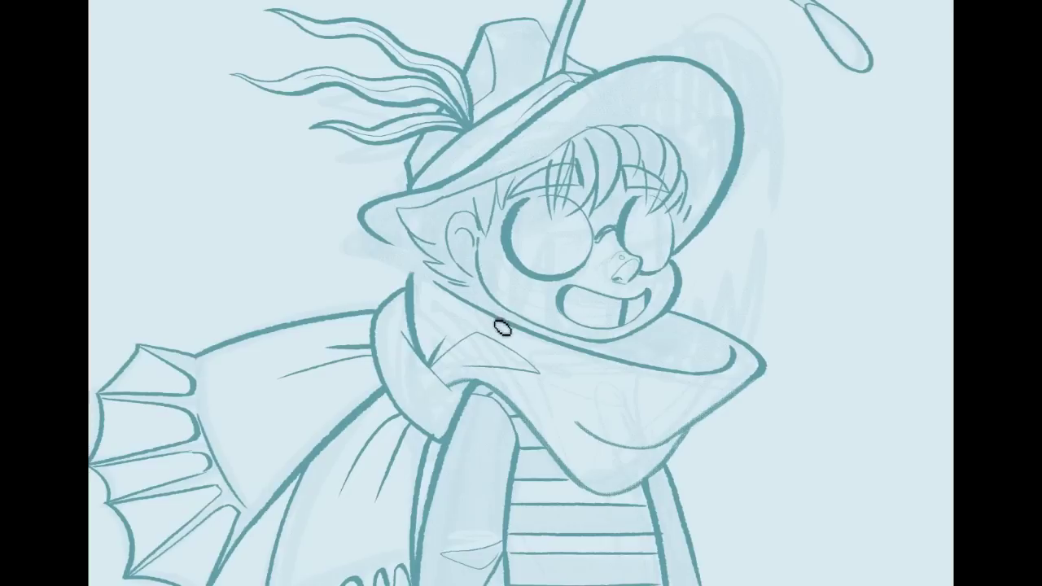
mouse_move(507, 326)
left_mouse_down()
mouse_move(483, 283)
mouse_move(476, 207)
left_mouse_up()
key("ctrl+z")
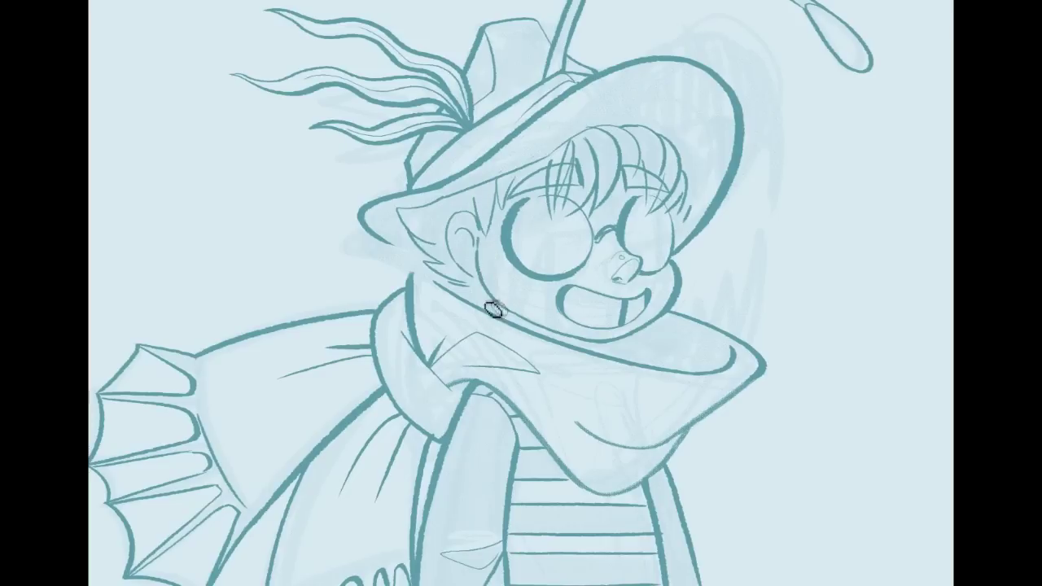
left_click_drag(484, 315, 518, 333)
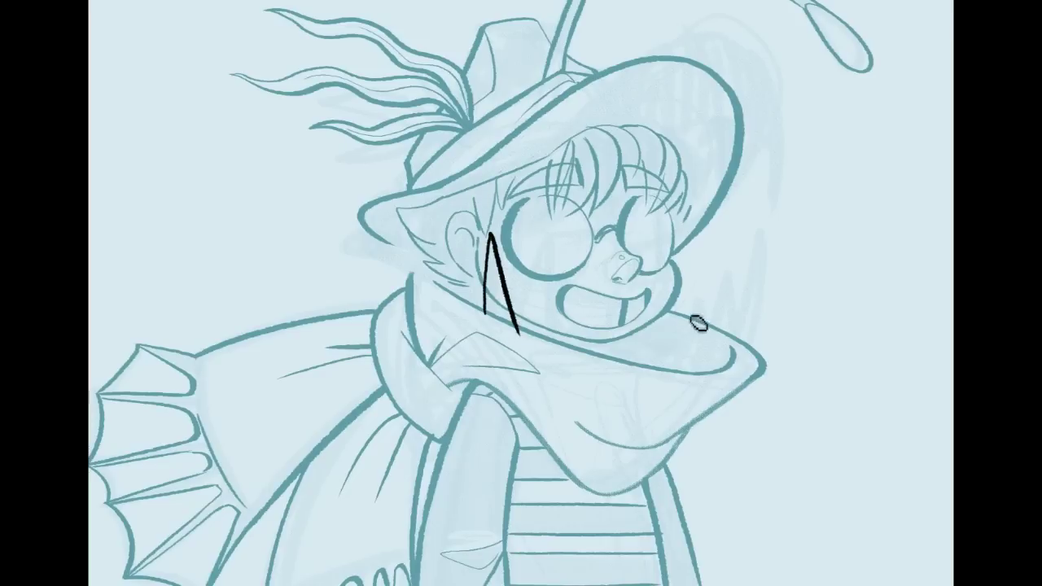
mouse_move(688, 330)
left_mouse_down()
mouse_move(720, 332)
mouse_move(704, 340)
mouse_move(721, 334)
left_mouse_up()
mouse_move(522, 332)
left_mouse_down()
mouse_move(535, 290)
mouse_move(555, 358)
mouse_move(578, 317)
mouse_move(595, 334)
mouse_move(658, 347)
mouse_move(604, 354)
left_mouse_up()
key("ctrl+z")
Add smaller overlapping fangs at the scarf's far end, clean their overlaps, and fill the middle gap with tiny teeth
mouse_move(699, 356)
left_mouse_down()
mouse_move(734, 318)
mouse_move(726, 366)
left_mouse_up()
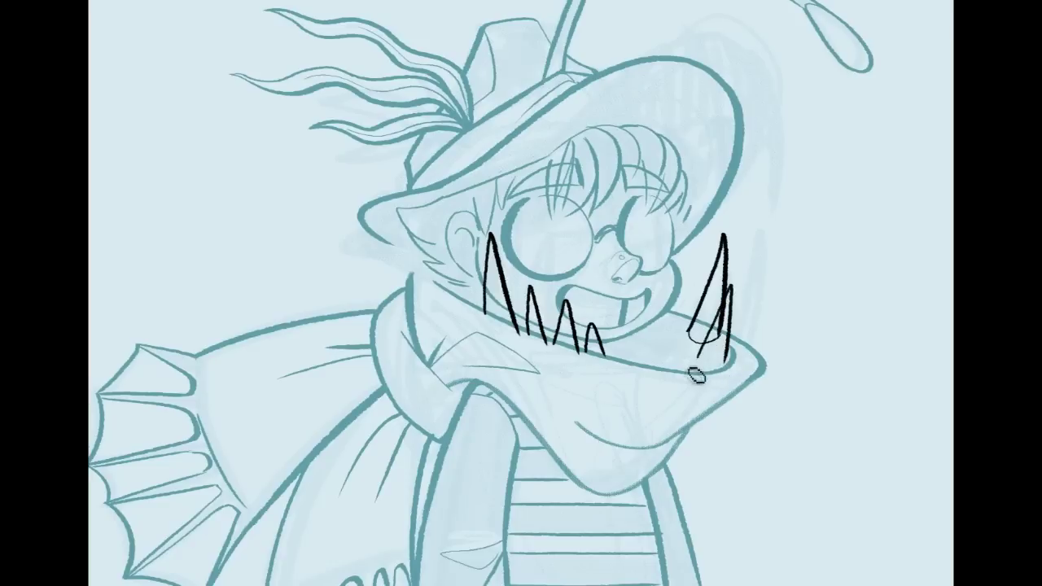
mouse_move(683, 370)
left_mouse_down()
mouse_move(712, 337)
mouse_move(714, 374)
mouse_move(719, 294)
mouse_move(682, 367)
left_mouse_up()
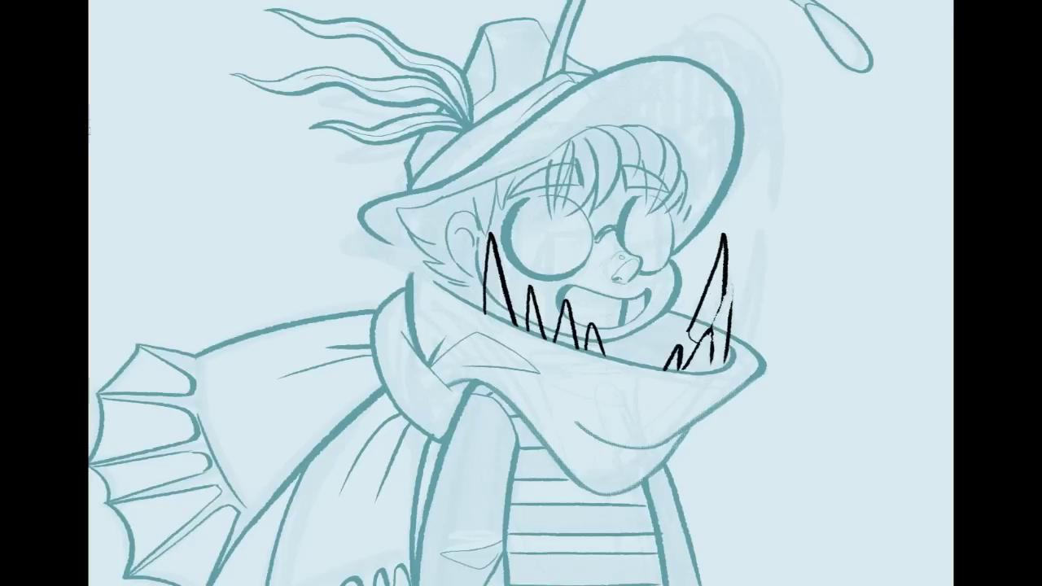
mouse_move(736, 299)
left_mouse_down()
mouse_move(735, 310)
mouse_move(736, 293)
left_mouse_up()
mouse_move(707, 335)
left_mouse_down()
mouse_move(736, 292)
mouse_move(730, 358)
left_mouse_up()
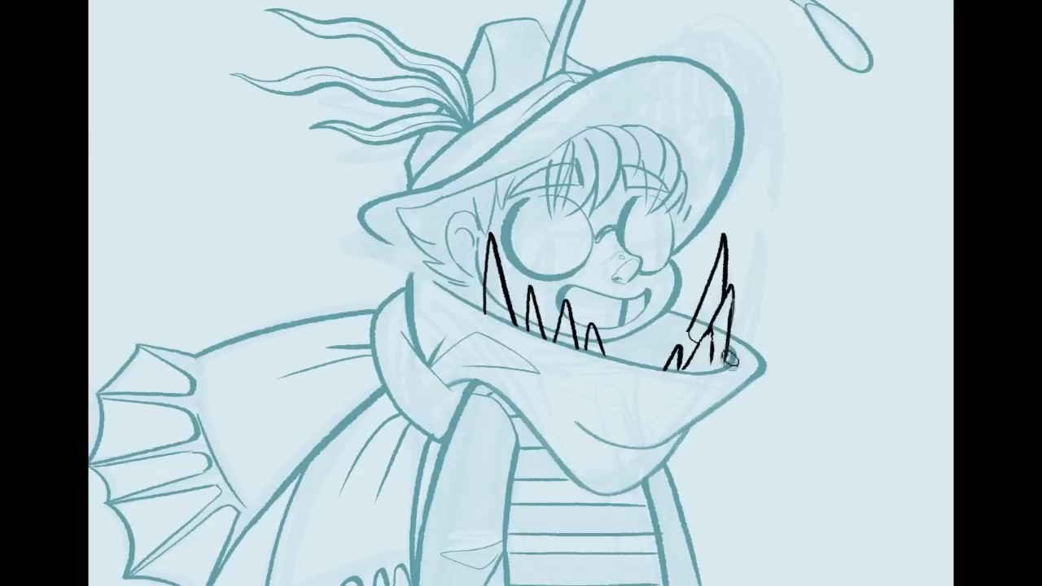
left_click_drag(740, 319, 737, 288)
left_click_drag(714, 328, 714, 366)
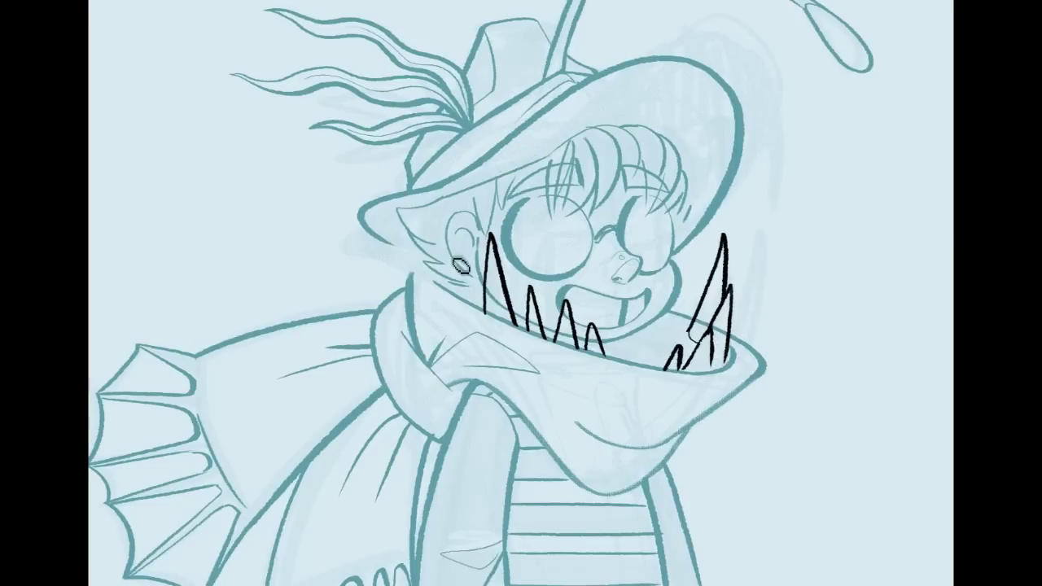
mouse_move(607, 360)
left_mouse_down()
mouse_move(637, 372)
mouse_move(652, 353)
mouse_move(639, 372)
mouse_move(663, 377)
mouse_move(671, 346)
left_mouse_up()
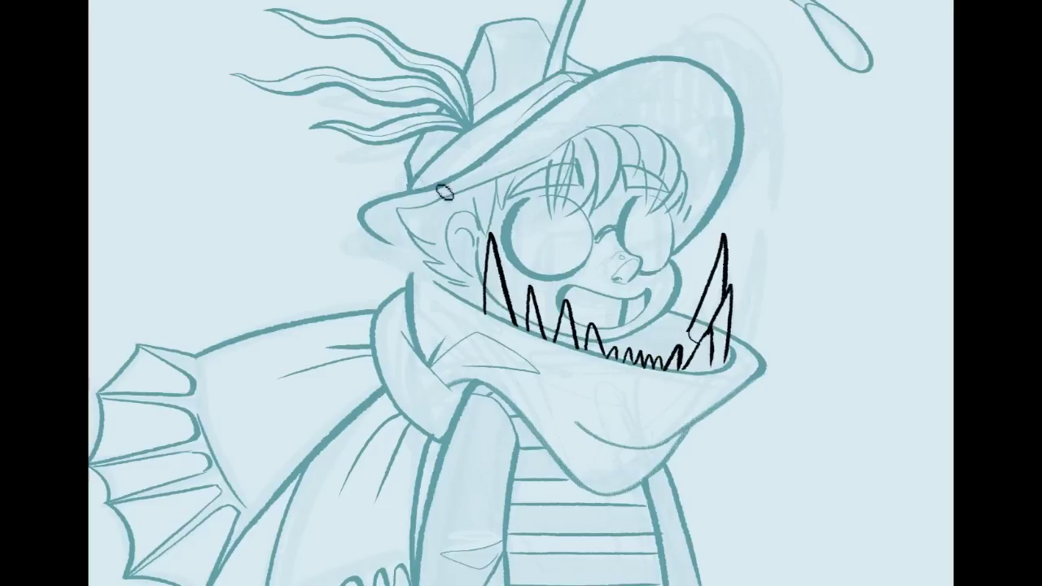
mouse_move(472, 314)
left_mouse_down()
mouse_move(498, 104)
mouse_move(479, 203)
left_mouse_up()
left_click_drag(479, 295, 479, 306)
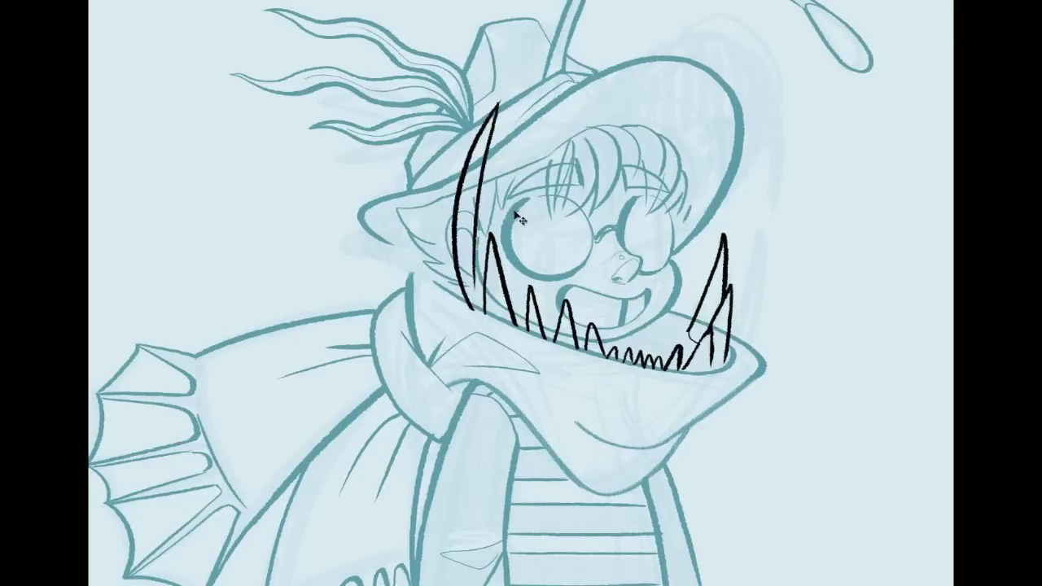
key("ctrl+z")
key("ctrl+z")
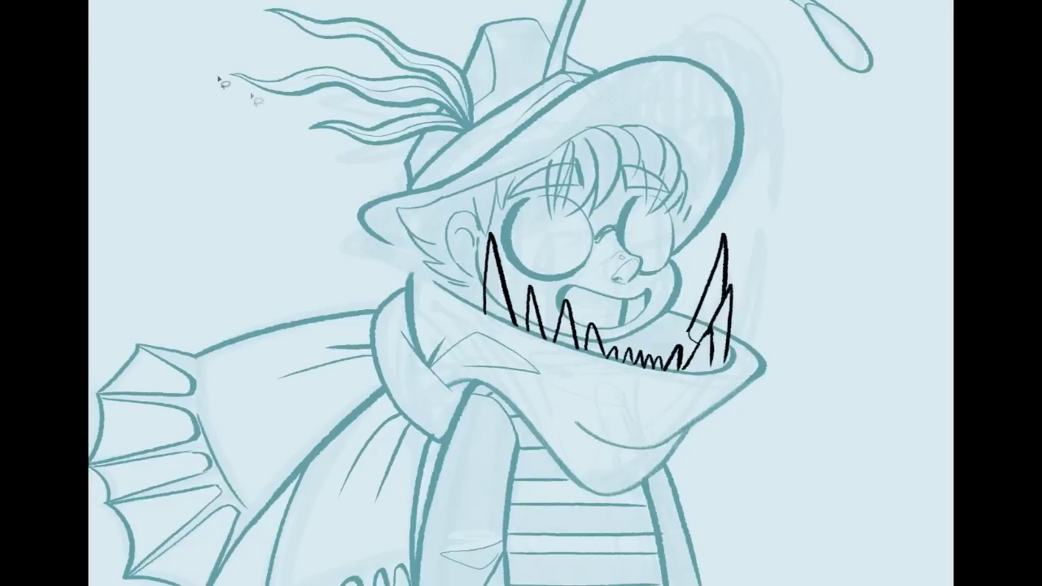
Lasso the tall fang nearest the ear and cut it out
mouse_move(464, 305)
left_mouse_down()
mouse_move(527, 267)
mouse_move(516, 297)
mouse_move(526, 338)
mouse_move(415, 309)
left_mouse_up()
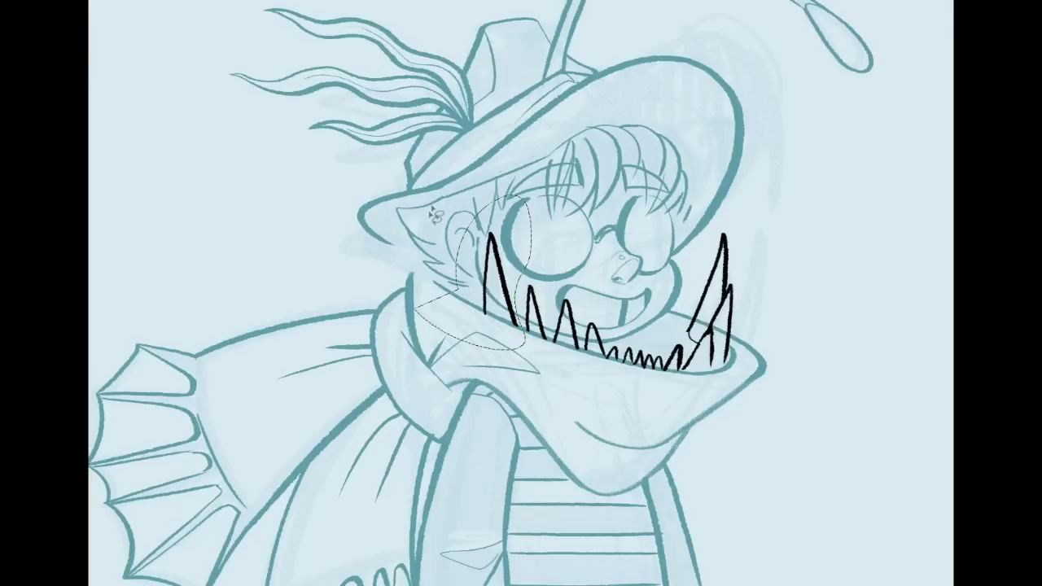
key("ctrl+x")
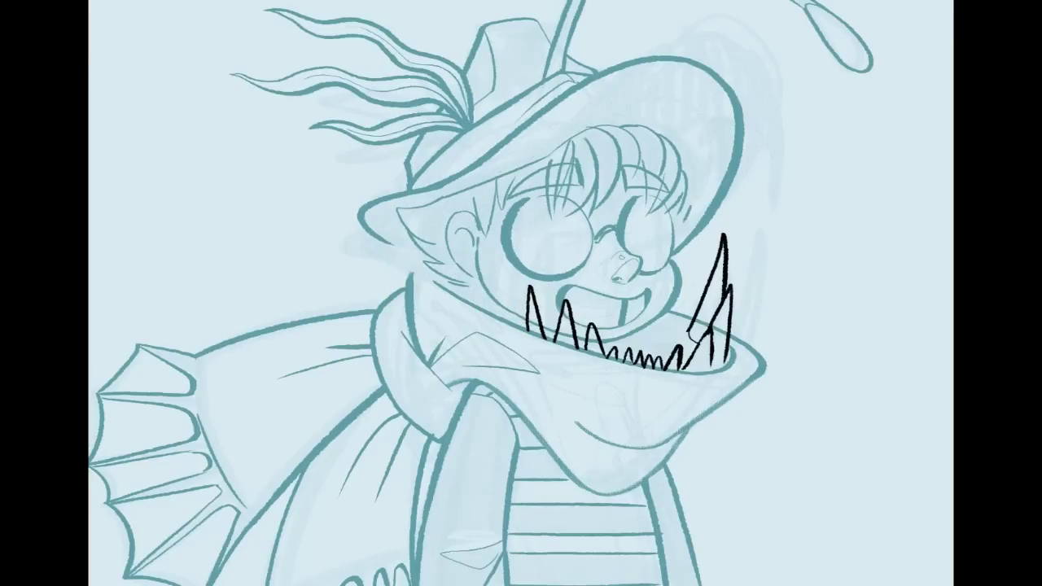
Redraw the cut fang beside the ear as a much taller, narrow spike rising from the scarf's inner edge to the eyebrow
left_click_drag(505, 324, 571, 99)
left_click_drag(523, 178, 513, 329)
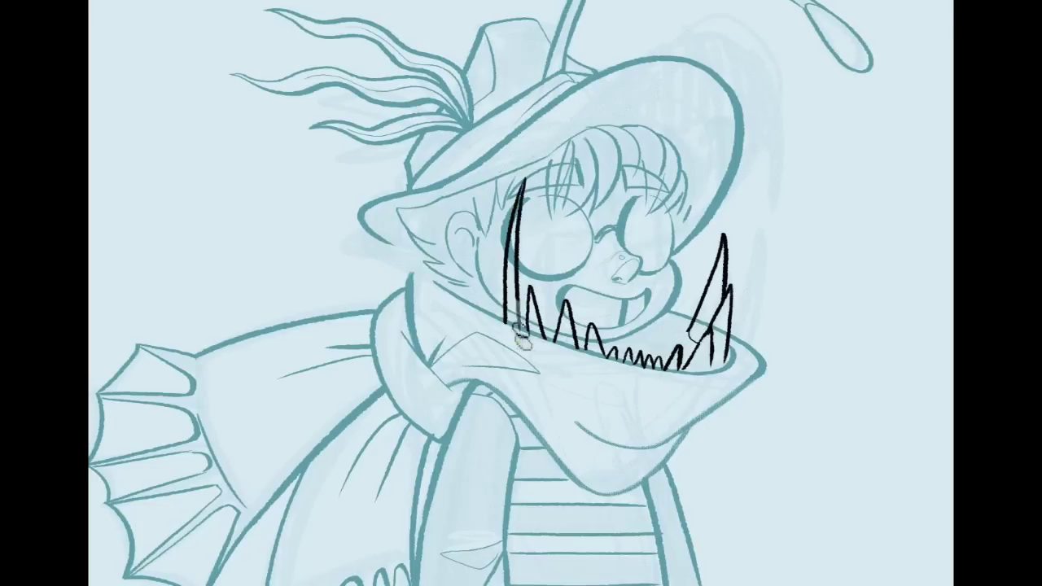
key("ctrl+z")
left_click_drag(525, 181, 524, 342)
key("ctrl+z")
left_click_drag(526, 182, 534, 334)
key("ctrl+z")
left_click_drag(524, 181, 533, 335)
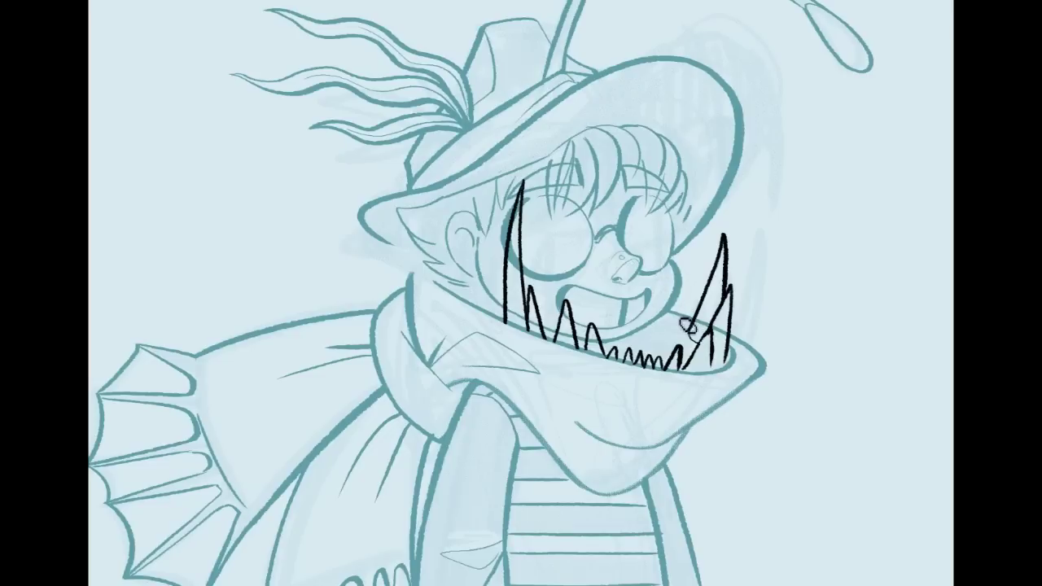
Draw a tall, narrow fang at the scarf's far end reaching up to the hat brim, and merge the fangs into the teal line art
mouse_move(692, 313)
left_mouse_down()
mouse_move(719, 139)
mouse_move(687, 311)
left_mouse_up()
key("ctrl+z")
left_click_drag(709, 186, 707, 279)
left_click_drag(718, 220, 711, 196)
left_click_drag(711, 285, 709, 271)
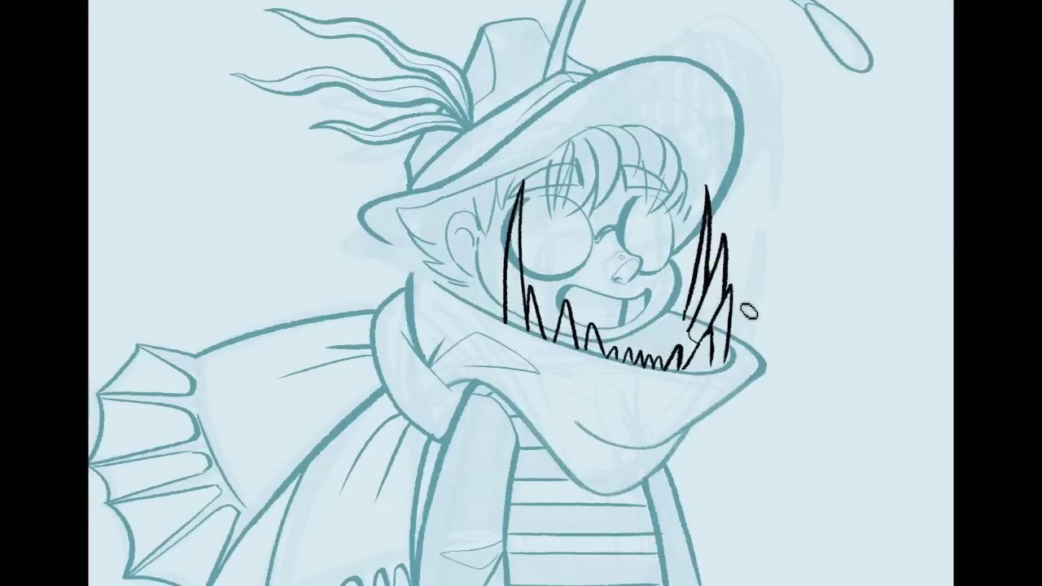
mouse_move(531, 159)
left_mouse_down()
mouse_move(549, 115)
mouse_move(557, 143)
mouse_move(593, 71)
mouse_move(615, 218)
mouse_move(657, 110)
mouse_move(660, 184)
mouse_move(675, 212)
mouse_move(722, 95)
mouse_move(689, 218)
left_mouse_up()
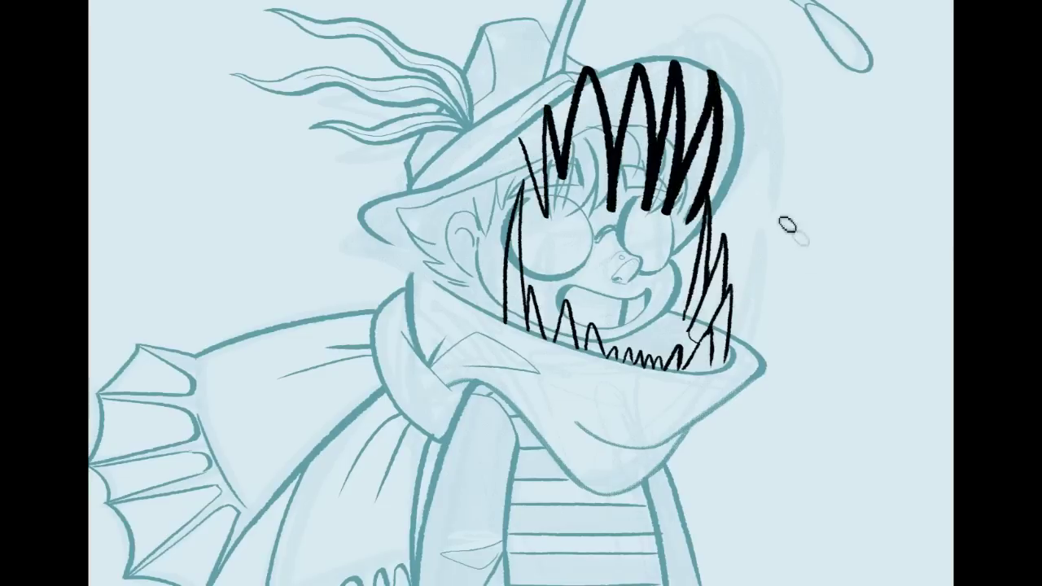
key("ctrl+z")
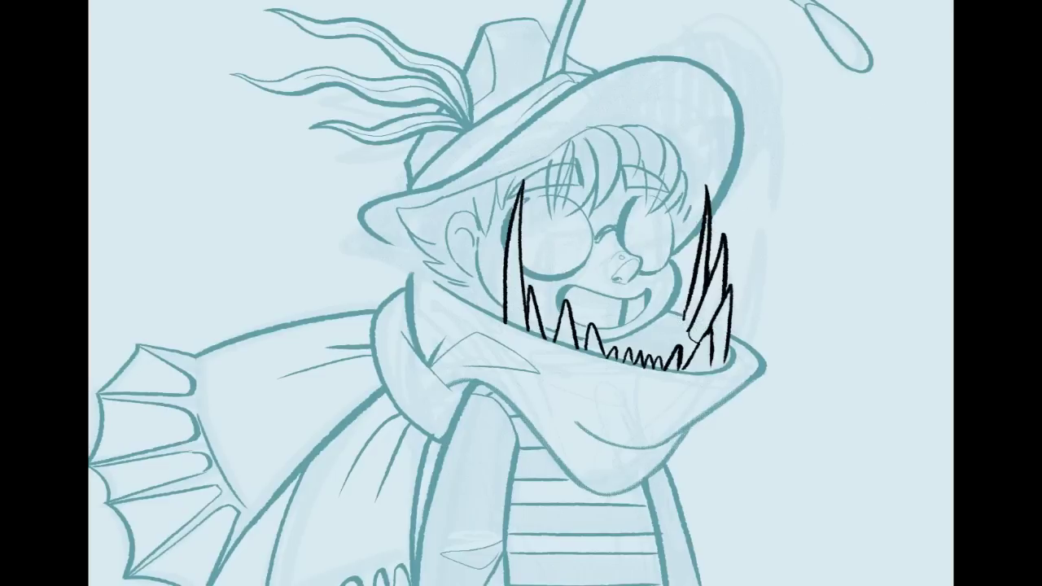
key("ctrl+e")
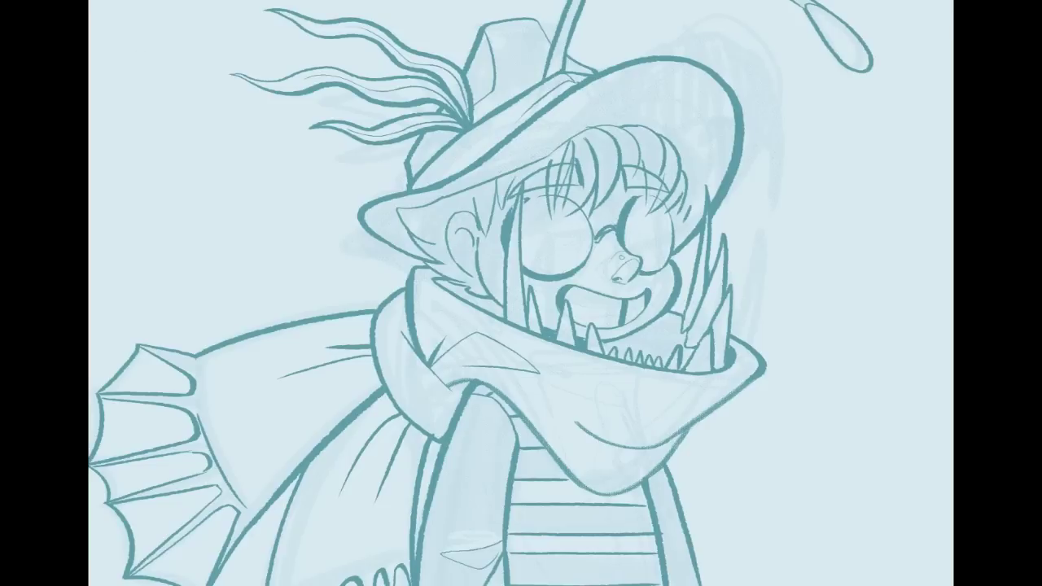
Fill the hat brim's underside, the gap behind the neck and the scarf's interior behind the small teeth with solid teal
left_click(639, 93)
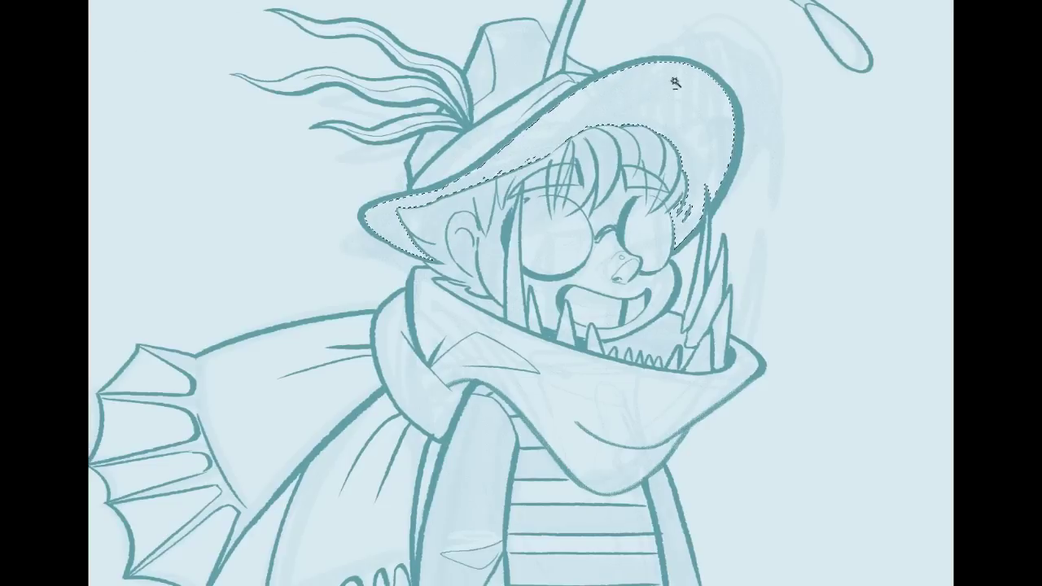
left_click(487, 304, "shift")
left_click(651, 334, "shift")
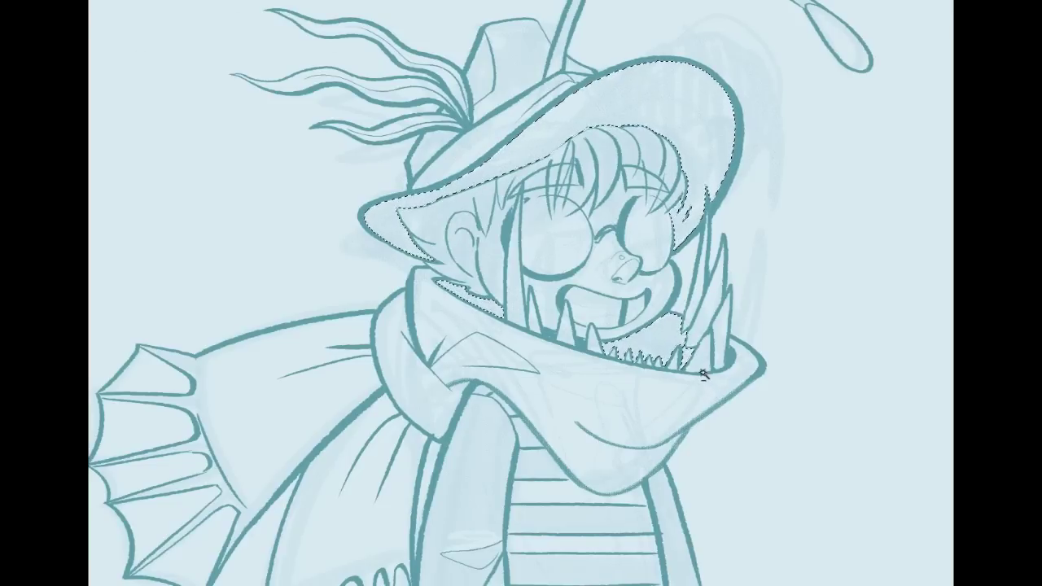
left_click(713, 119, "shift")
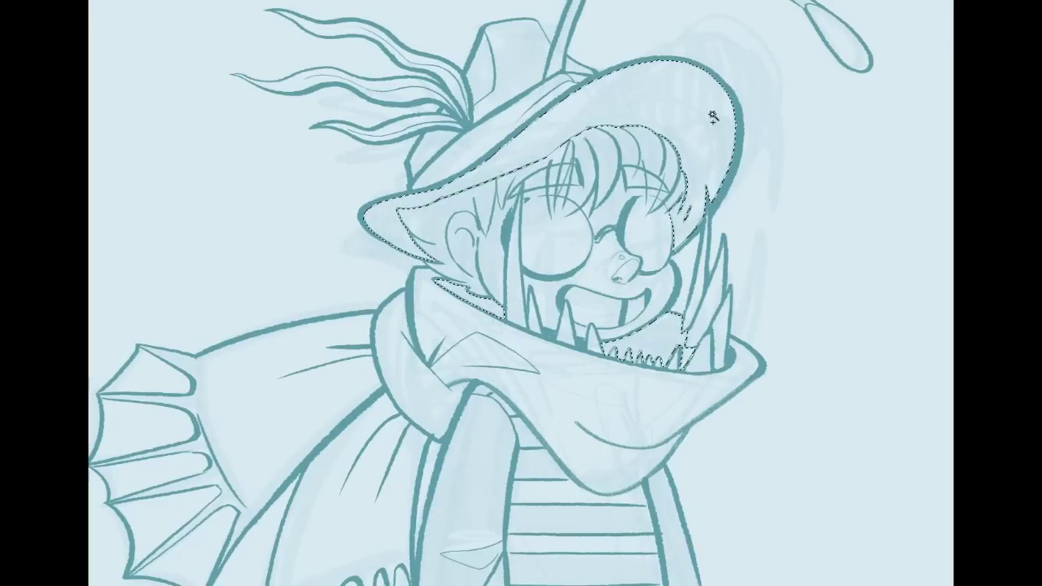
key("shift+F5")
key("Return")
key("ctrl+d")
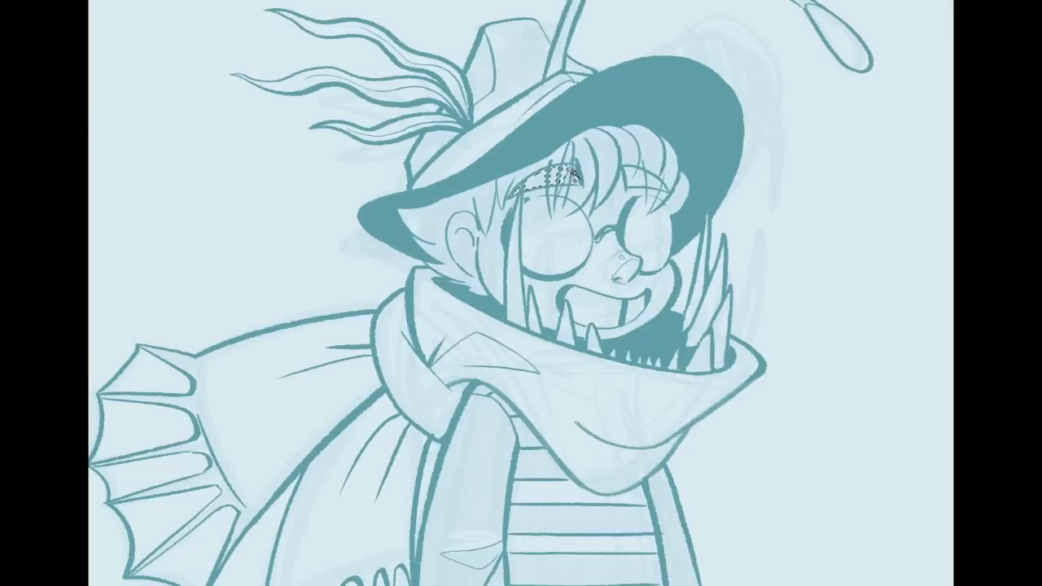
Select the enclosed areas of both eyebrows and fill them with the teal foreground color at 100% opacity
left_click(580, 176)
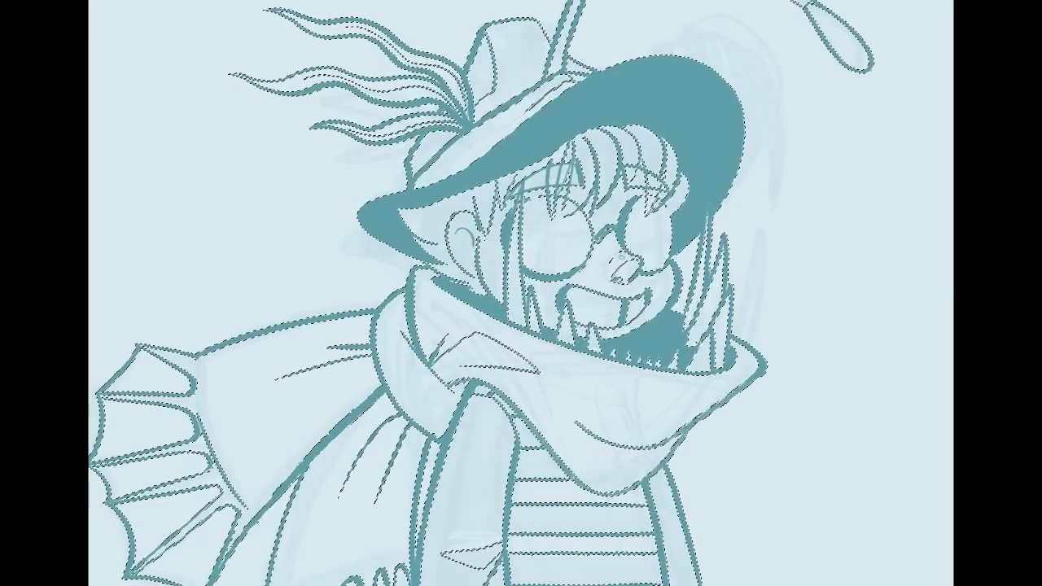
key("ctrl+z")
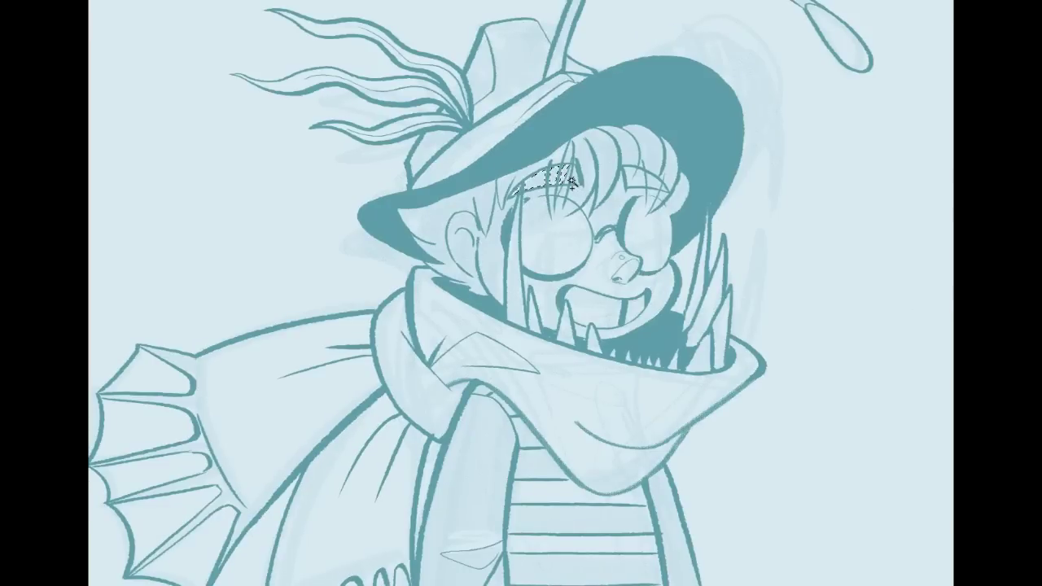
left_click(573, 183)
key("ctrl+z")
key("shift+F5")
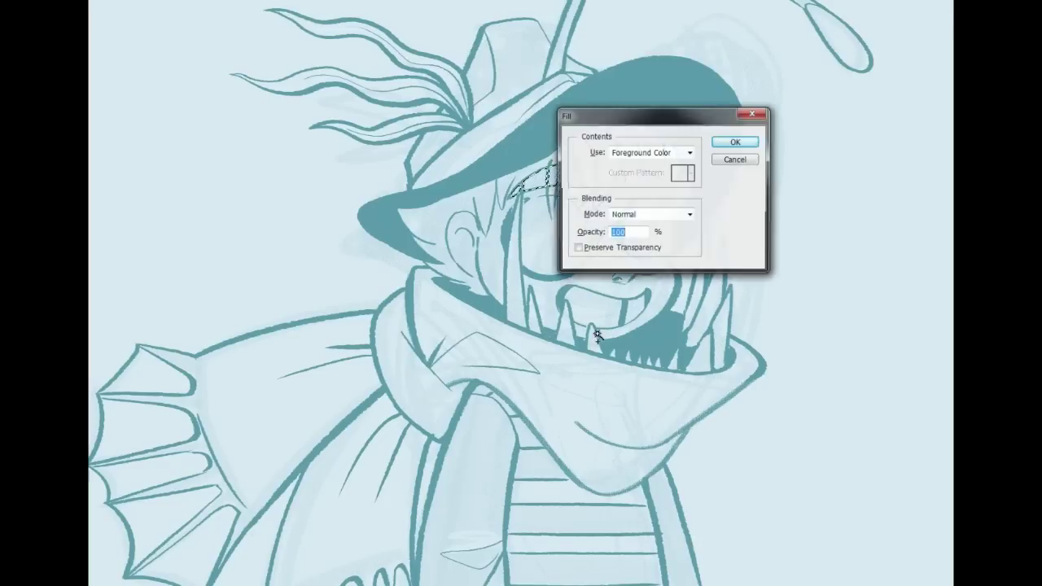
key("Return")
key("ctrl+d")
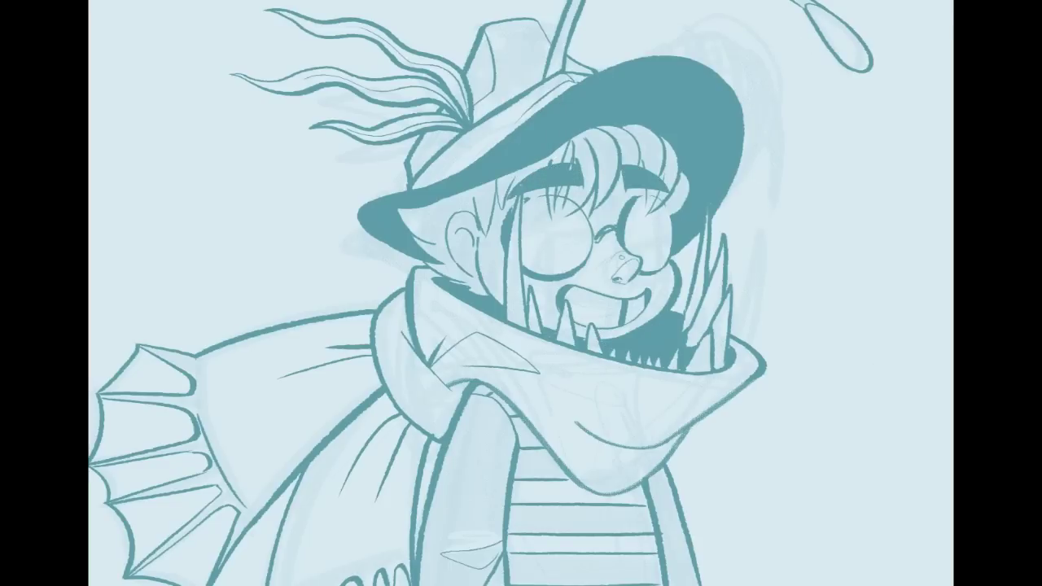
left_click_drag(607, 439, 616, 204)
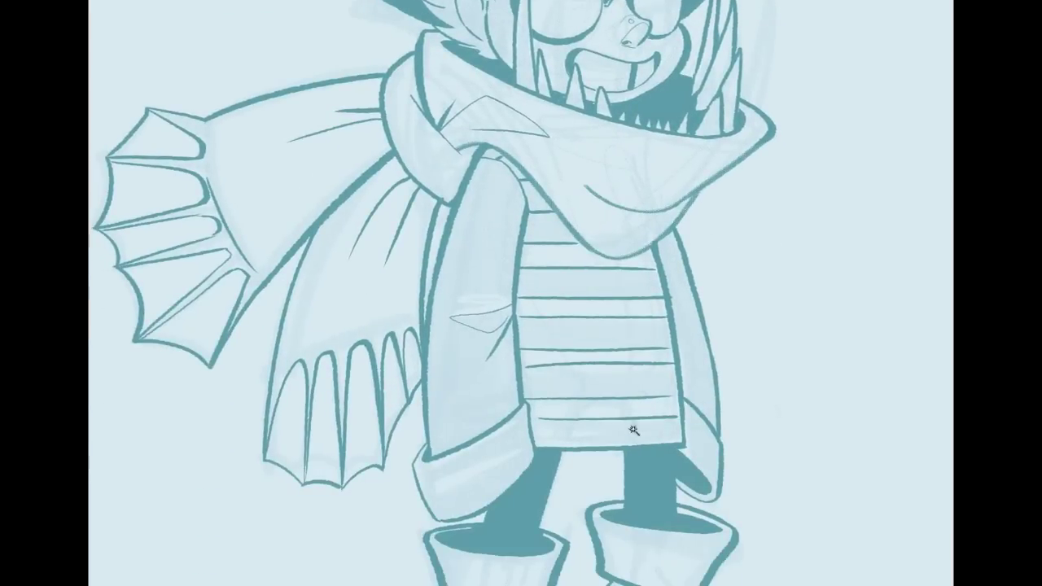